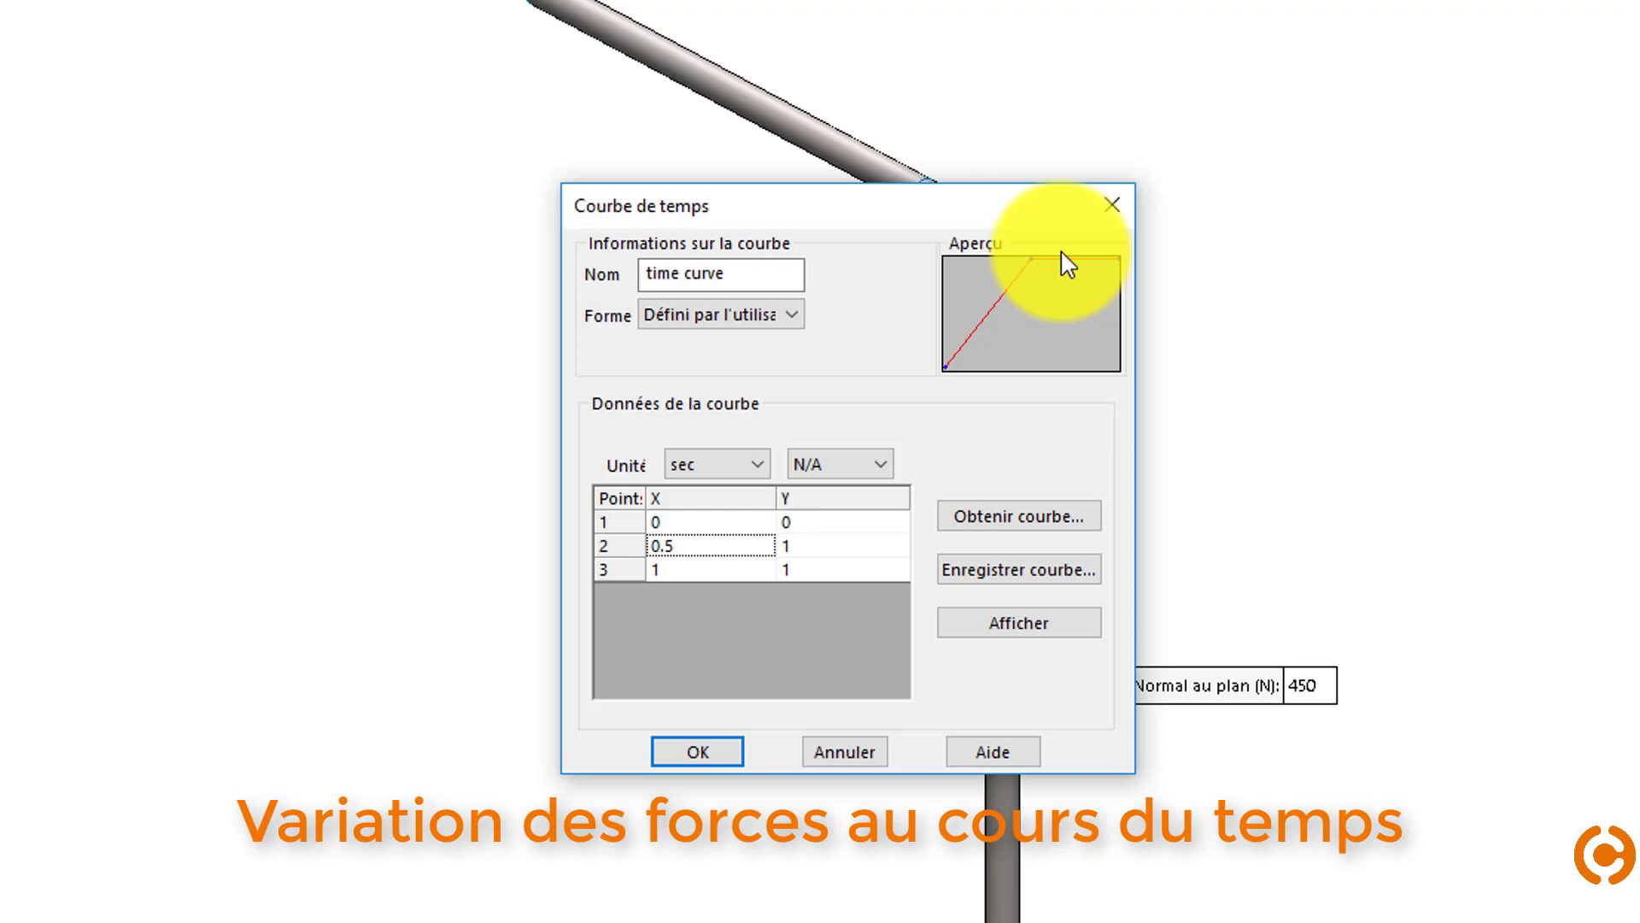
- Accept the force's user-defined time curve and confirm the 450 N force definition in the Slow force study
click(697, 752)
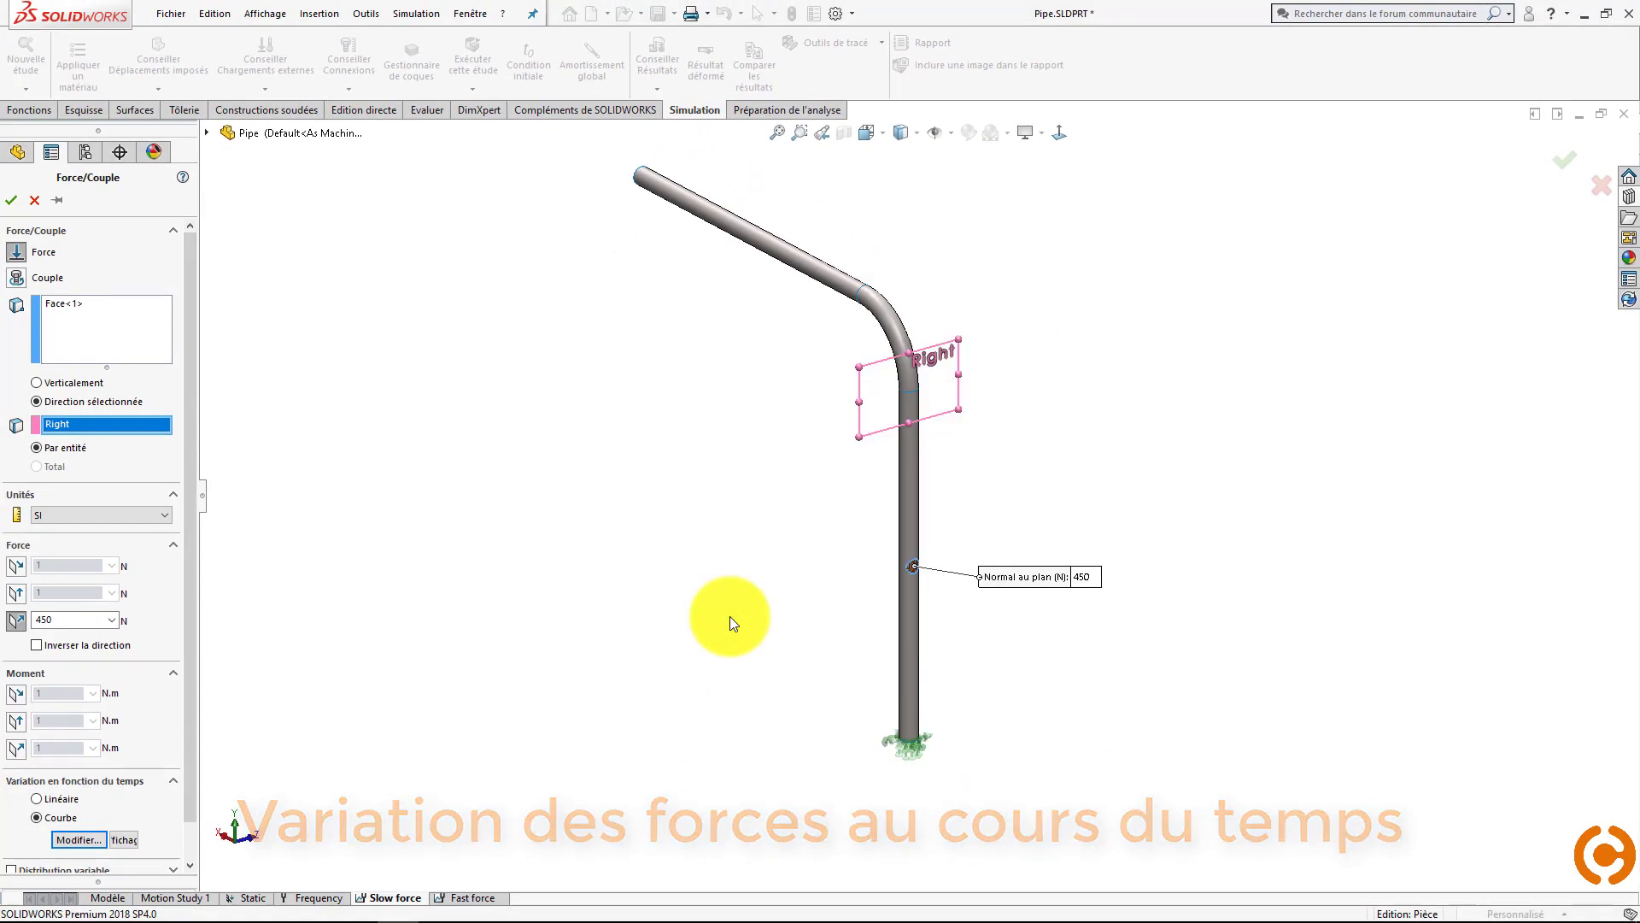
click(12, 199)
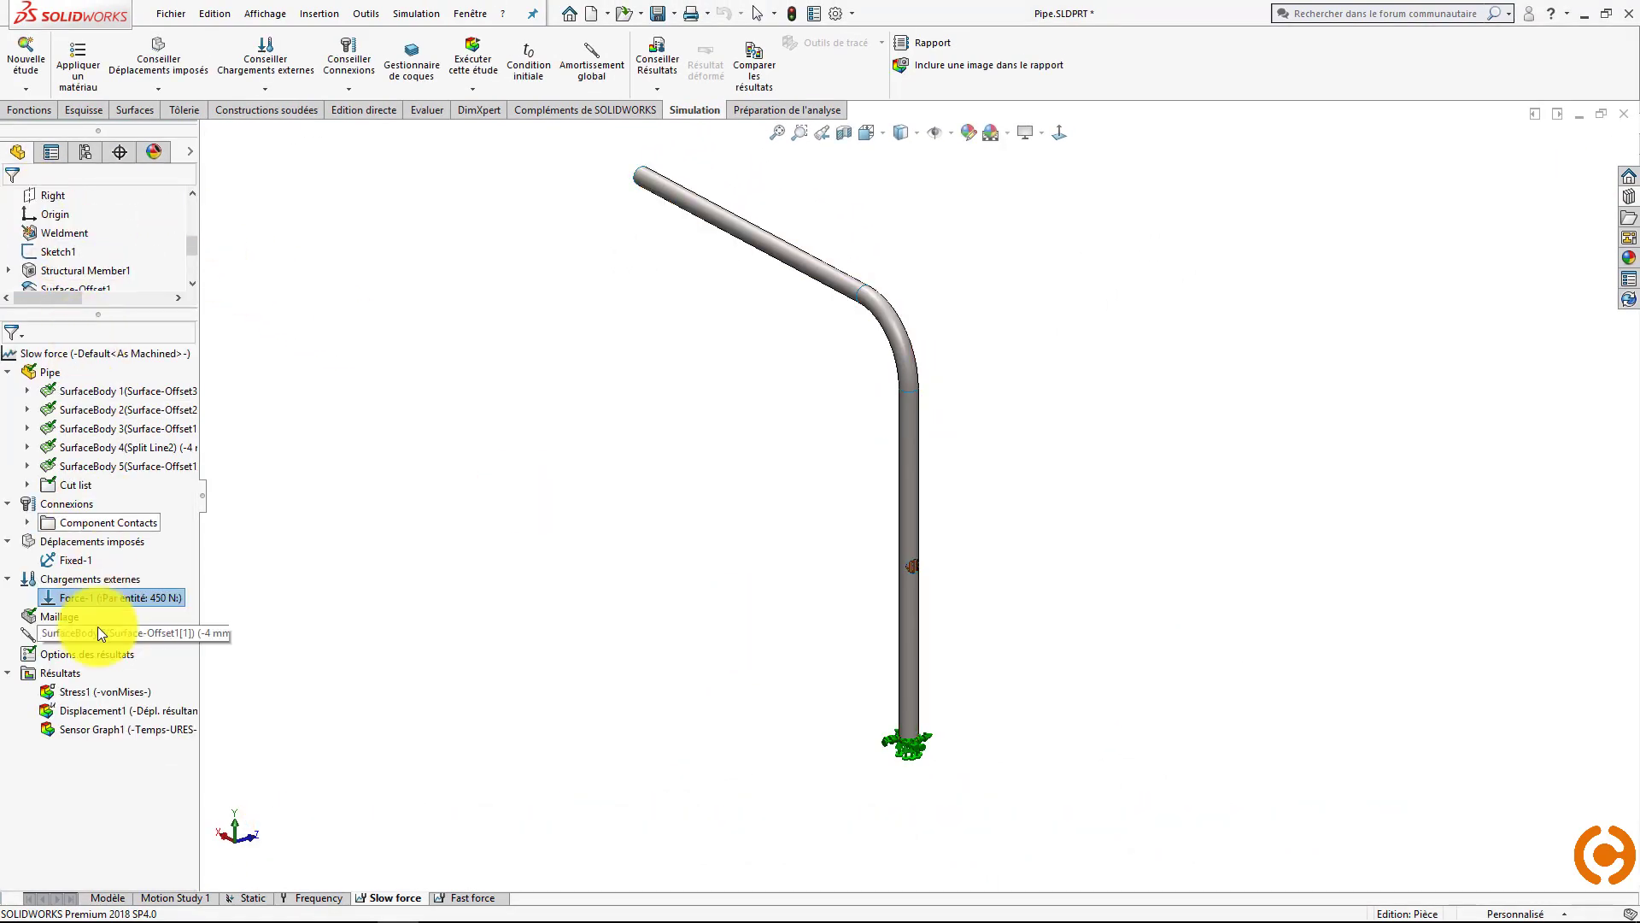
- View the Slow force study's displacement plot, transient sensor graph and von Mises stress plot
double_click(105, 710)
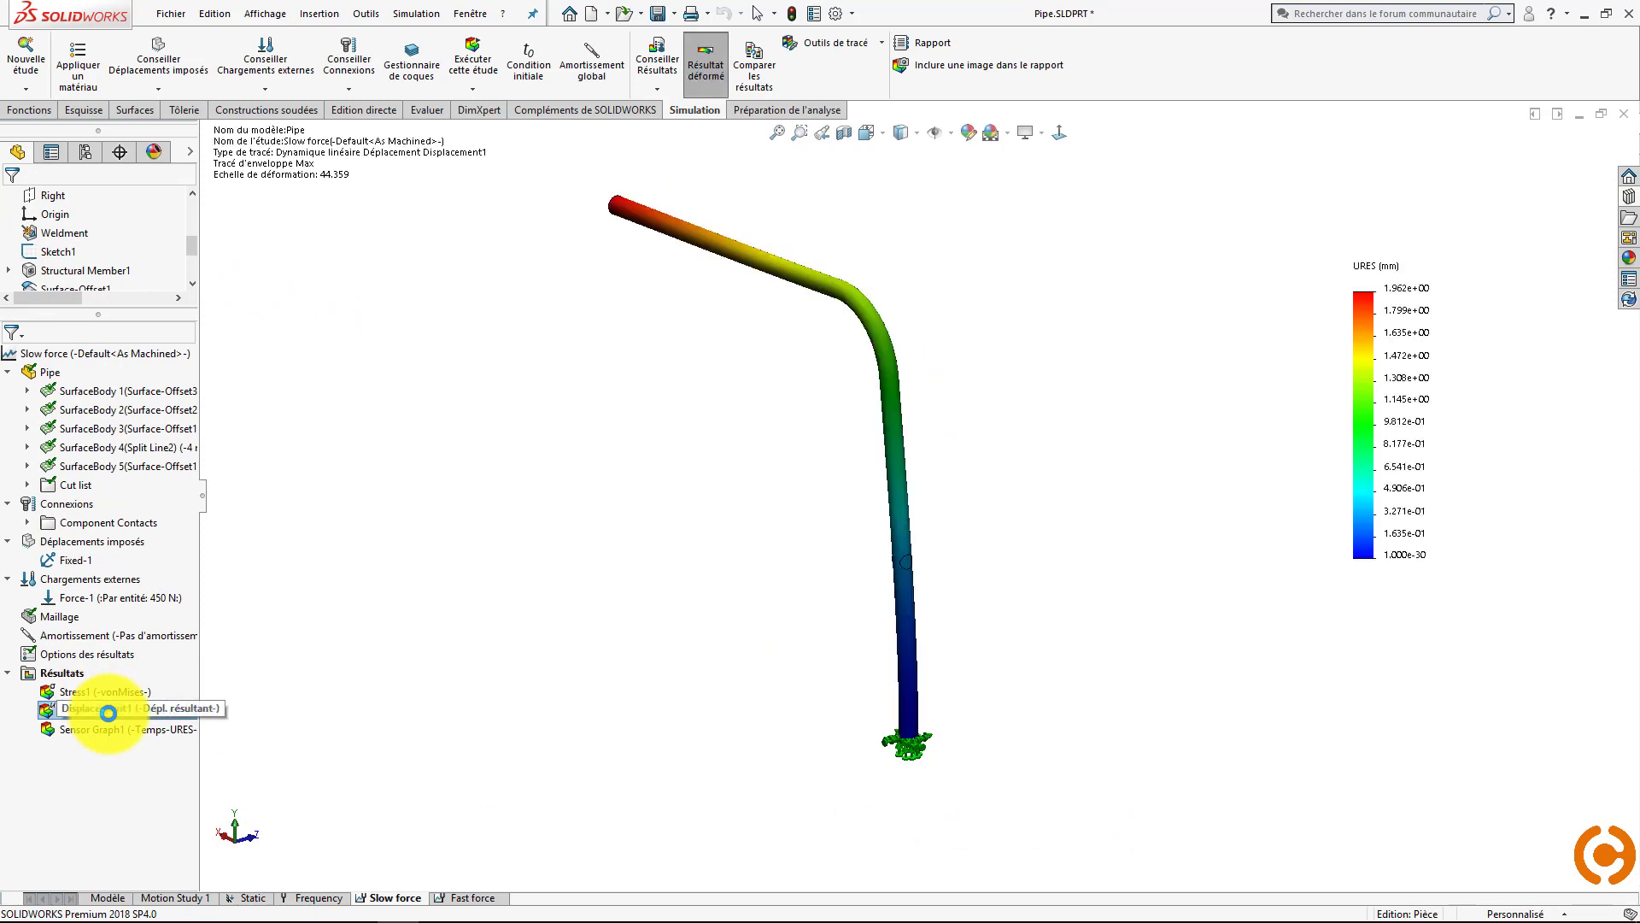
double_click(114, 731)
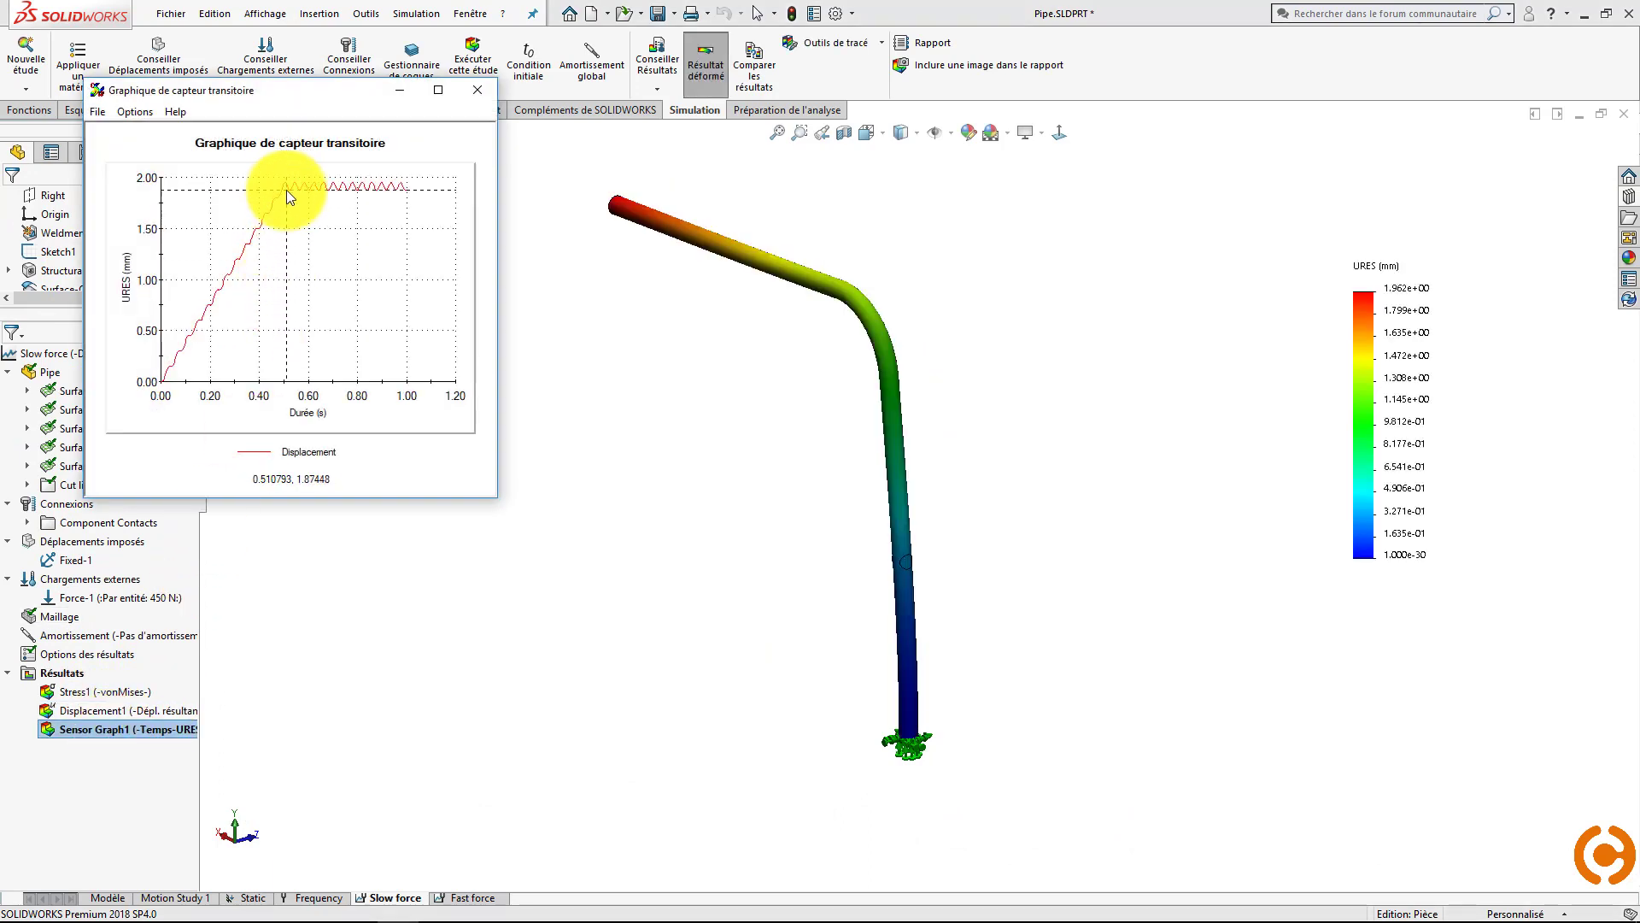
click(478, 90)
double_click(120, 690)
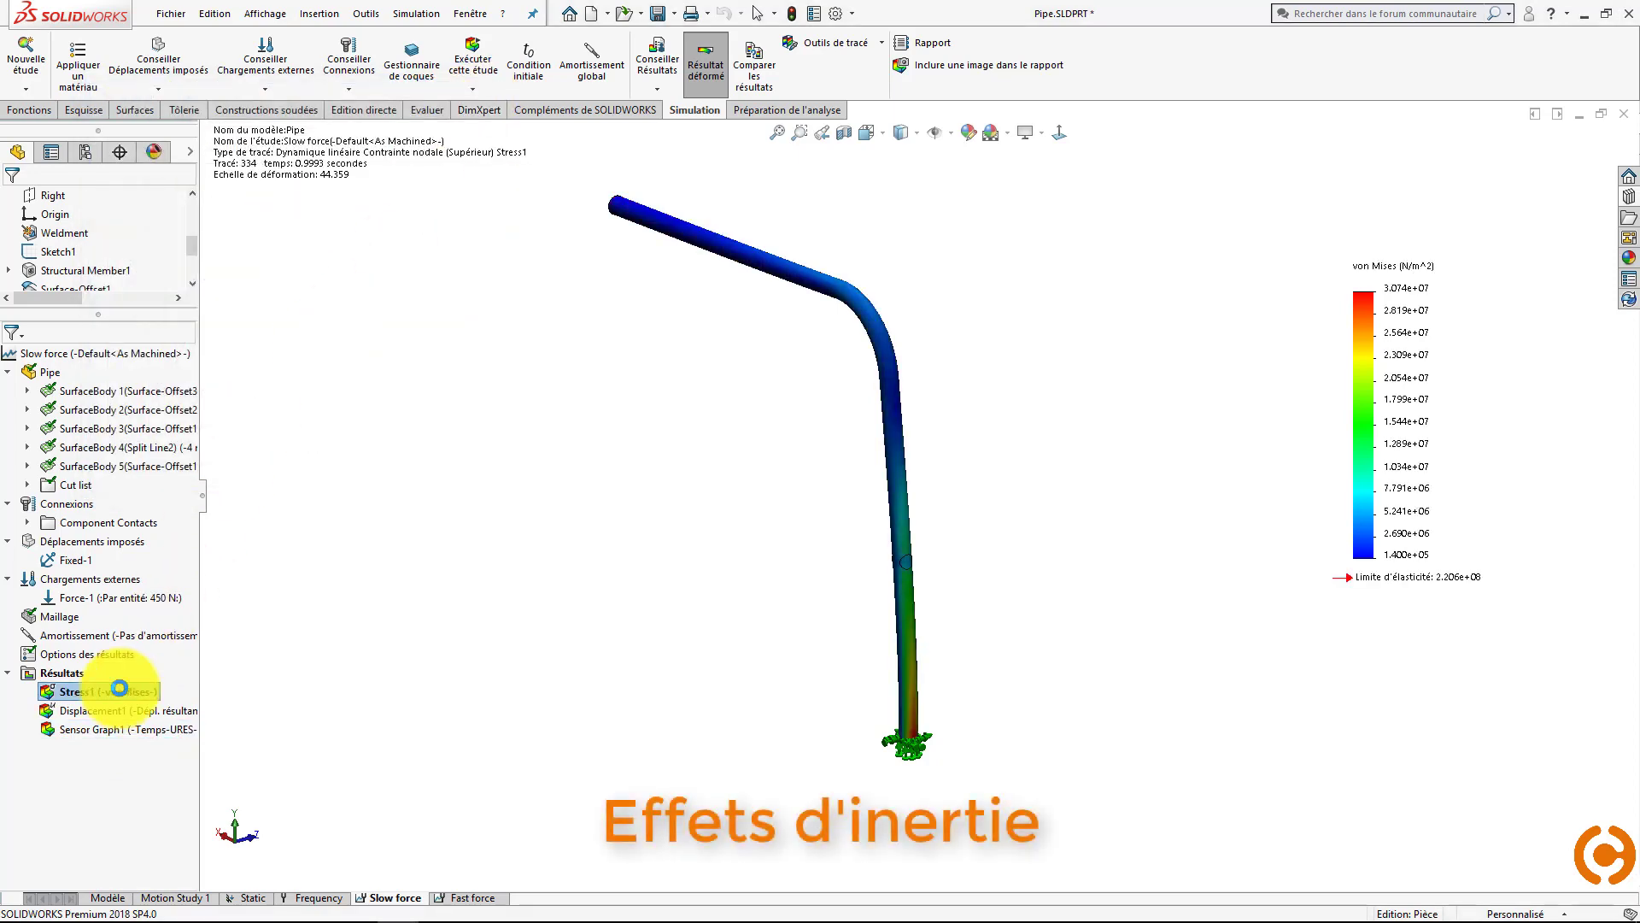
- Switch to the Fast force study and examine the time curve of Force-1, leaving the force definition unedited
click(462, 895)
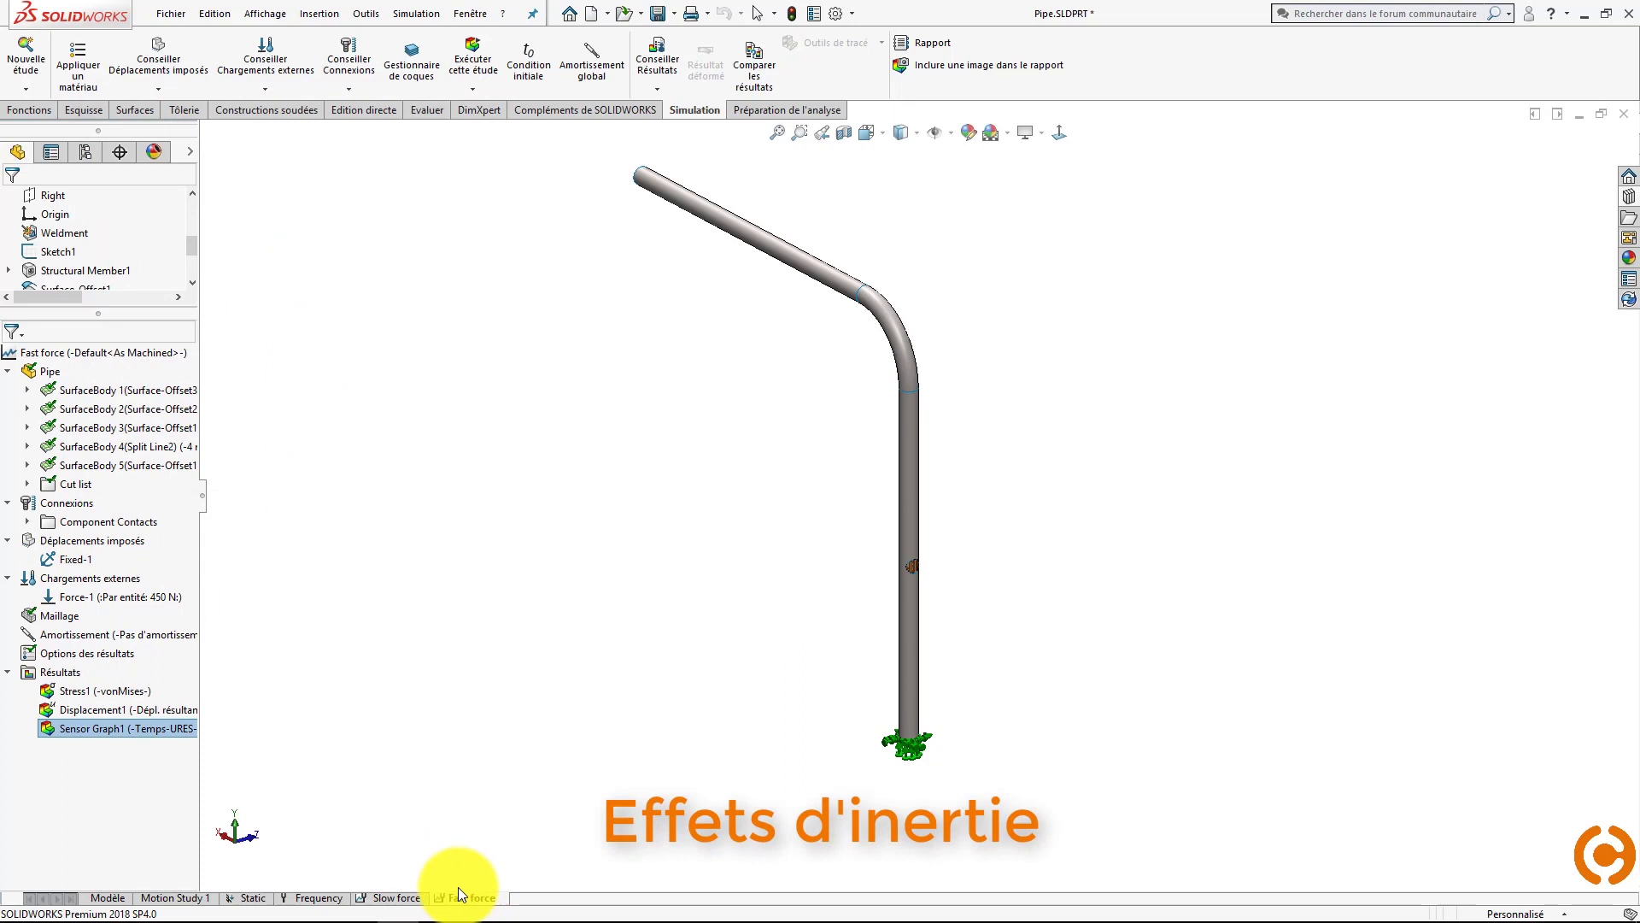
right_click(150, 597)
click(200, 613)
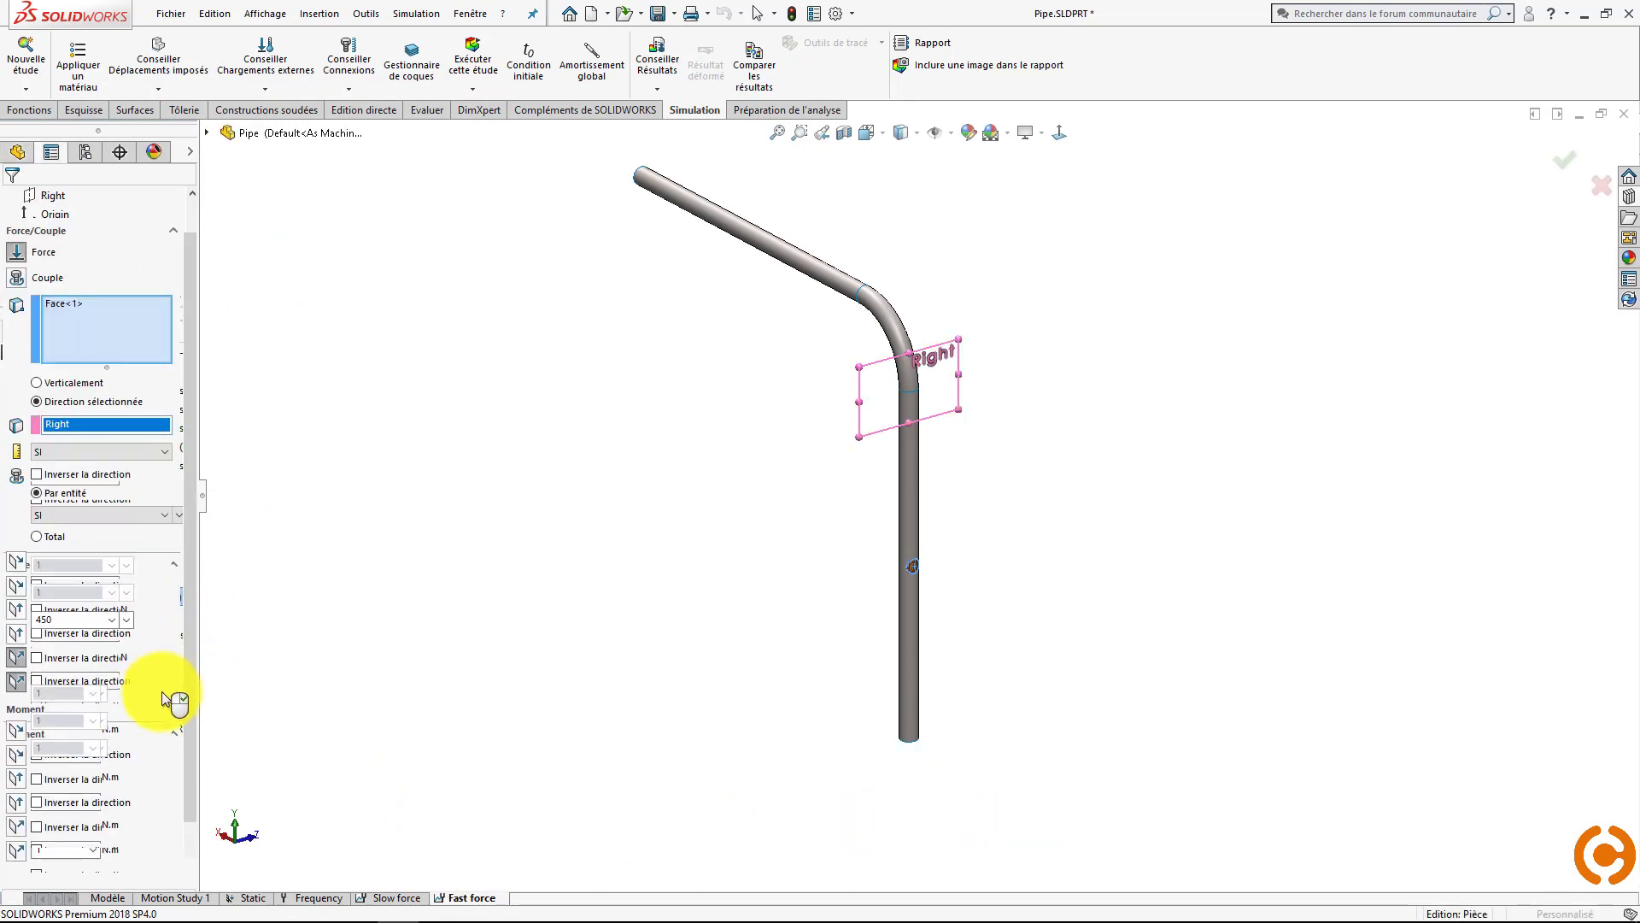
click(130, 838)
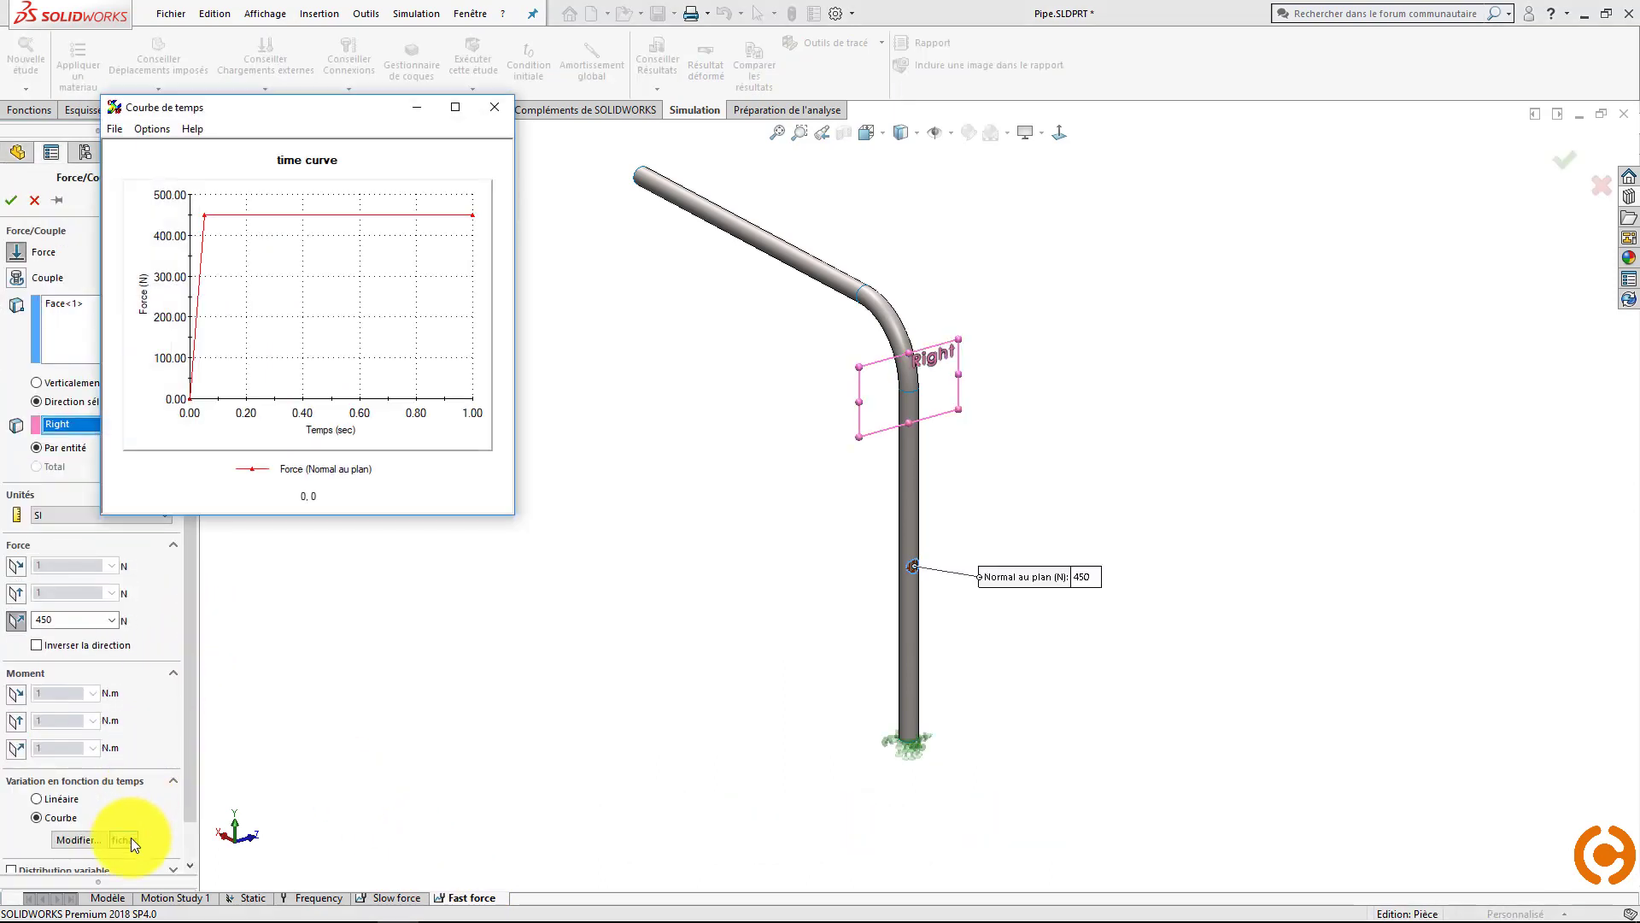
click(505, 114)
click(12, 199)
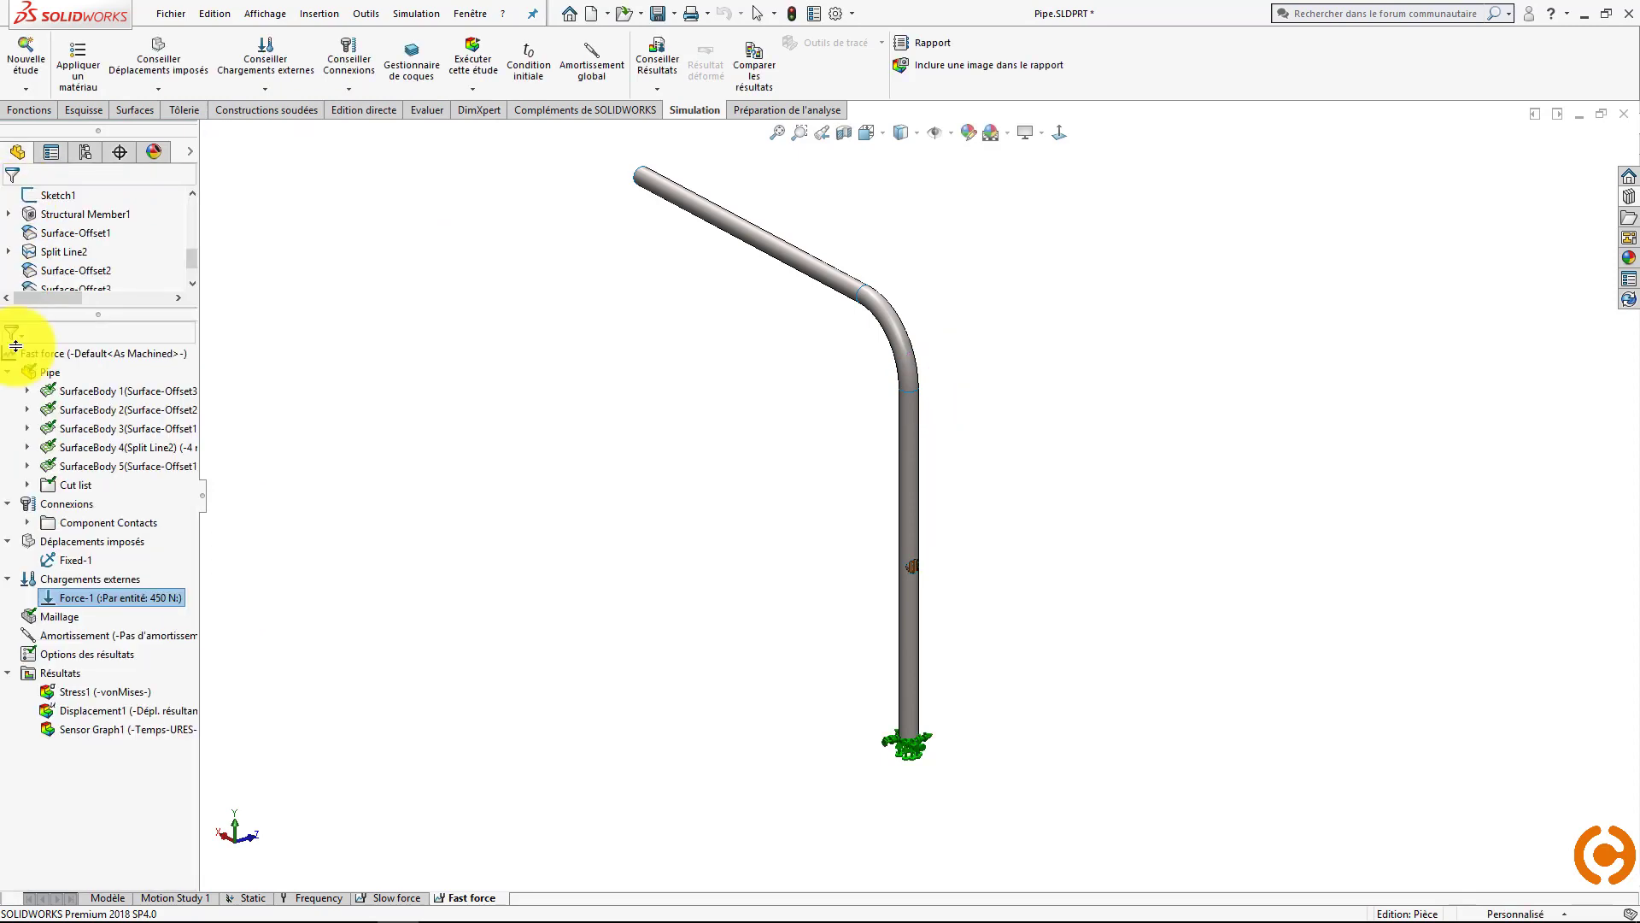
- View the Fast force study's displacement plot and transient sensor graph, and animate its von Mises stress plot
double_click(75, 715)
double_click(80, 732)
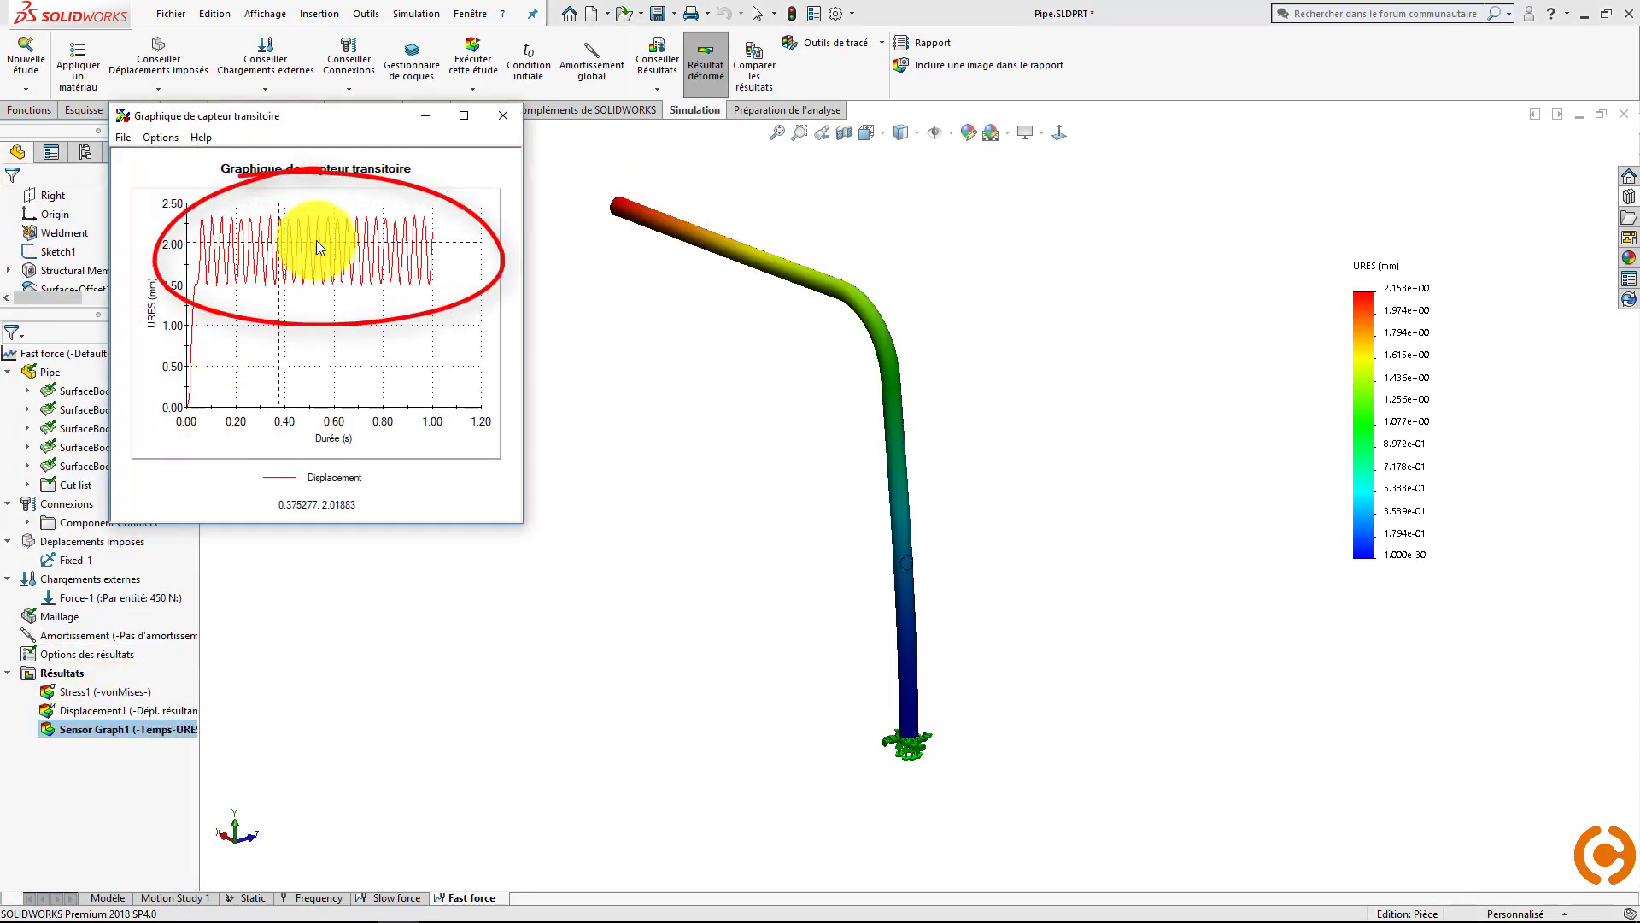
click(503, 116)
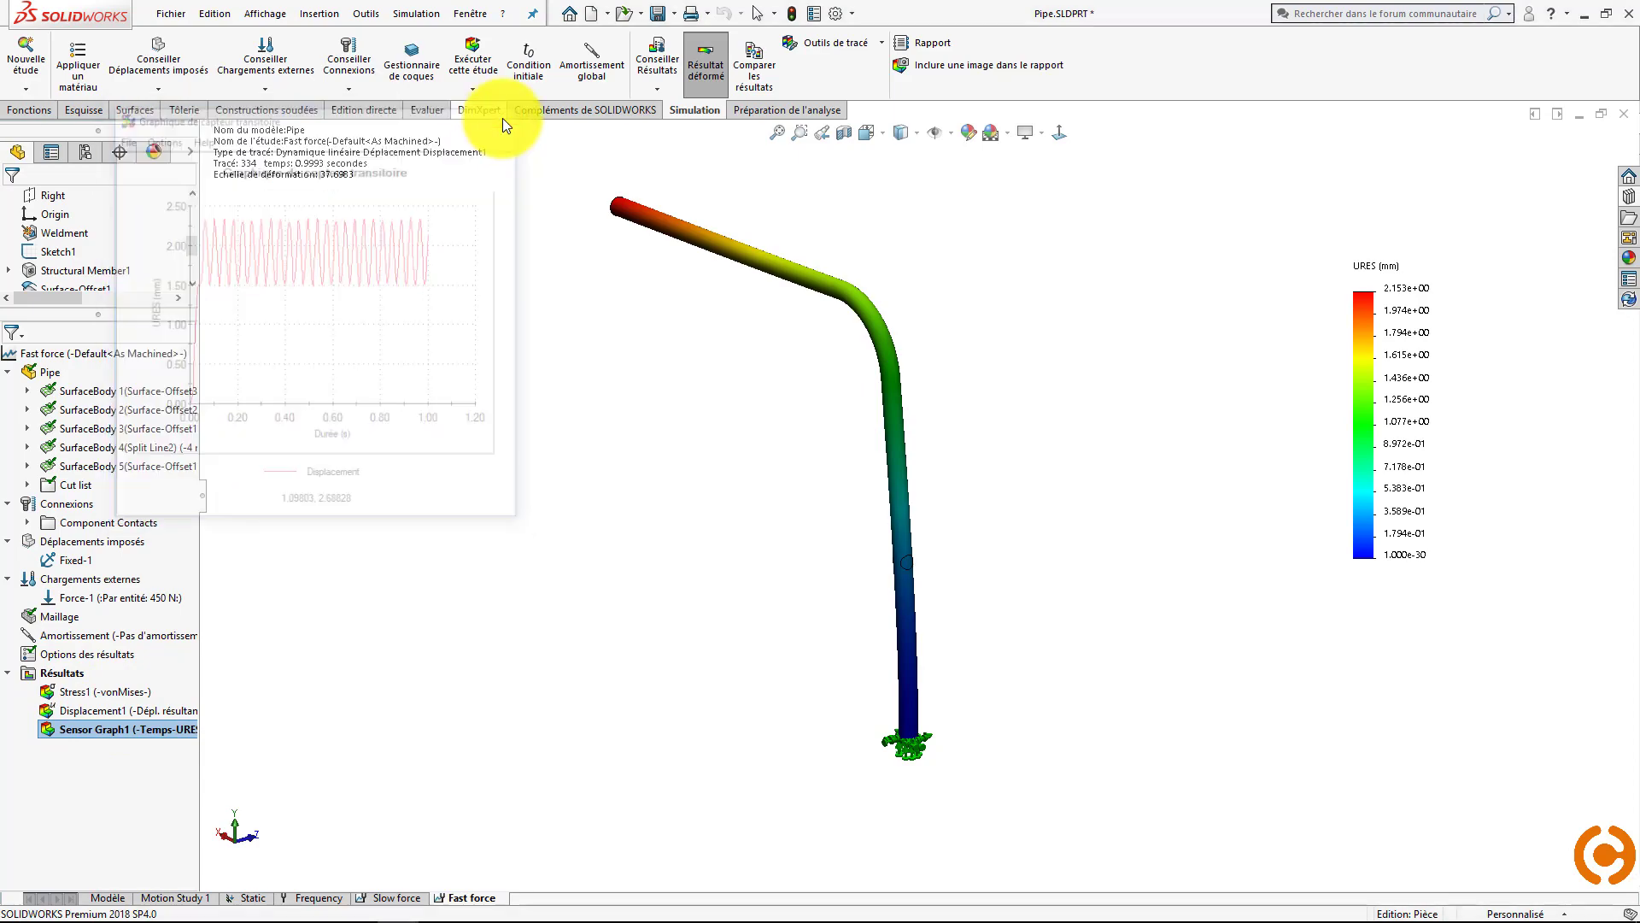
double_click(94, 696)
right_click(92, 699)
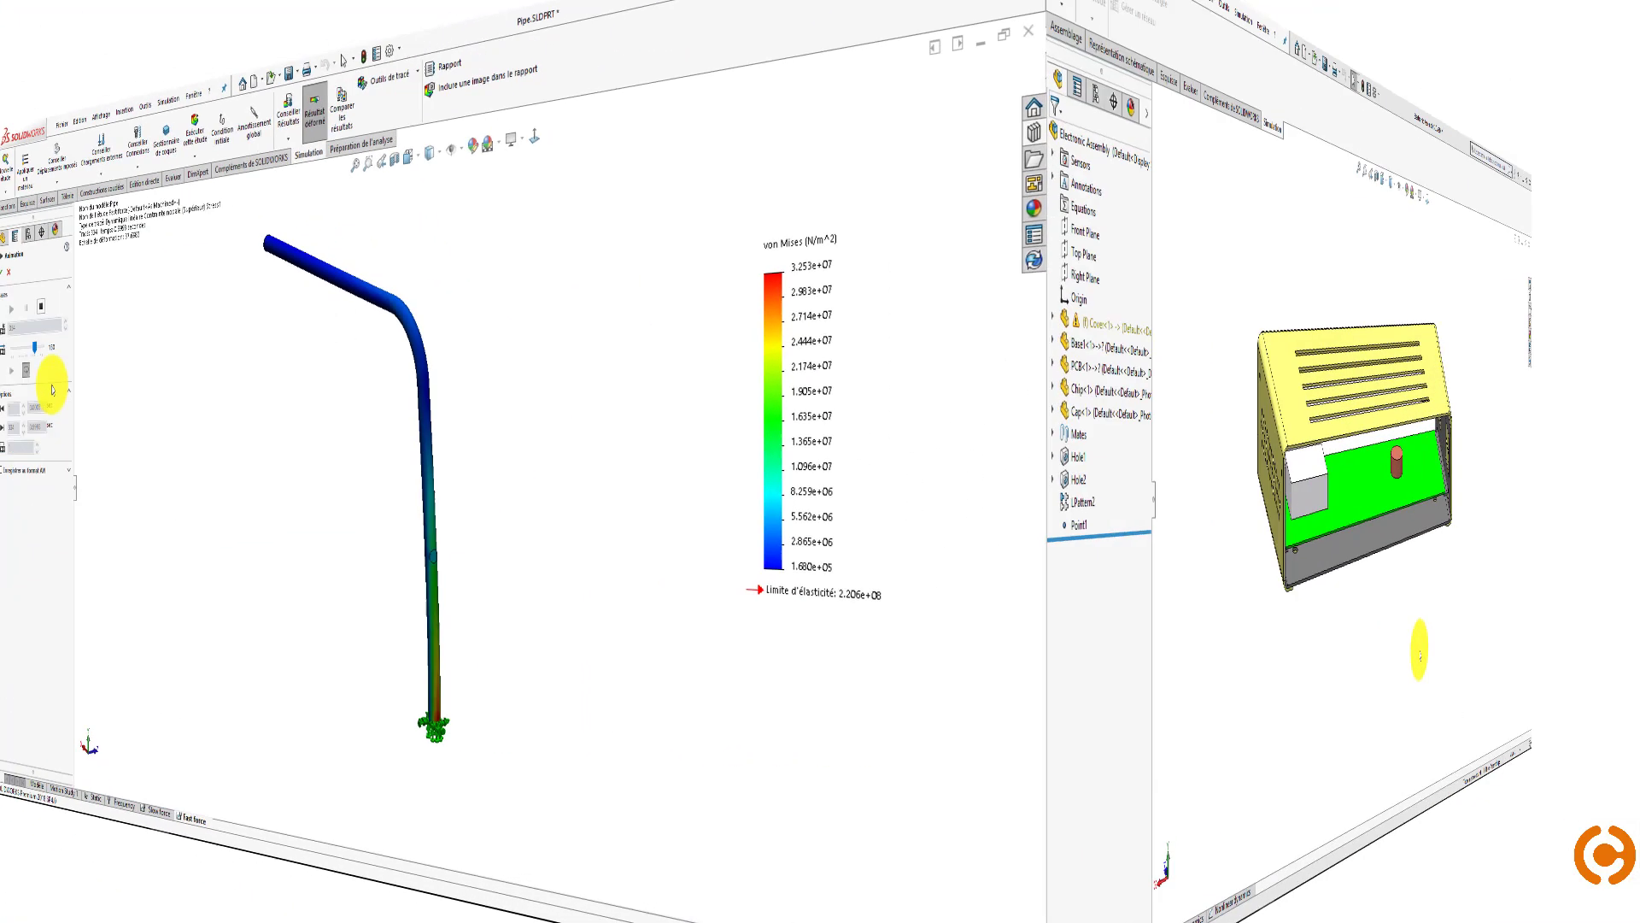
- Open the Linear Dynamics study of the electronic assembly and examine the acceleration time curve of its base excitation
mouse_move(586, 755)
middle_down()
mouse_move(425, 751)
mouse_move(593, 735)
middle_up()
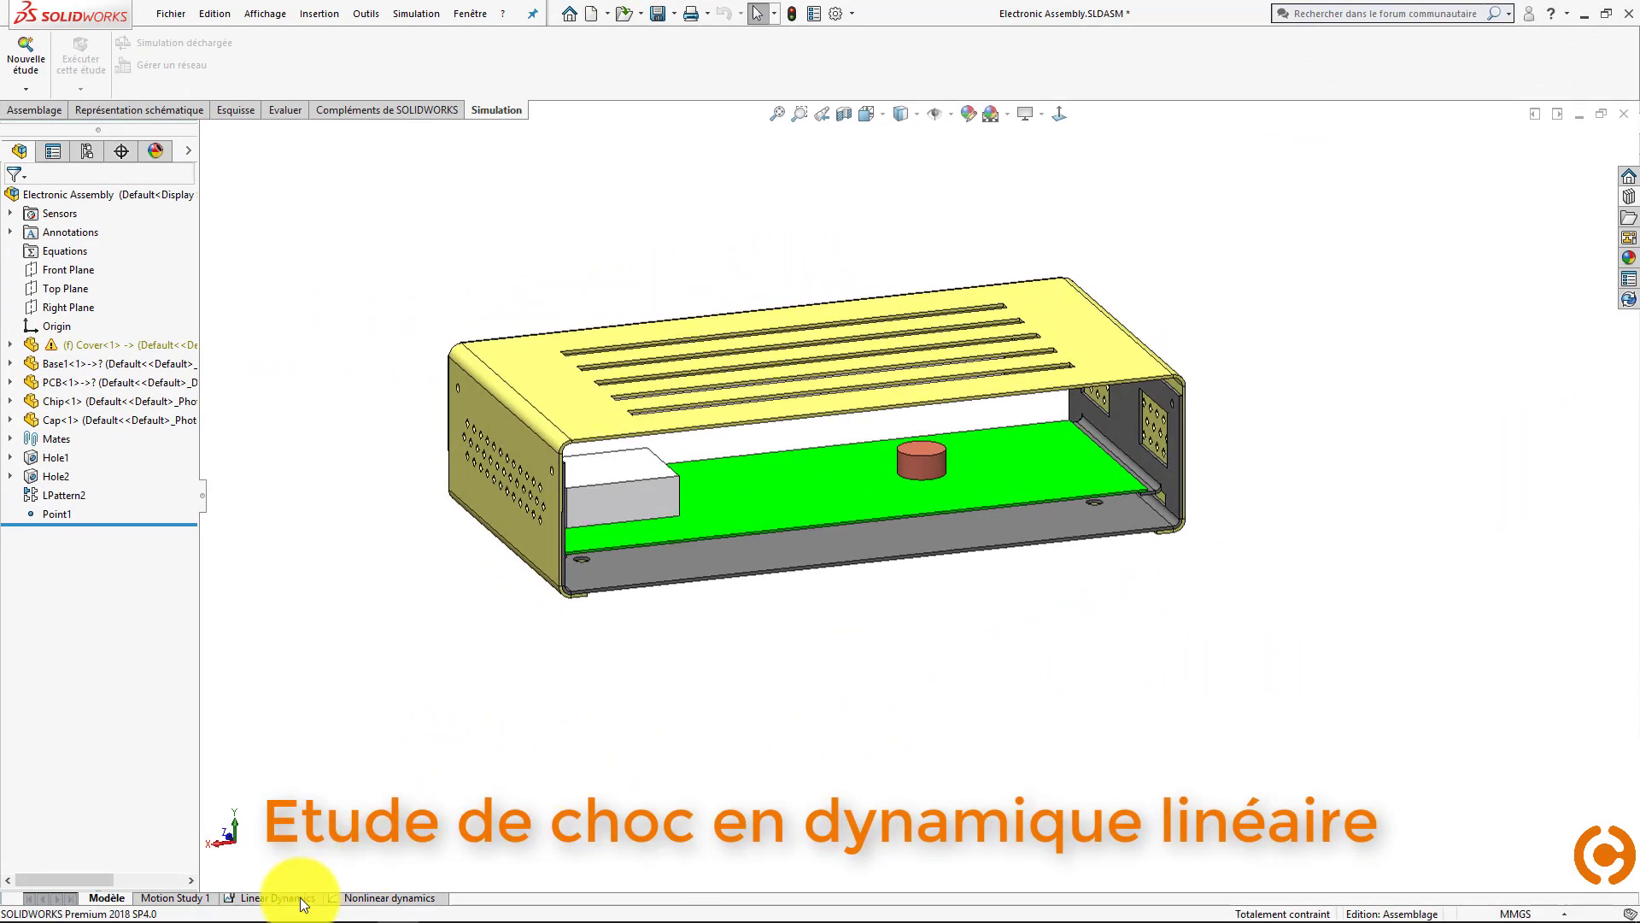
click(275, 898)
right_click(116, 608)
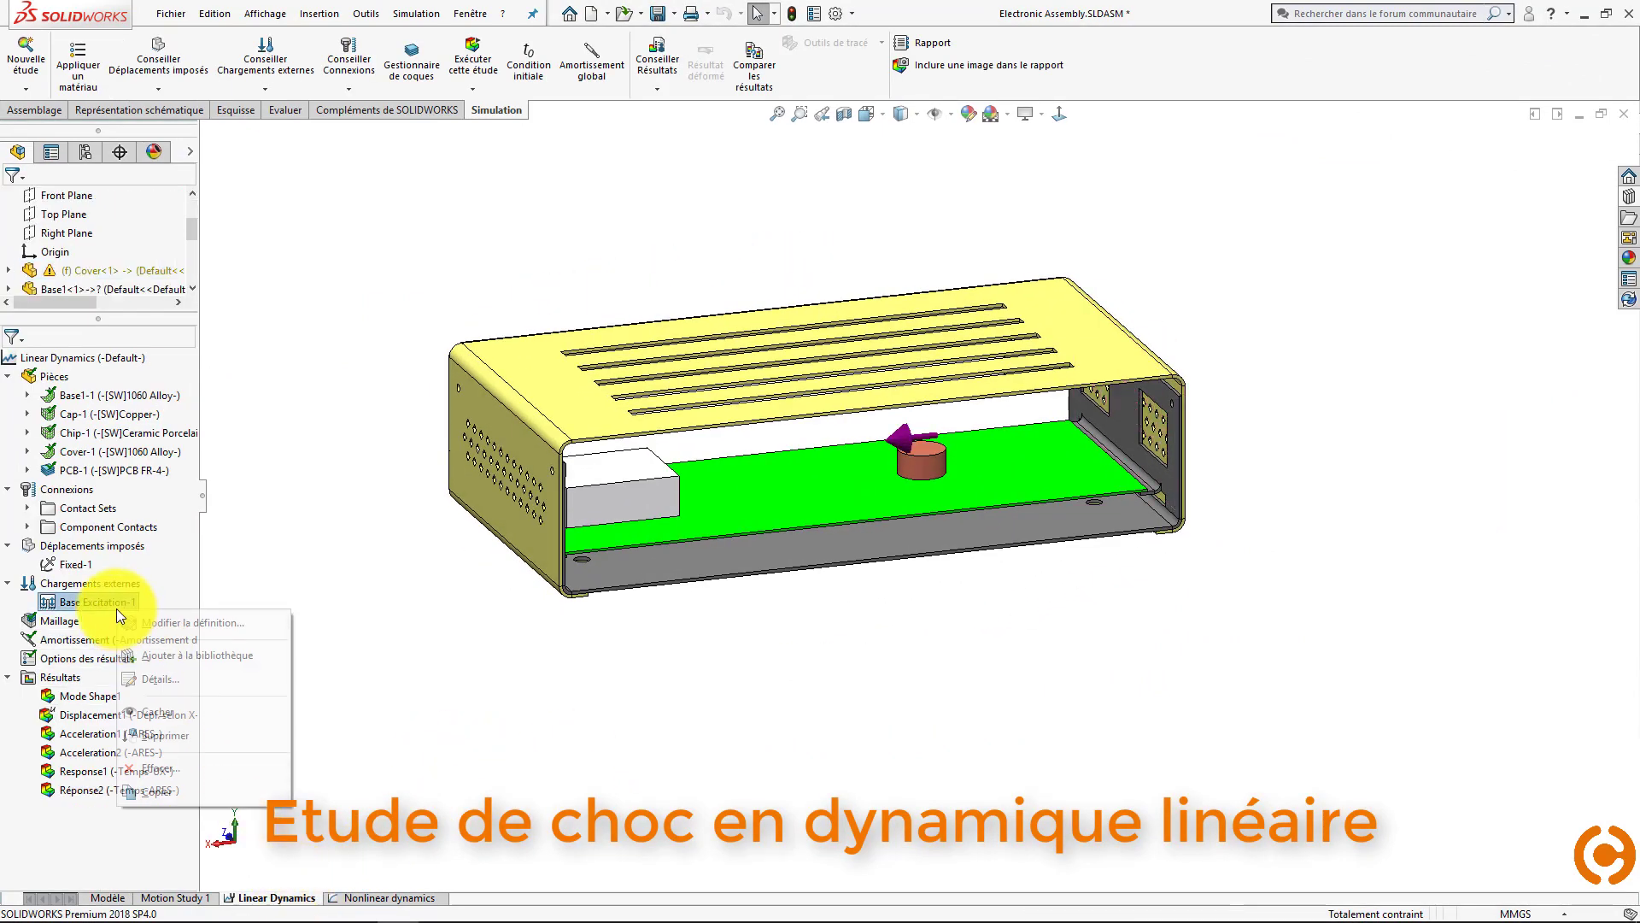
click(140, 620)
click(140, 620)
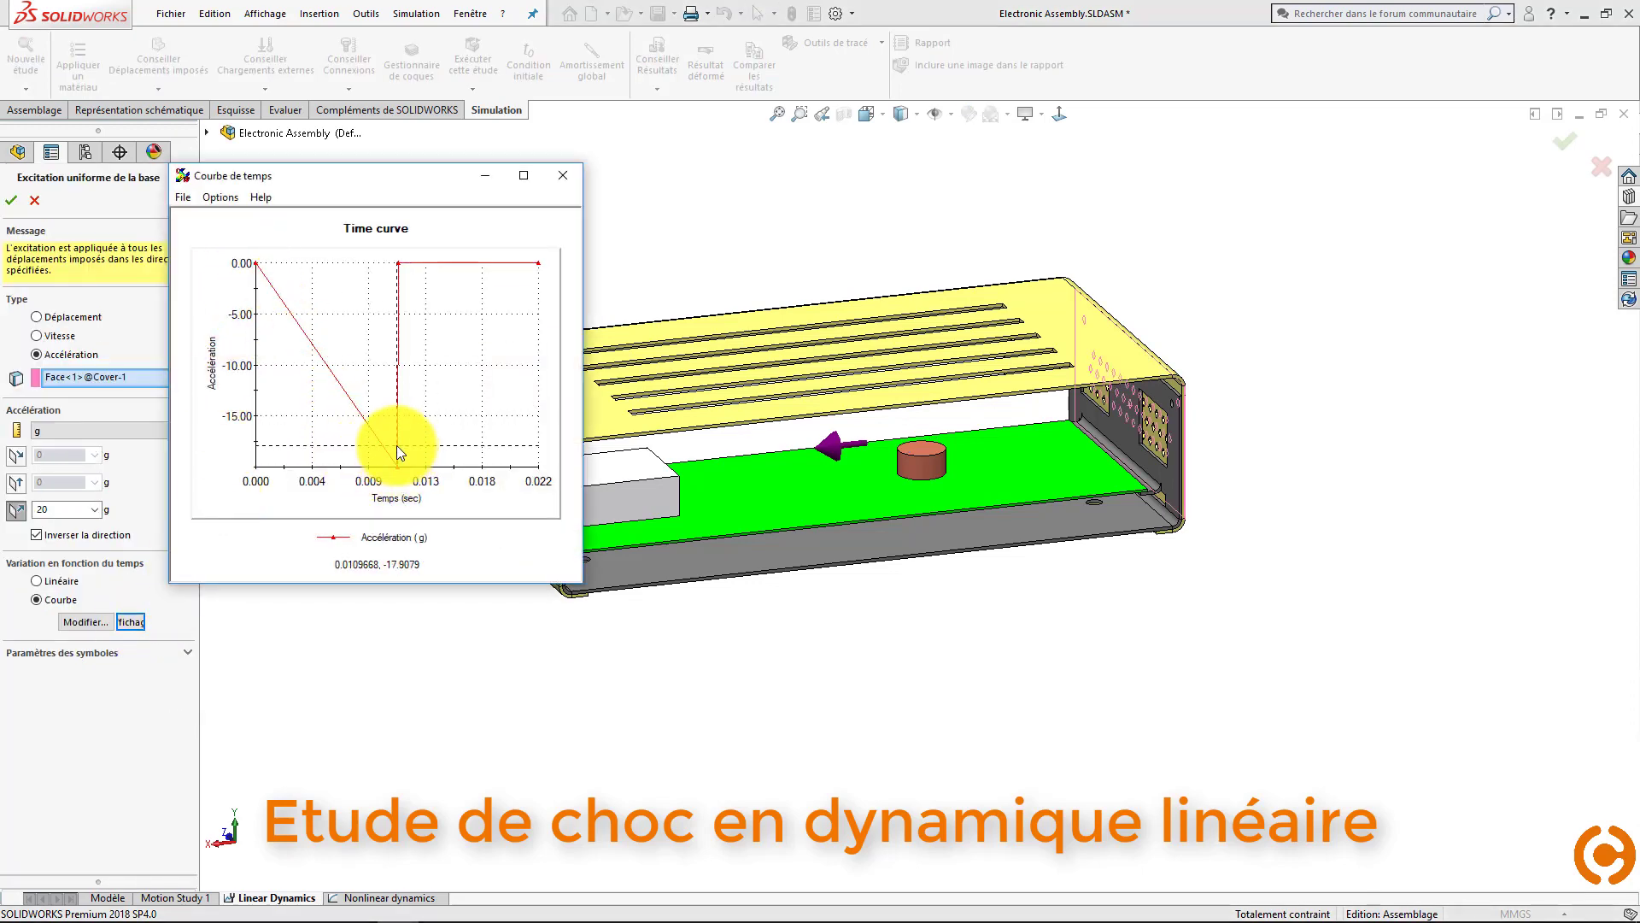
click(563, 175)
click(35, 200)
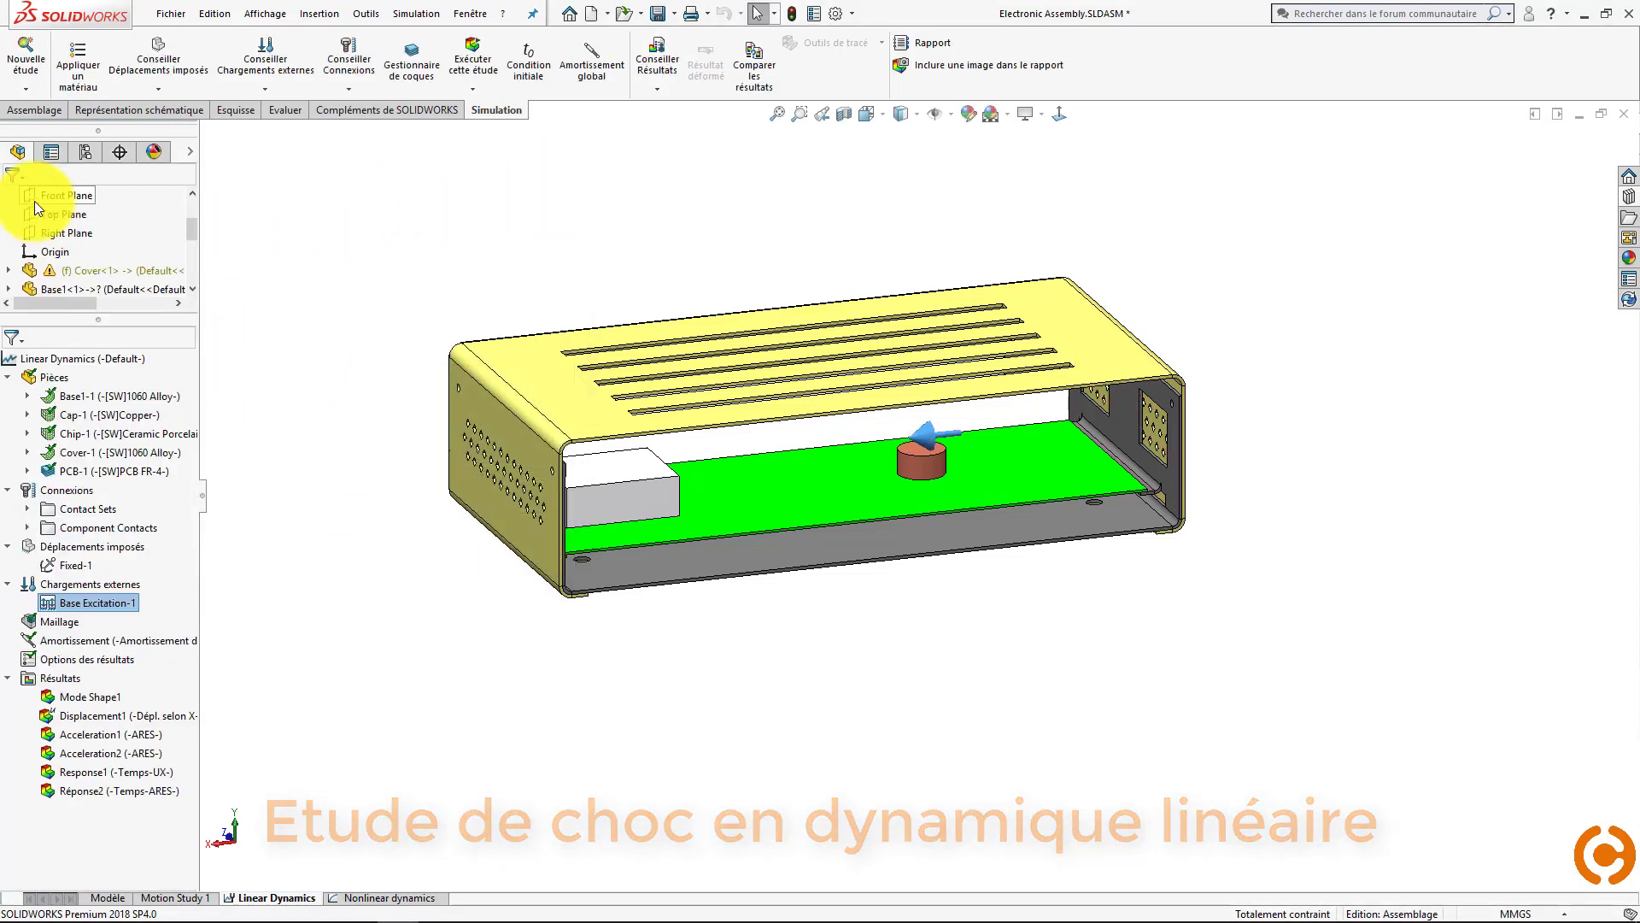
- View the Linear Dynamics study's X displacement plot and its time response graphs for UX displacement and resultant acceleration
double_click(109, 718)
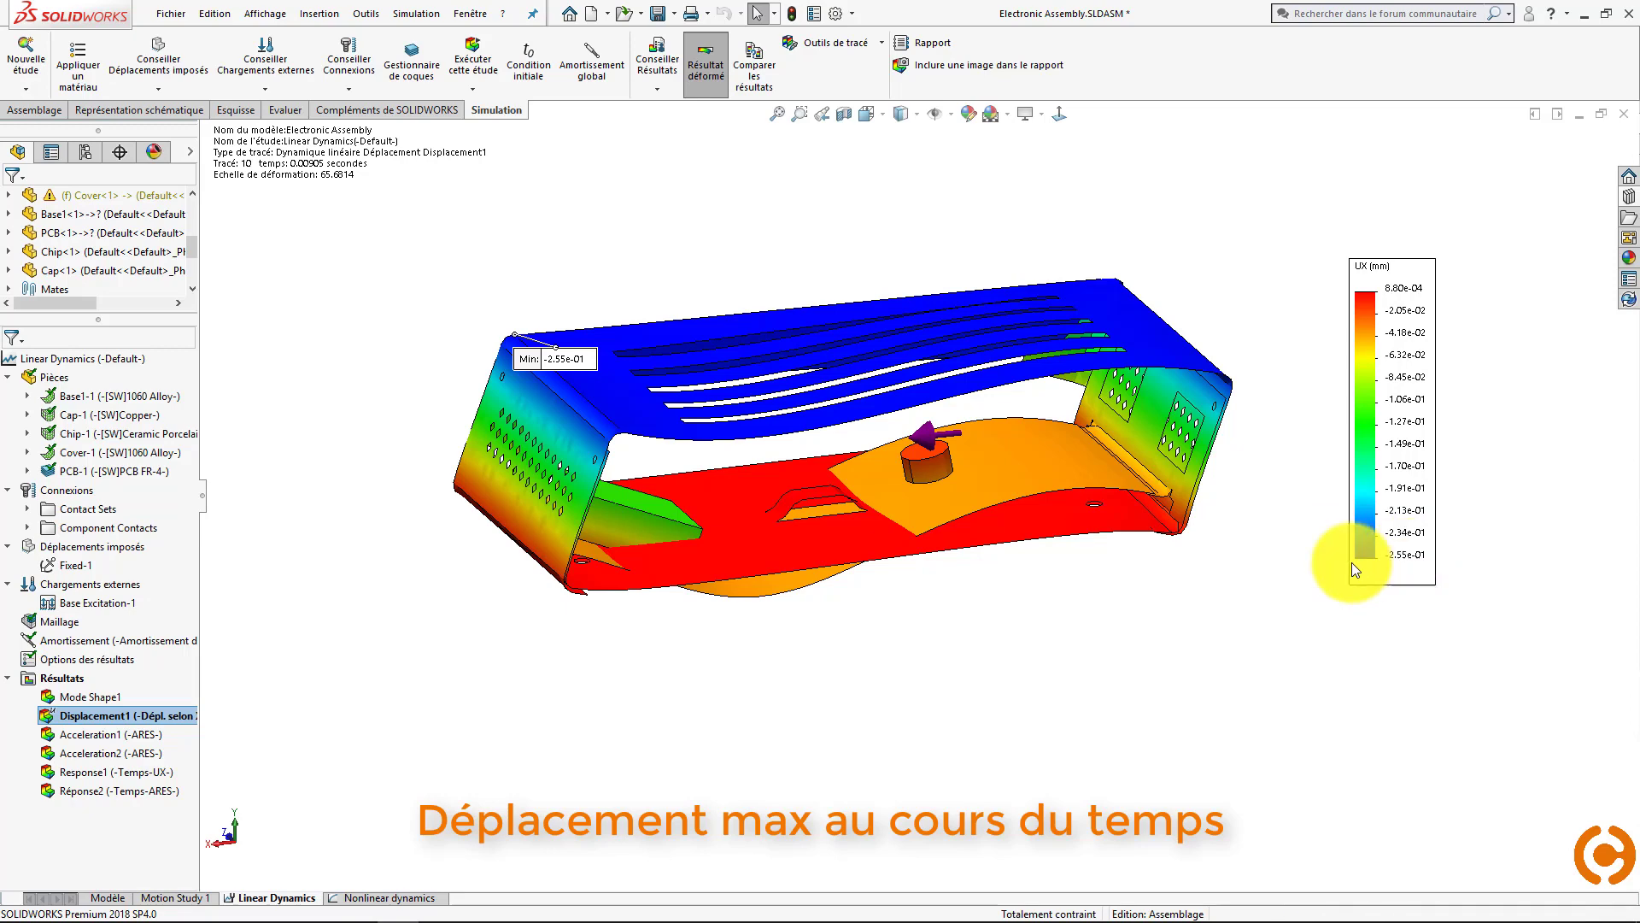
double_click(126, 772)
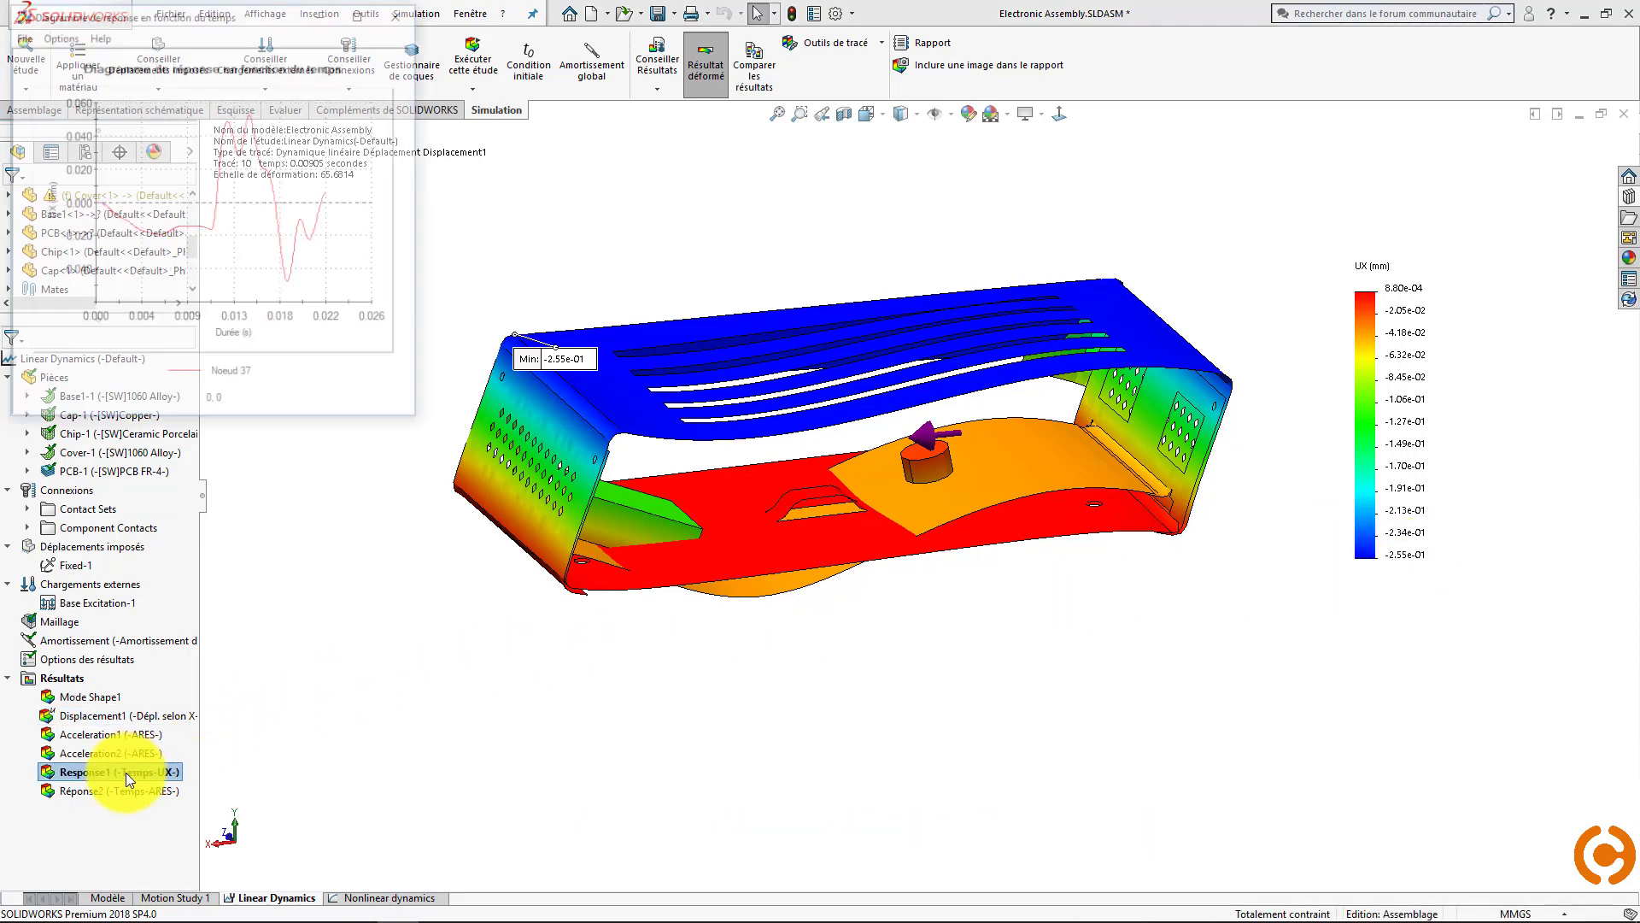
double_click(125, 791)
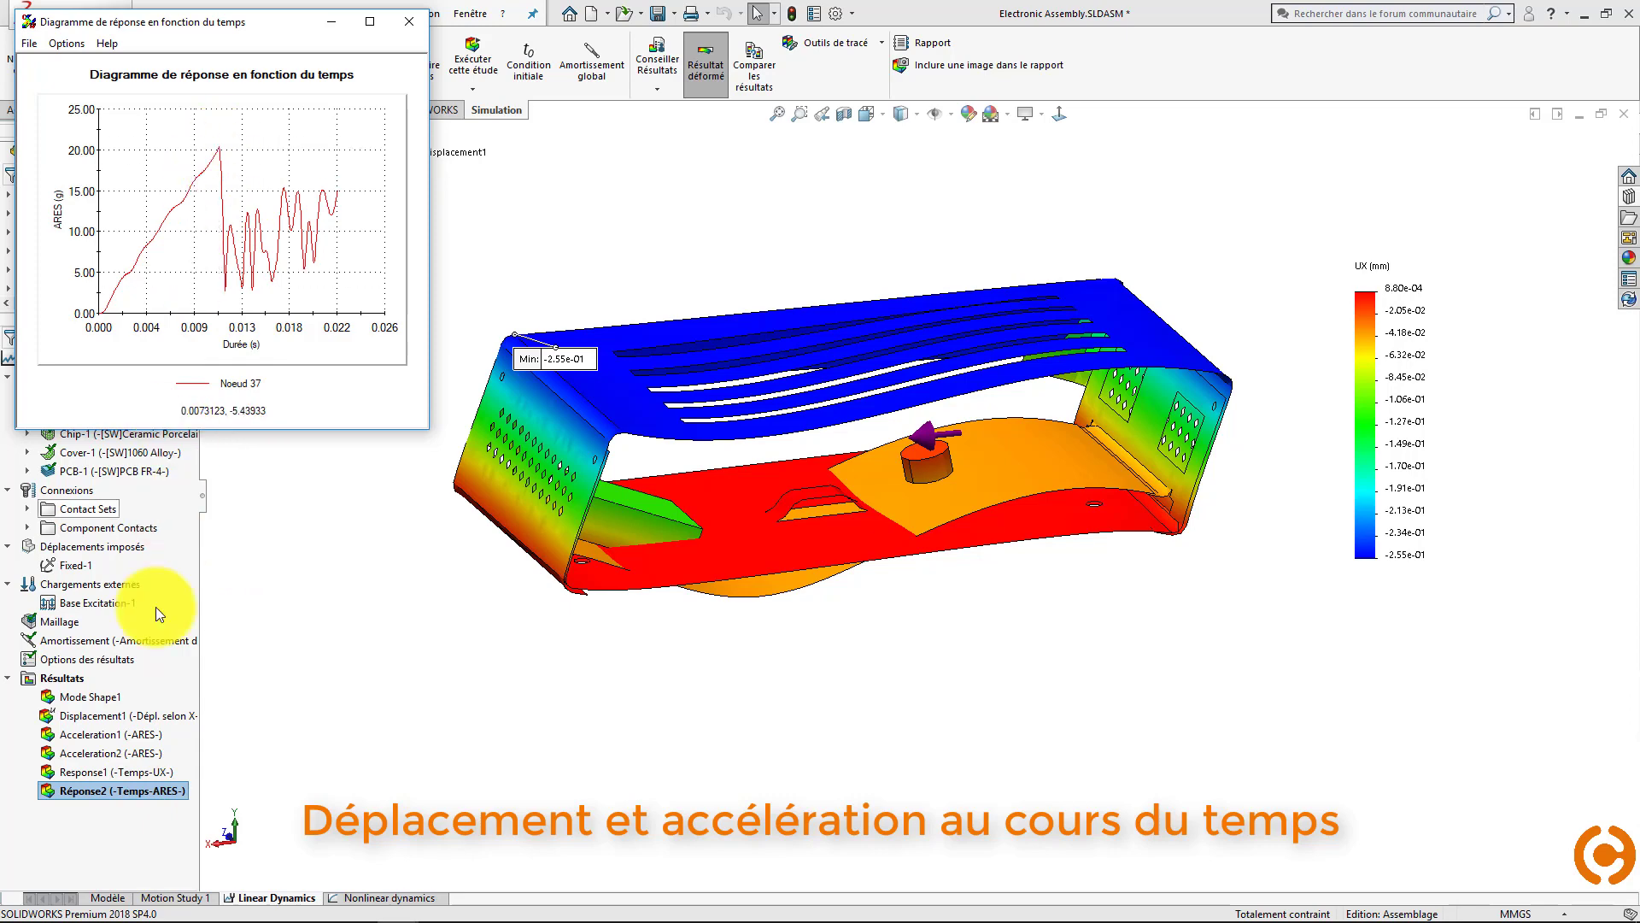
- Inspect the definition of the Réponse2 resultant acceleration graph and its predefined node locations, and leave it unedited
right_click(133, 791)
click(178, 835)
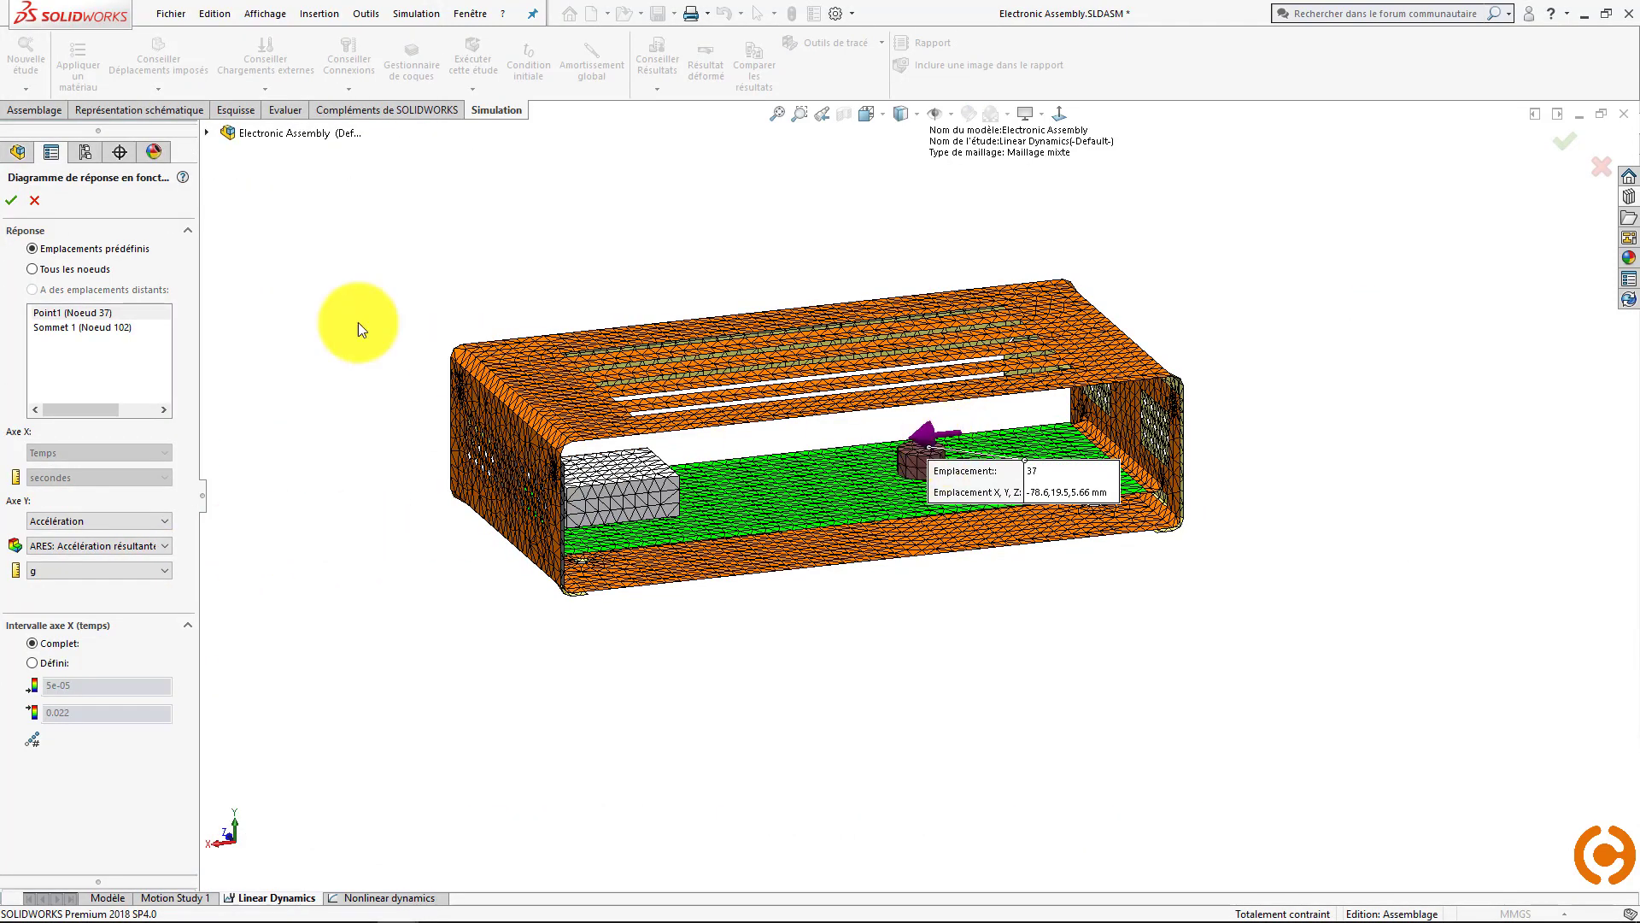
click(34, 200)
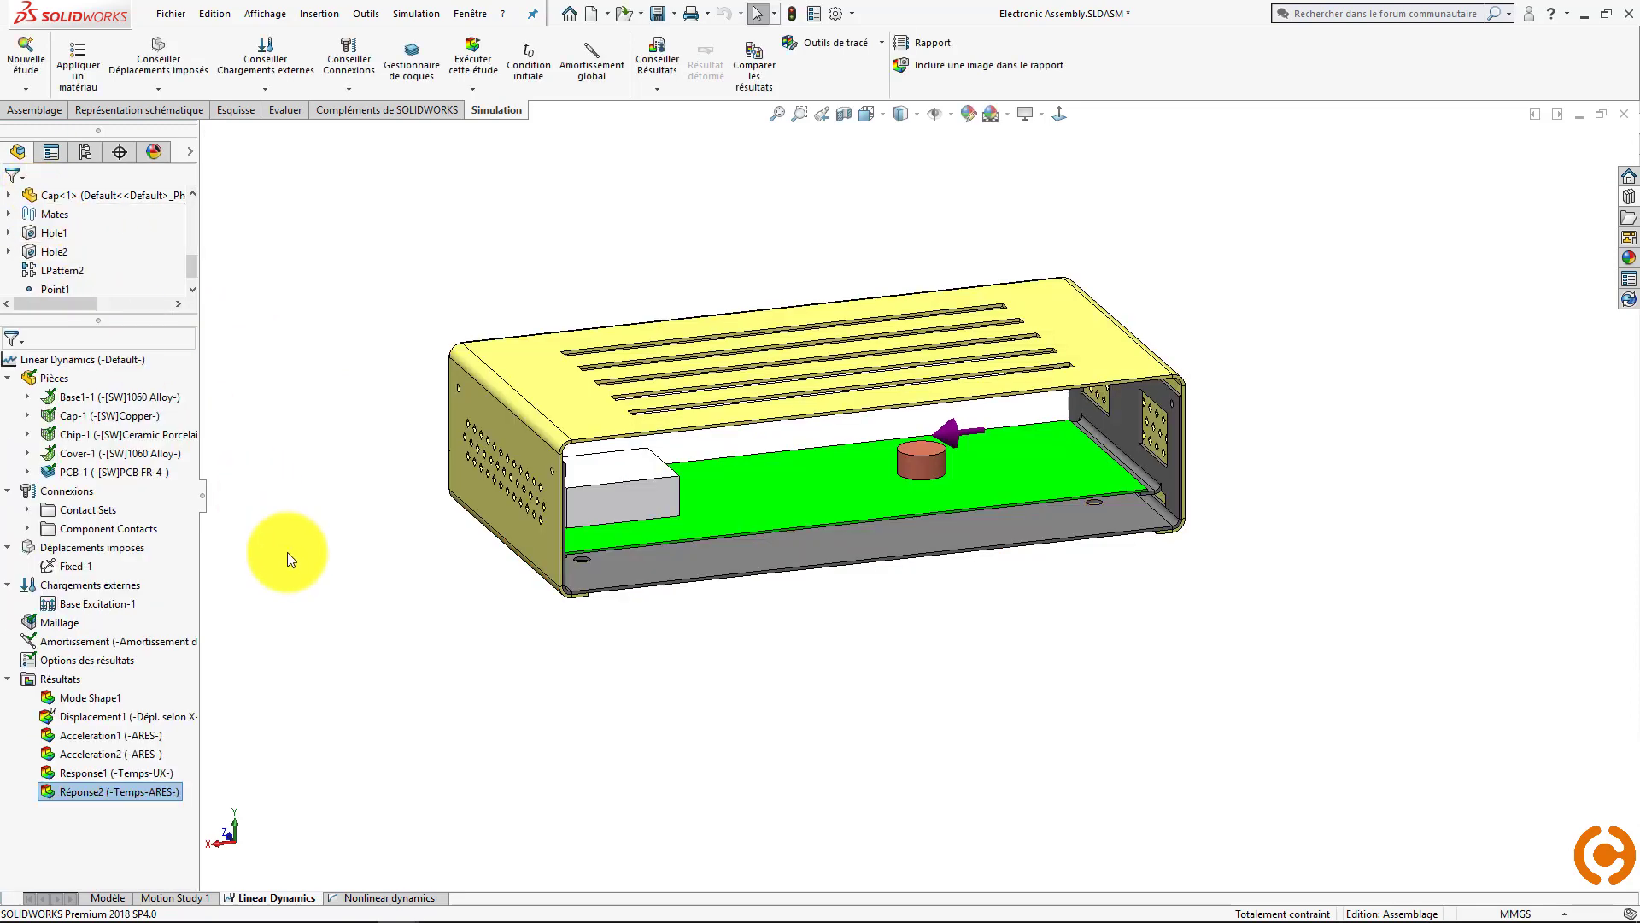
- Open the Nonlinear dynamics study and view its resultant displacement plot and the UX, AX and AY time response graphs
click(384, 898)
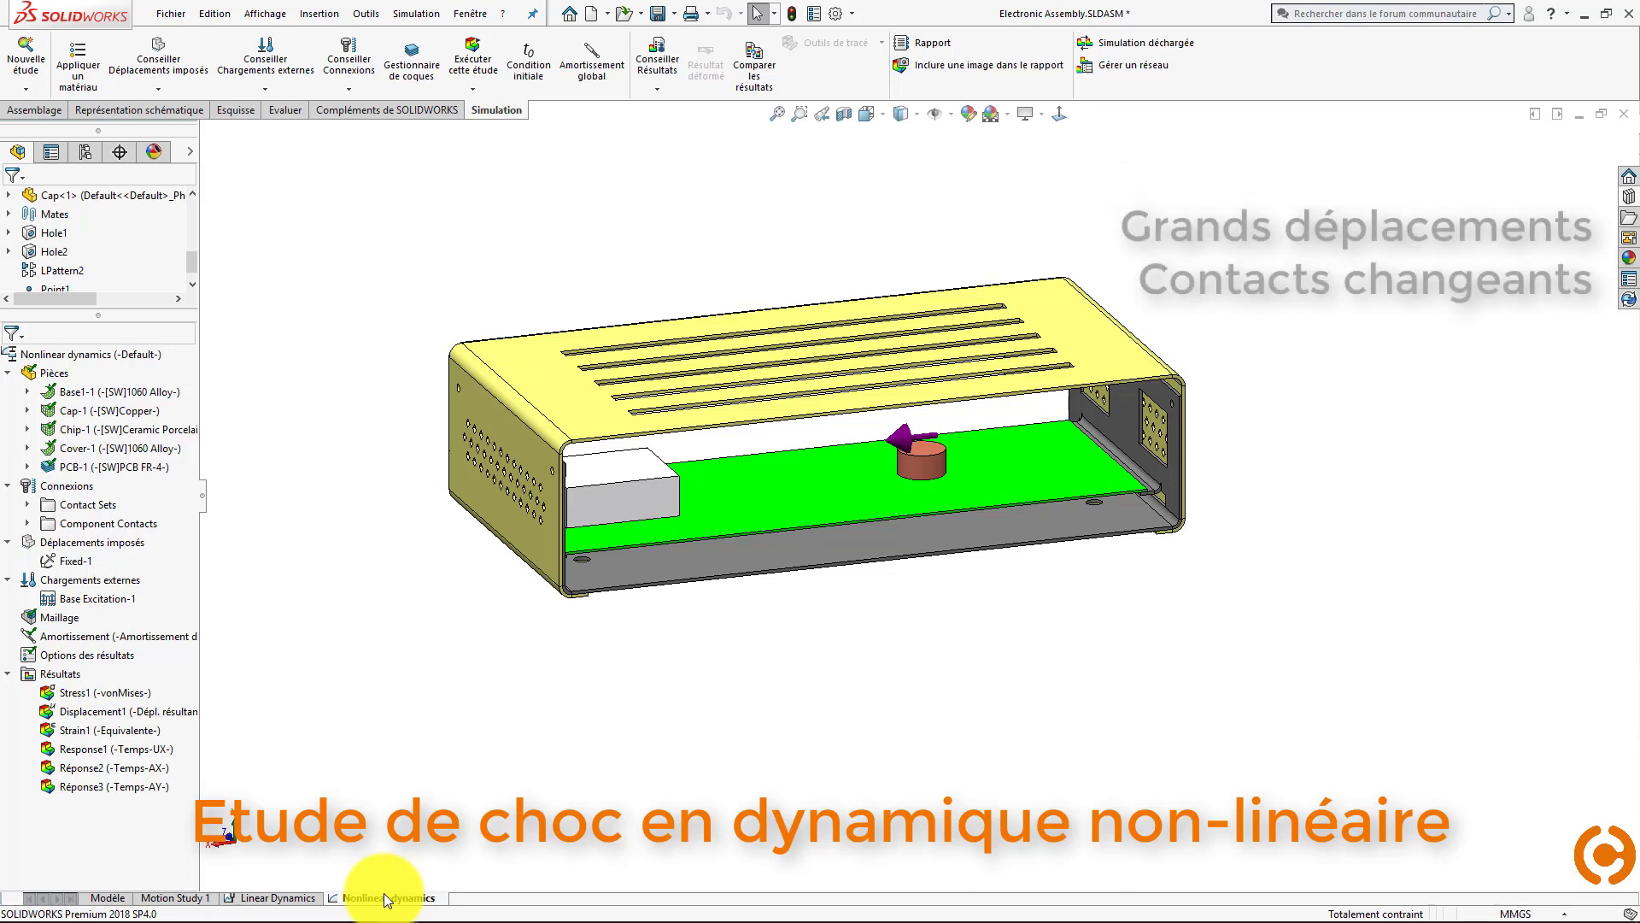
double_click(127, 710)
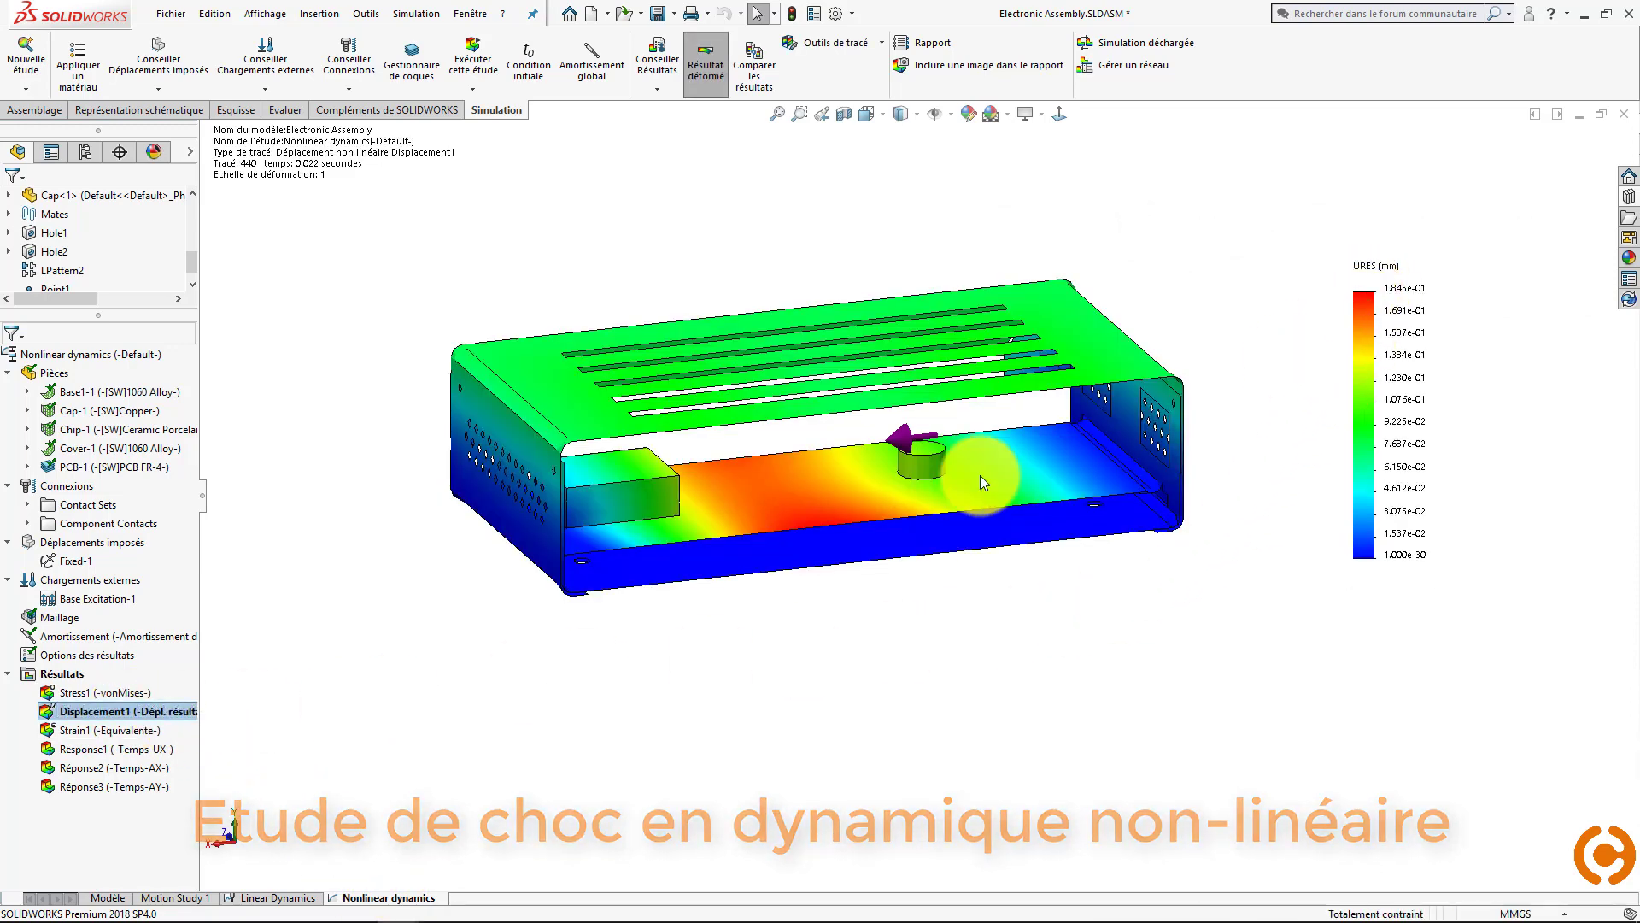
double_click(125, 748)
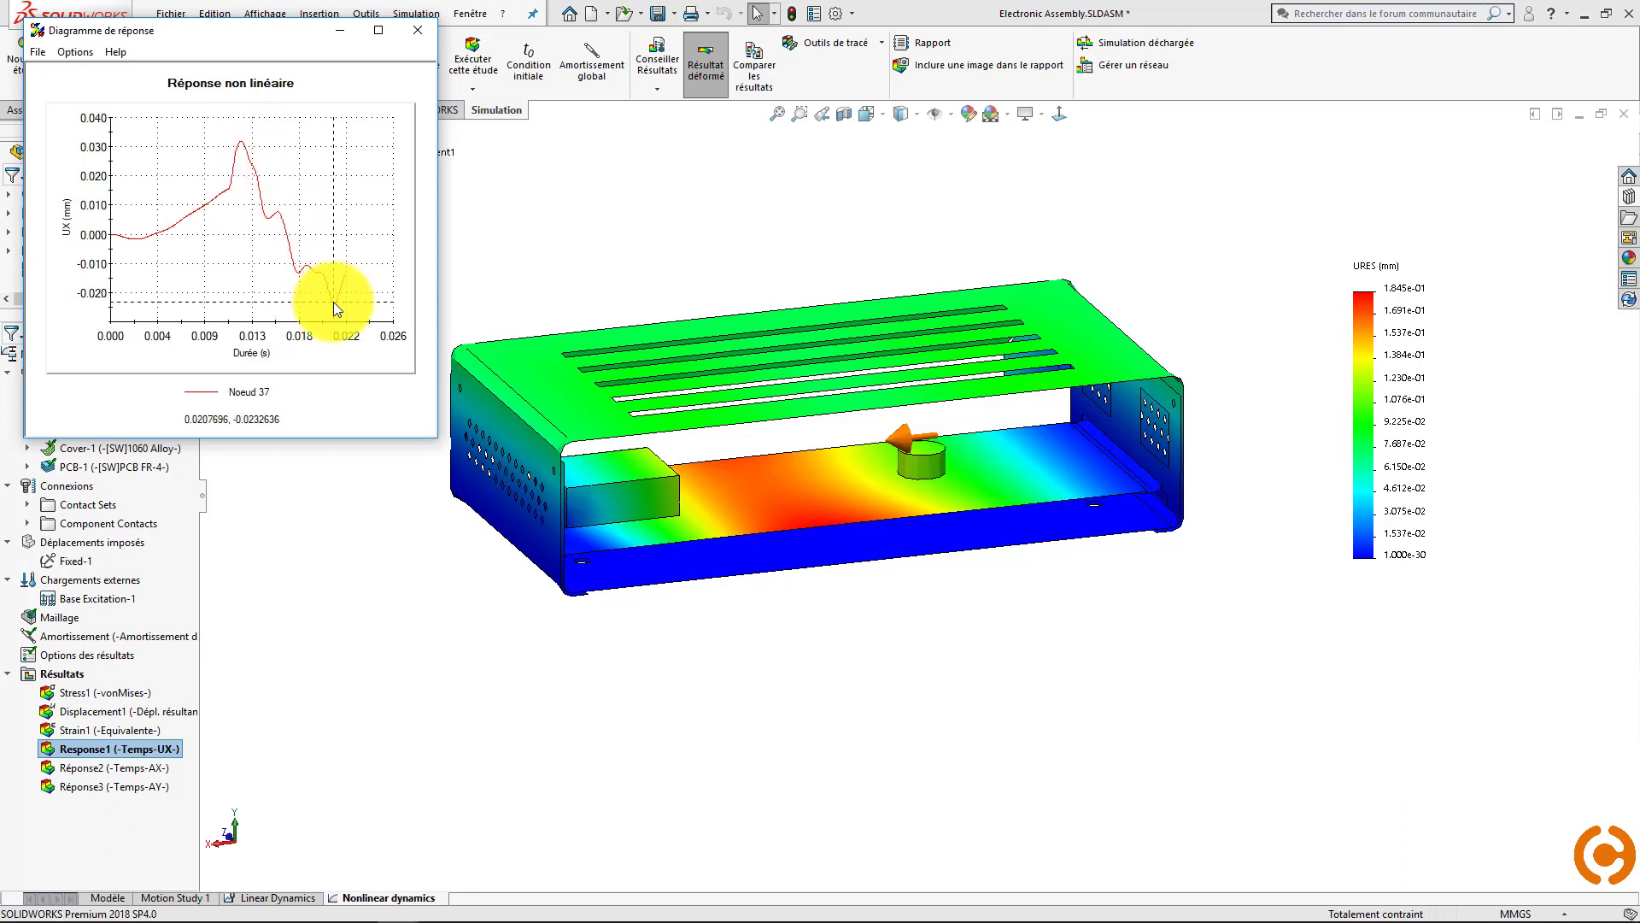
double_click(125, 769)
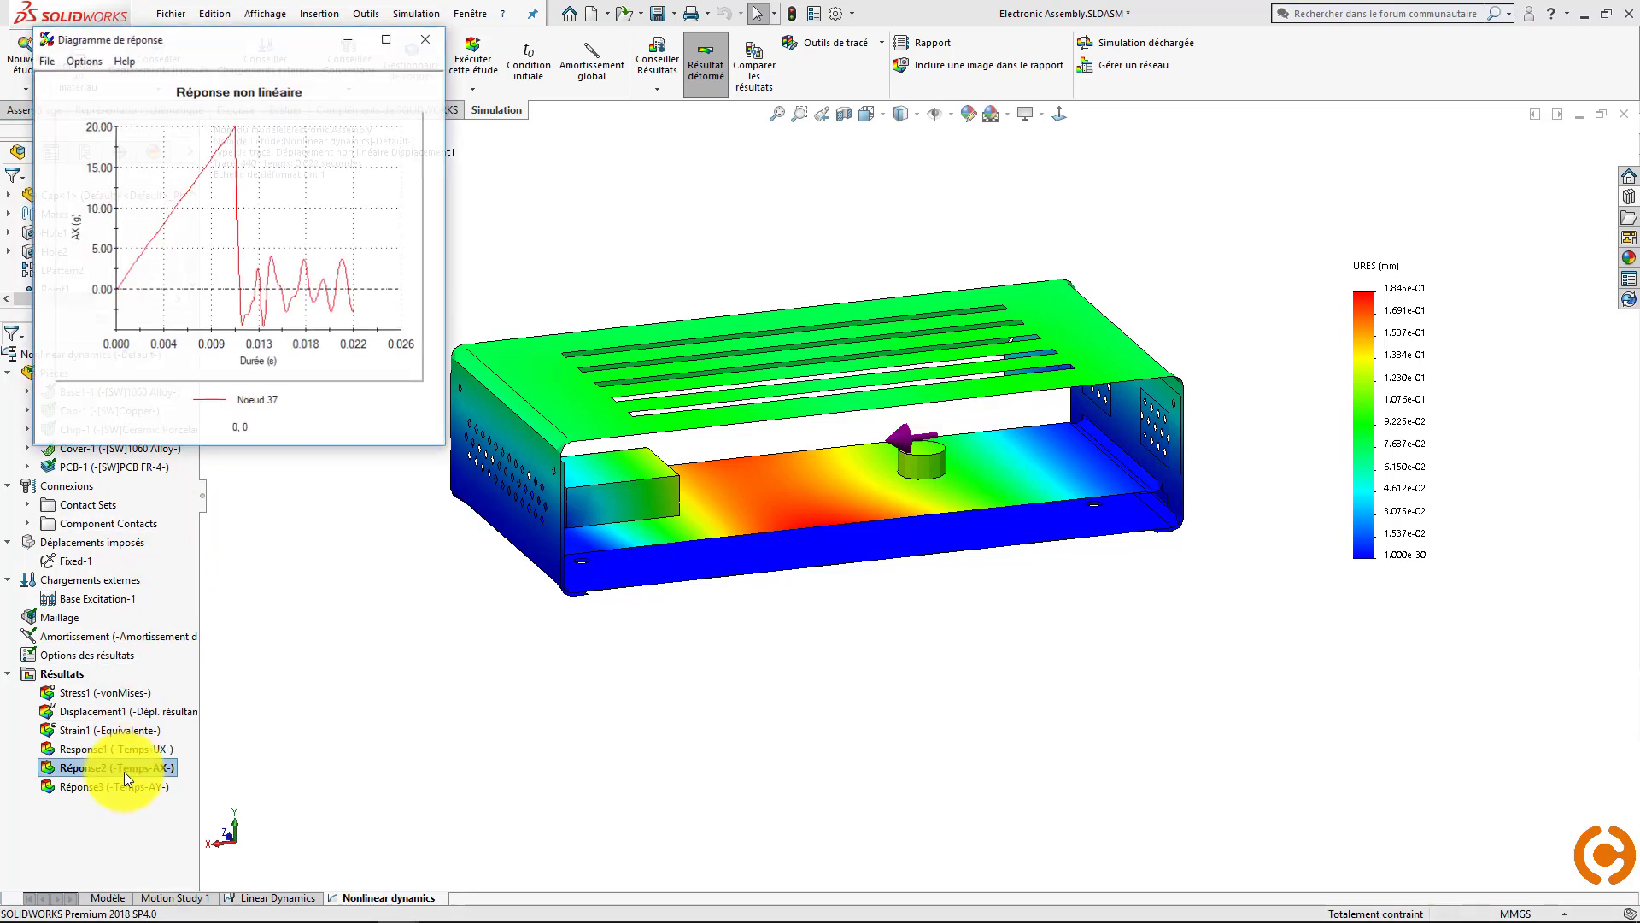
double_click(125, 787)
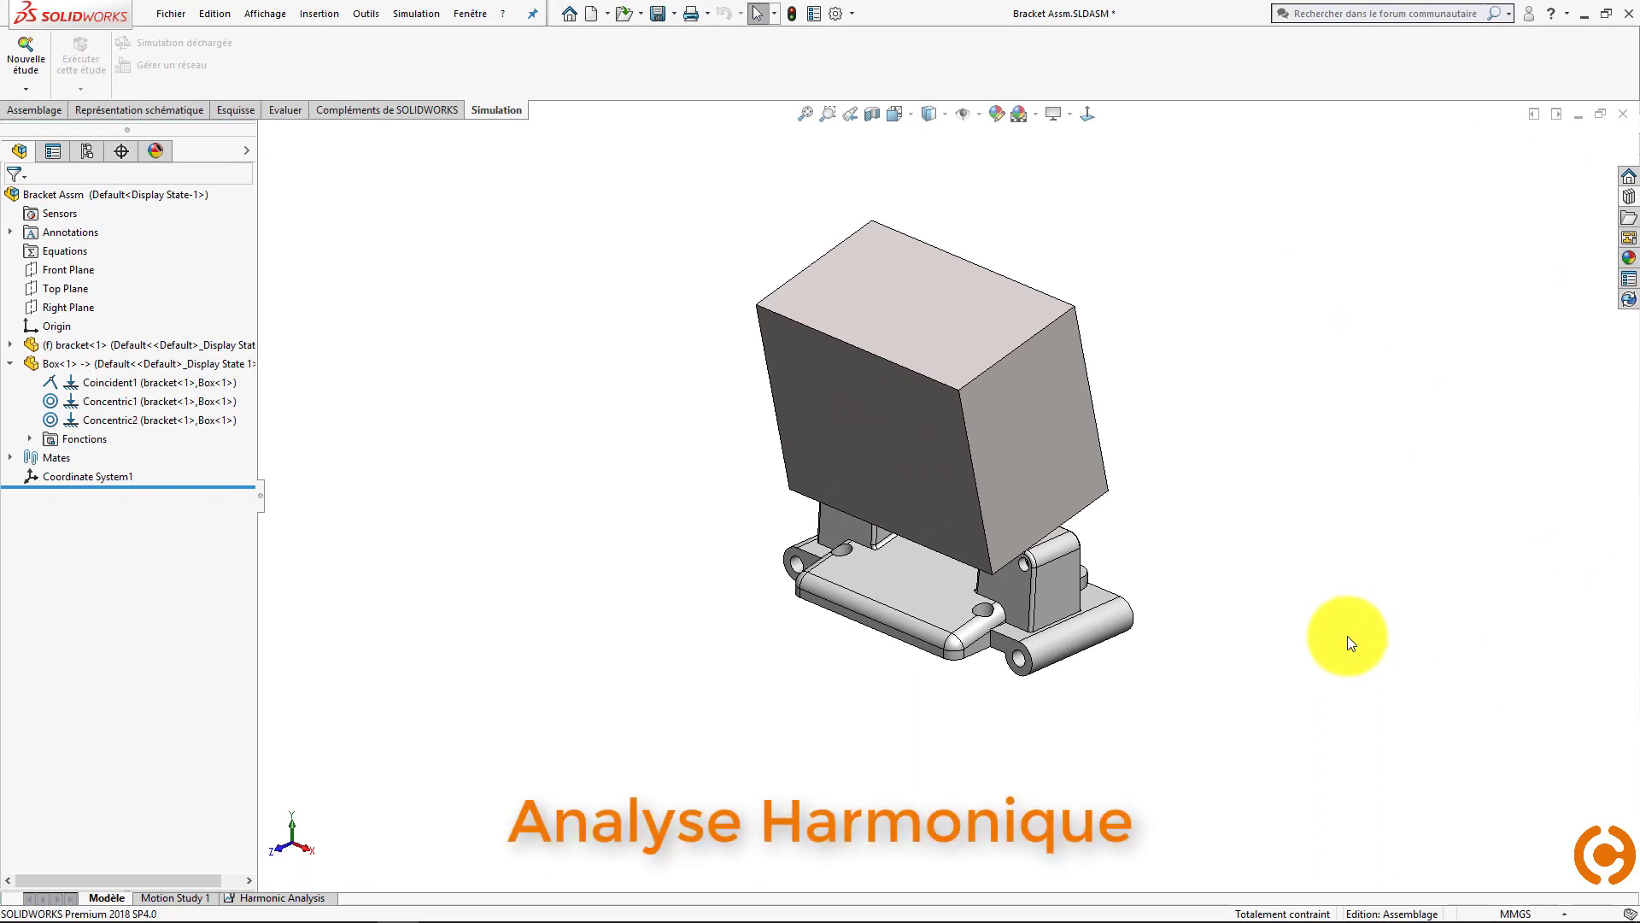
- List the resonance frequencies of the bracket assembly's Harmonic Analysis study and display its Mode Shape1 plot
click(321, 897)
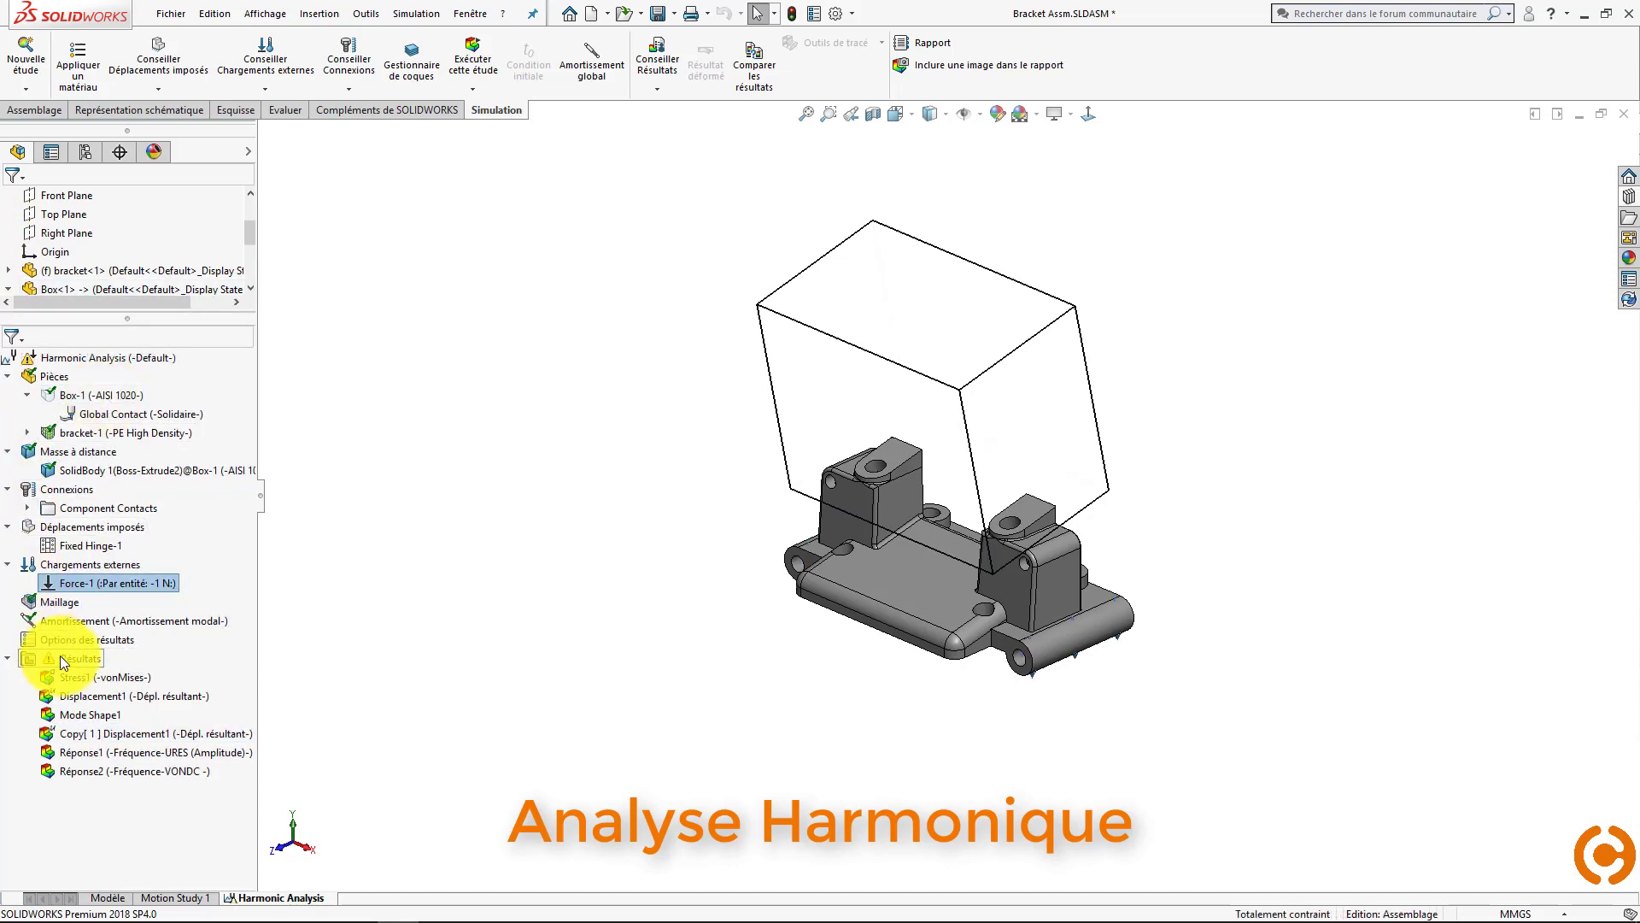
right_click(63, 660)
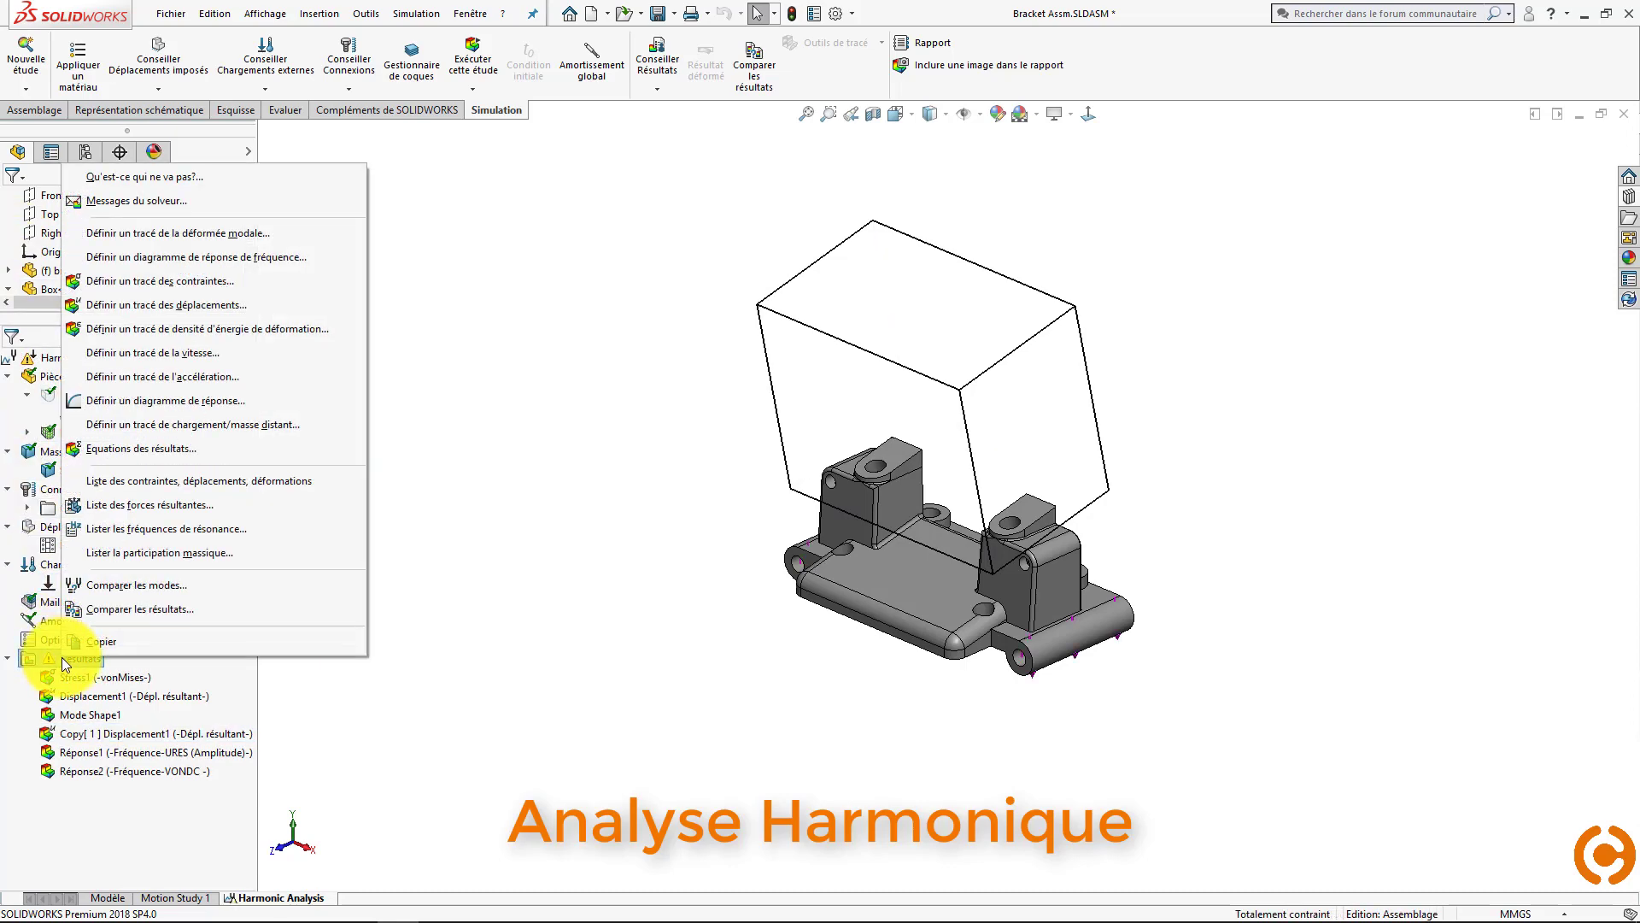
click(121, 535)
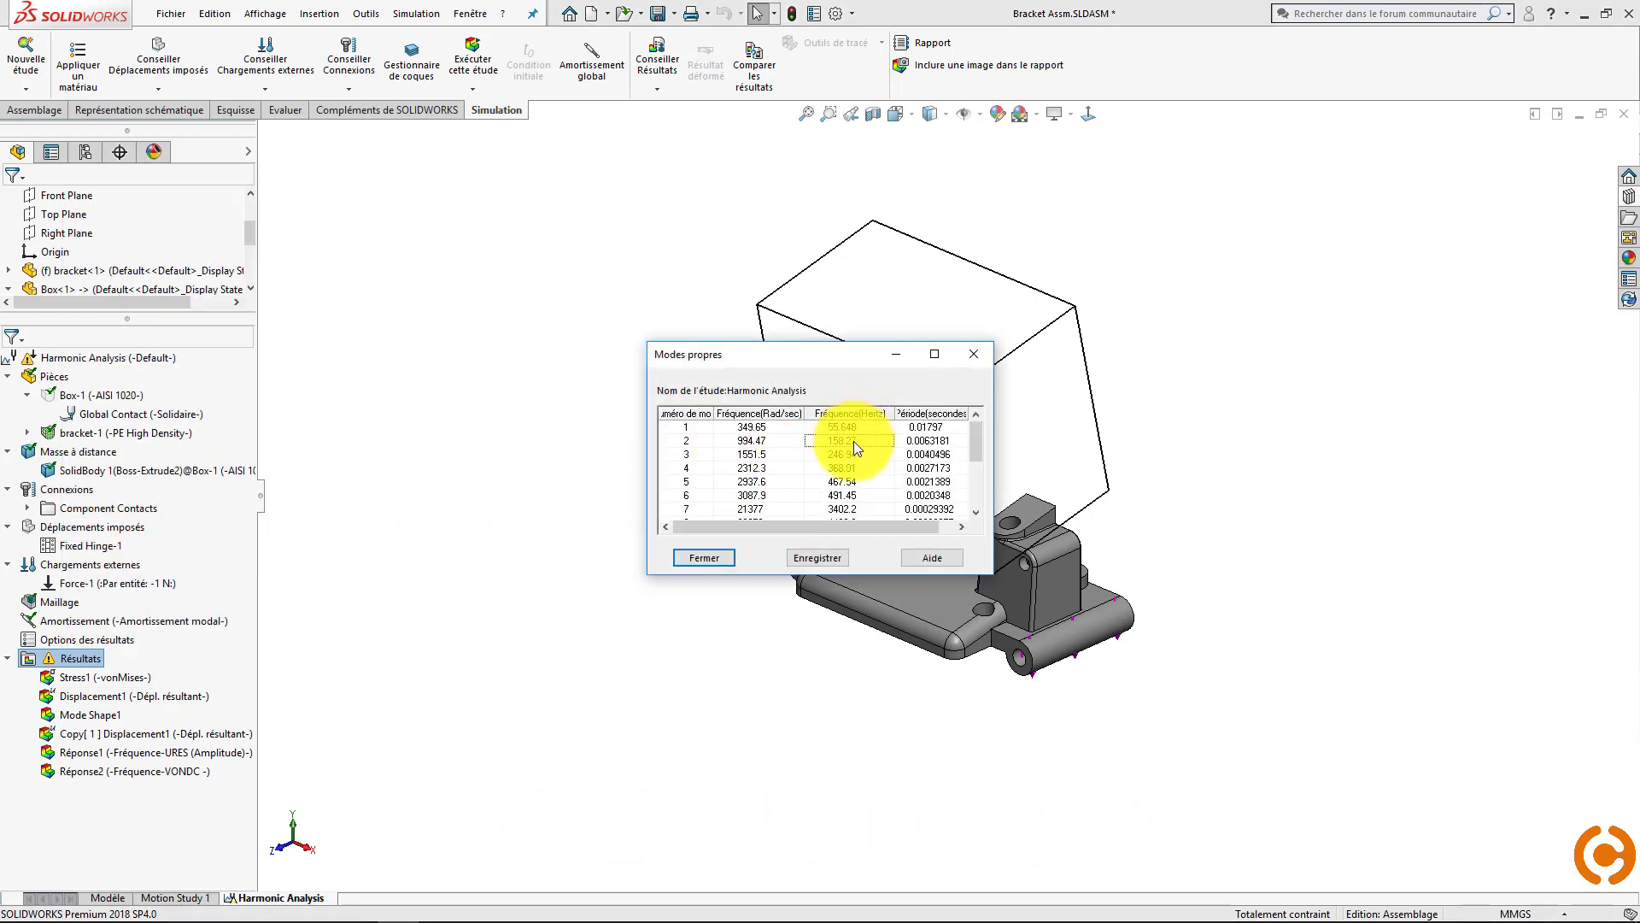
click(965, 357)
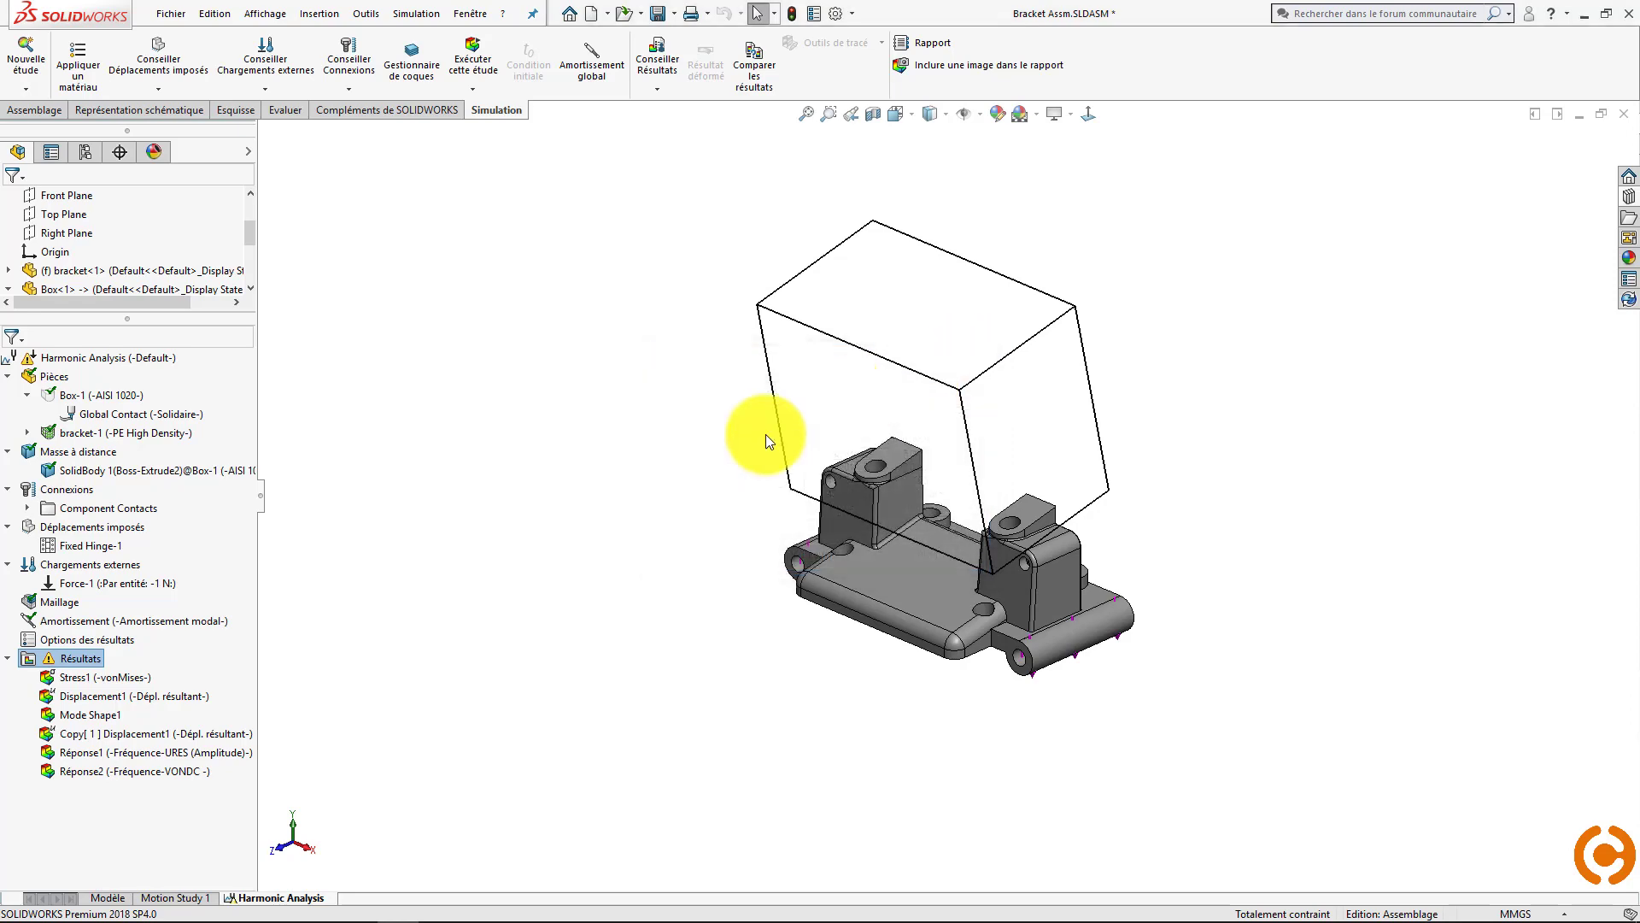
click(87, 715)
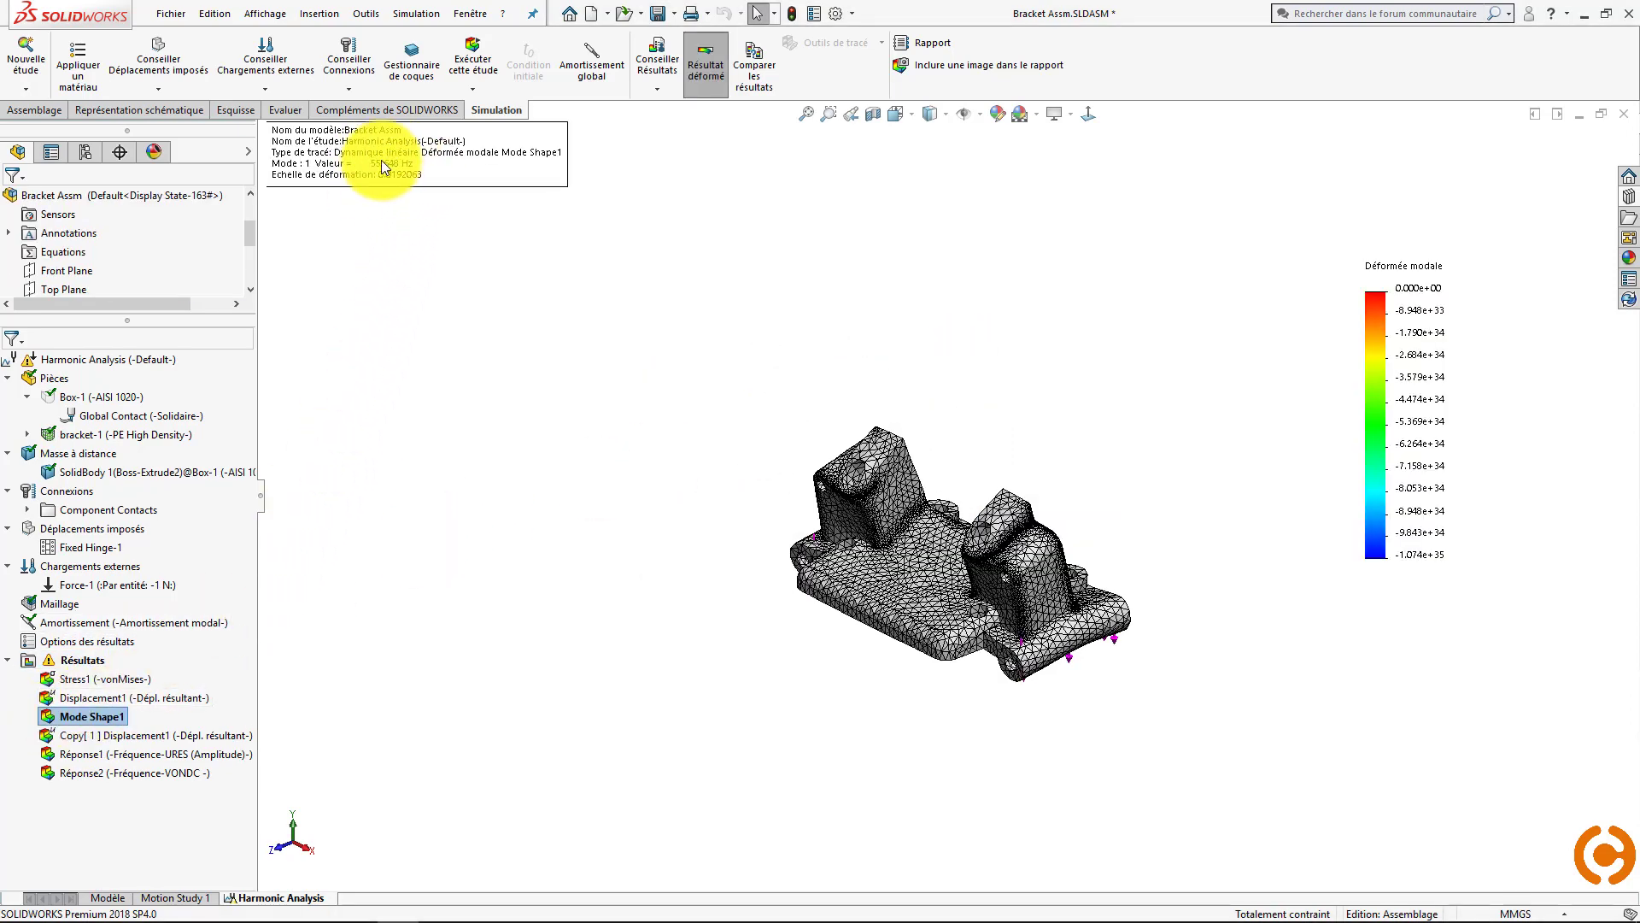
- Open the definition of Force-1 on the bracket and examine the data points of its frequency curve
click(104, 397)
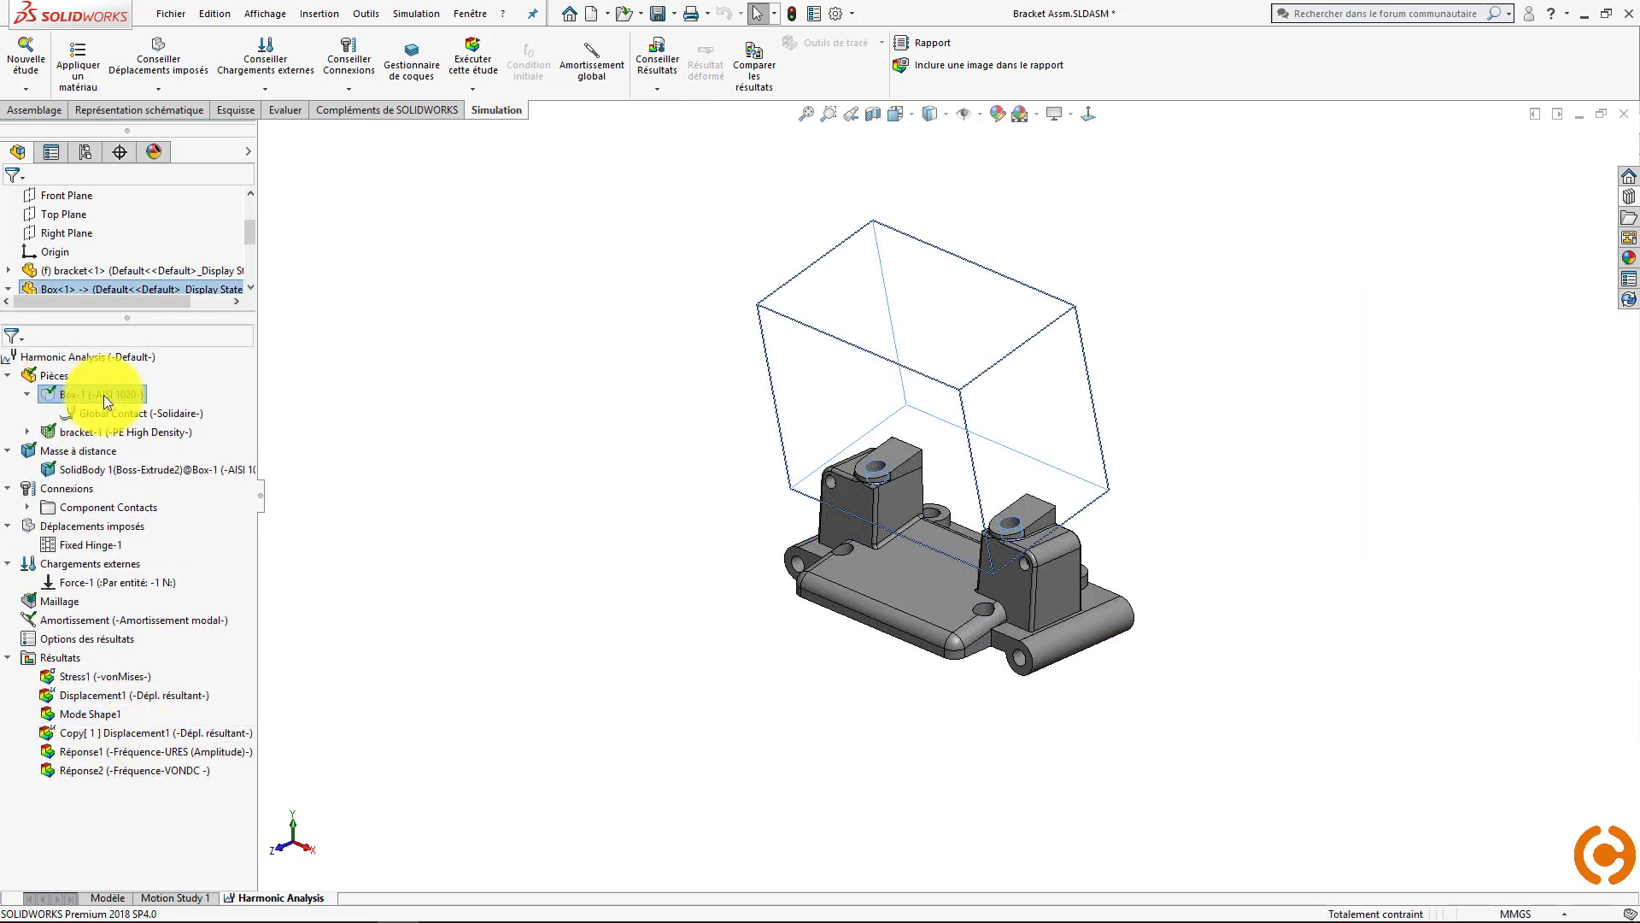
click(89, 586)
right_click(89, 586)
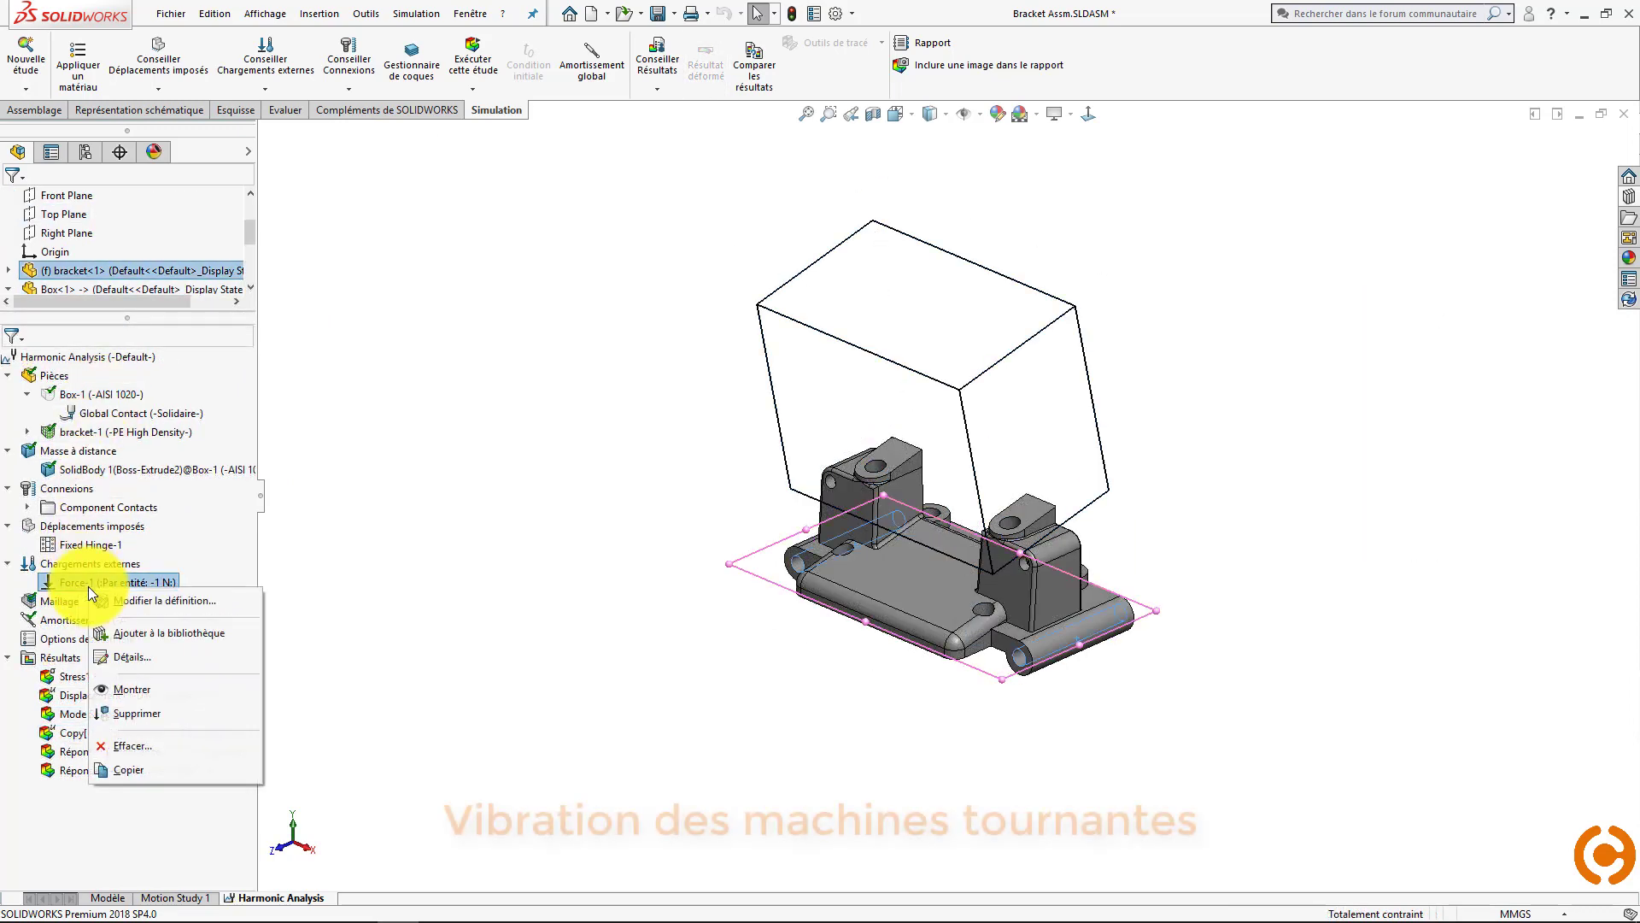
click(130, 599)
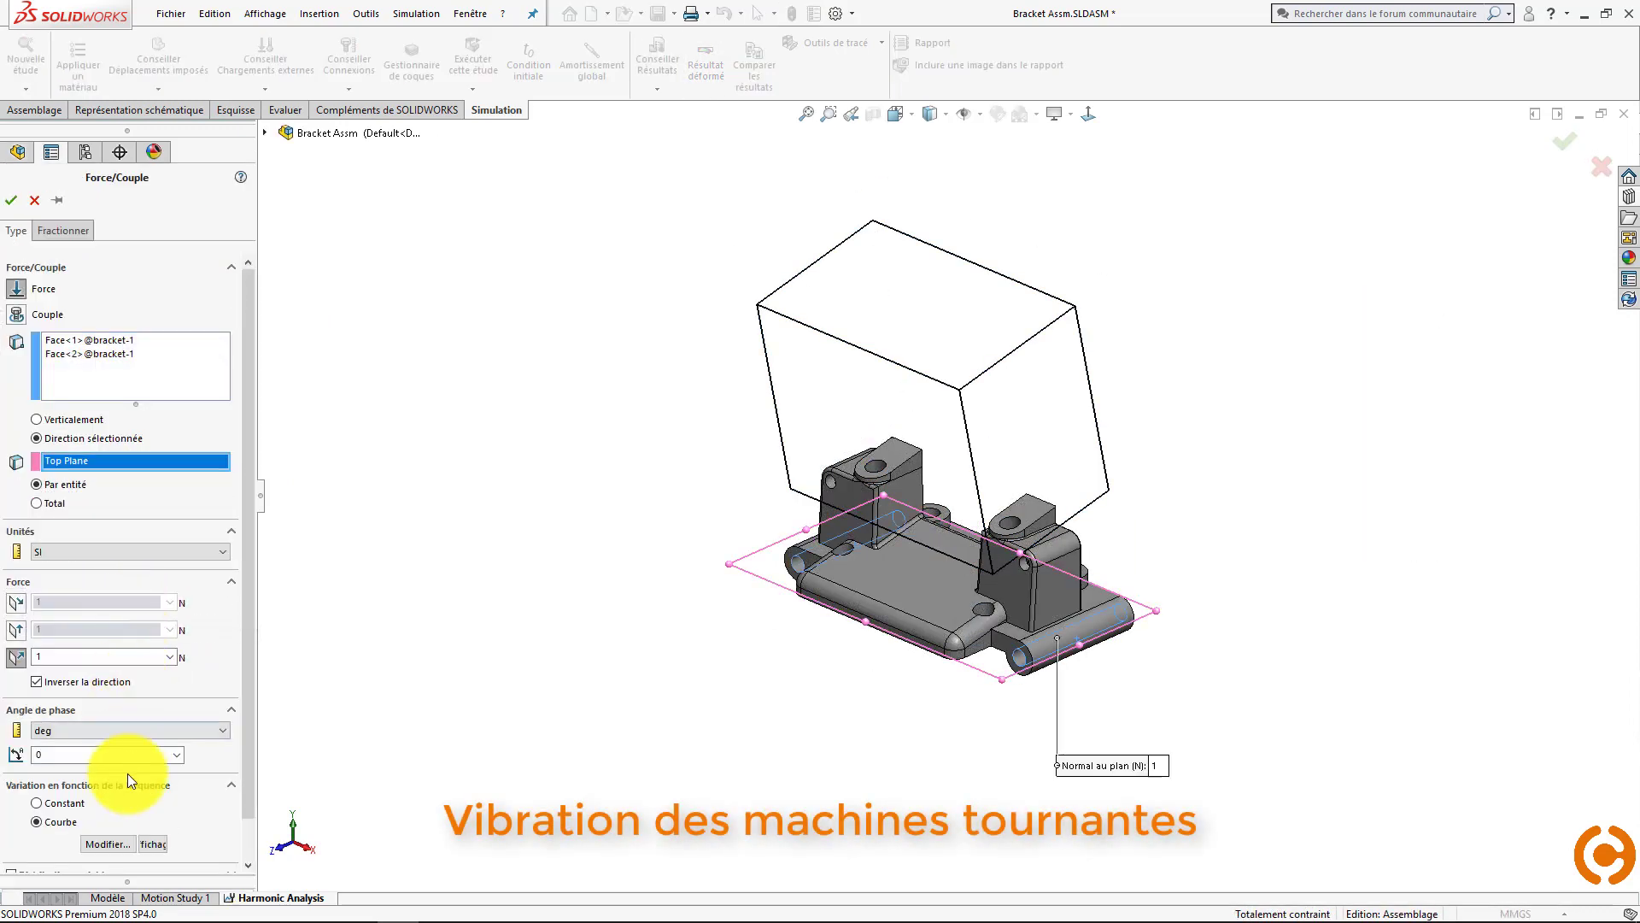
click(111, 843)
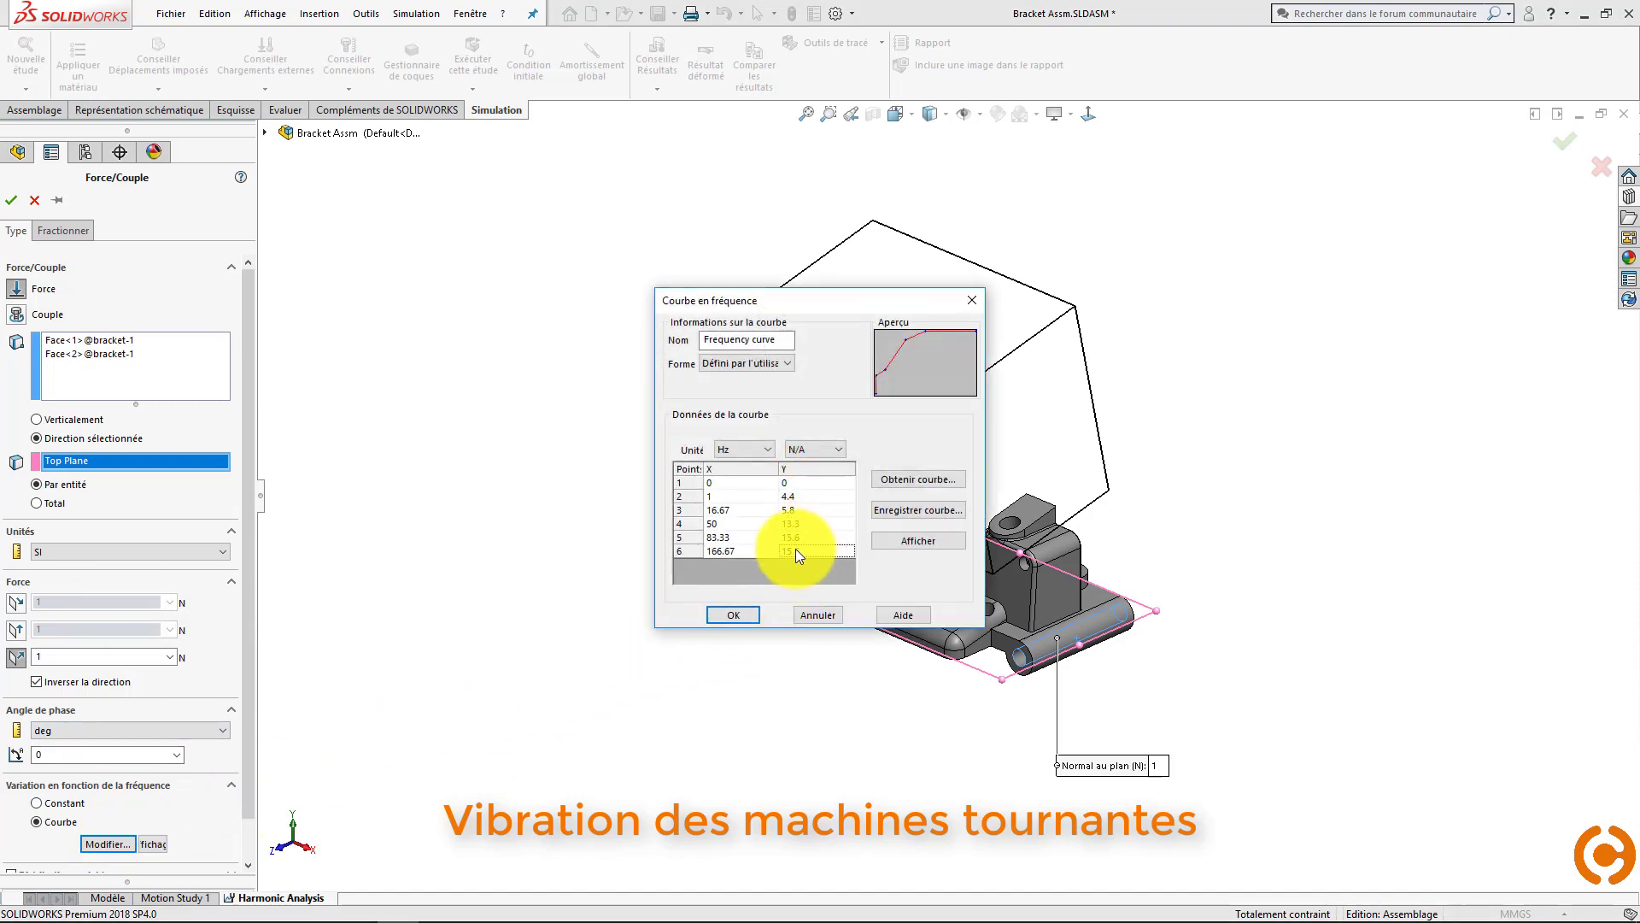
- Close Force-1 and its frequency curve without edits, and display the Copy[1] Displacement1 resultant displacement plot
click(735, 614)
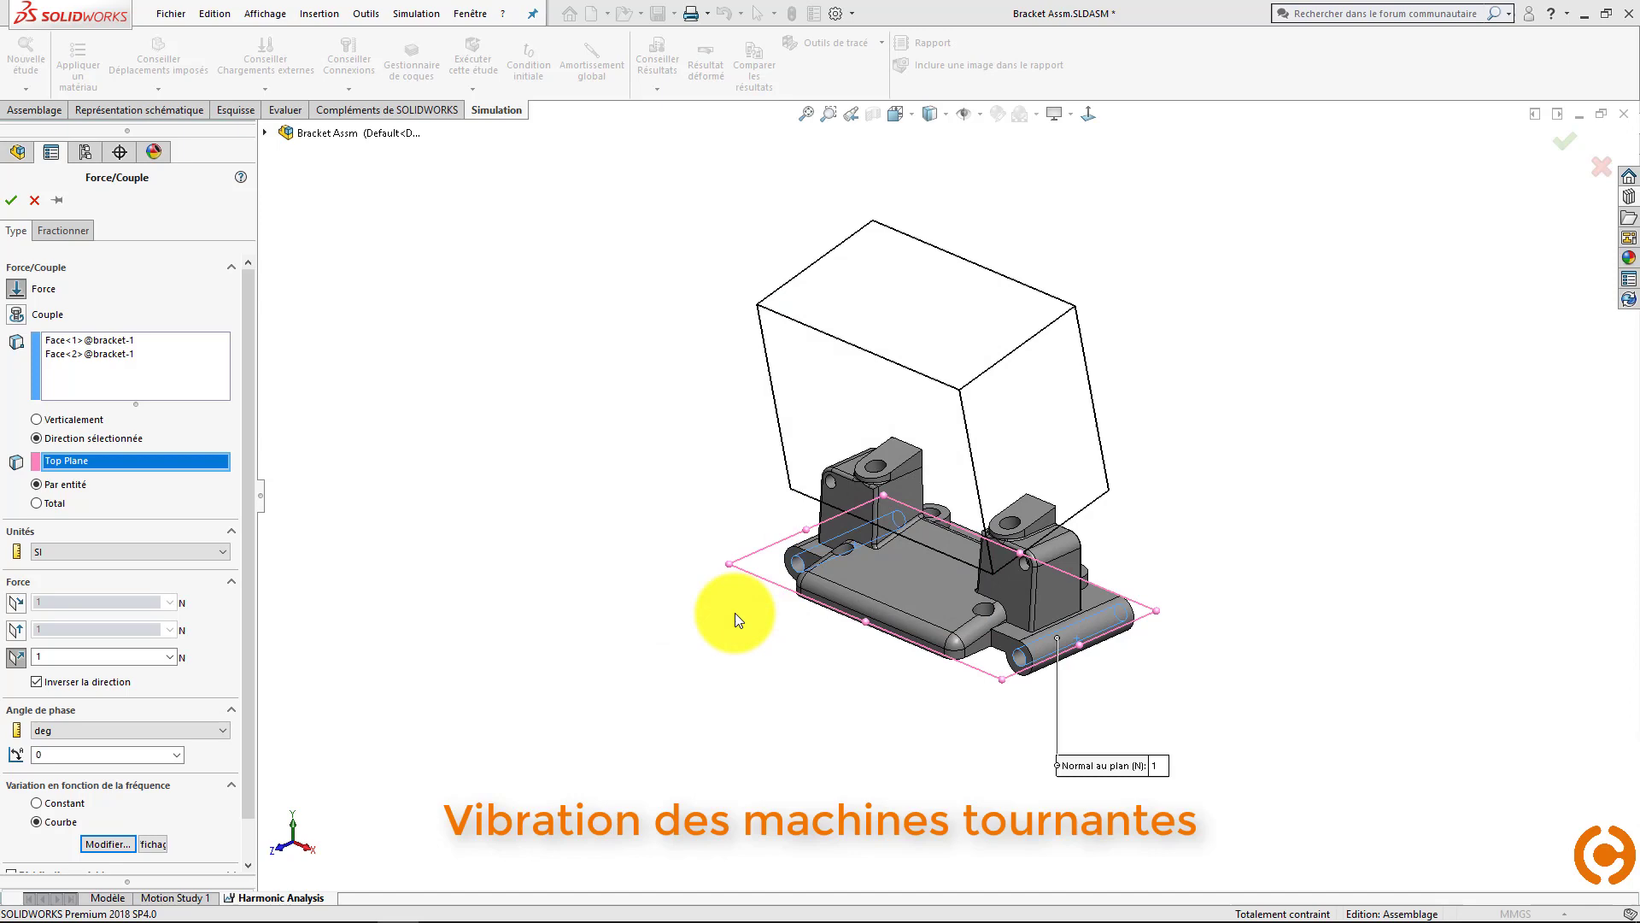
click(12, 202)
click(138, 735)
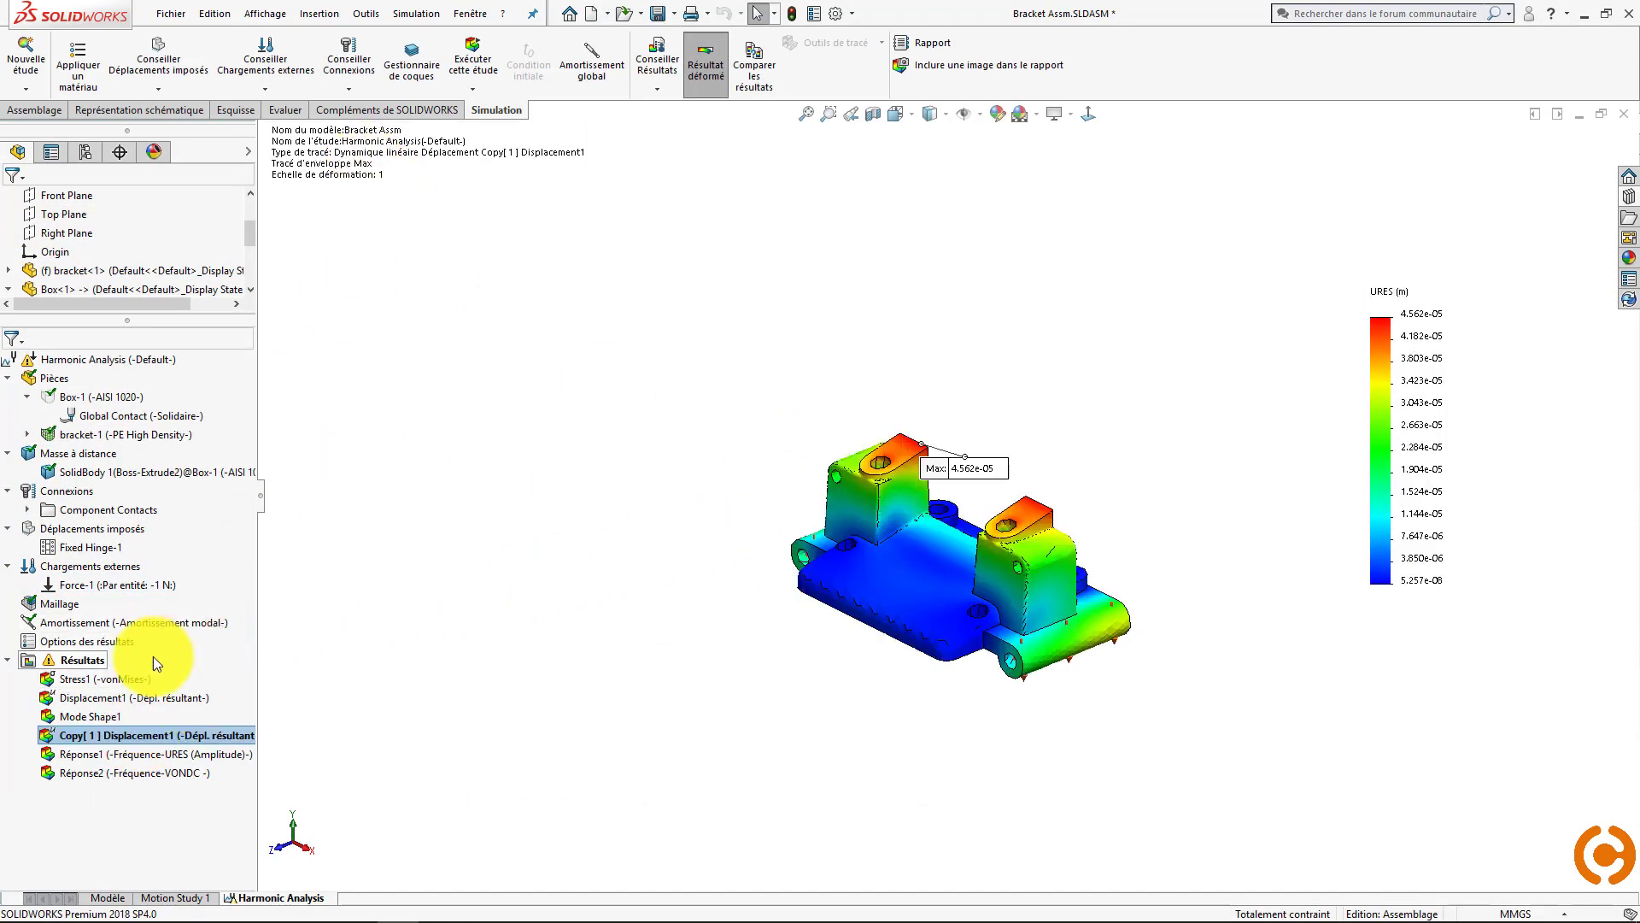
- Create a frequency response graph of resultant displacement (URES) amplitude in mm for node 288 on the box's upper face
right_click(99, 662)
click(200, 403)
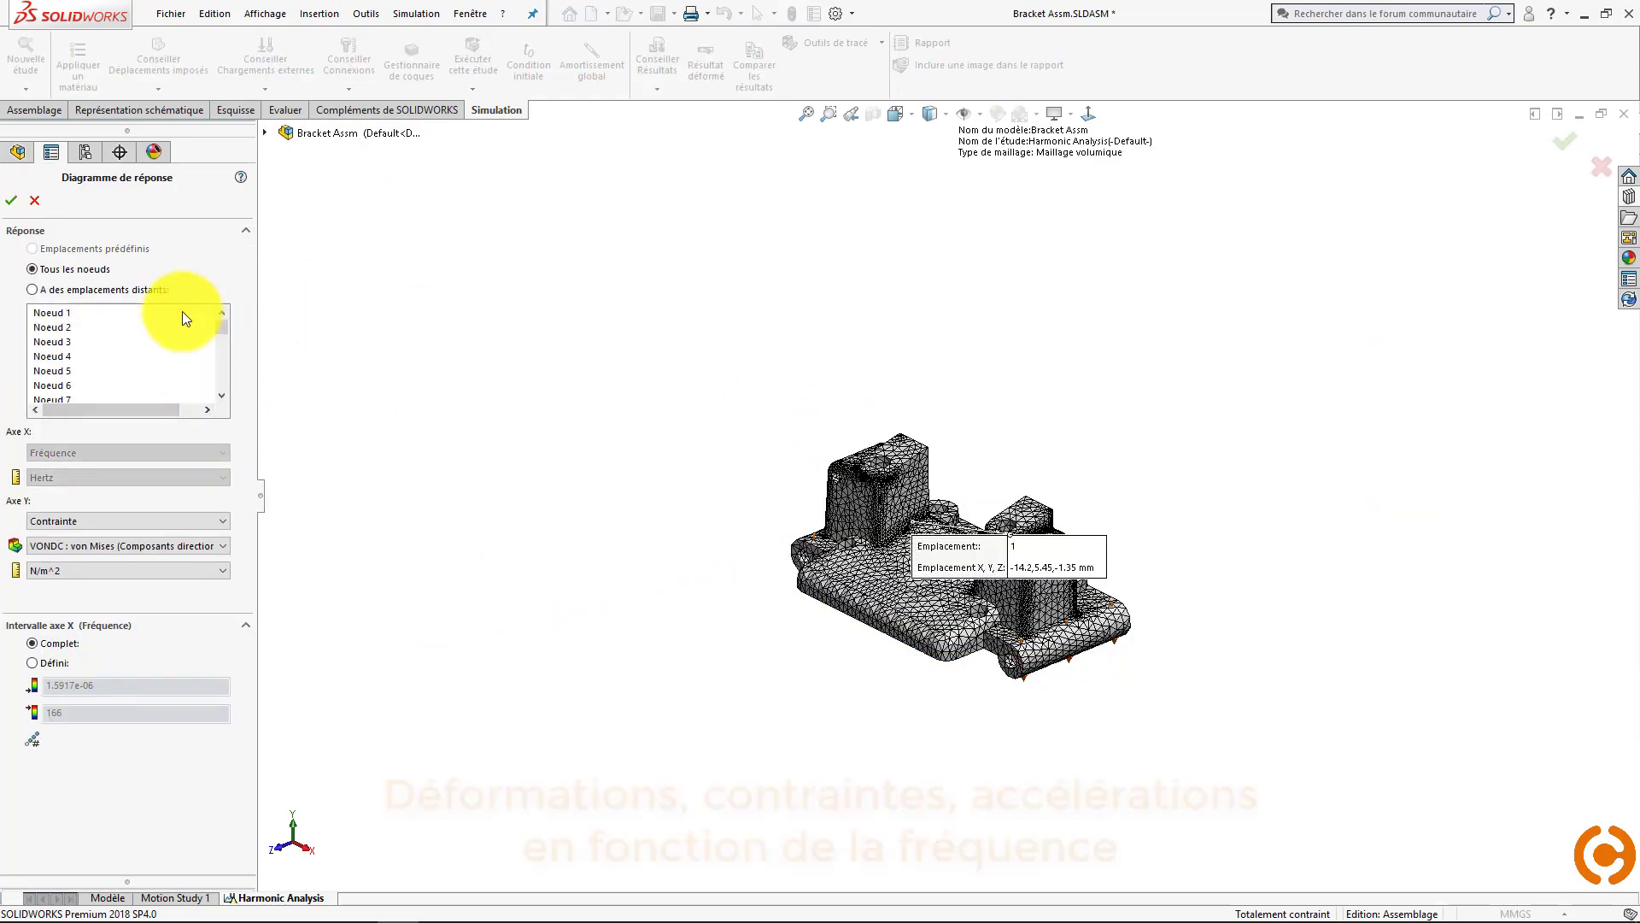
scroll(1087, 524, down, 8)
click(446, 475)
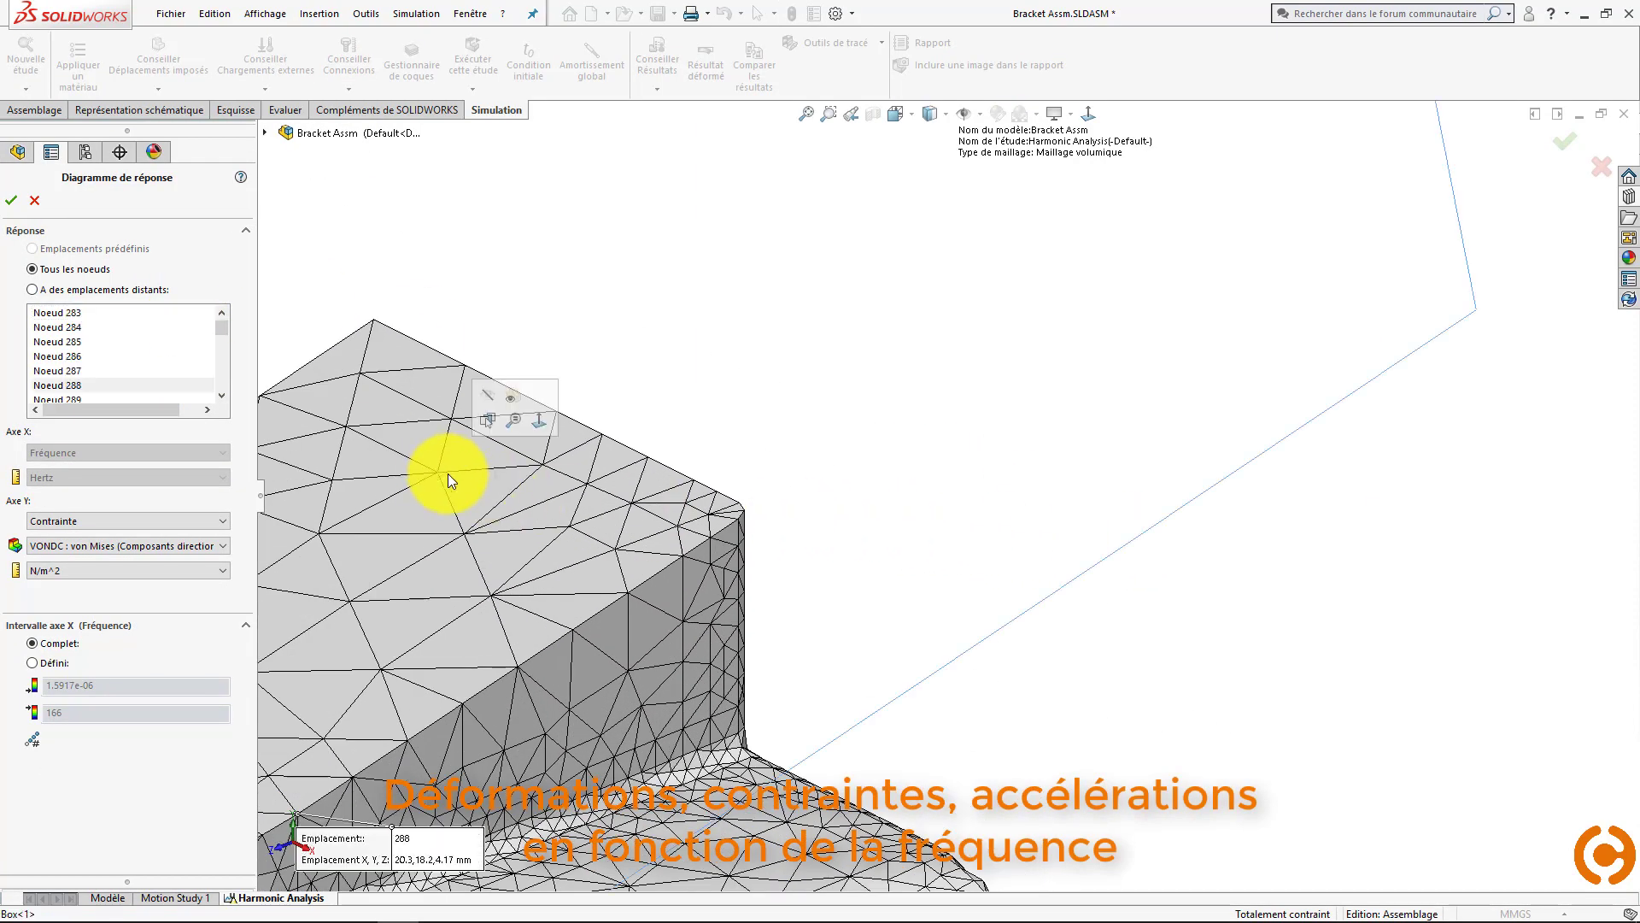
scroll(675, 475, up, 10)
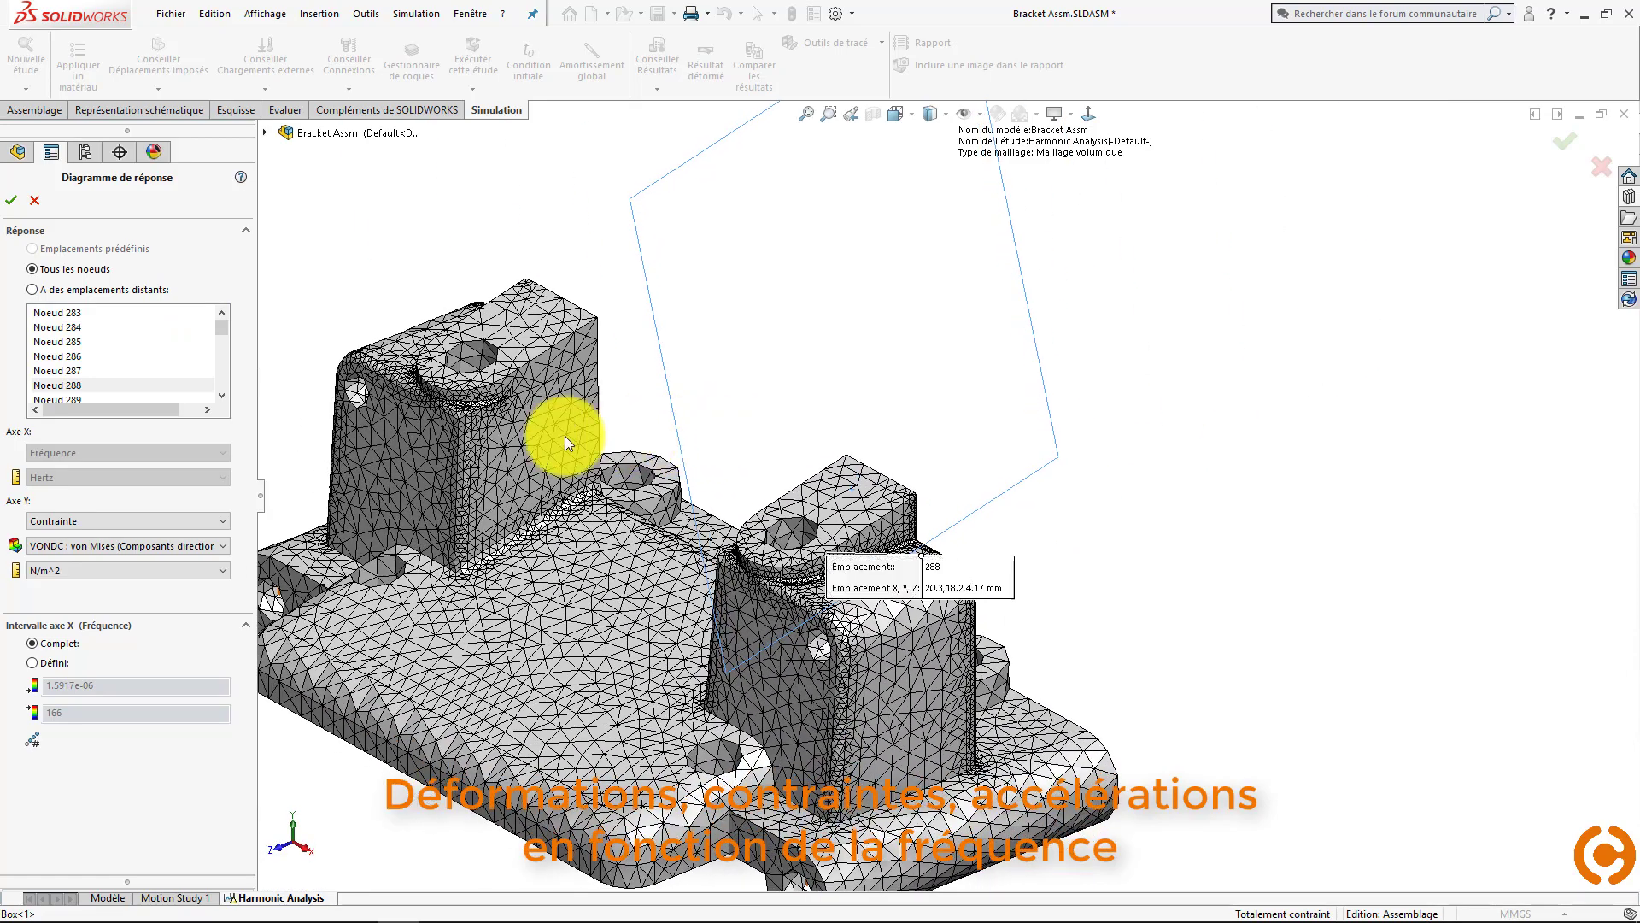
click(134, 521)
click(104, 547)
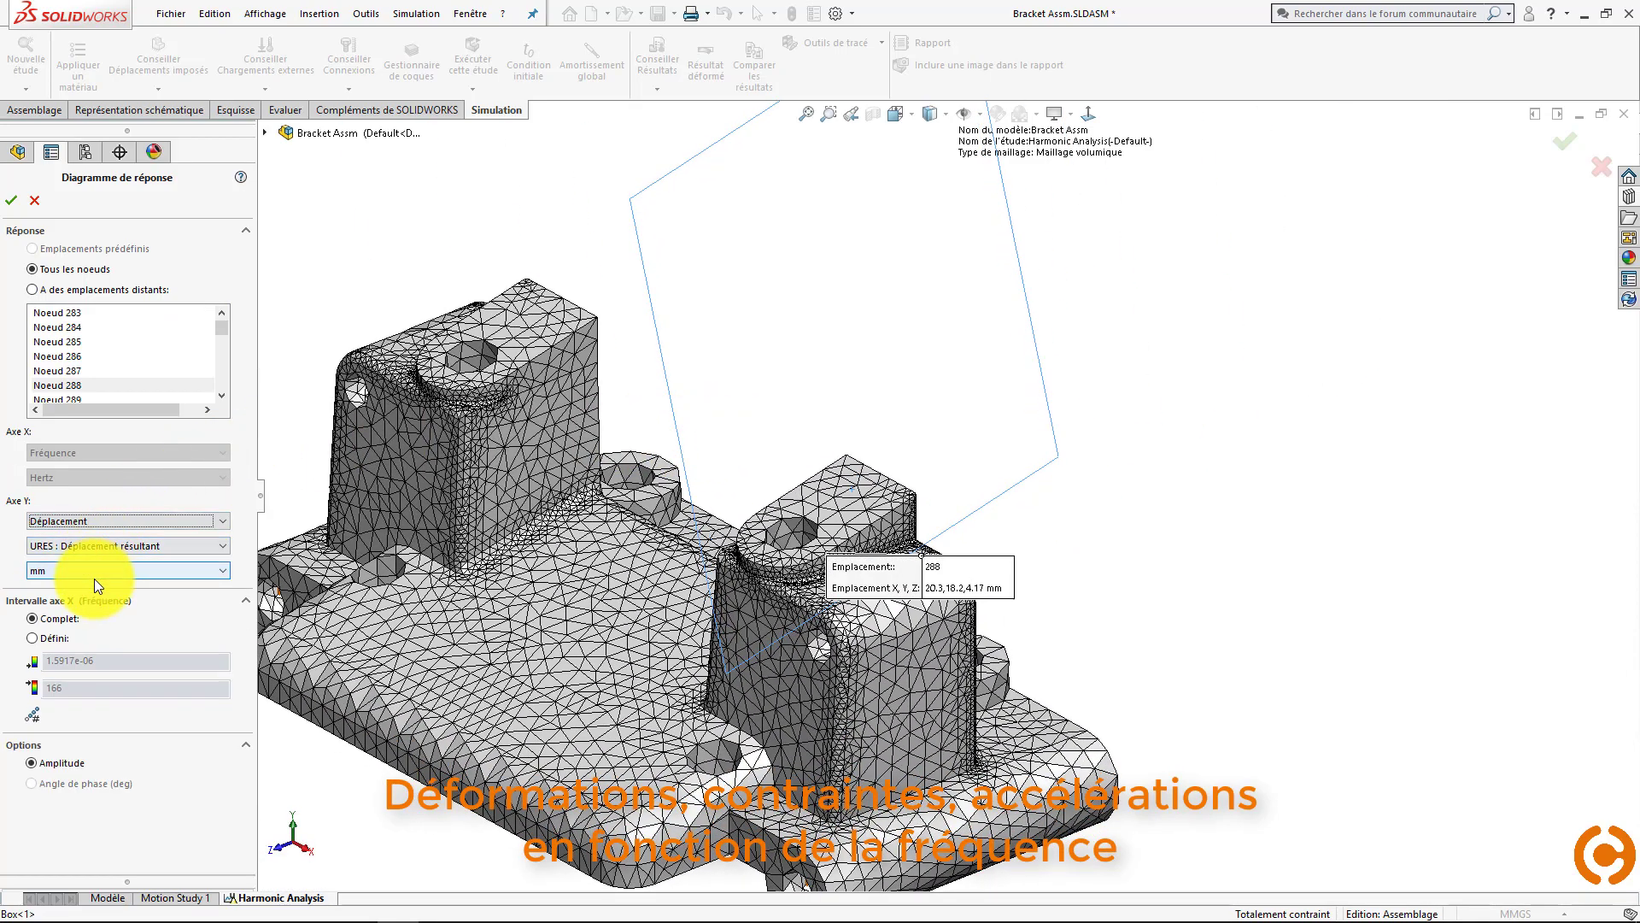
click(12, 199)
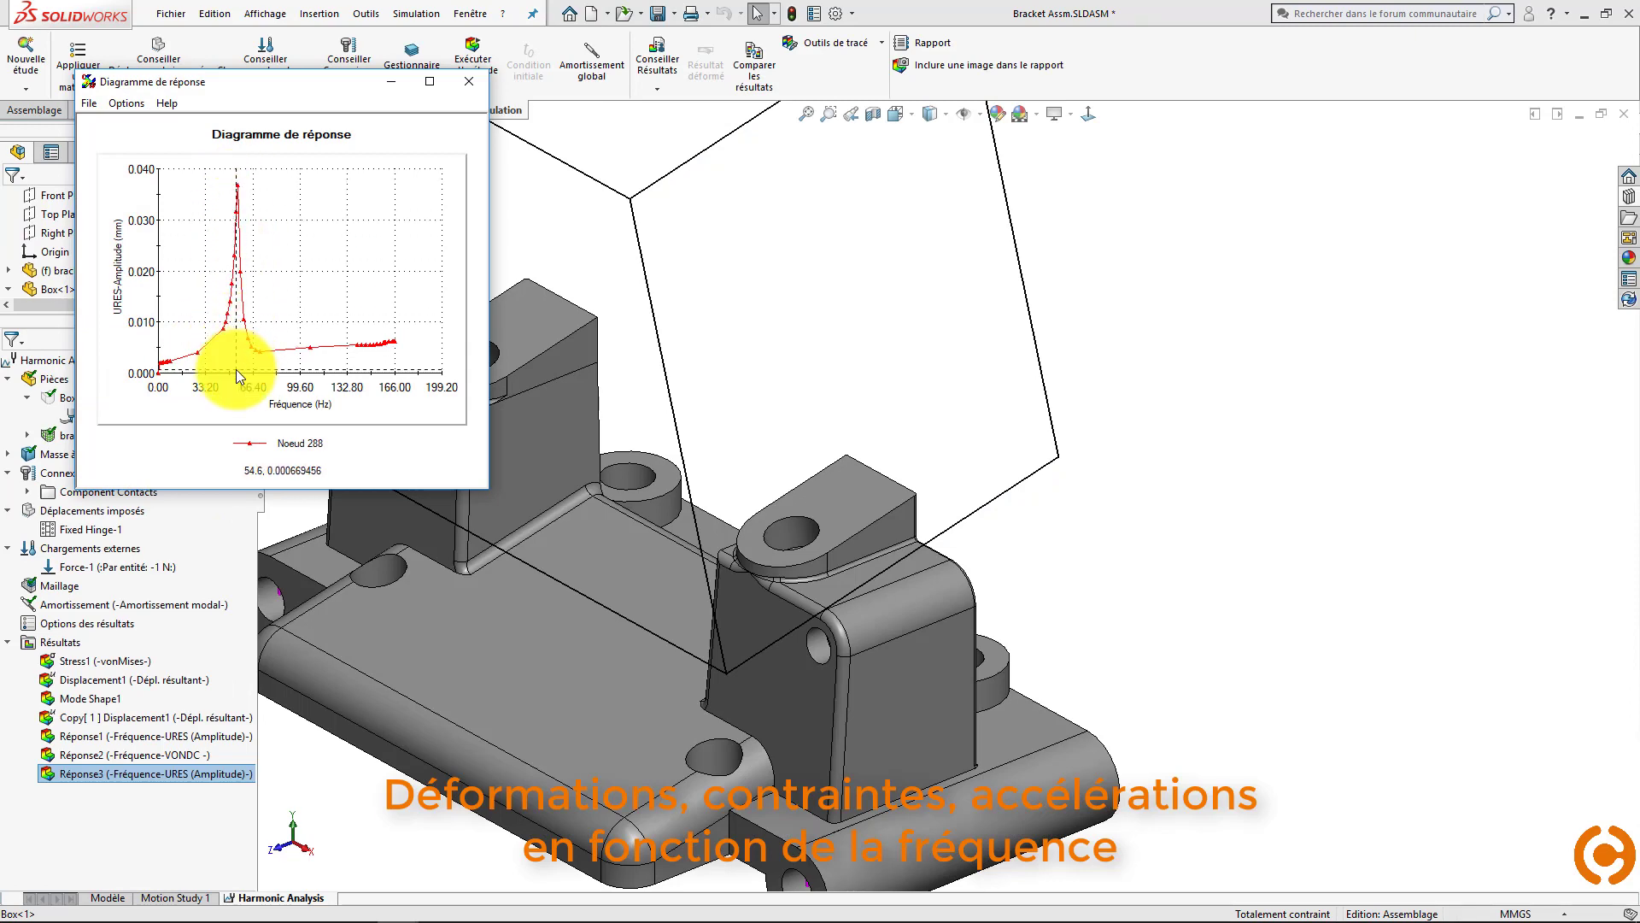
- View the Réponse2 graph of von Mises stress against frequency and close it
double_click(179, 752)
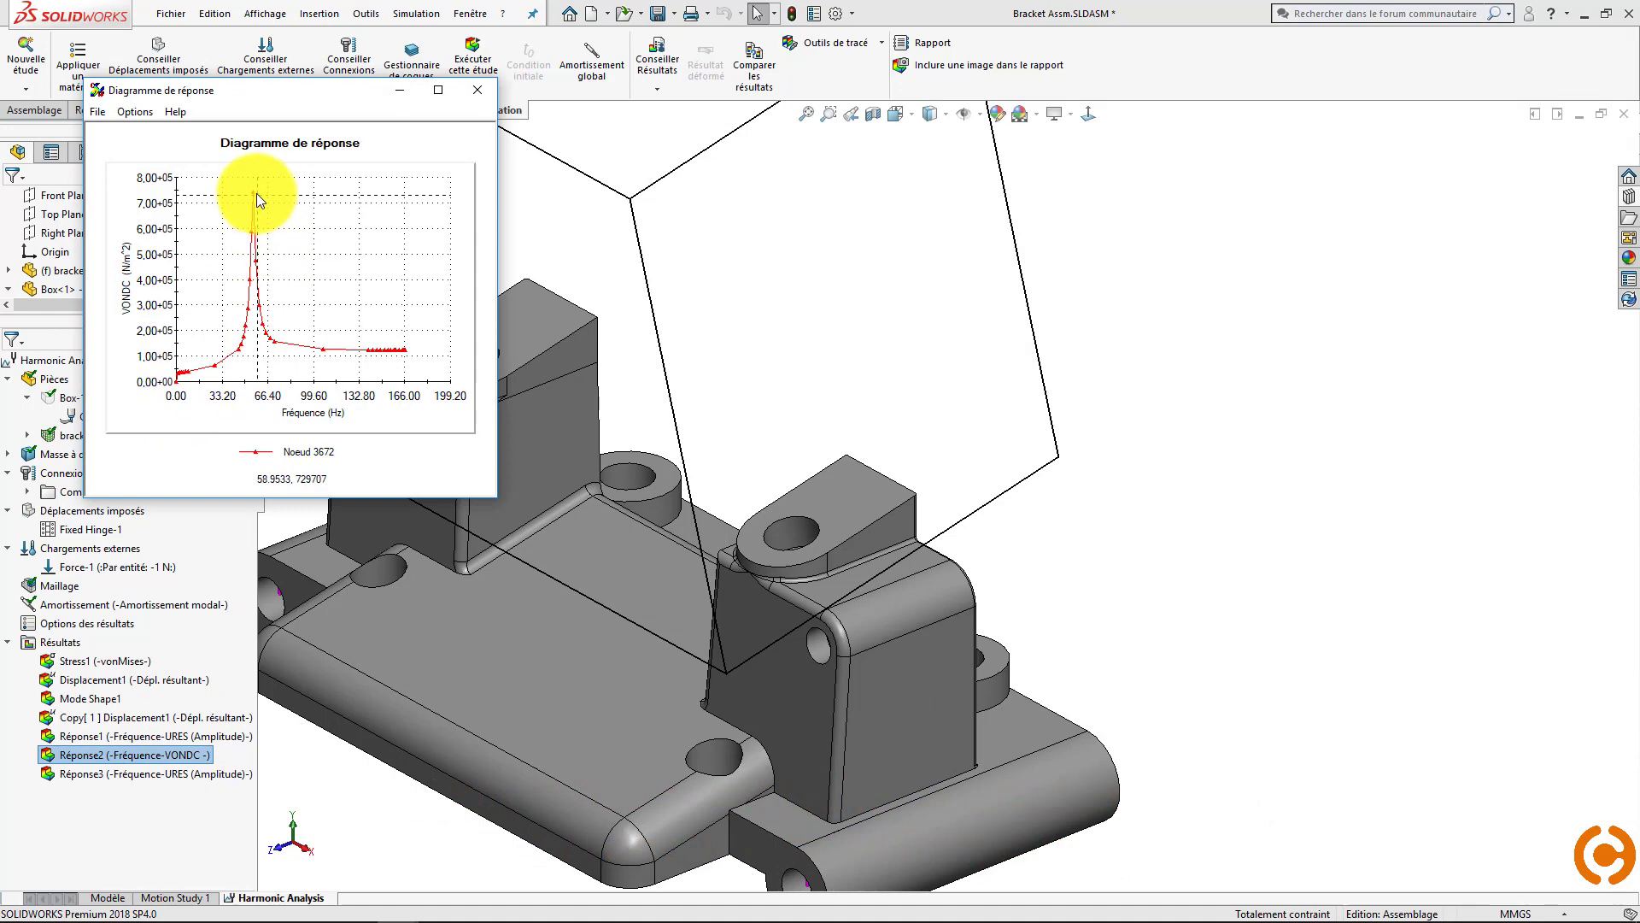
click(475, 91)
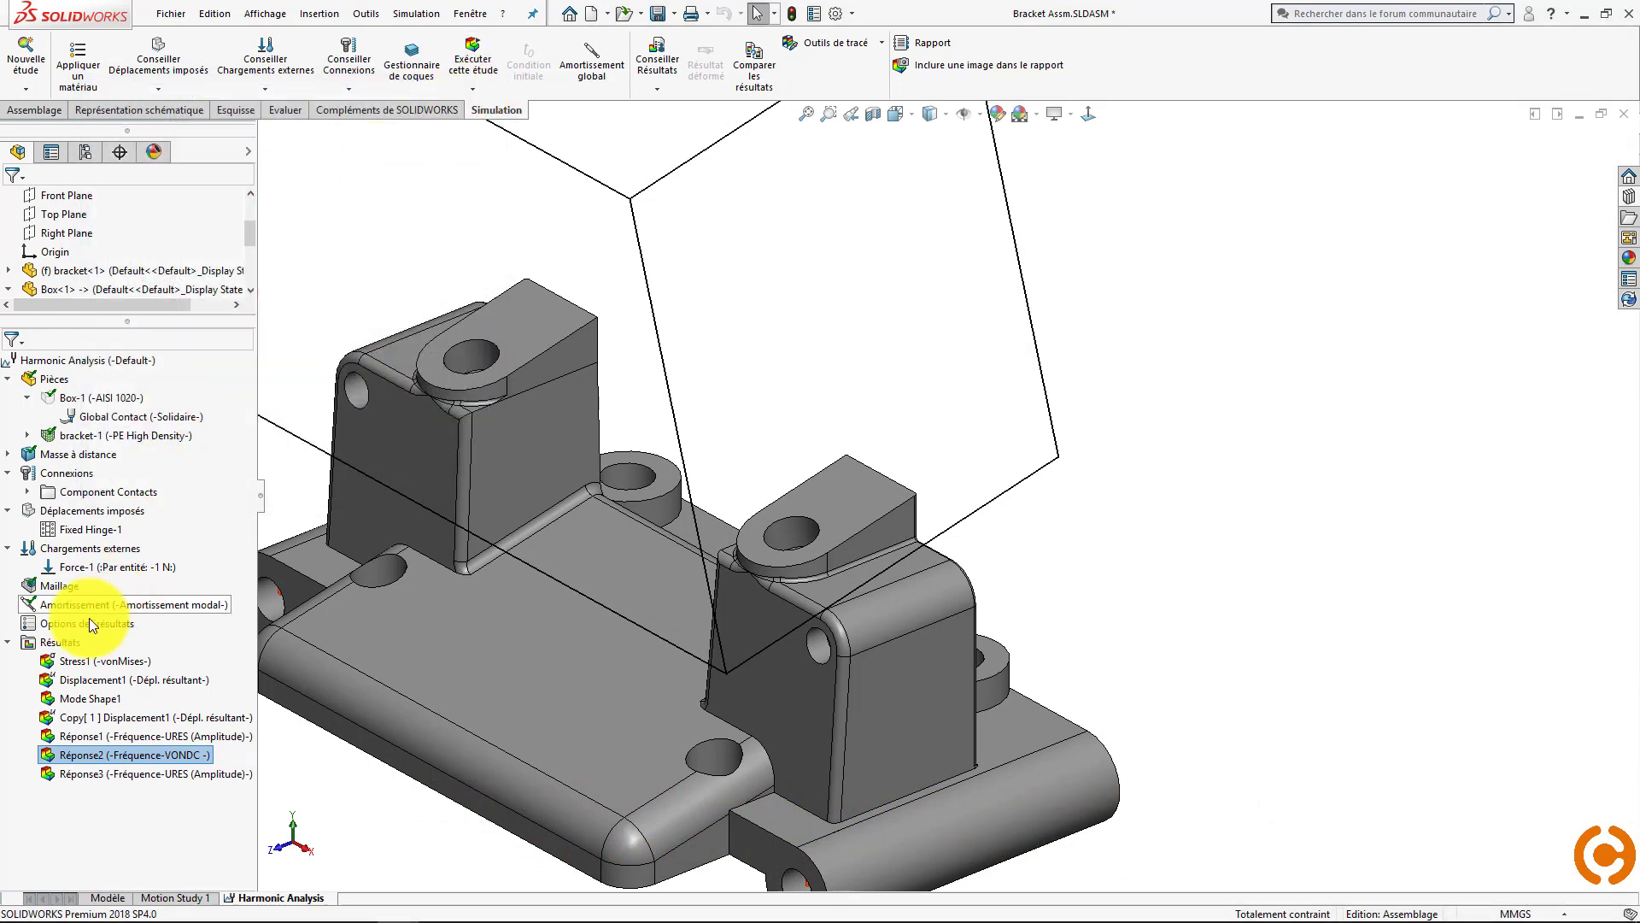
- Create a resultant displacement (URES) plot in mm at 56 Hz with automatic deformation scale
right_click(89, 618)
click(187, 209)
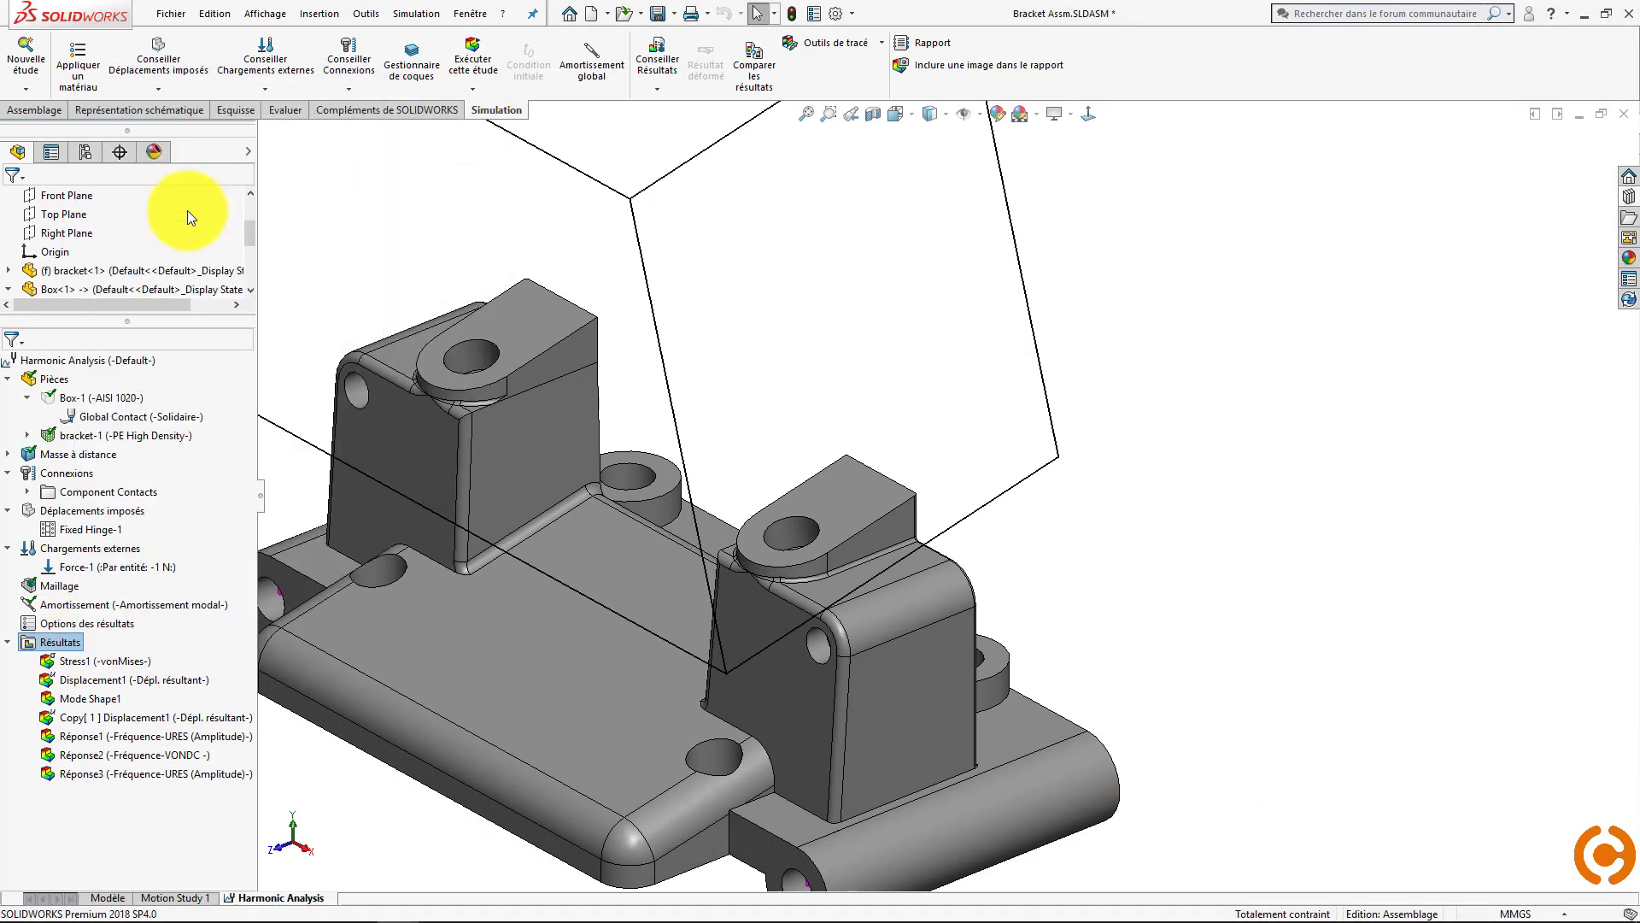
text(56)
key(Tab)
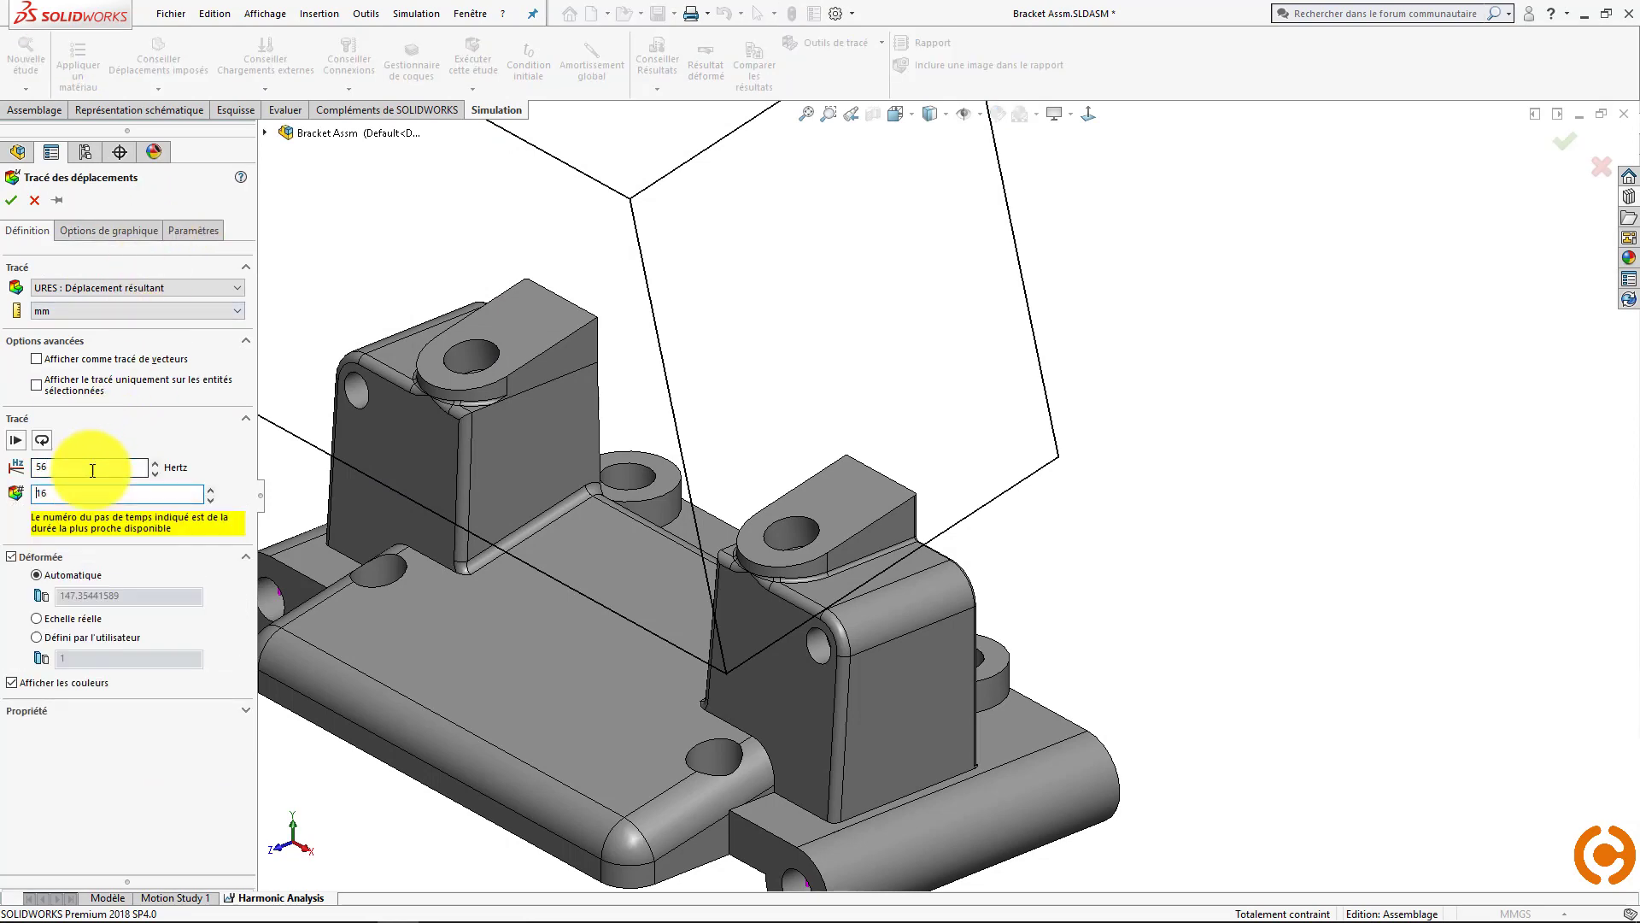
click(12, 201)
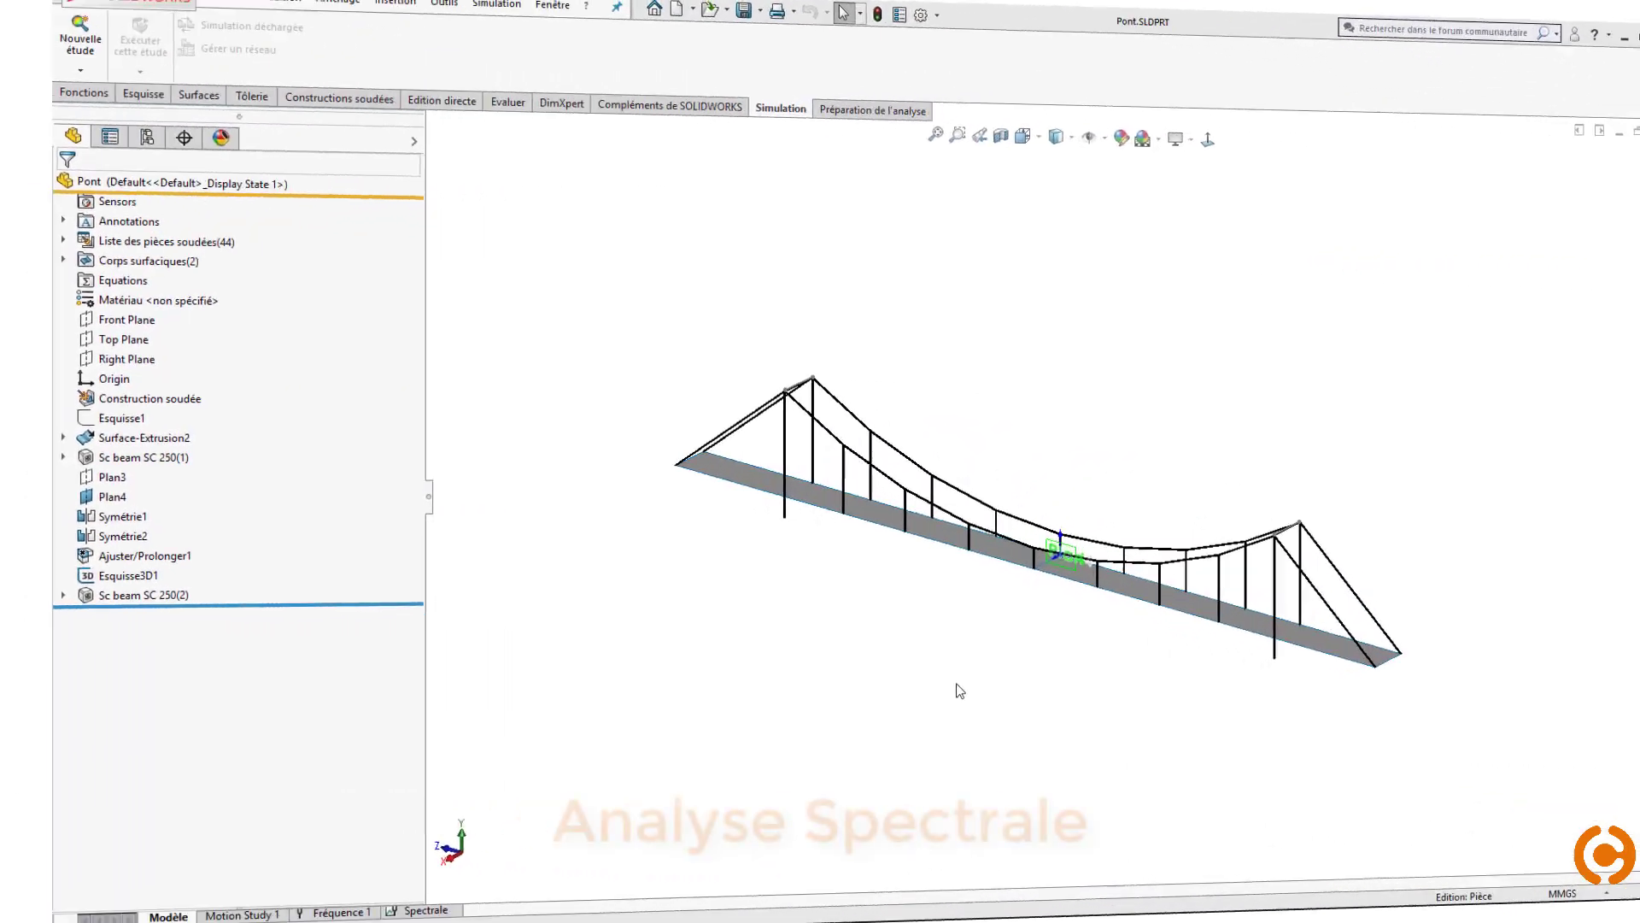
- Open the Spectrale study of the Pont bridge model and list its external loads
click(364, 898)
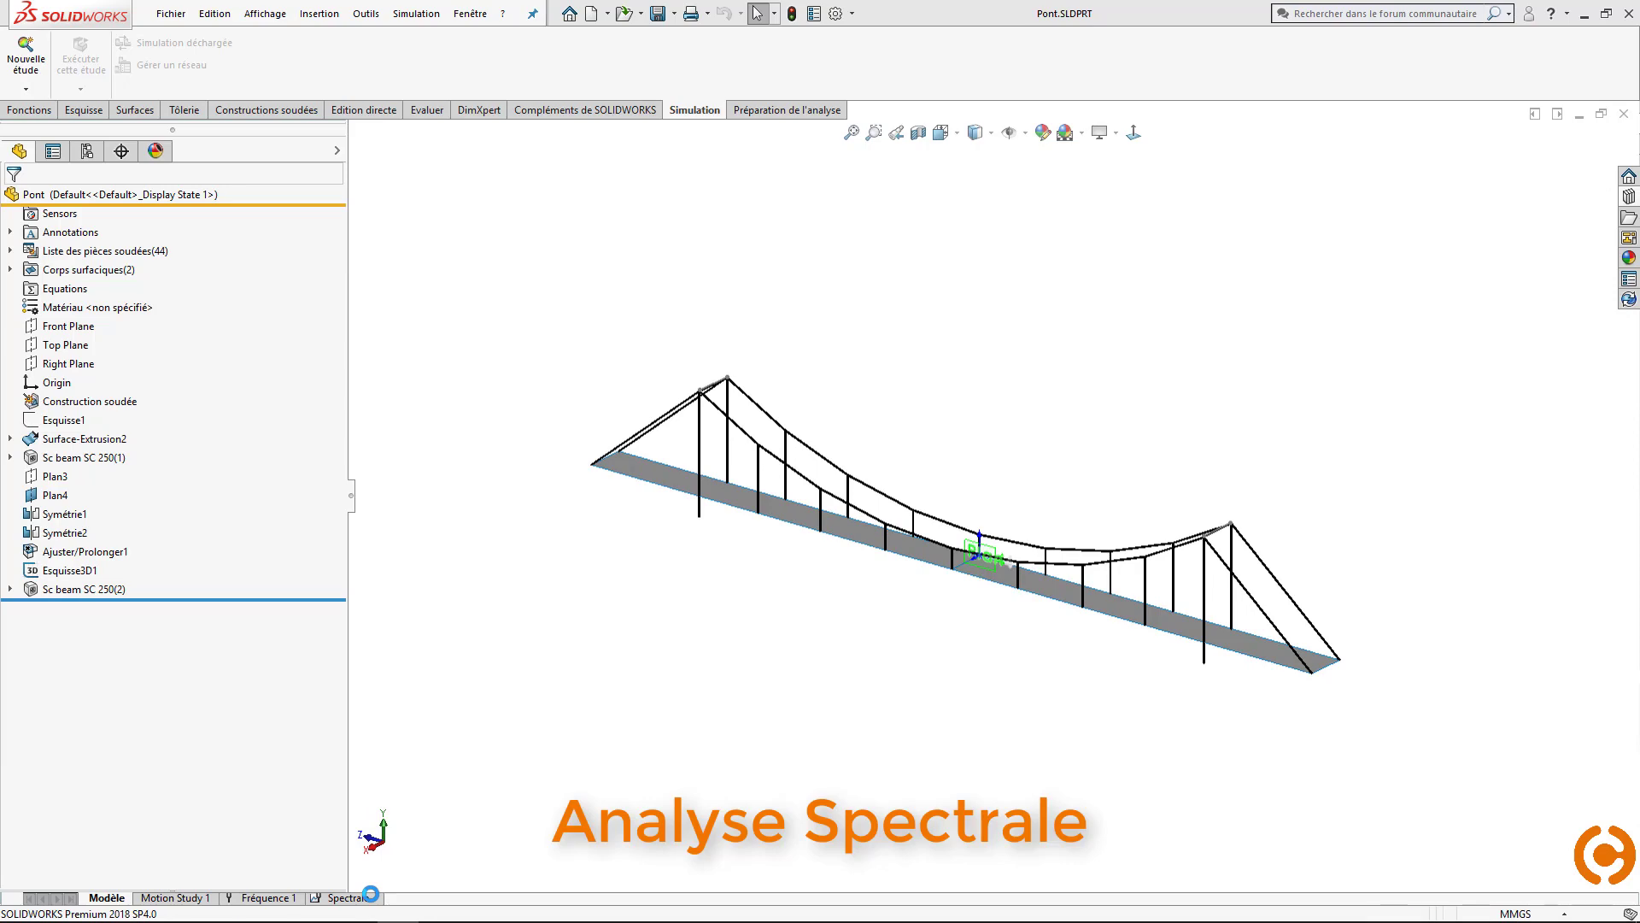
mouse_move(560, 756)
middle_down()
mouse_move(586, 725)
mouse_move(706, 707)
mouse_move(564, 735)
middle_up()
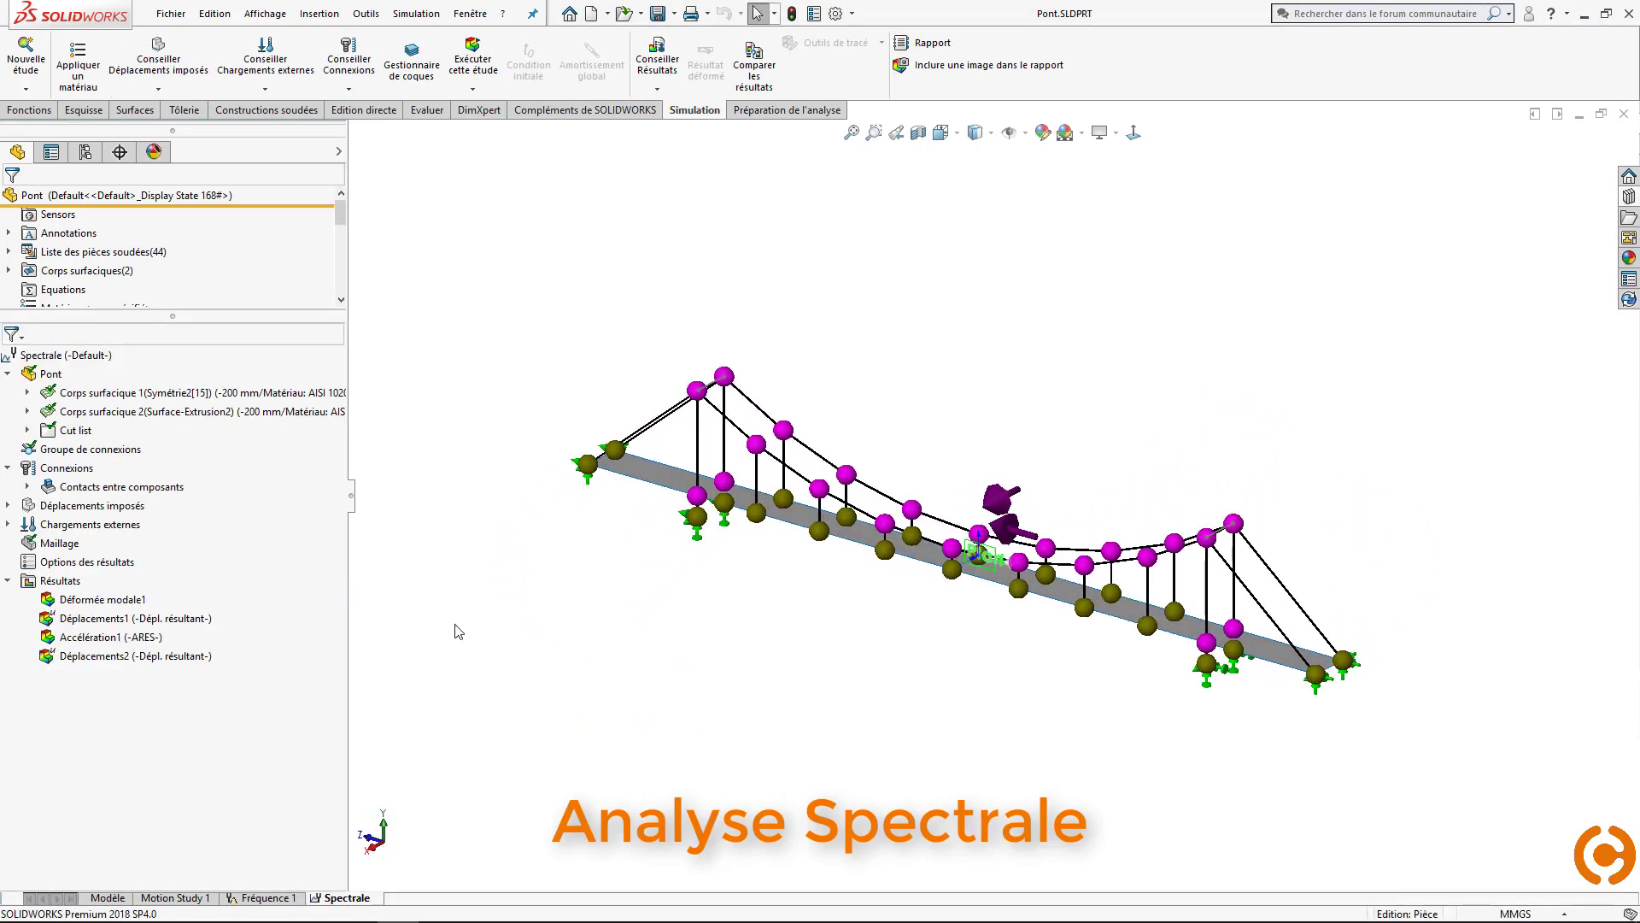
click(8, 524)
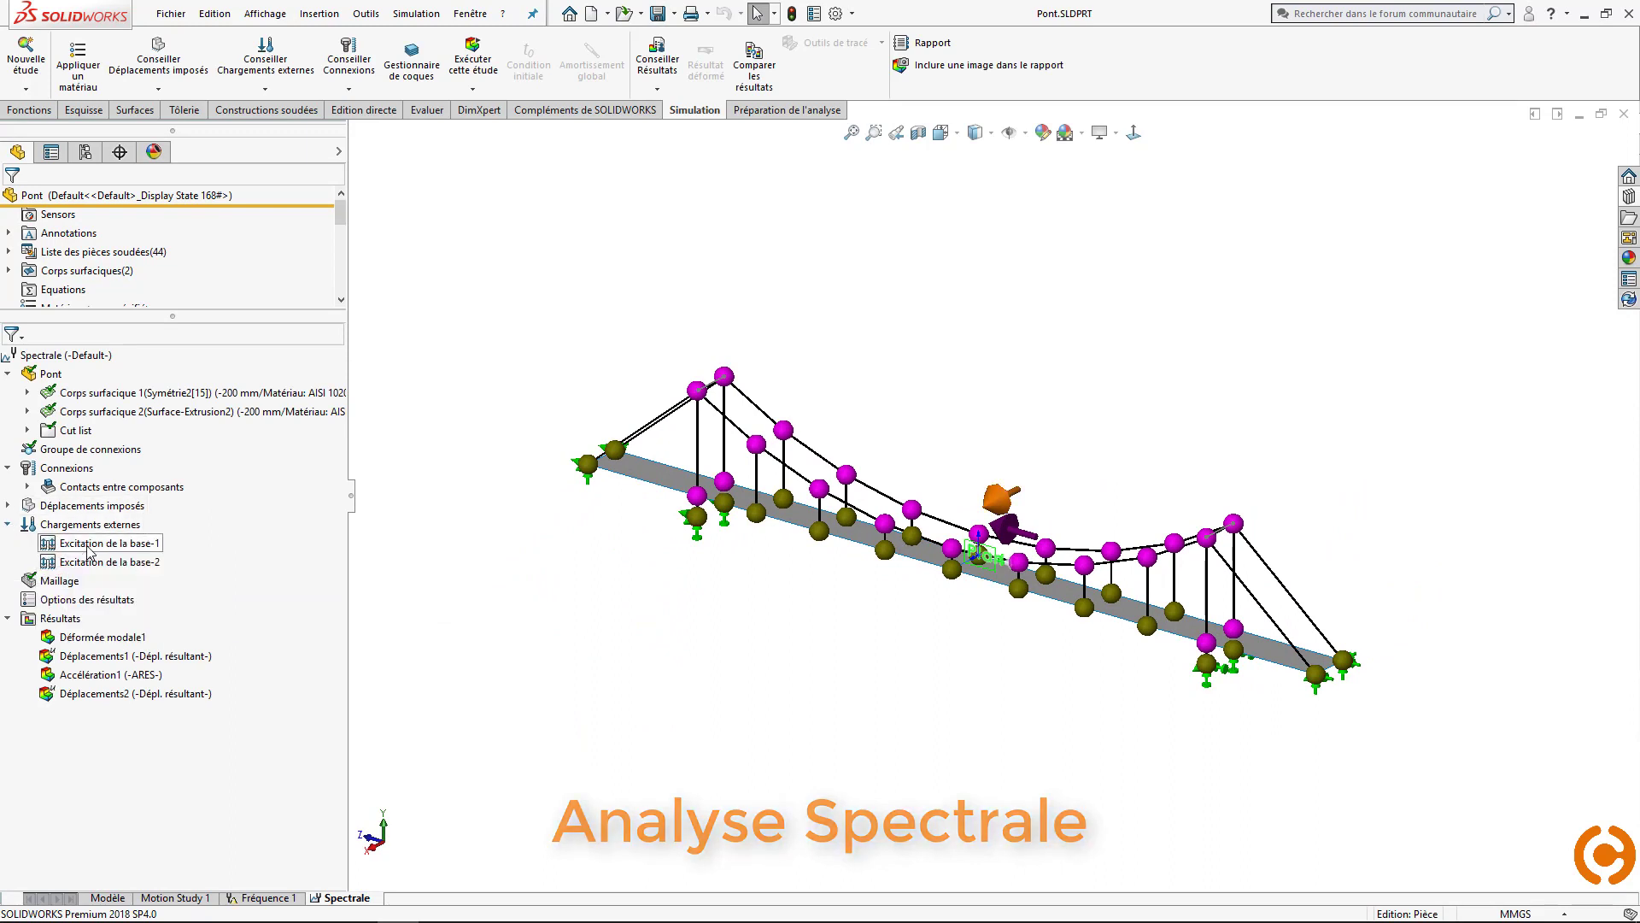
- Inspect the data points and graph of the frequency curve of Excitation de la base-1, and leave the excitation unedited
right_click(111, 544)
click(117, 562)
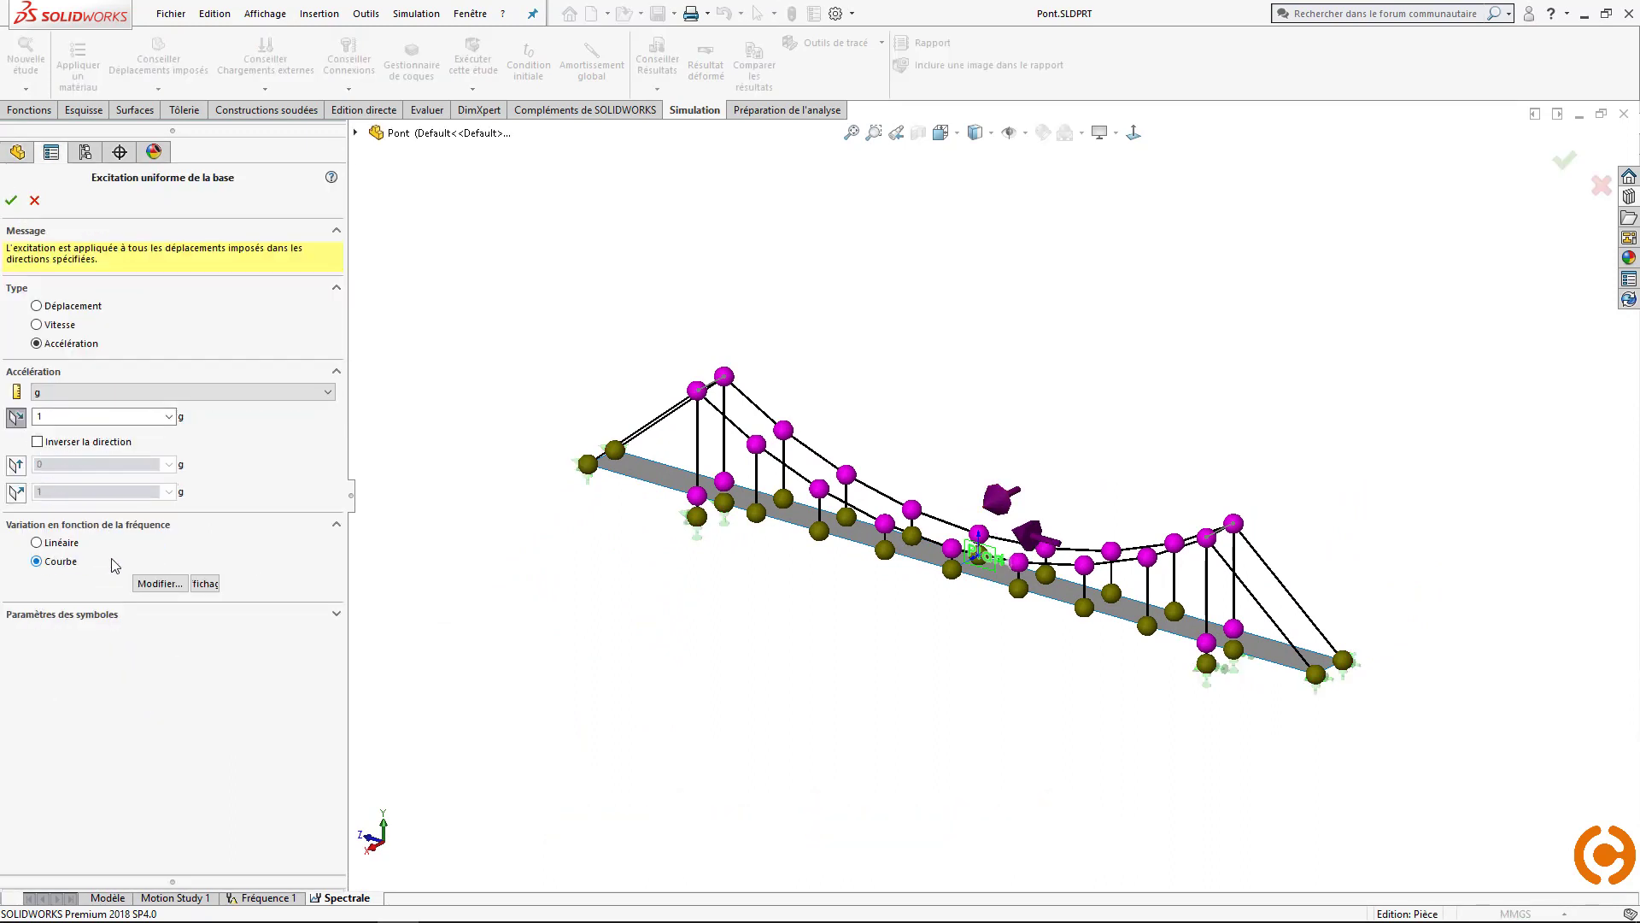
click(159, 583)
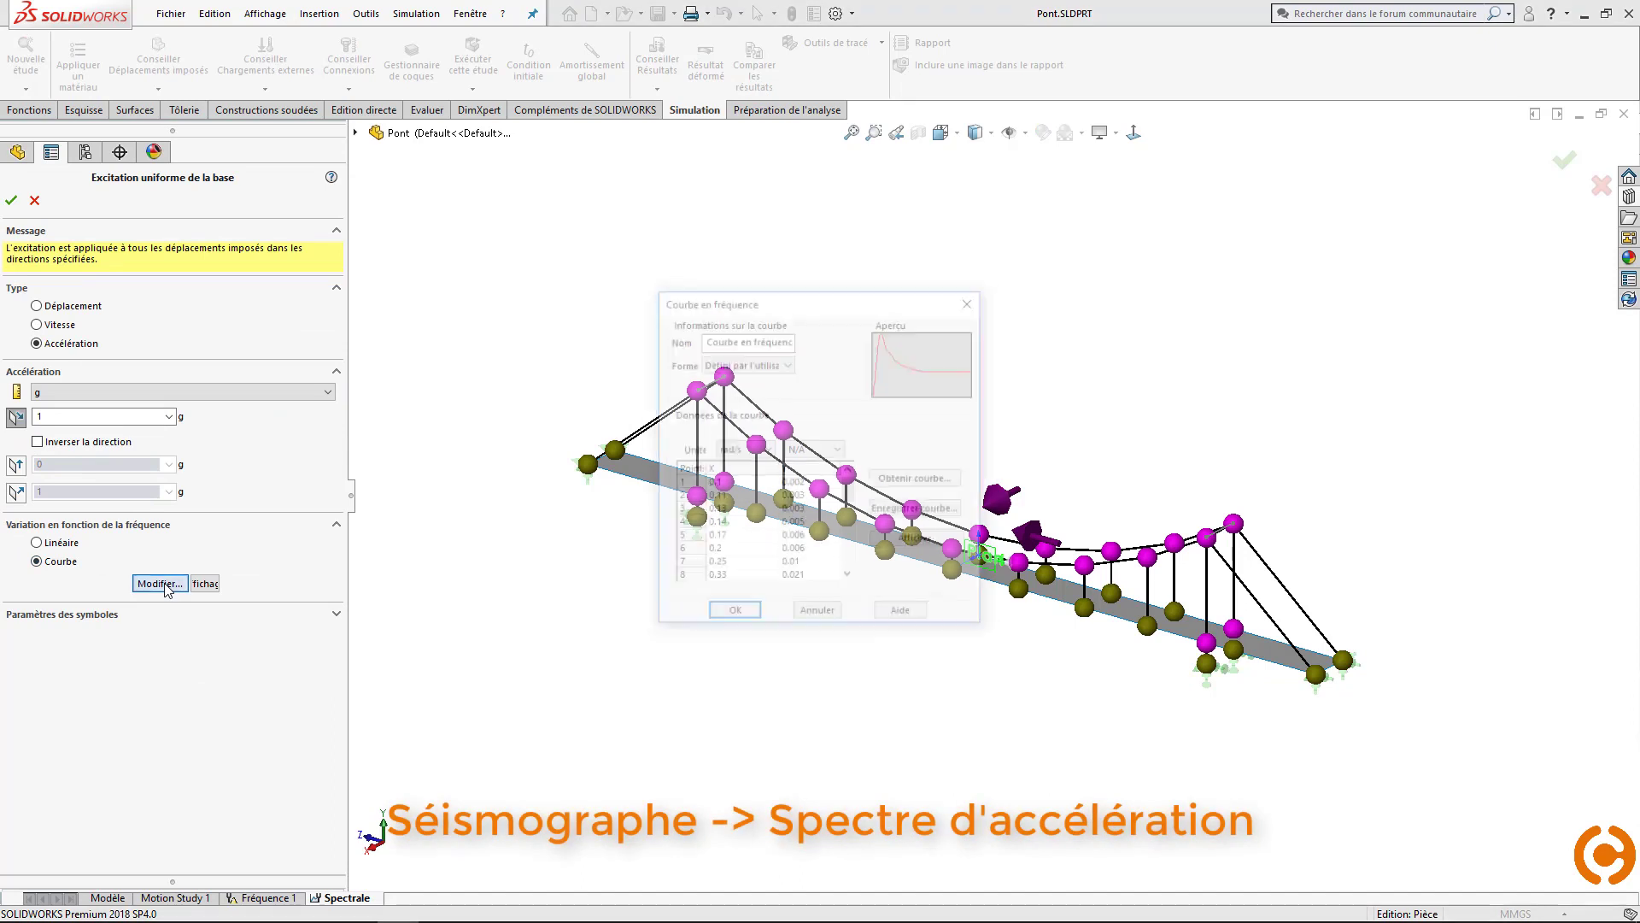
scroll(833, 554, down, 7)
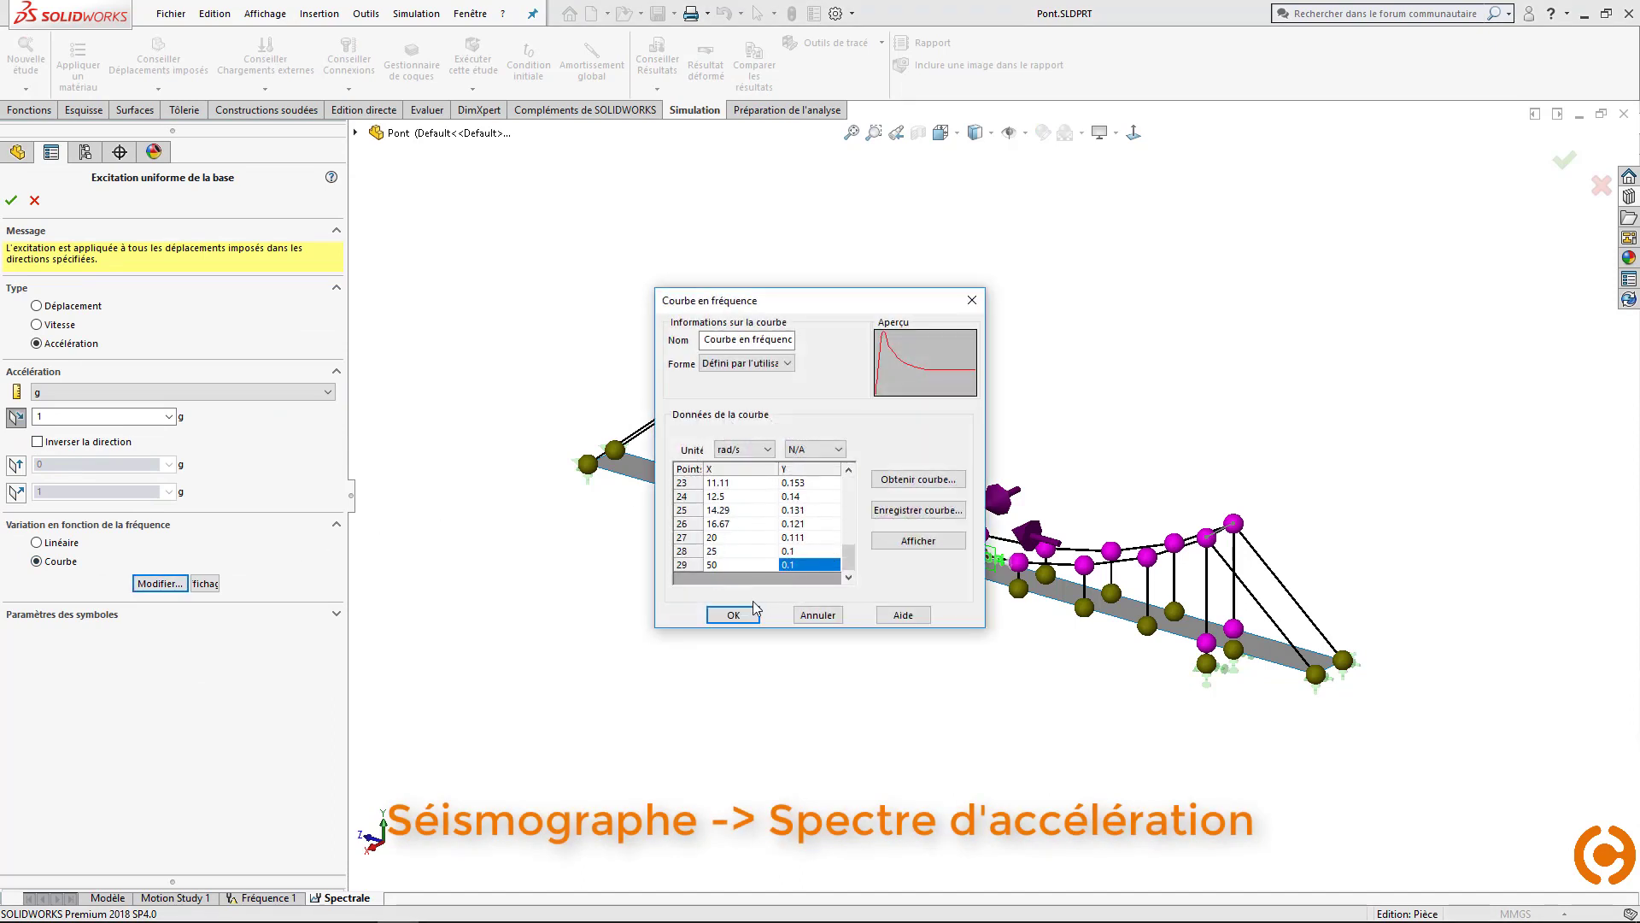
click(732, 615)
click(205, 583)
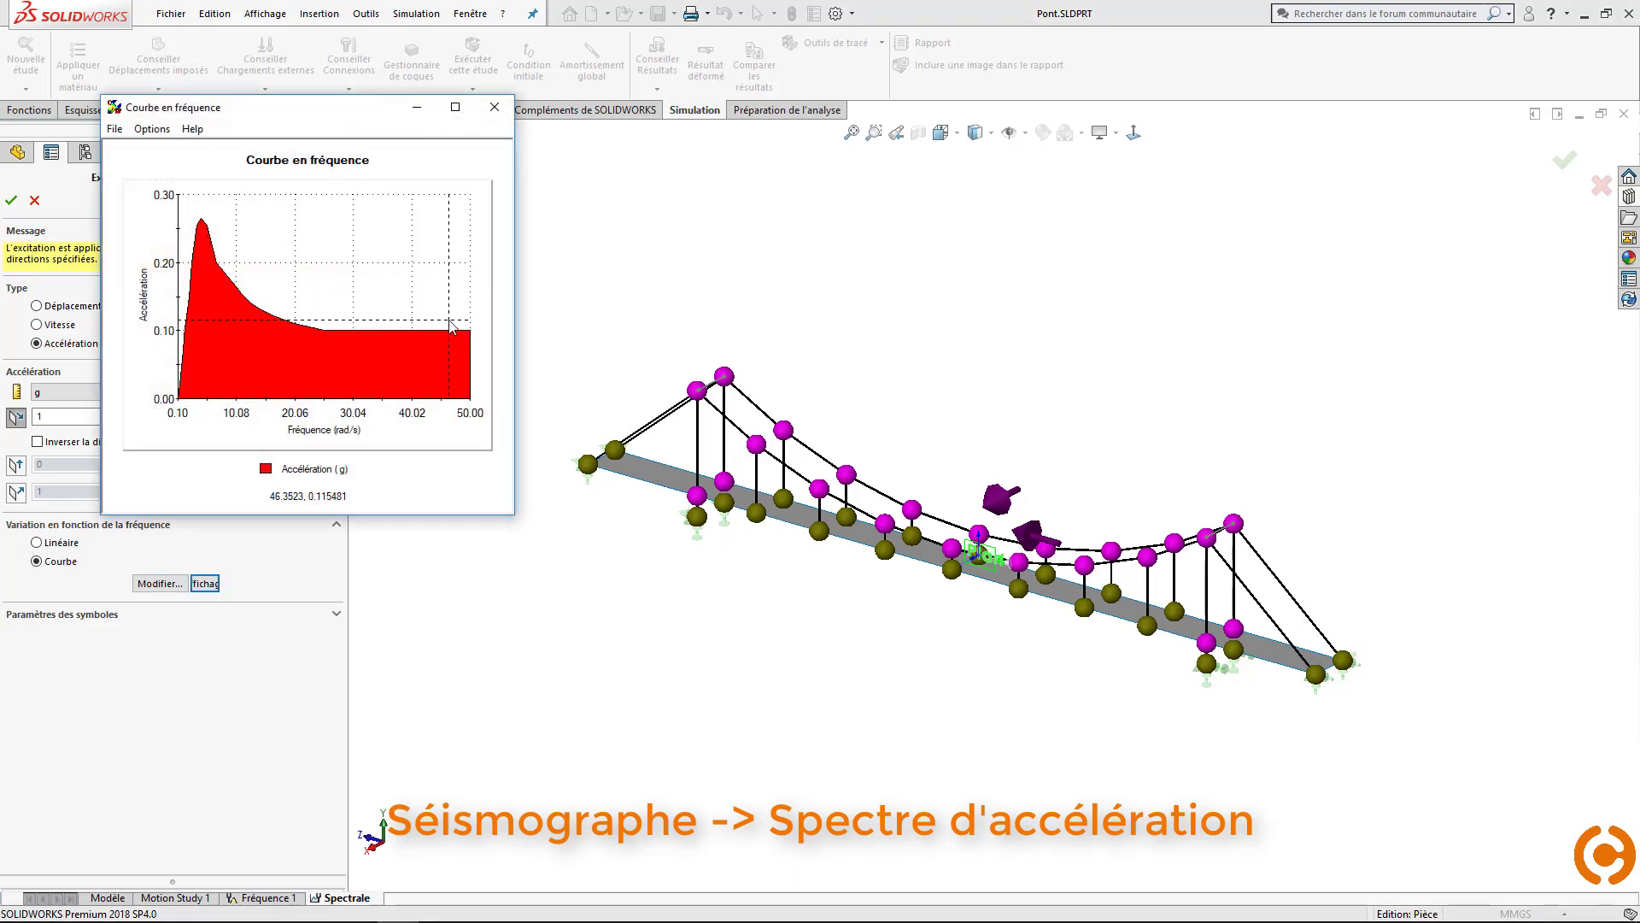
click(495, 108)
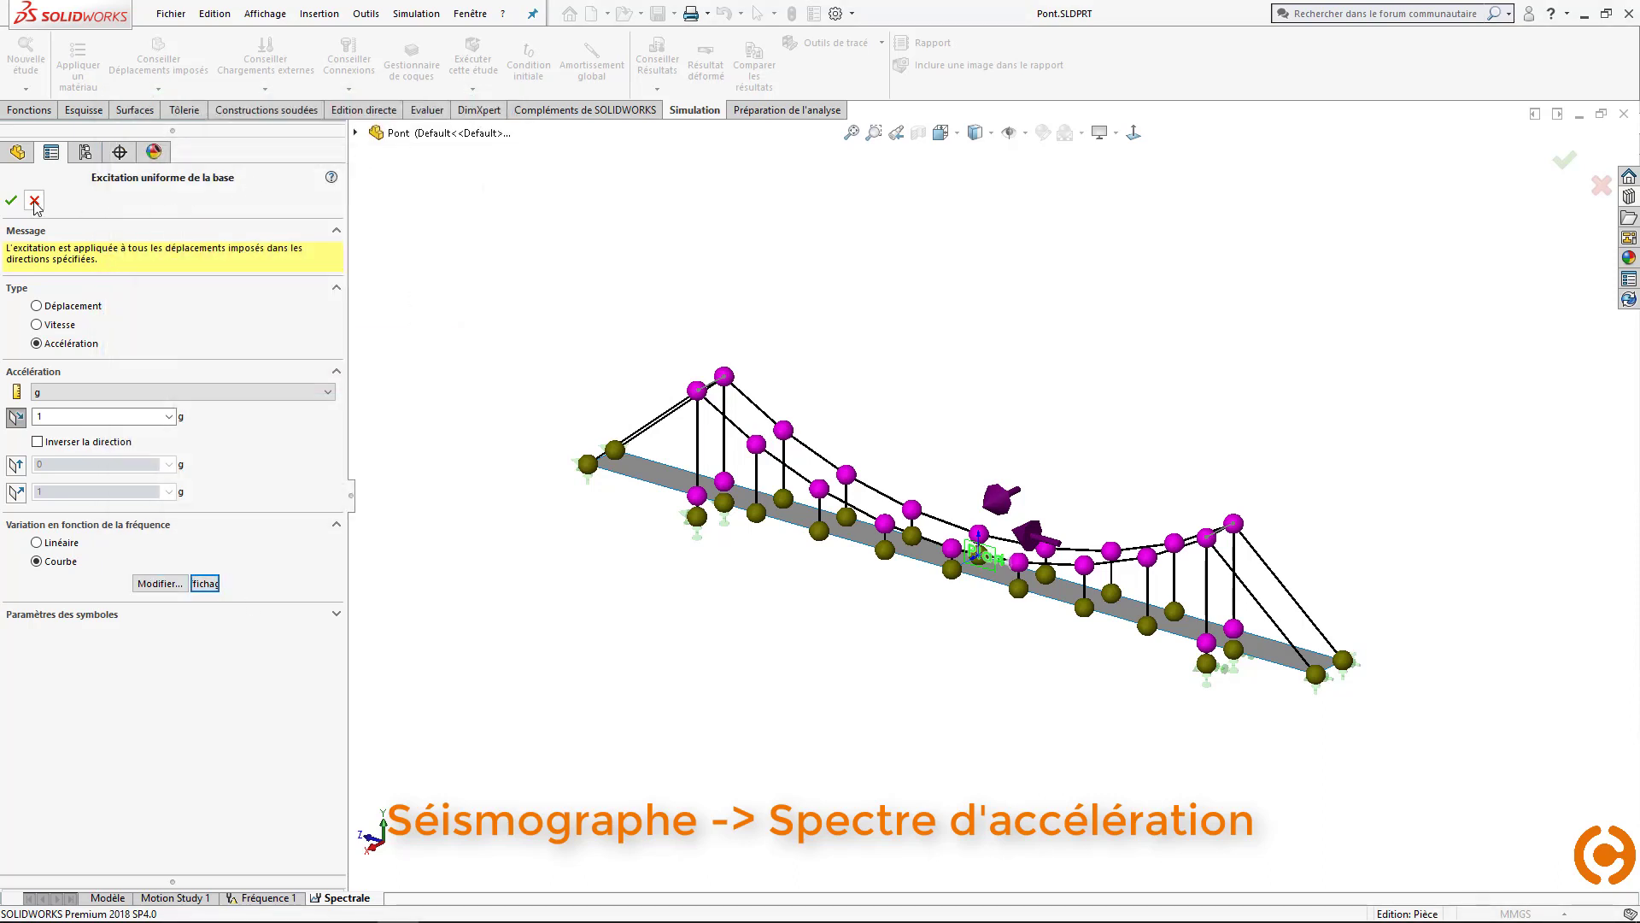
click(34, 201)
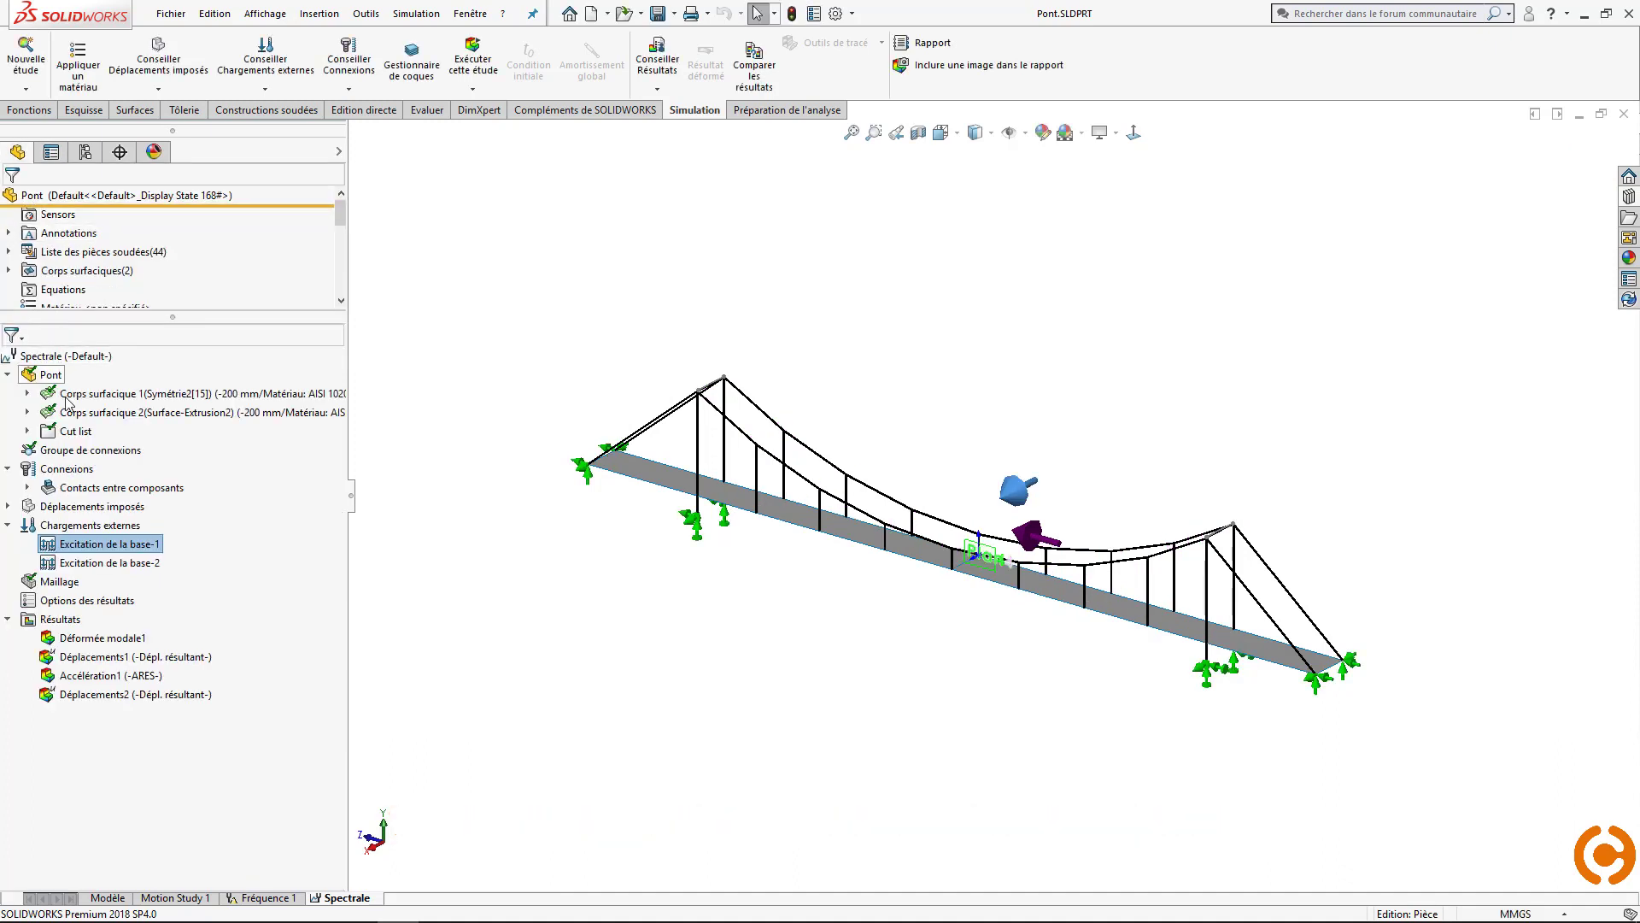
- Examine the Spectrale study's resultant displacement plots and its Accélération1 (ARES) plot on the bridge from several angles
click(425, 600)
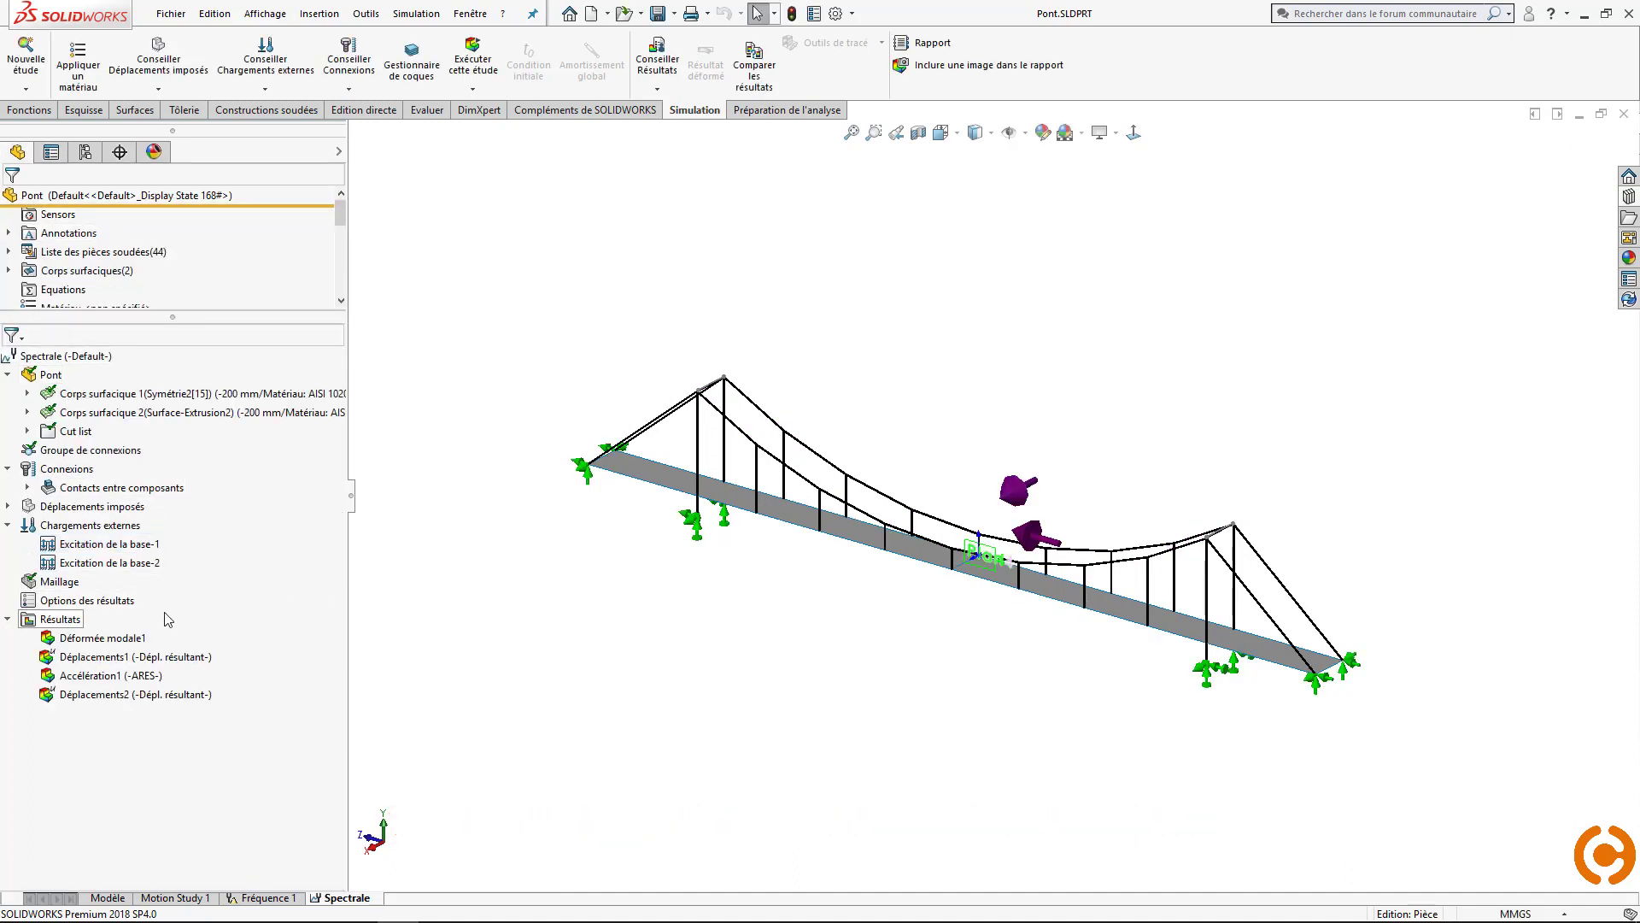
click(135, 657)
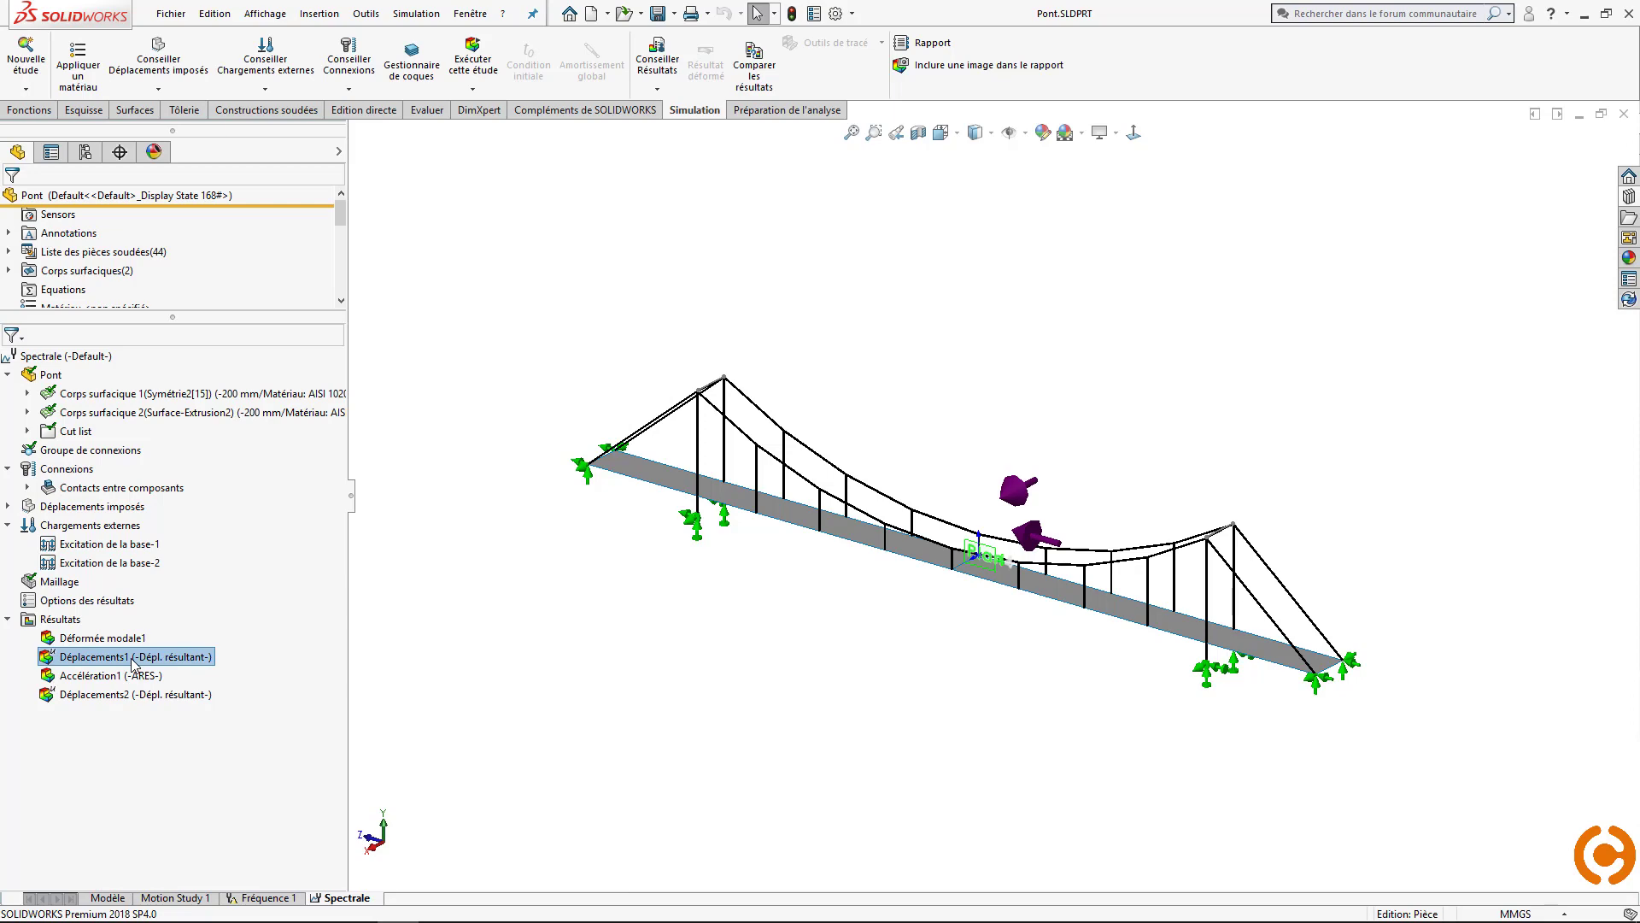
double_click(134, 658)
middle_drag(479, 636, 432, 612)
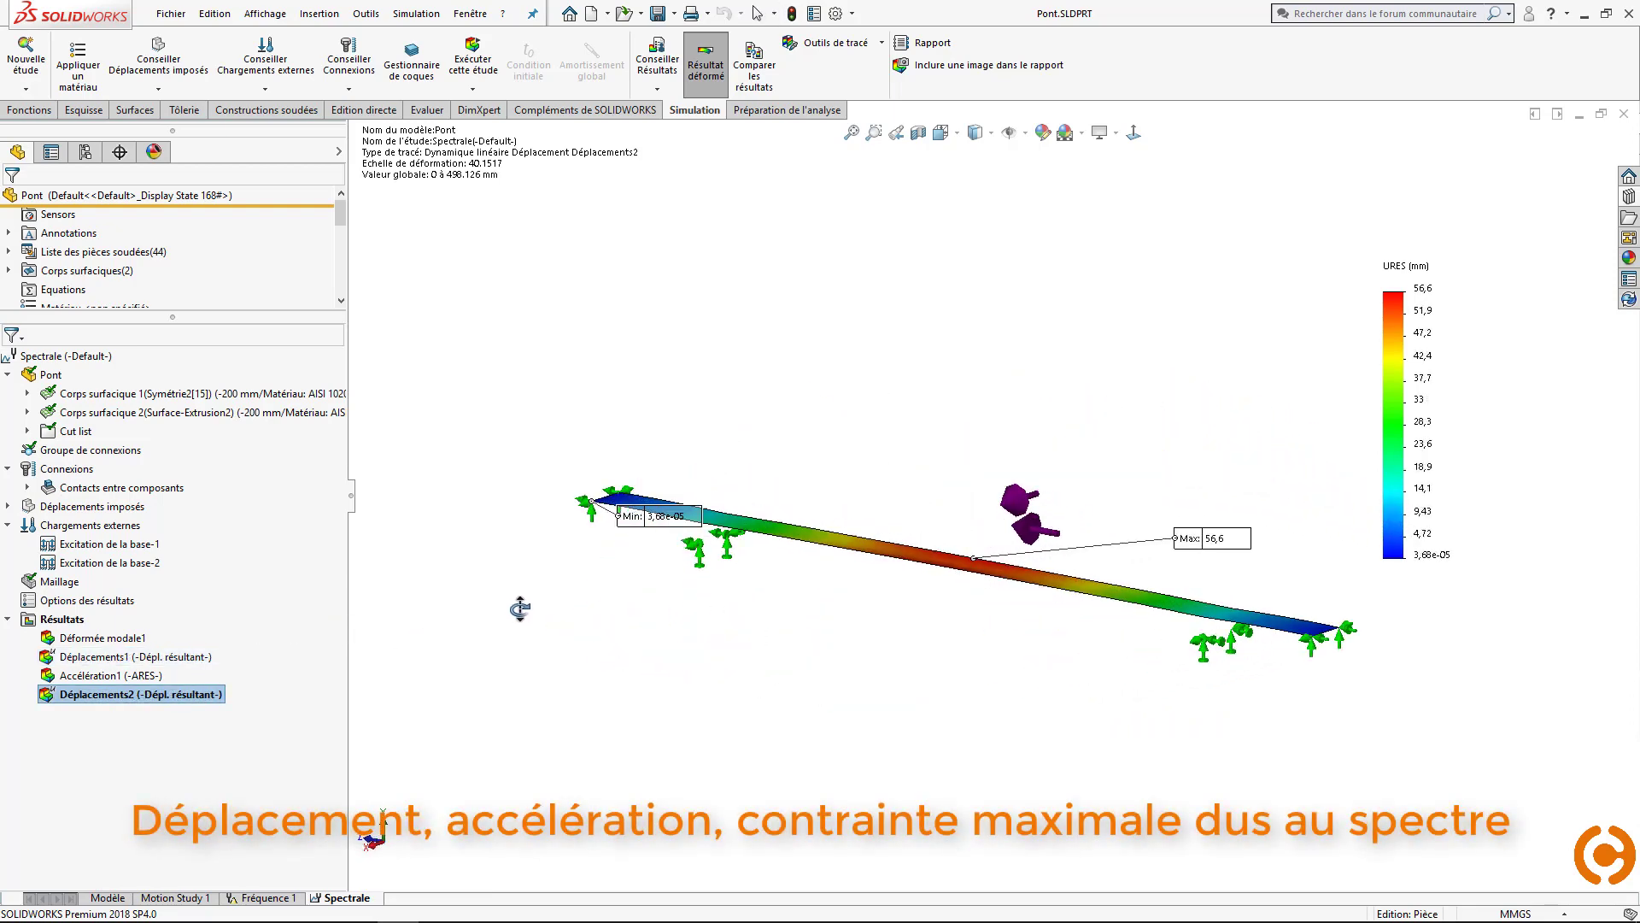
mouse_move(523, 608)
middle_down()
mouse_move(527, 652)
mouse_move(501, 596)
middle_up()
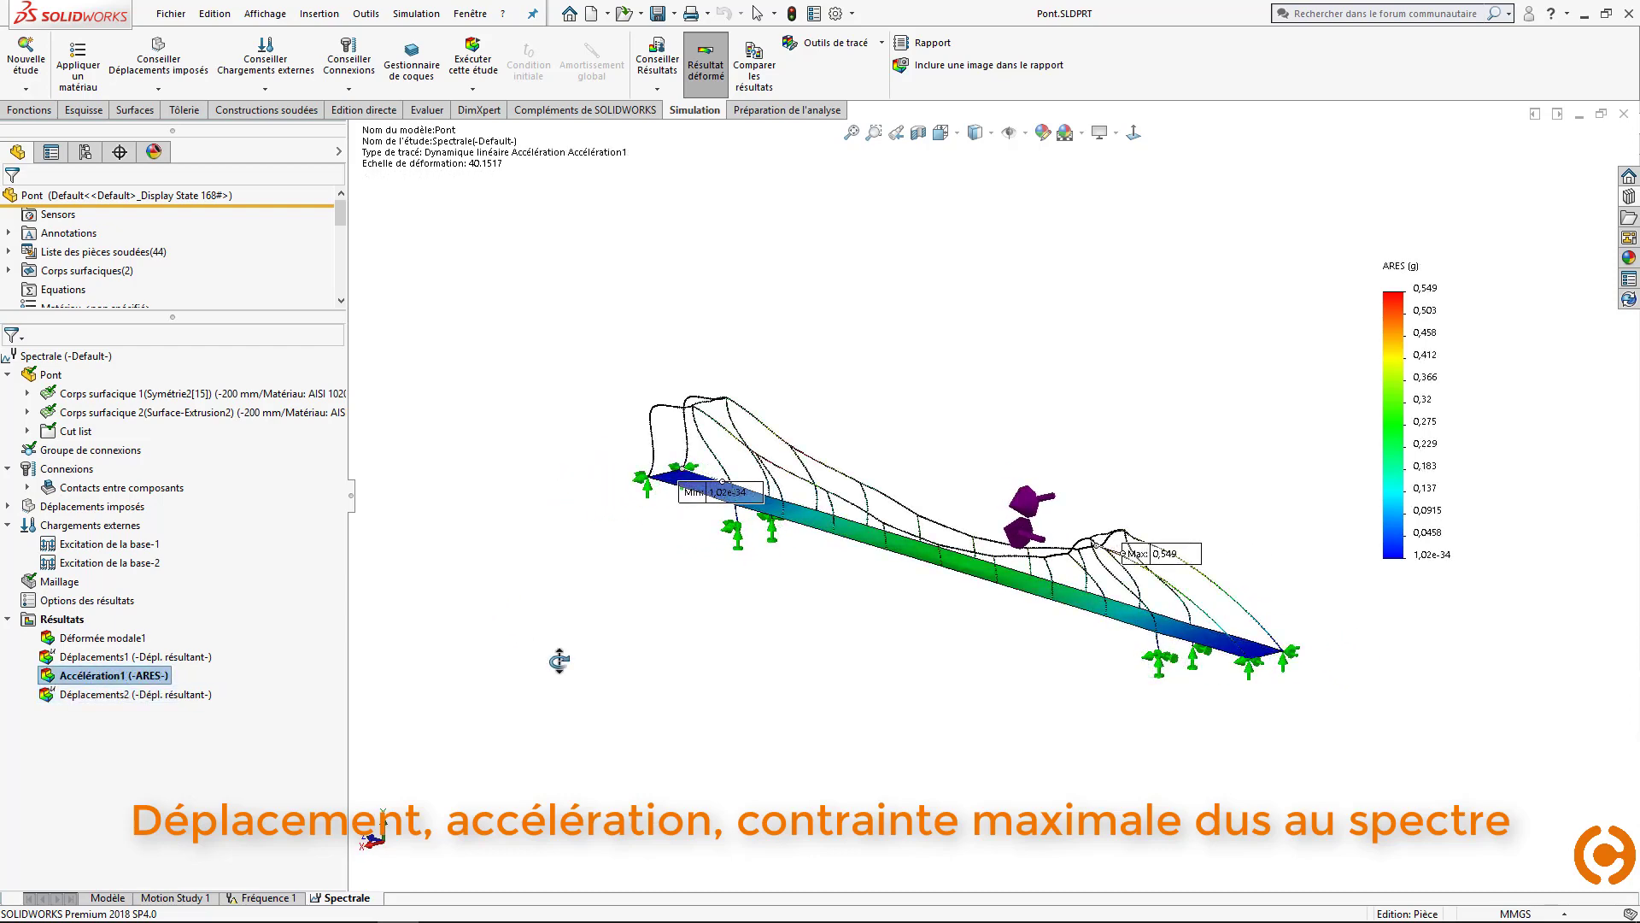
mouse_move(558, 661)
middle_down()
mouse_move(538, 696)
mouse_move(573, 643)
middle_up()
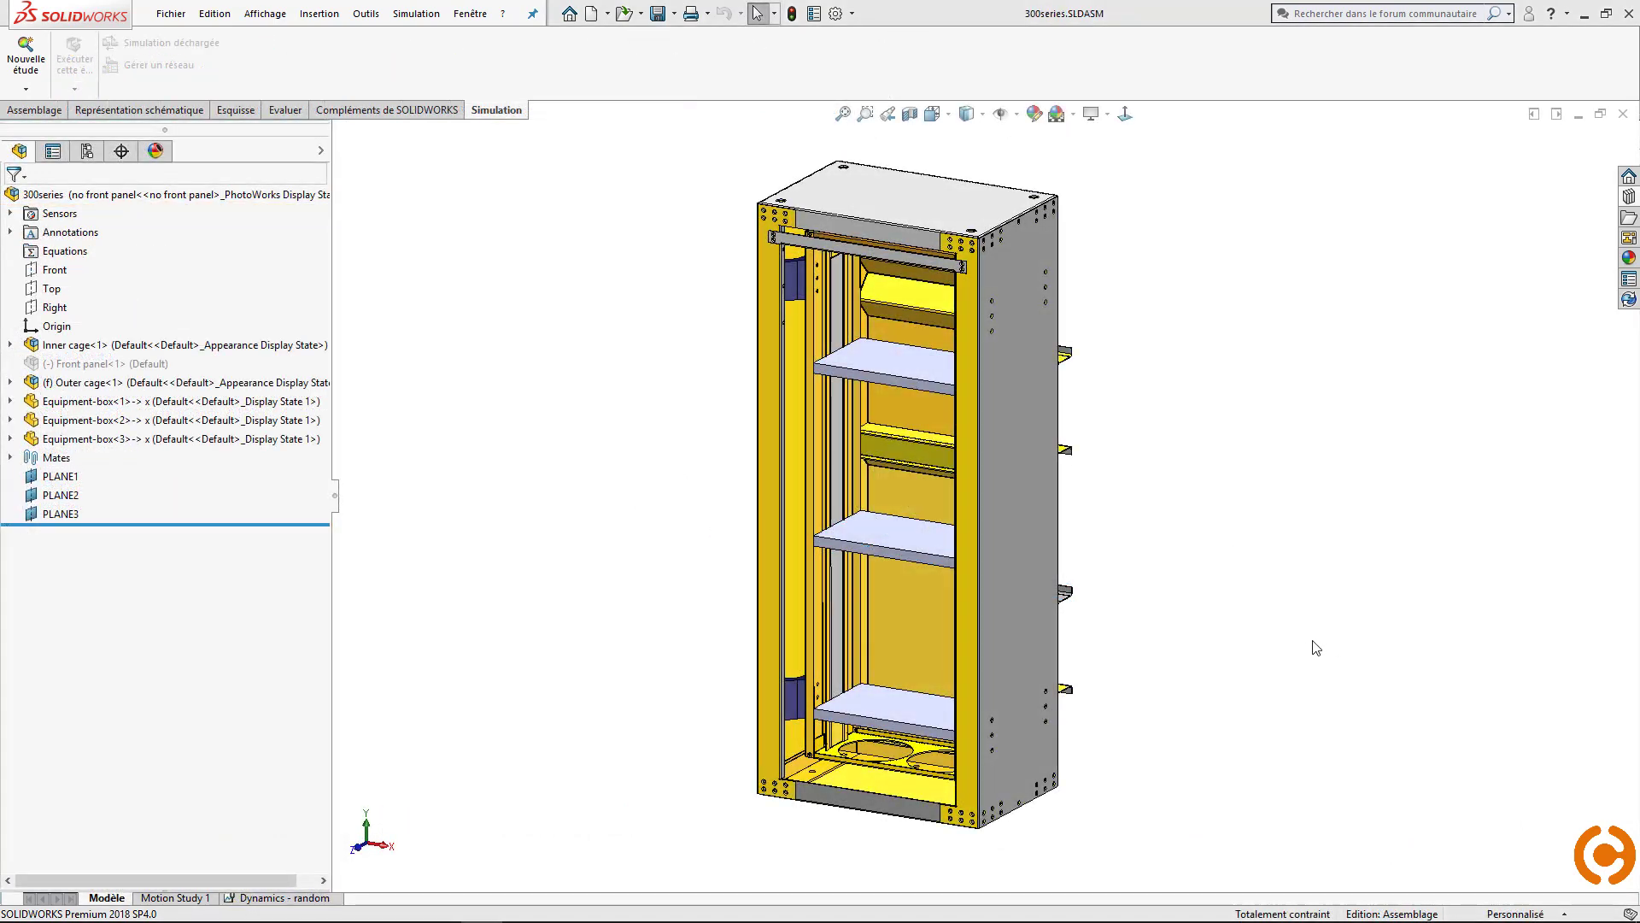
- Open the Dynamics - random study of the 300series cabinet assembly and check its distributed masses on the equipment boxes
mouse_move(1315, 648)
middle_down()
mouse_move(1131, 656)
mouse_move(1289, 638)
middle_up()
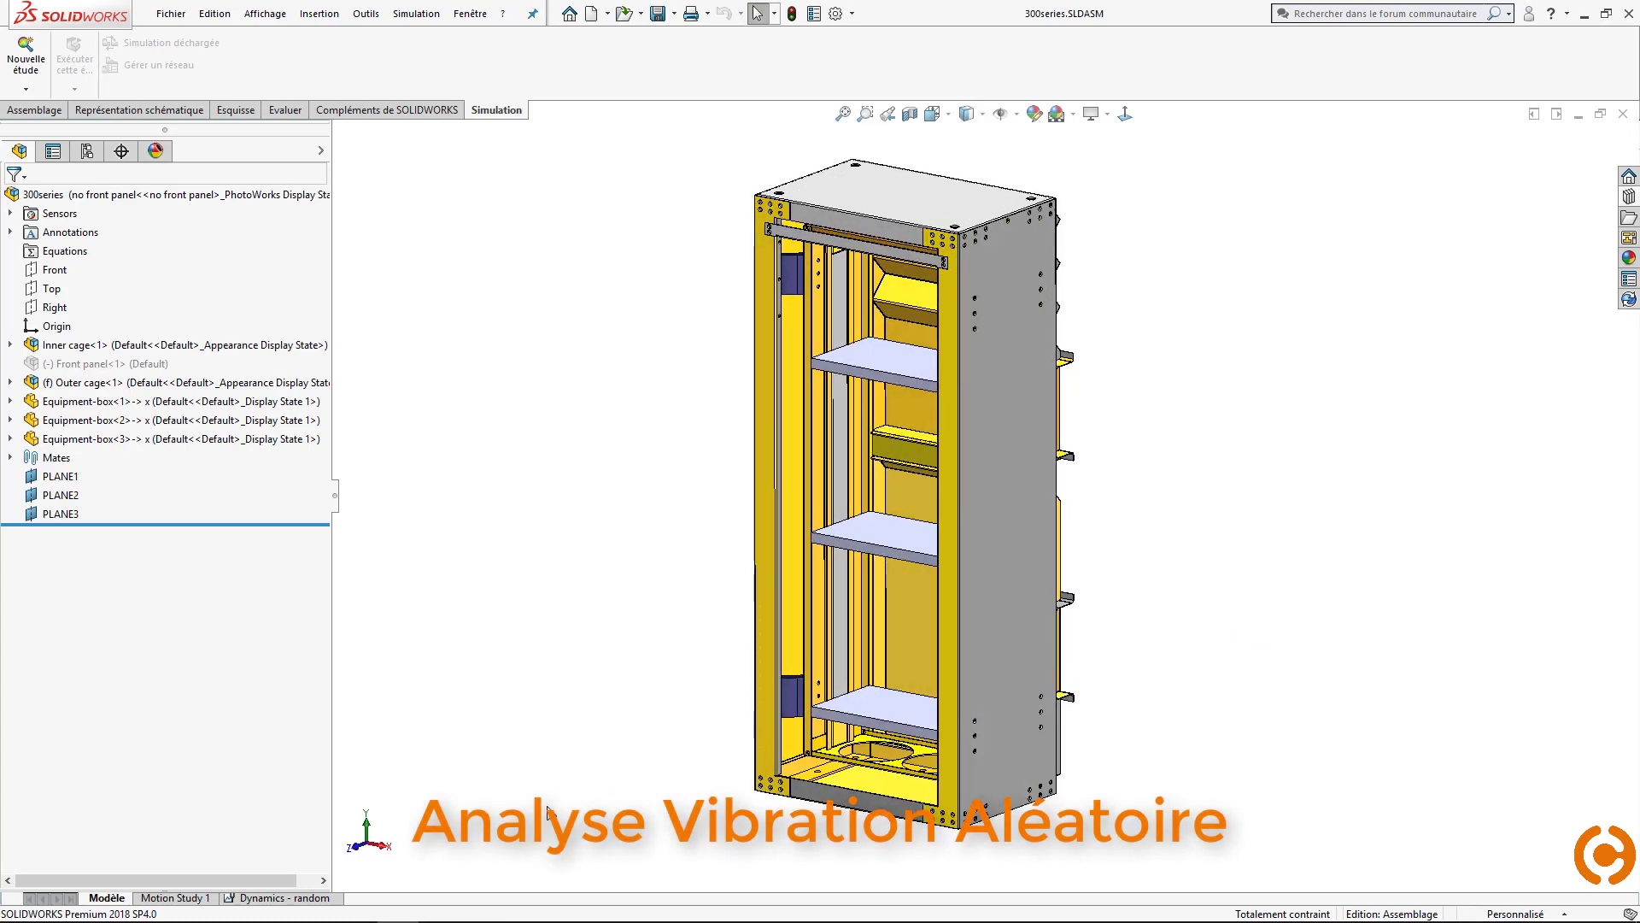
click(321, 897)
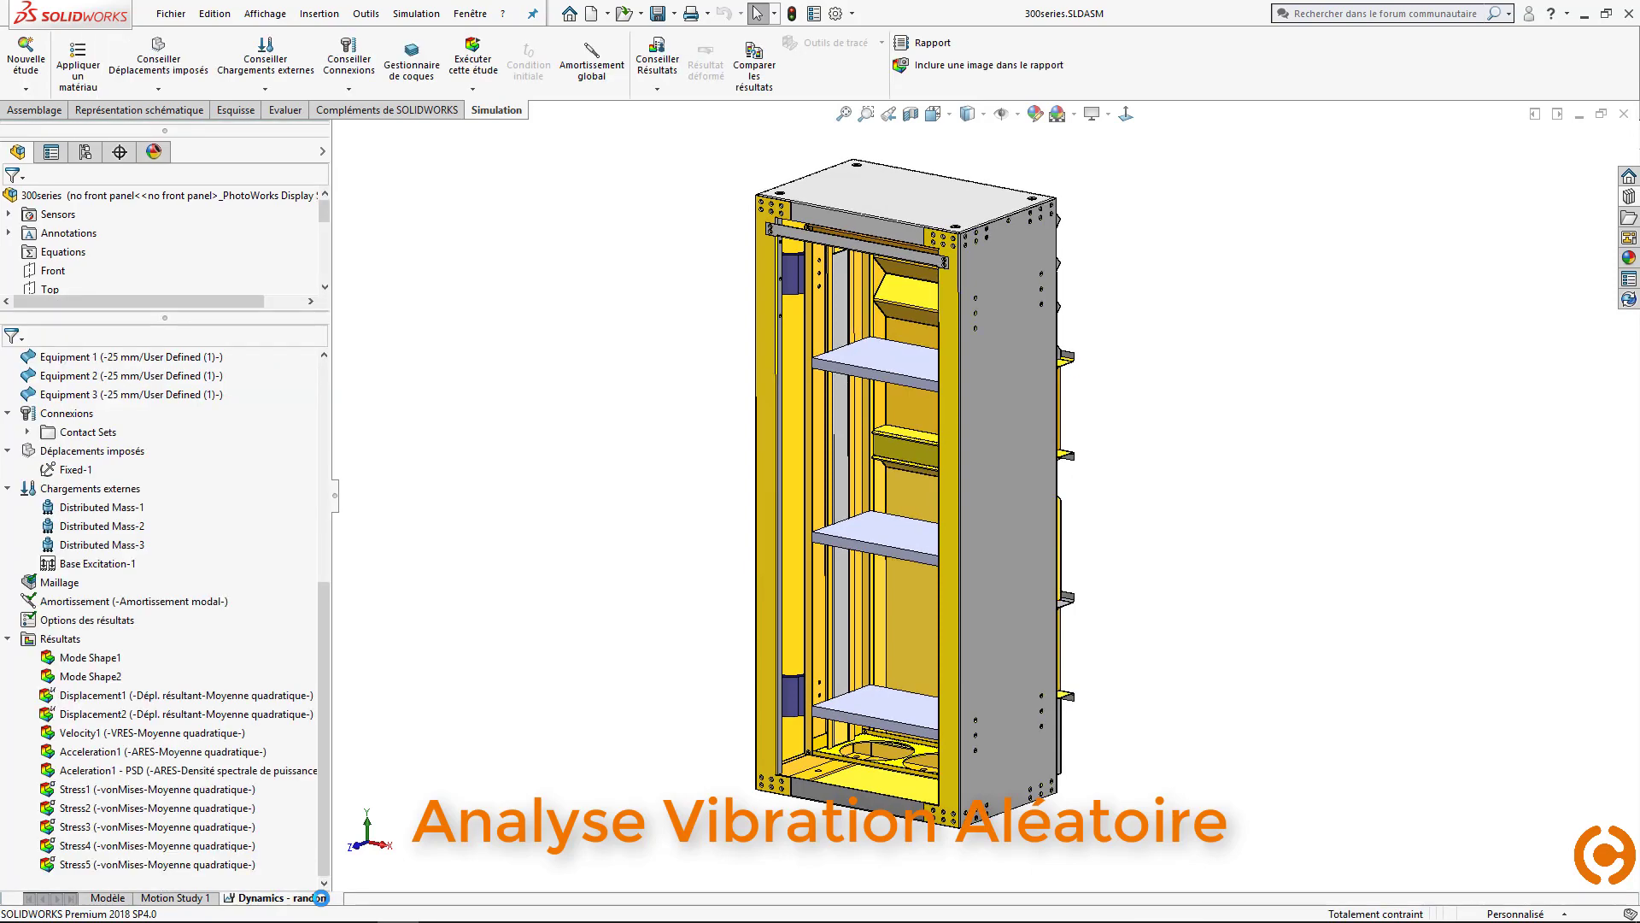
click(137, 507)
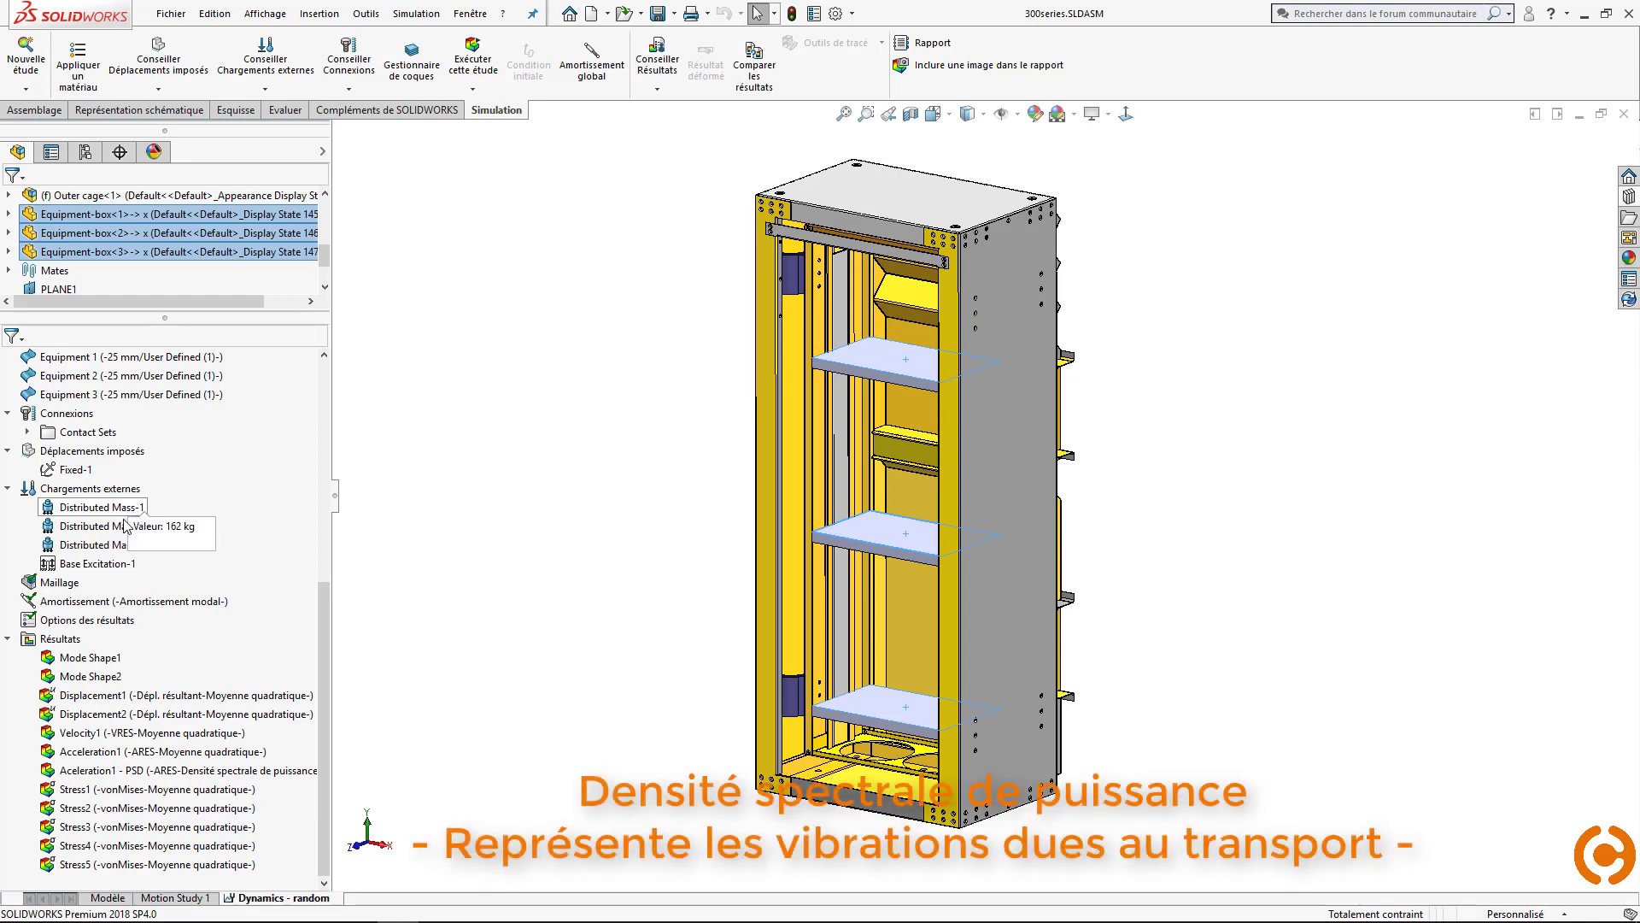
click(119, 527)
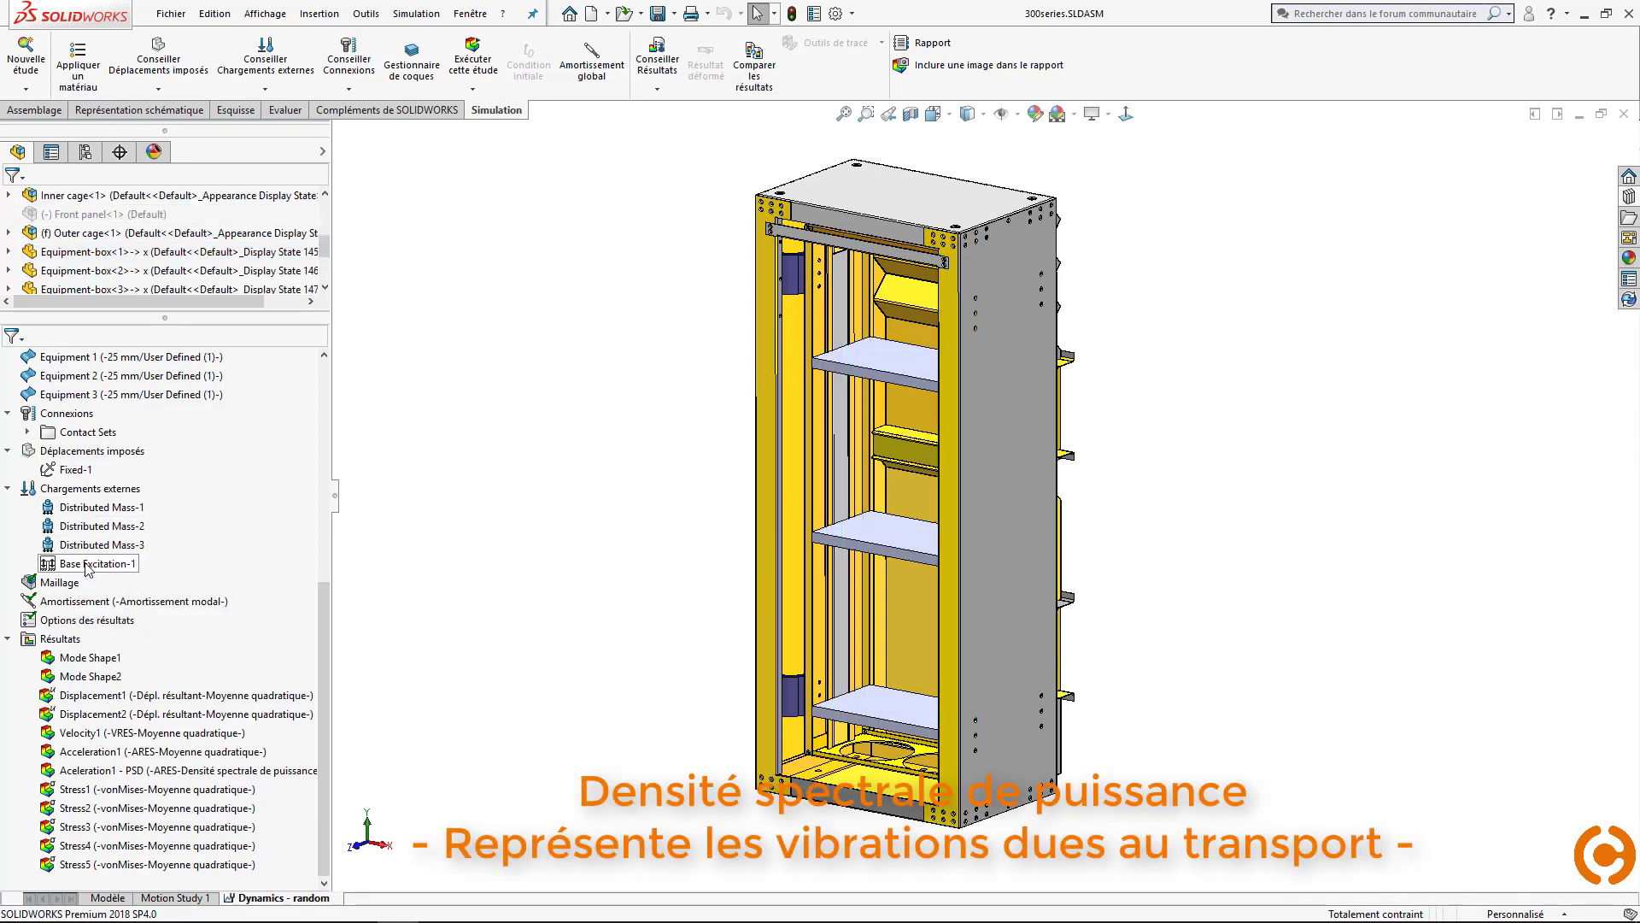
- Inspect the PSD acceleration definition and frequency curve points of Base Excitation-1, and cancel without changes
click(87, 564)
right_click(87, 565)
click(133, 576)
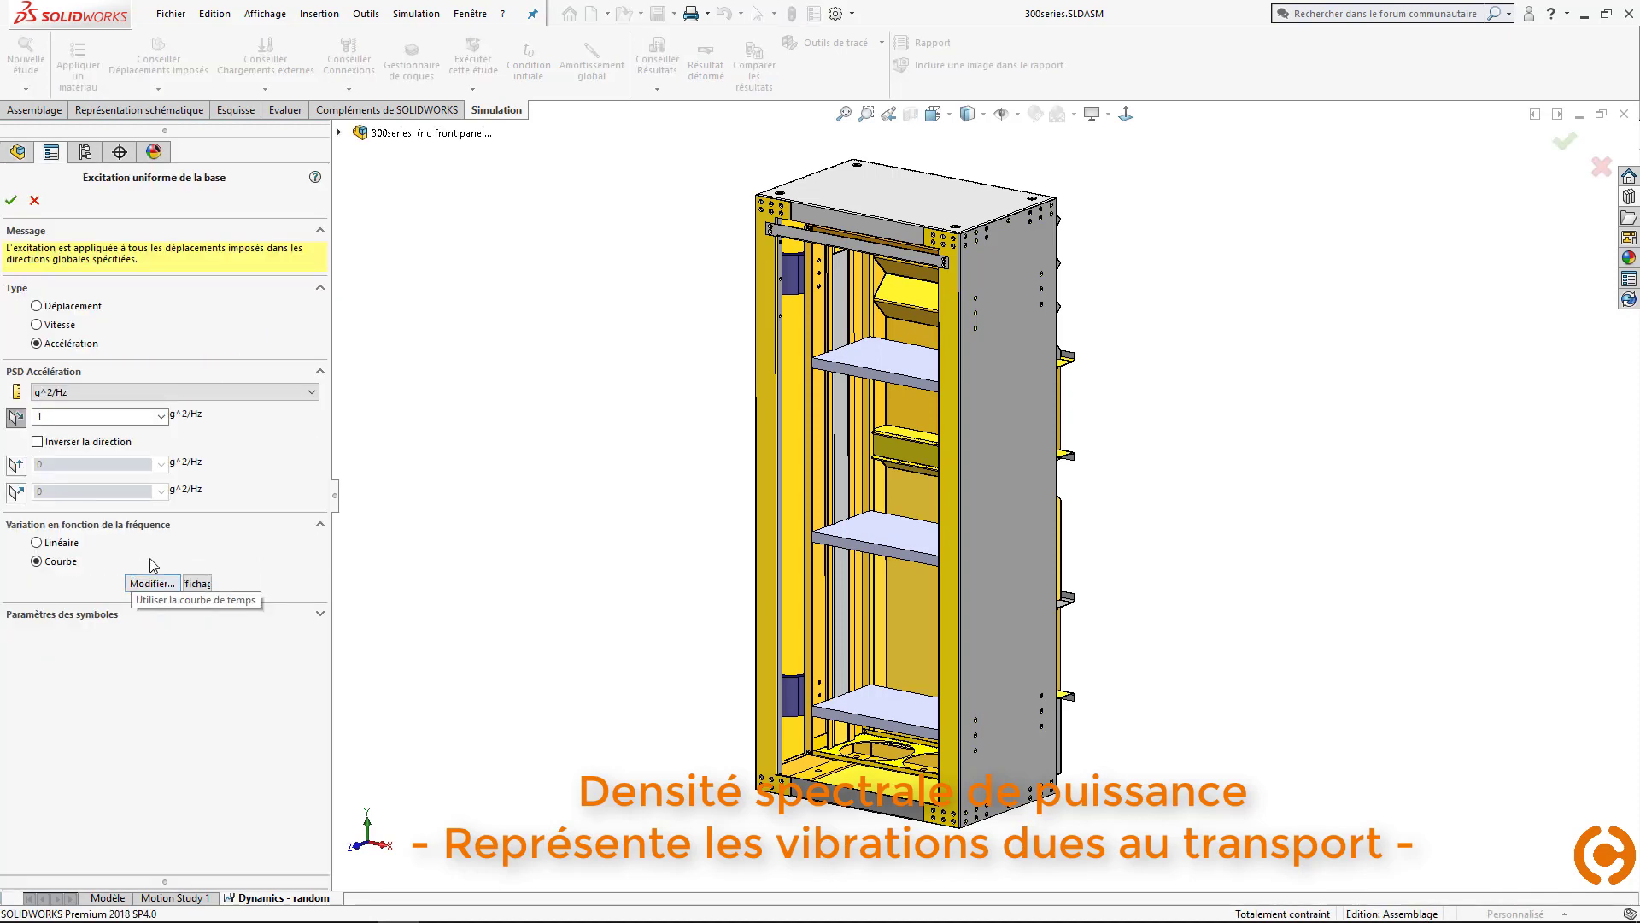
click(154, 584)
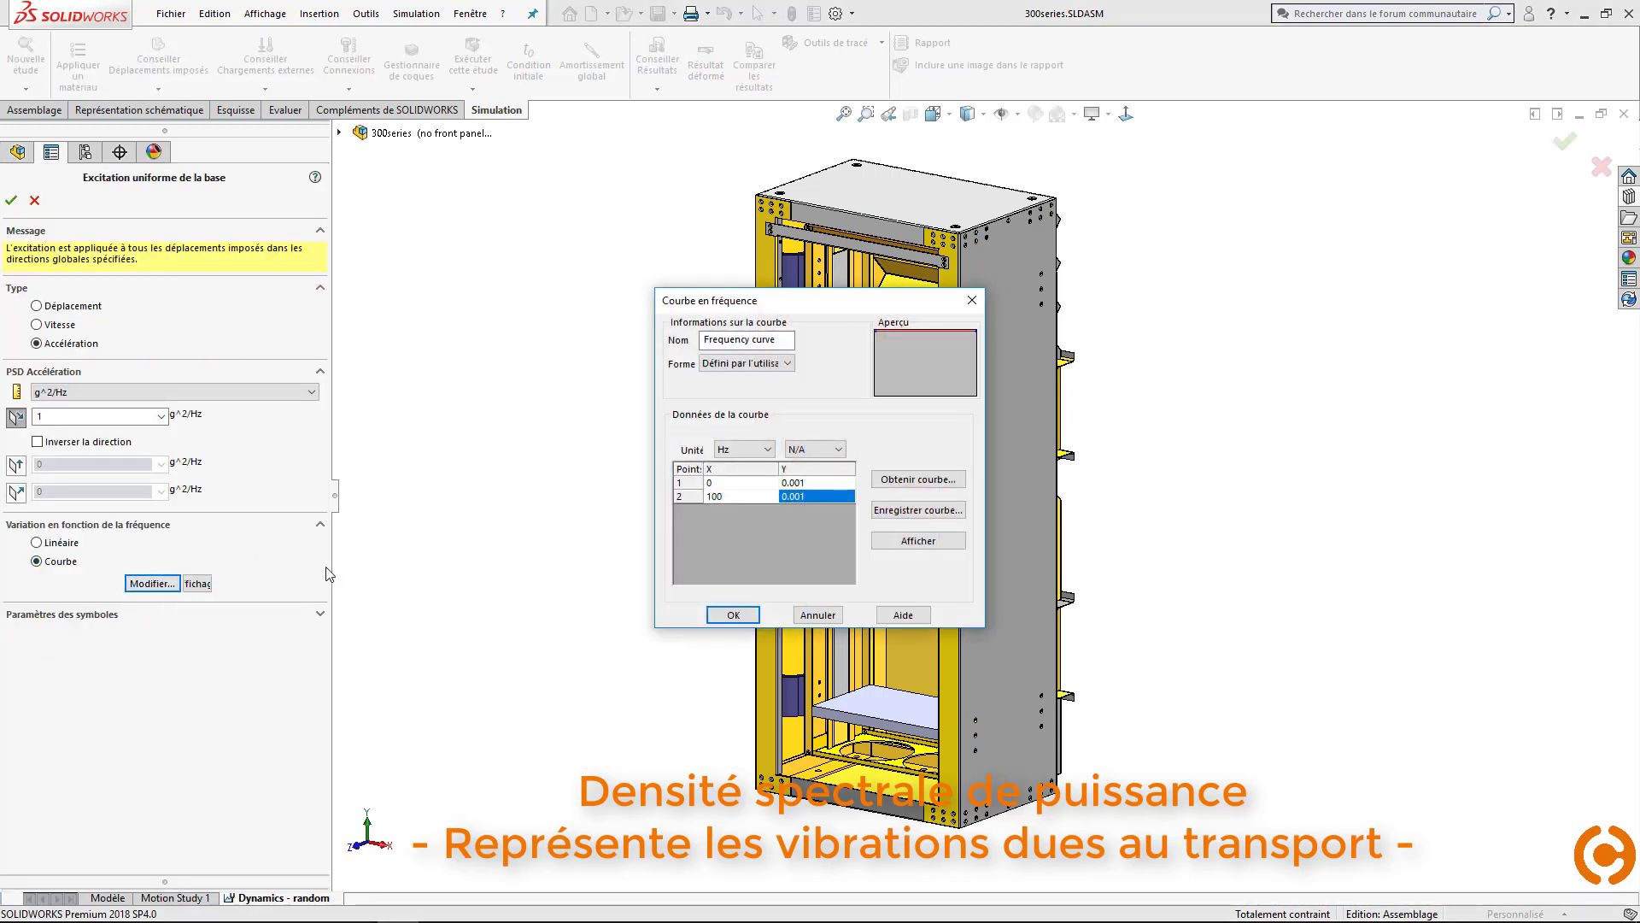
click(749, 485)
click(733, 497)
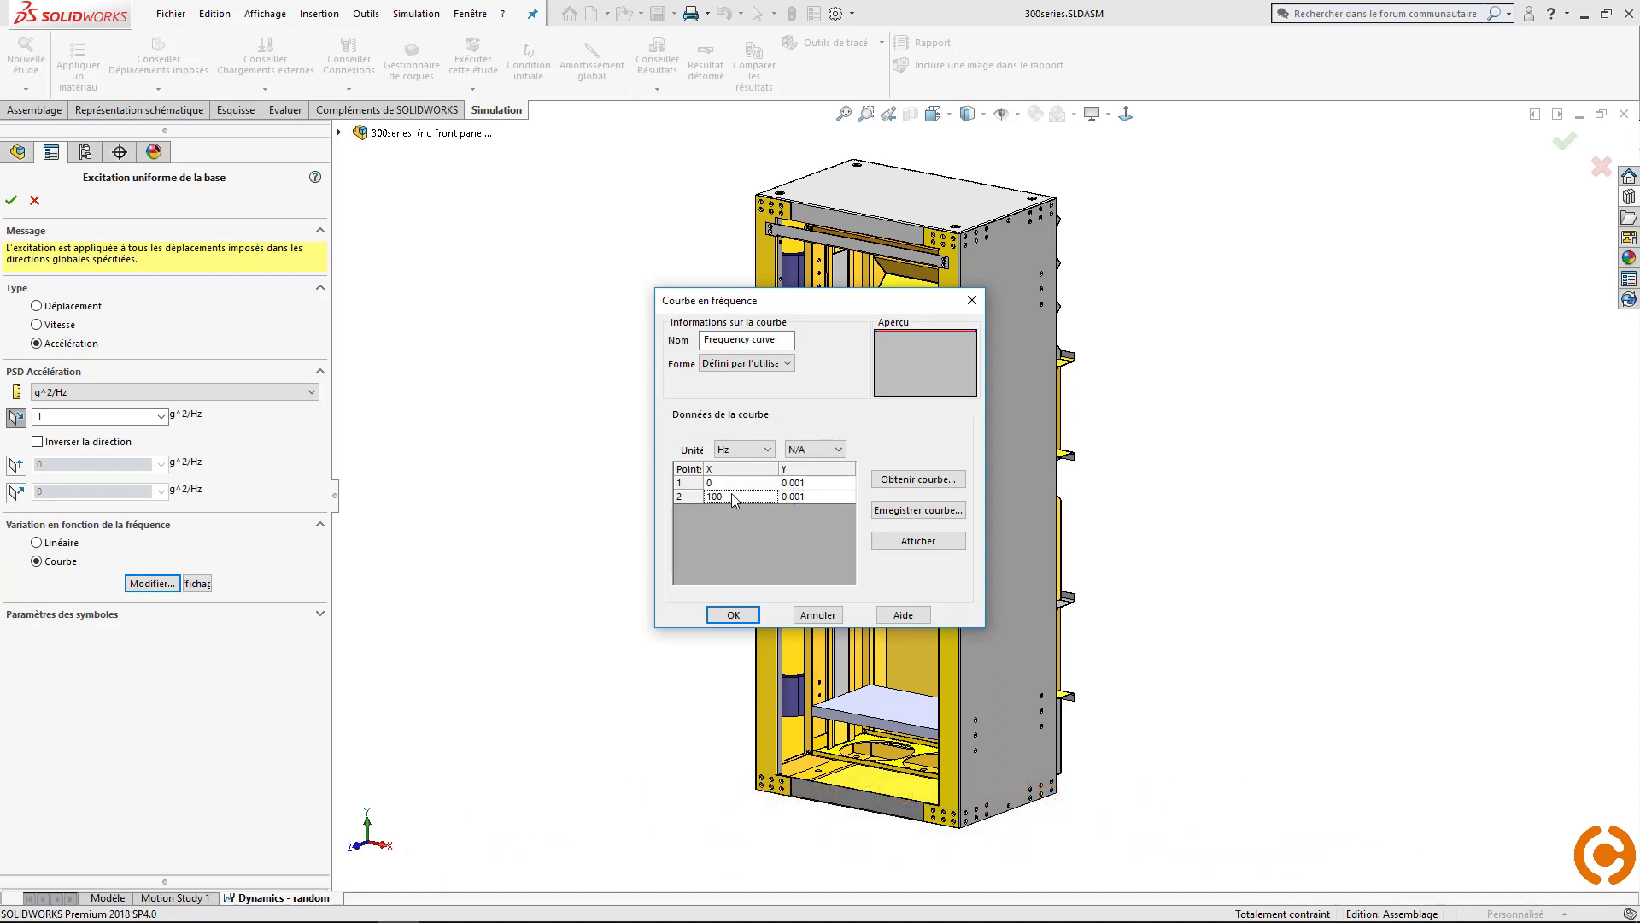
click(816, 615)
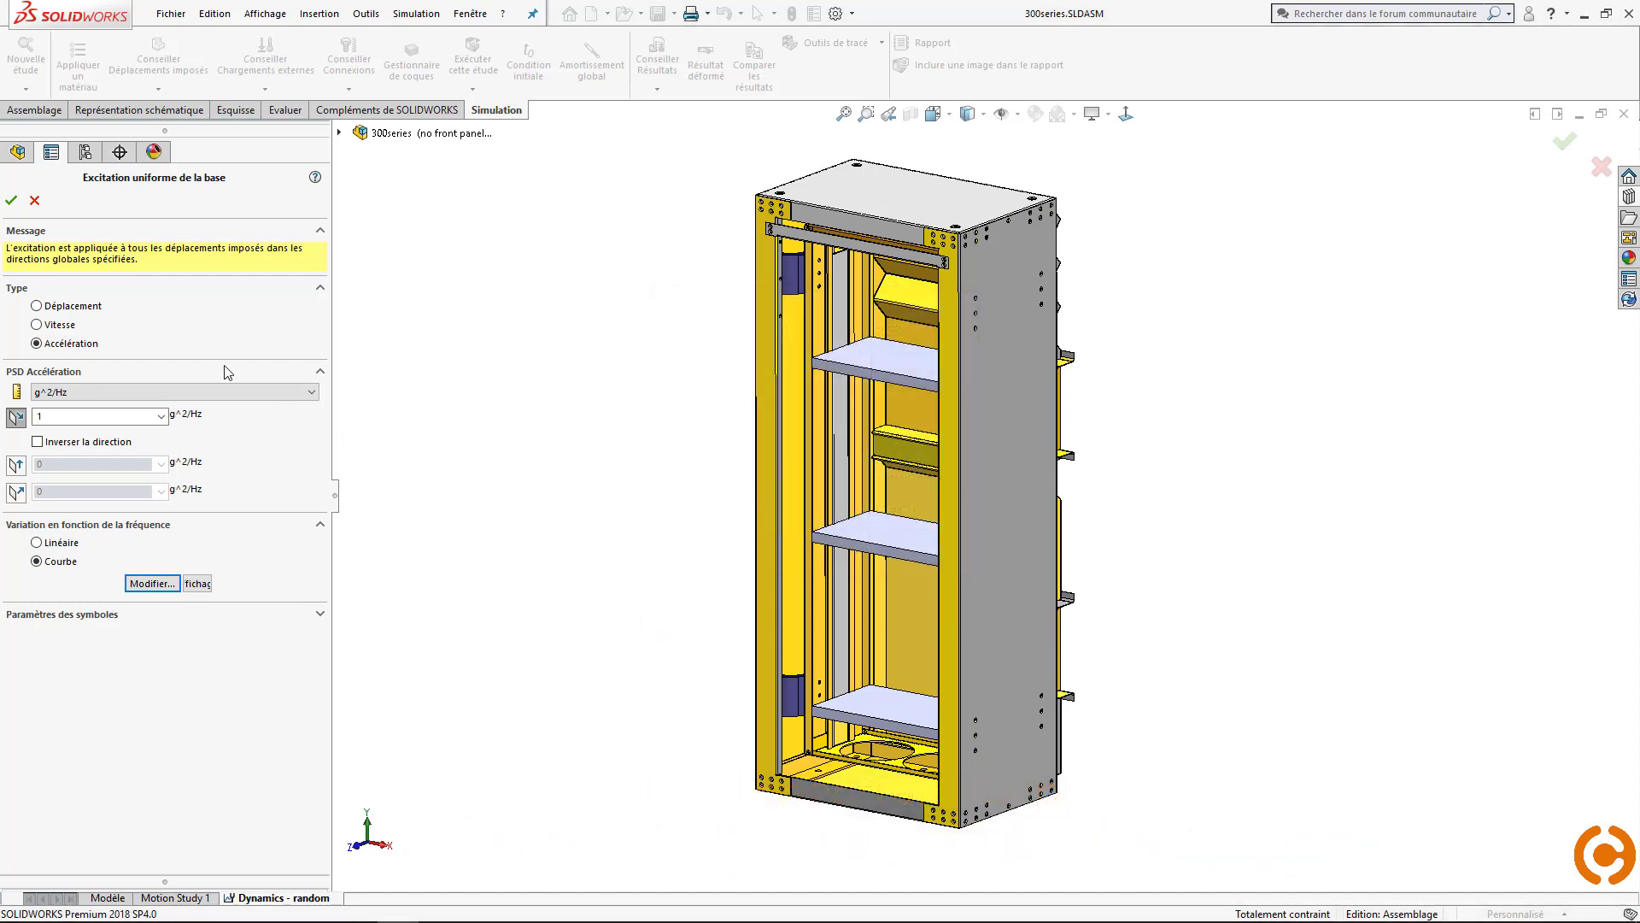
click(35, 202)
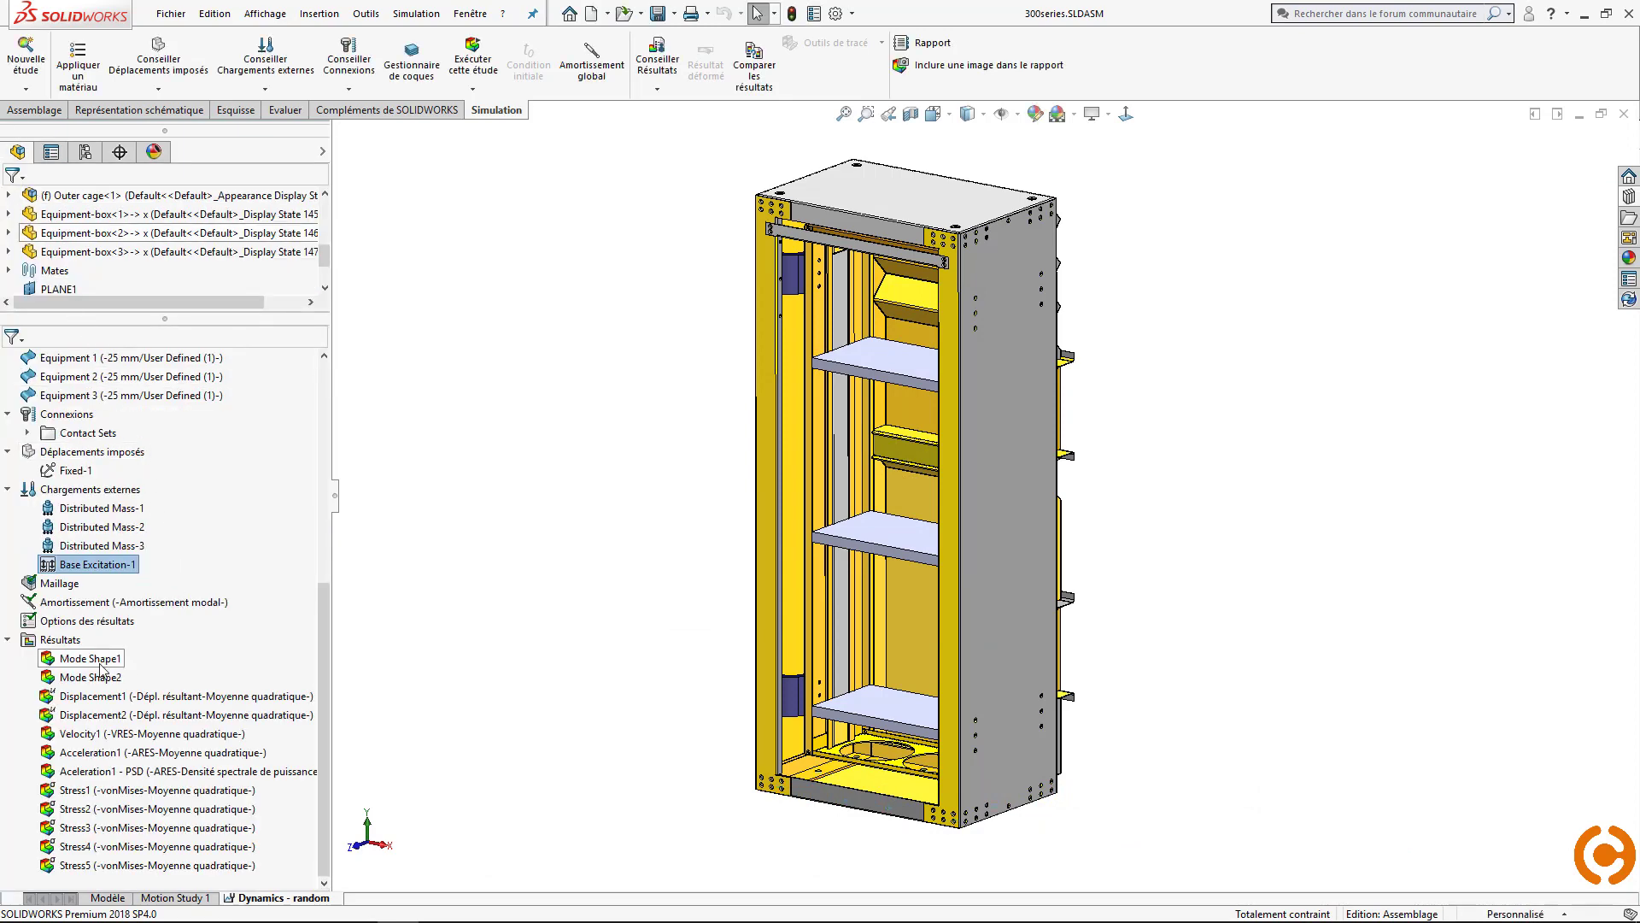
- Examine the random study's Displacement1 plot and its Acceleration1 (ARES) RMS plot, including the cabinet's rear panels
double_click(101, 696)
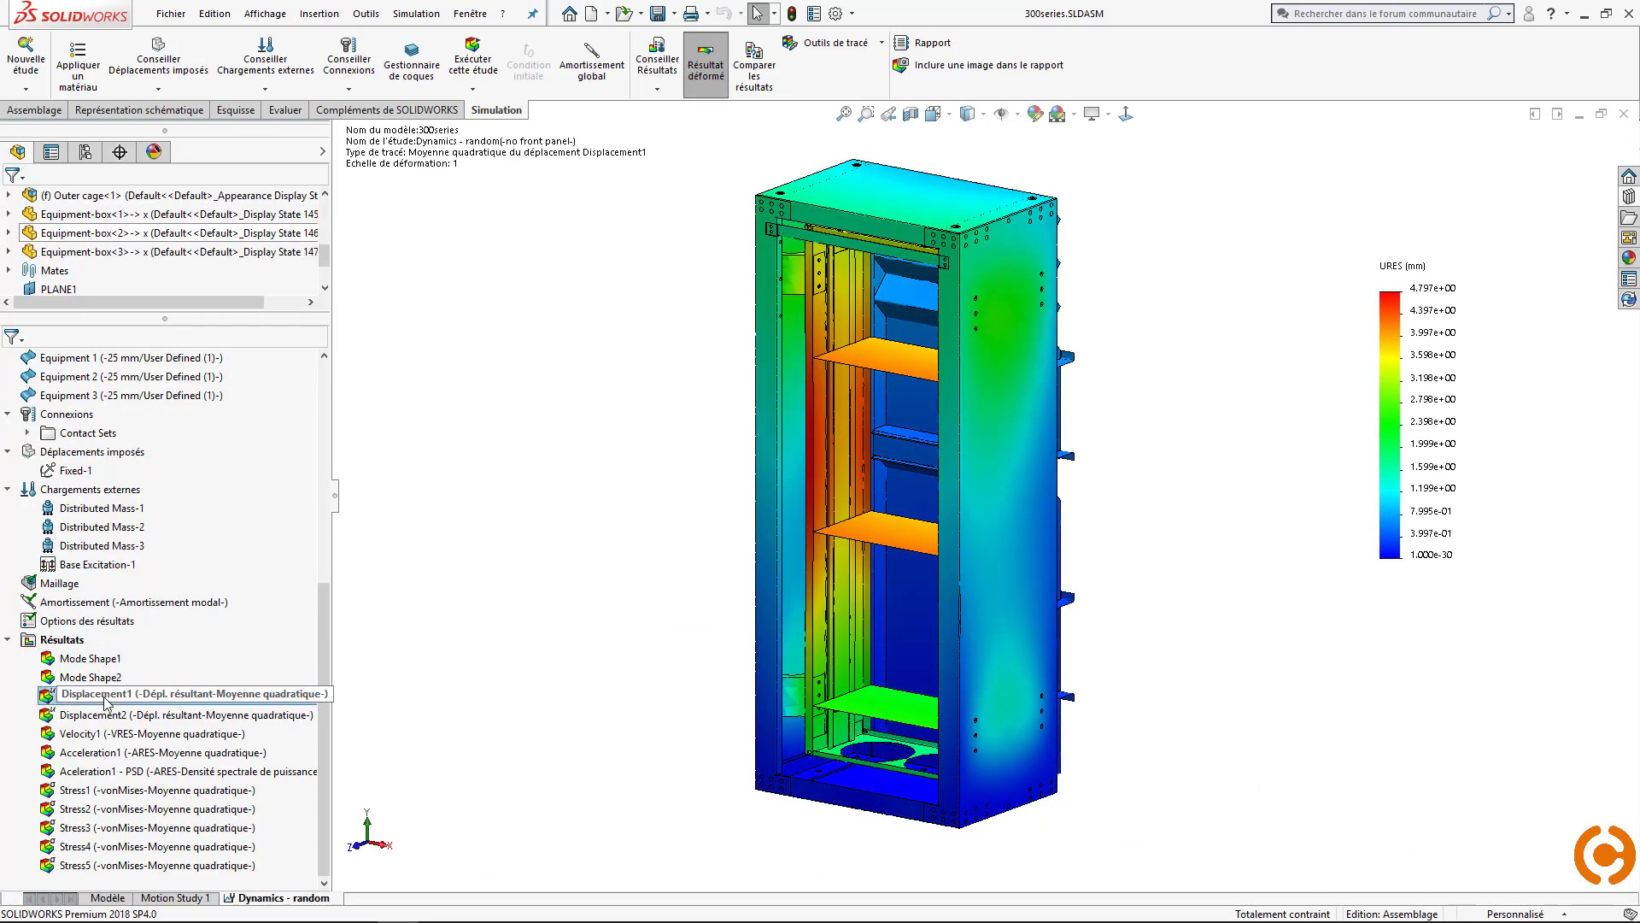
click(109, 755)
double_click(108, 753)
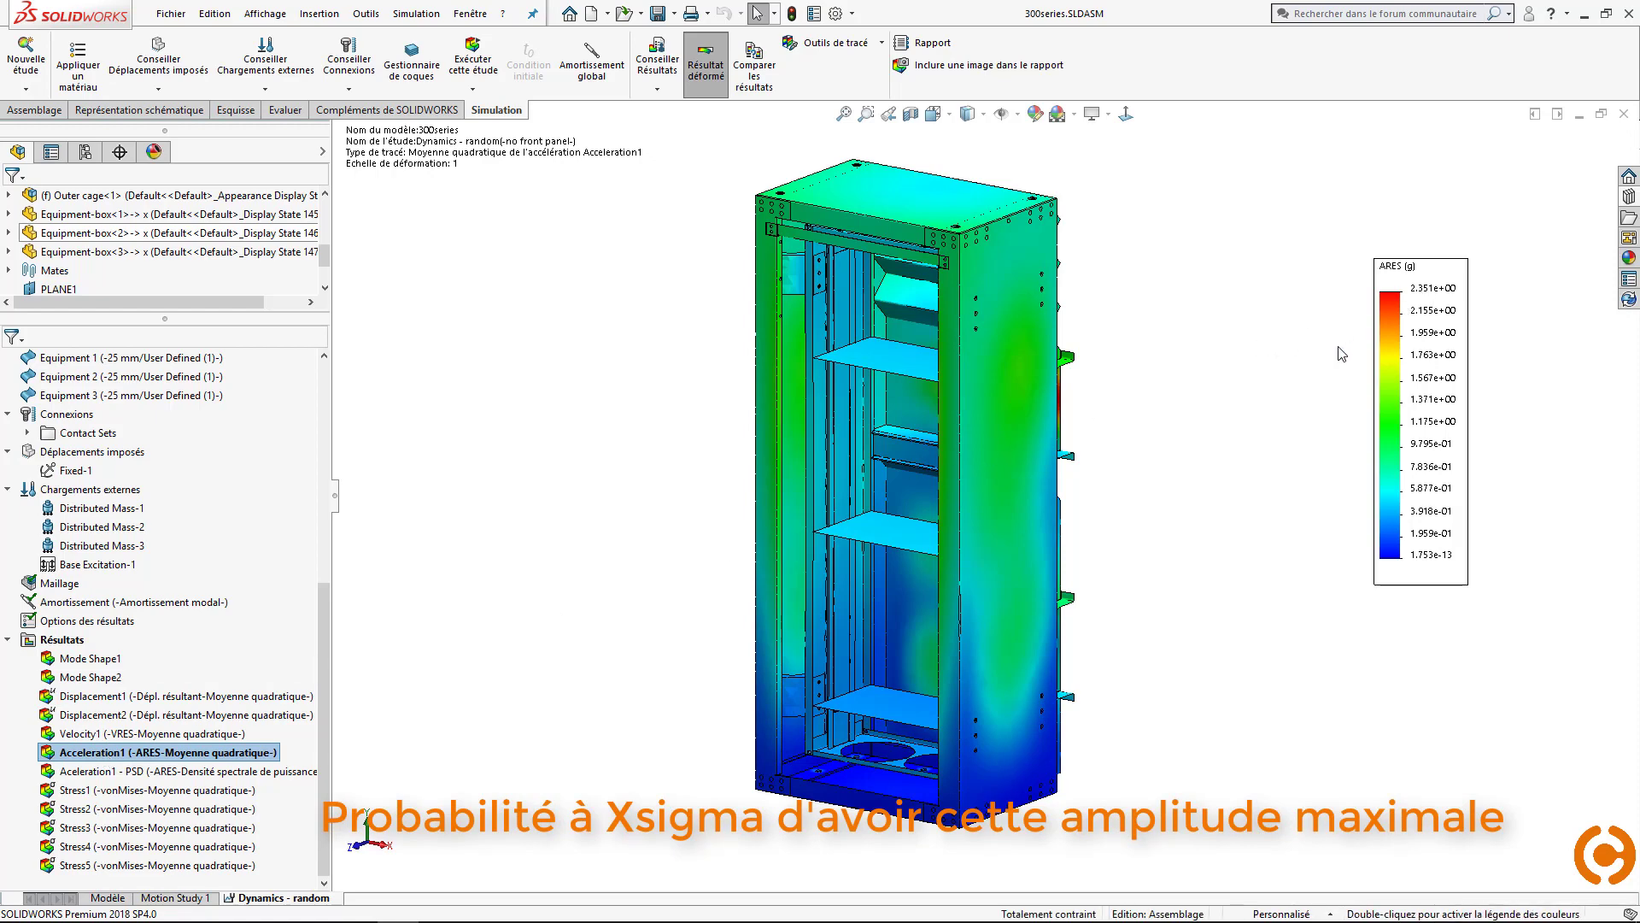
middle_drag(1259, 373, 1089, 379)
scroll(919, 423, down, 5)
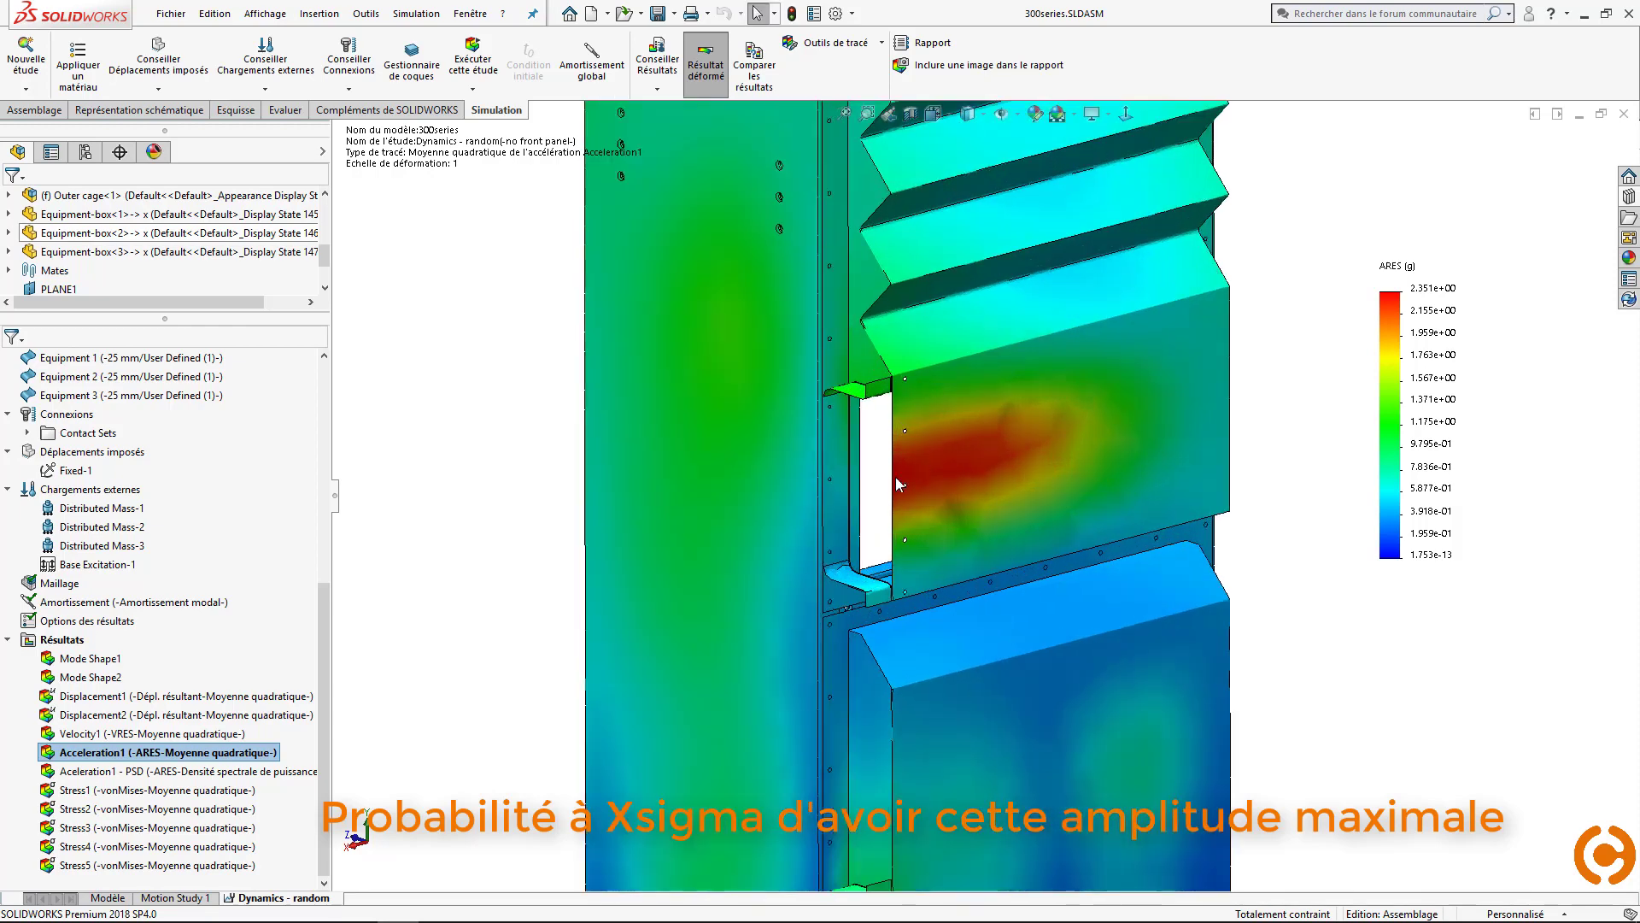
middle_drag(839, 495, 1062, 463)
scroll(1062, 462, up, 2)
scroll(1035, 502, up, 2)
ctrl+middle_drag(1005, 589, 1083, 530)
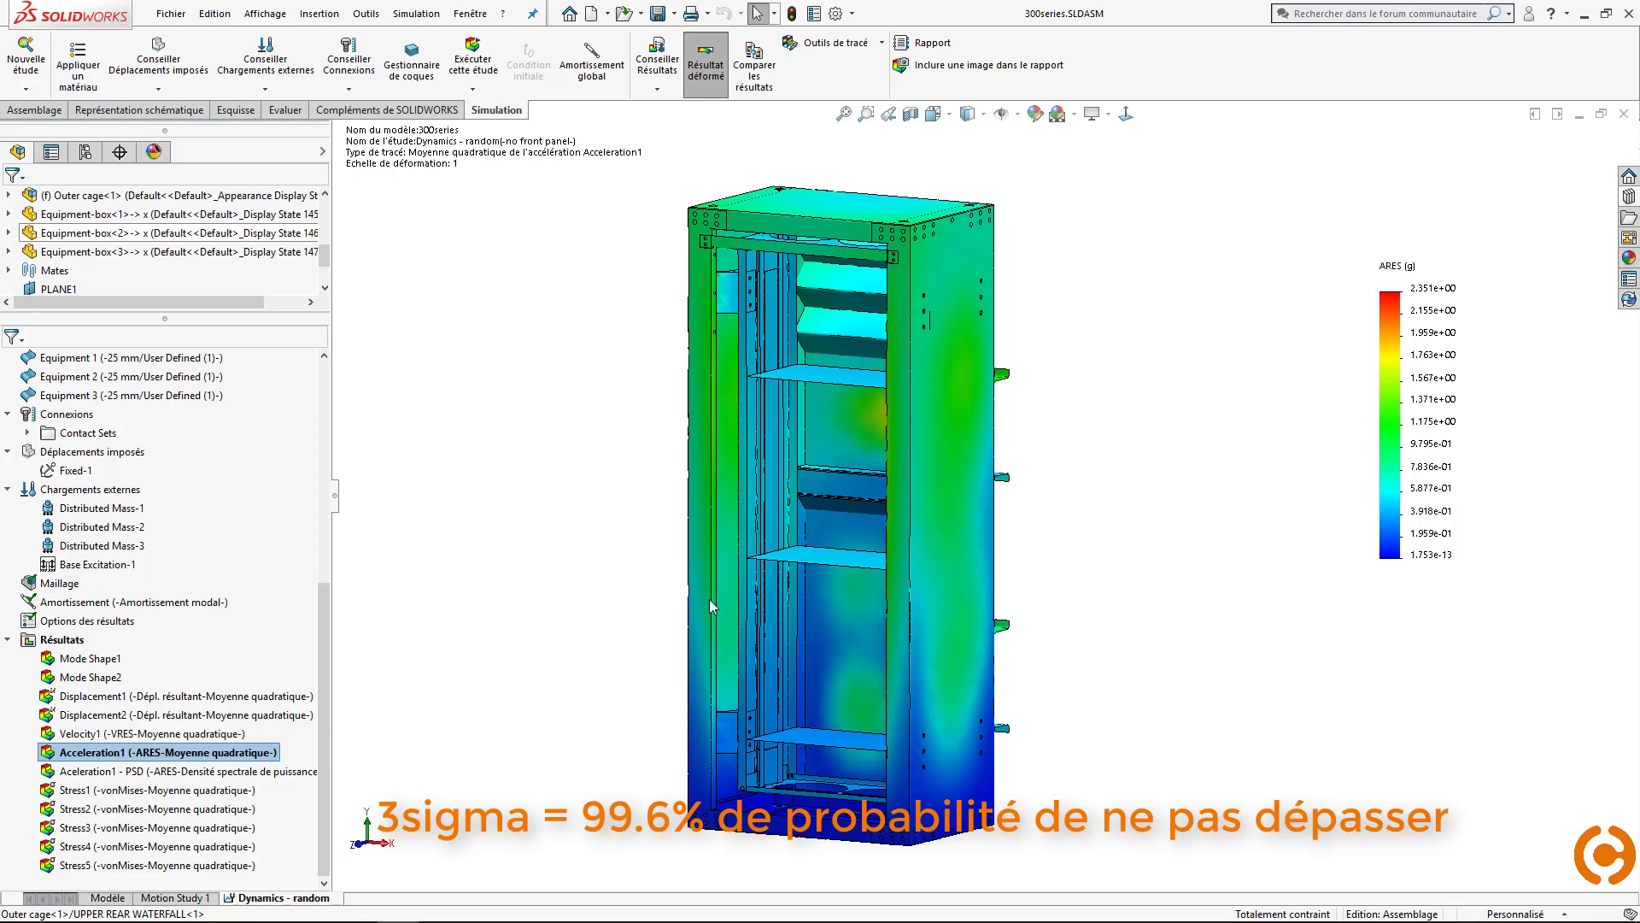
- Display the random study's RMS von Mises stress plots Stress1 and Stress2
click(172, 792)
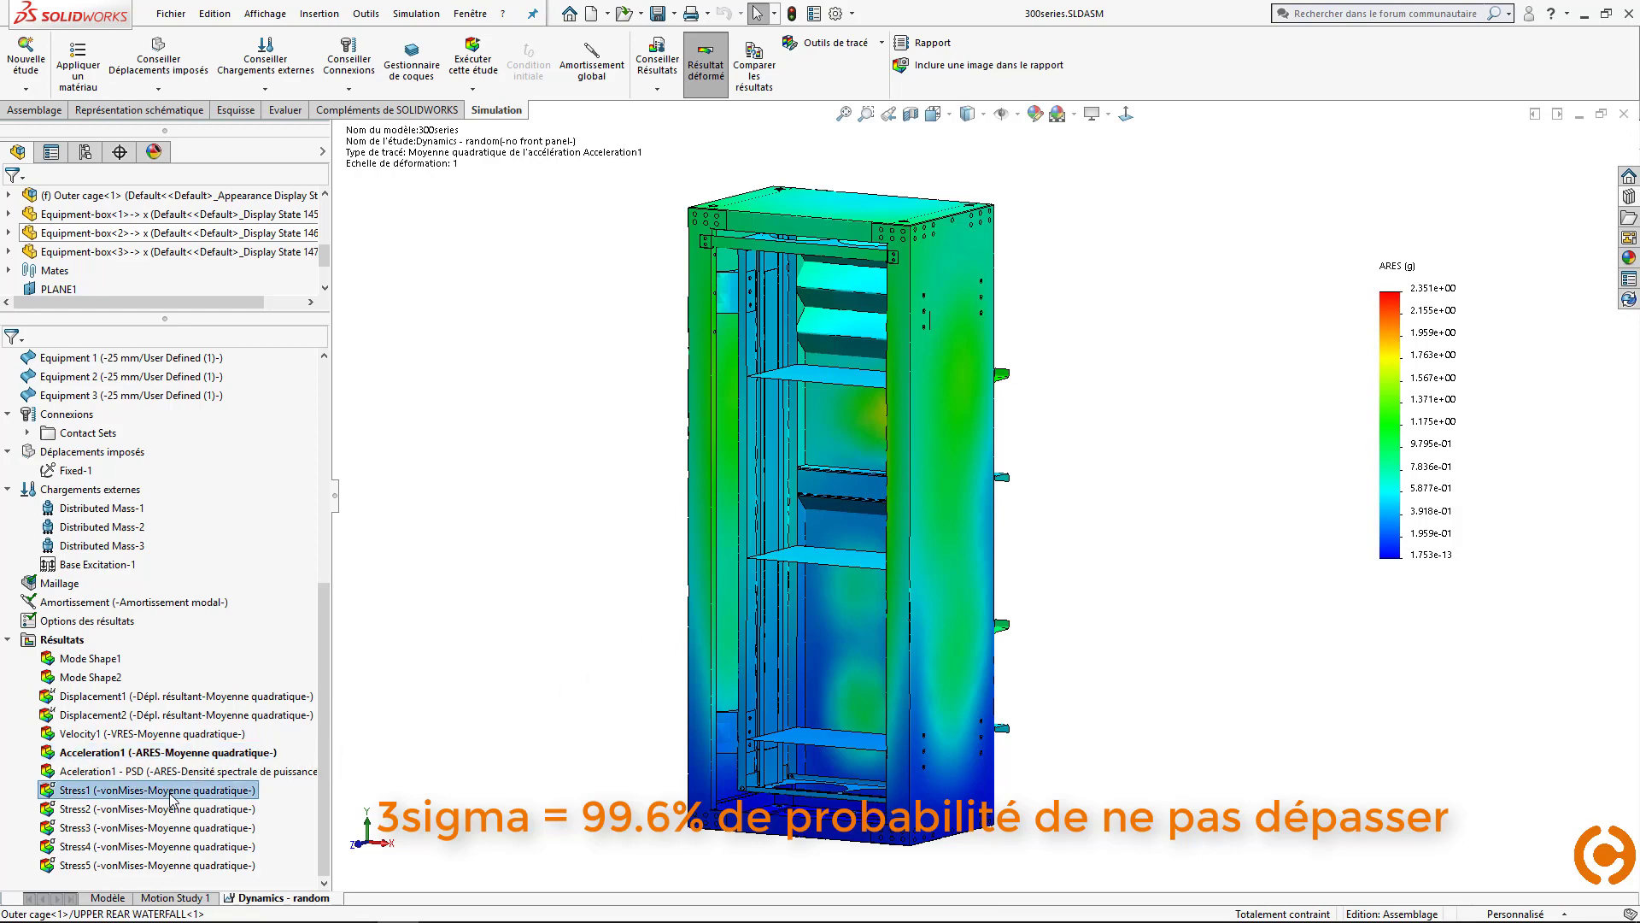
double_click(171, 792)
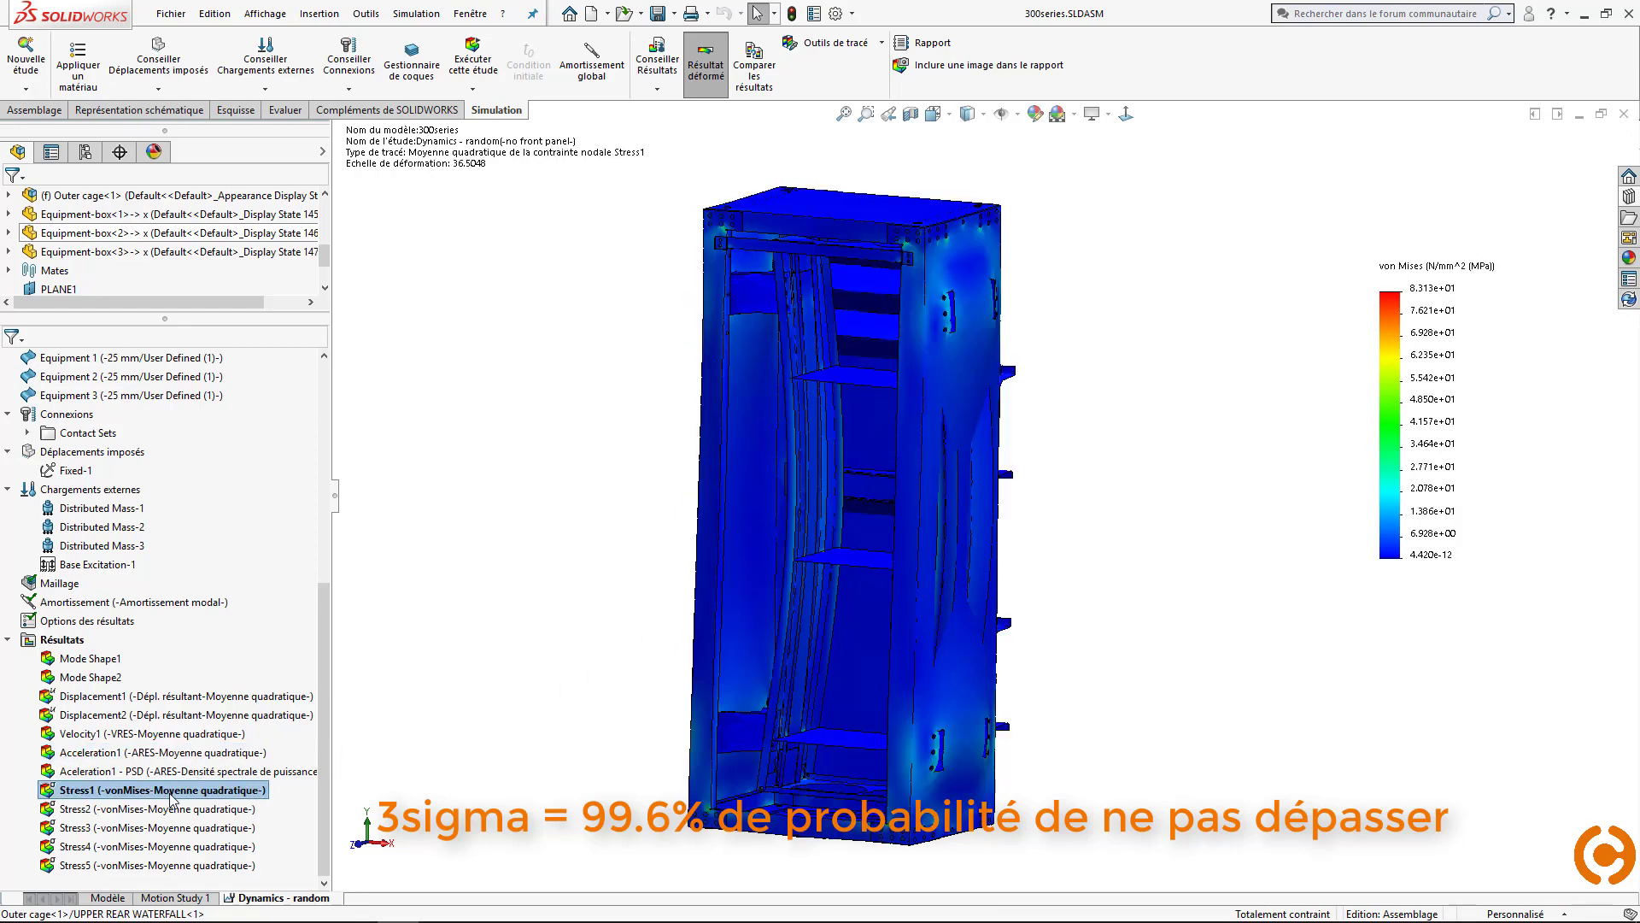
click(246, 810)
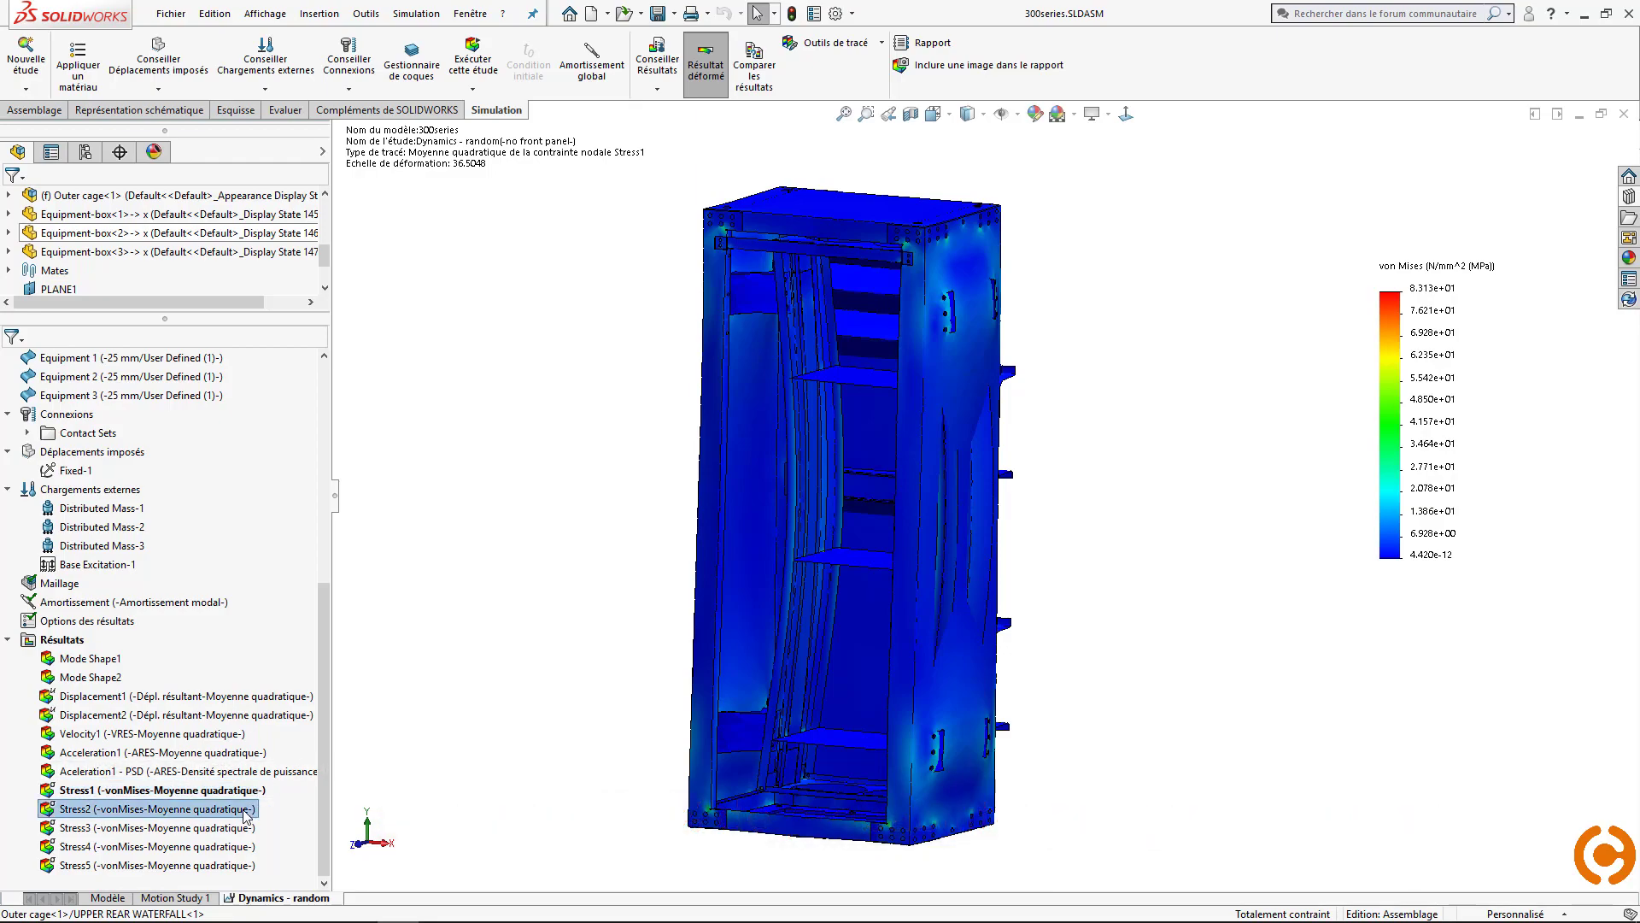
double_click(246, 809)
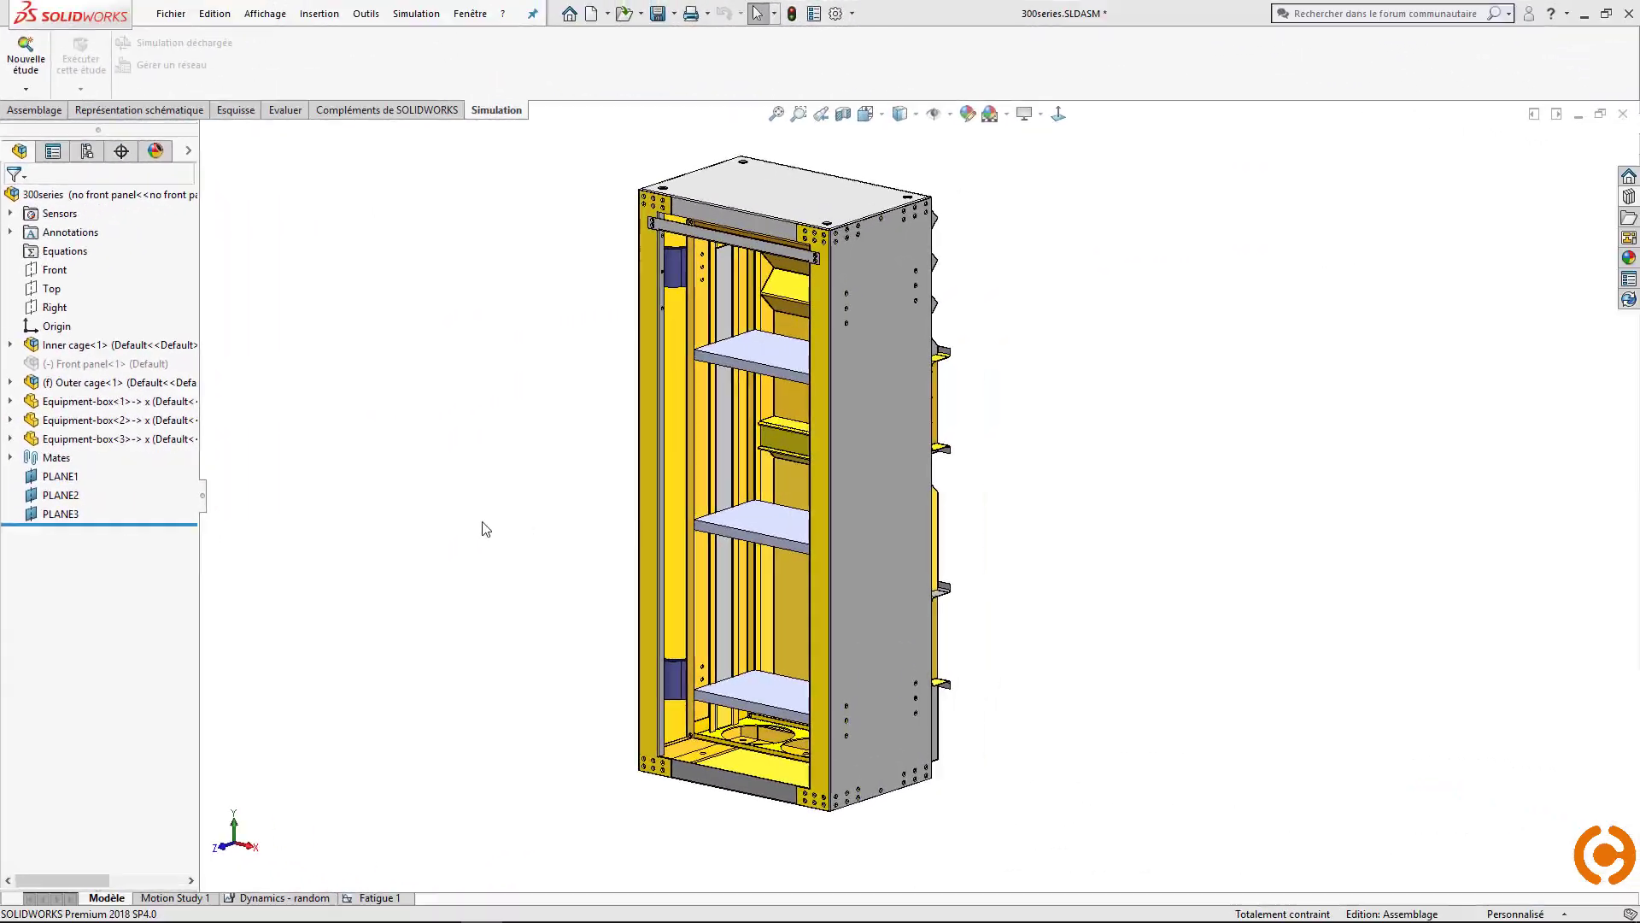
- From the Dynamics - random study, review the fatigue types offered for a new study, and cancel without creating one
click(310, 895)
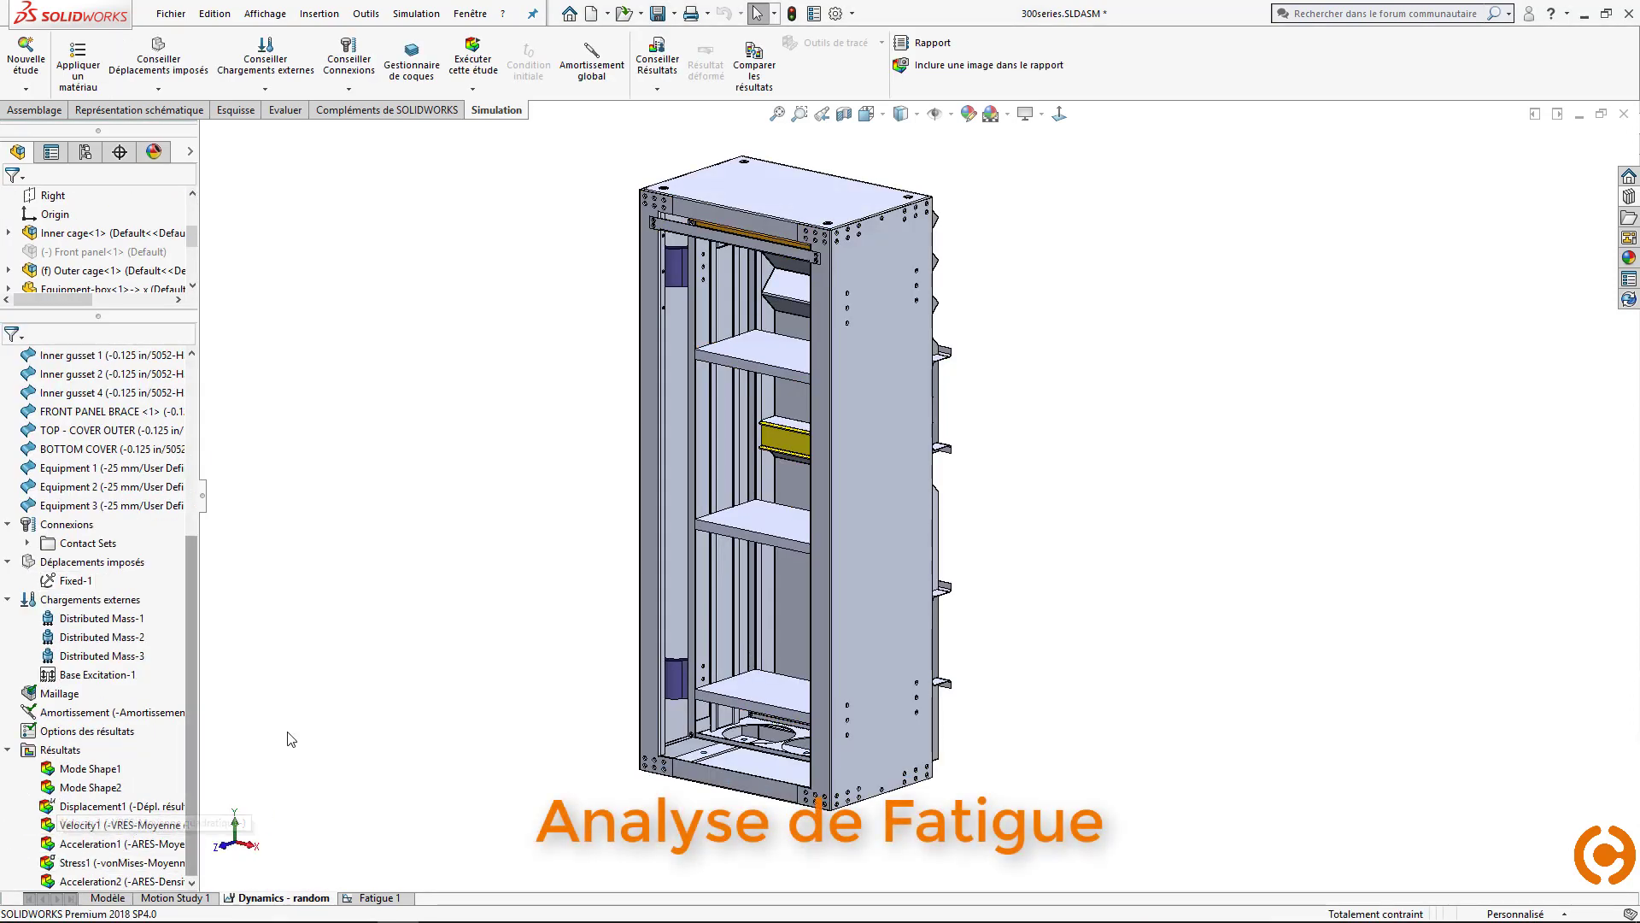
click(26, 57)
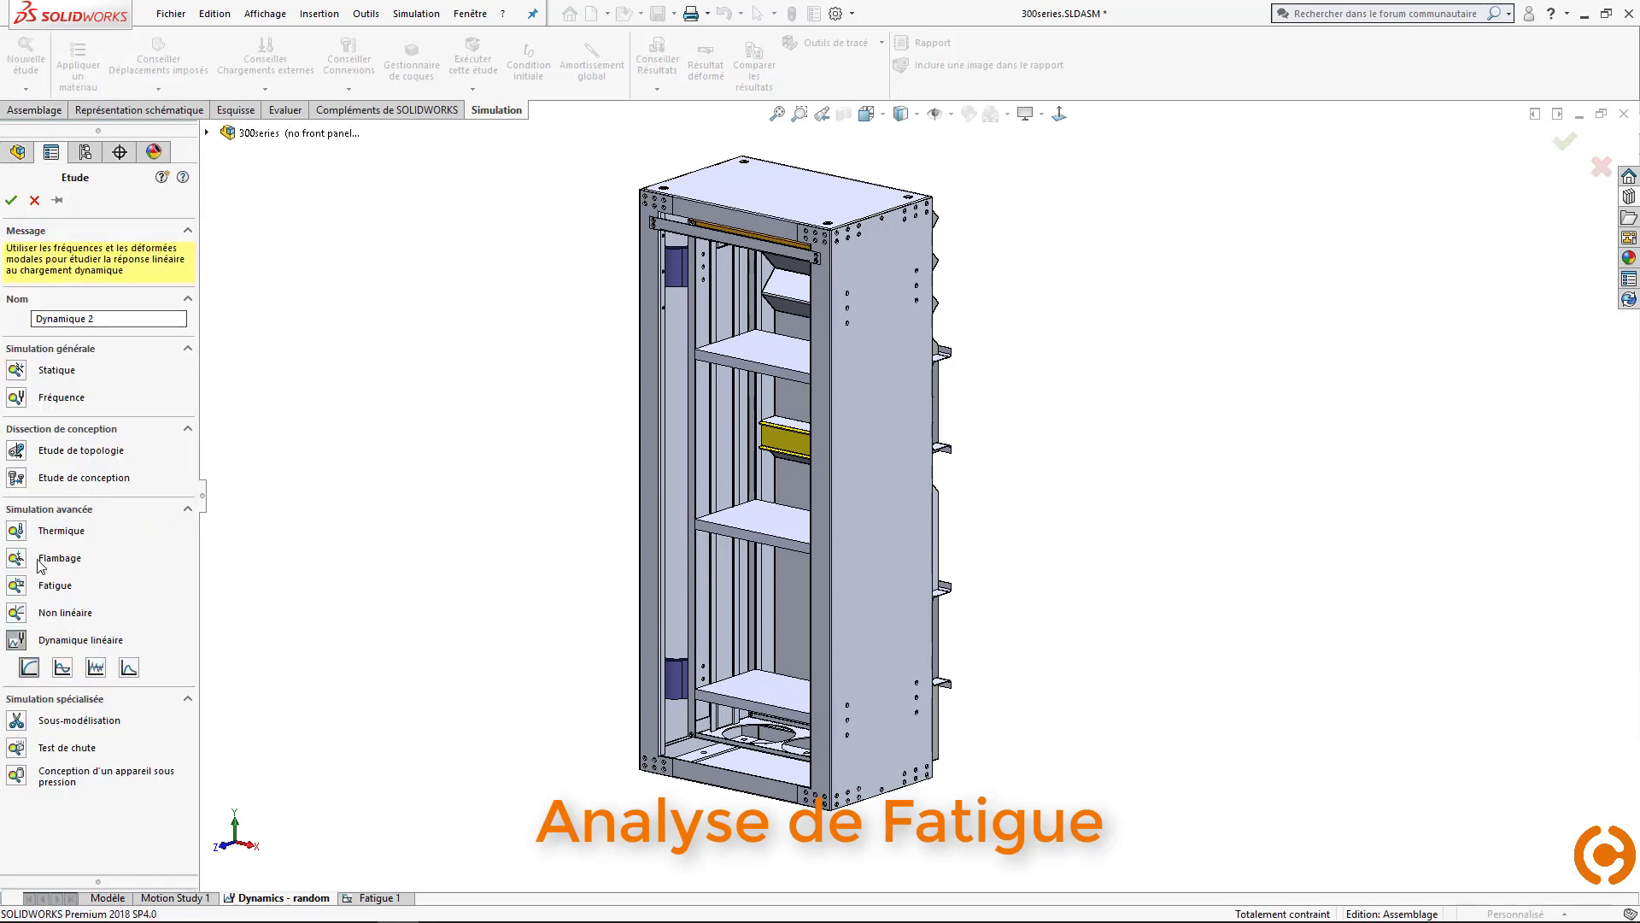
click(24, 586)
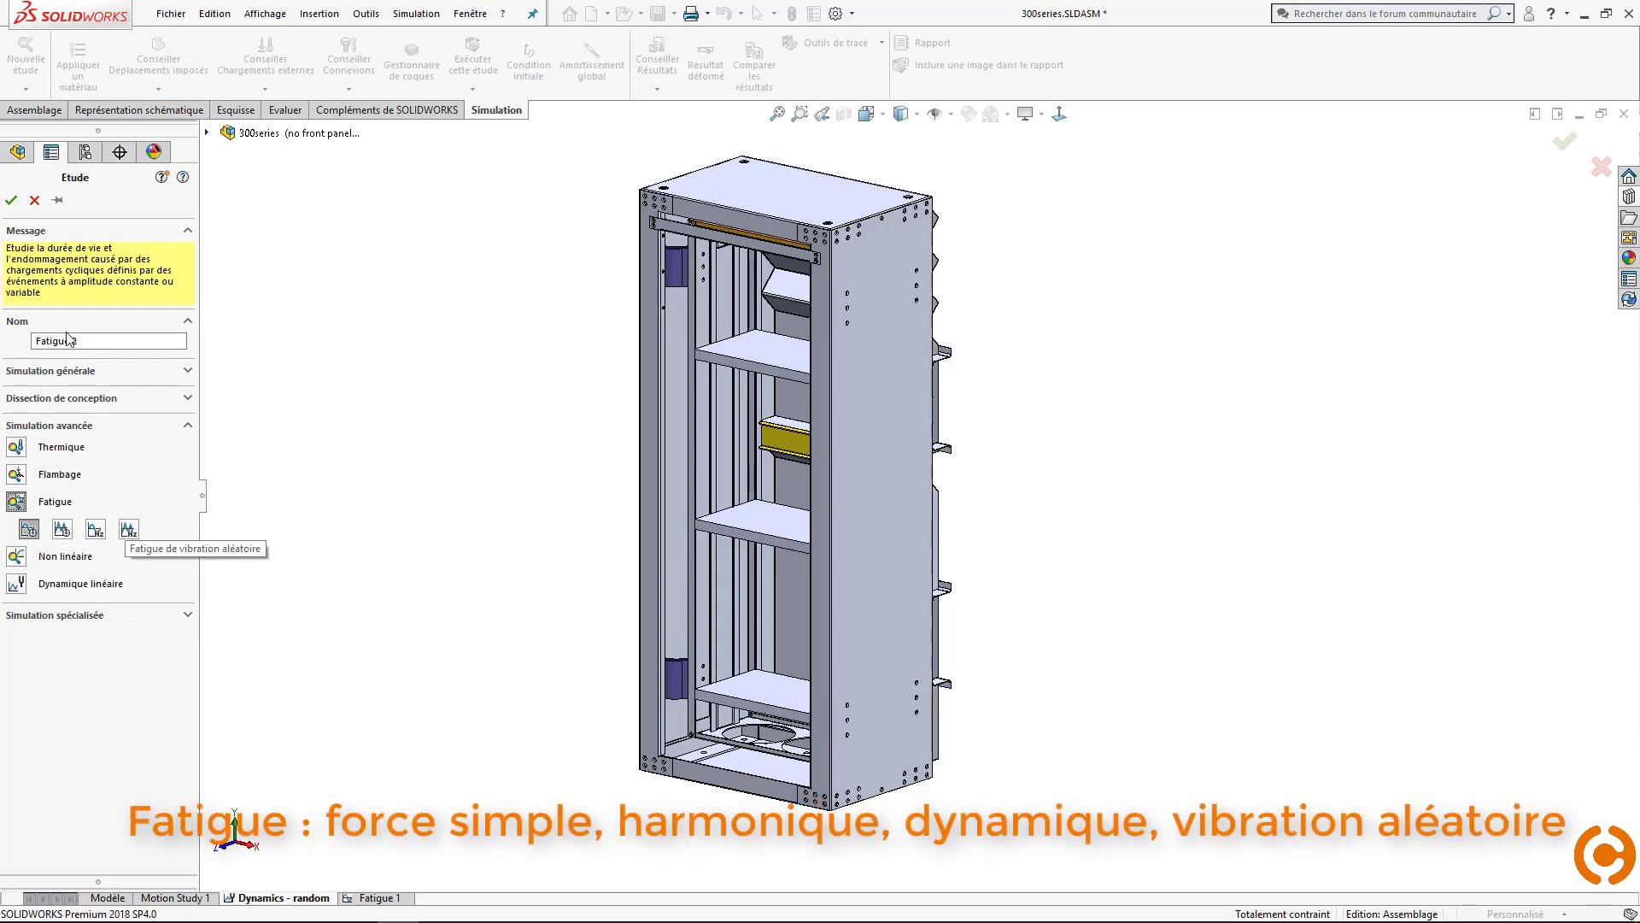
click(34, 199)
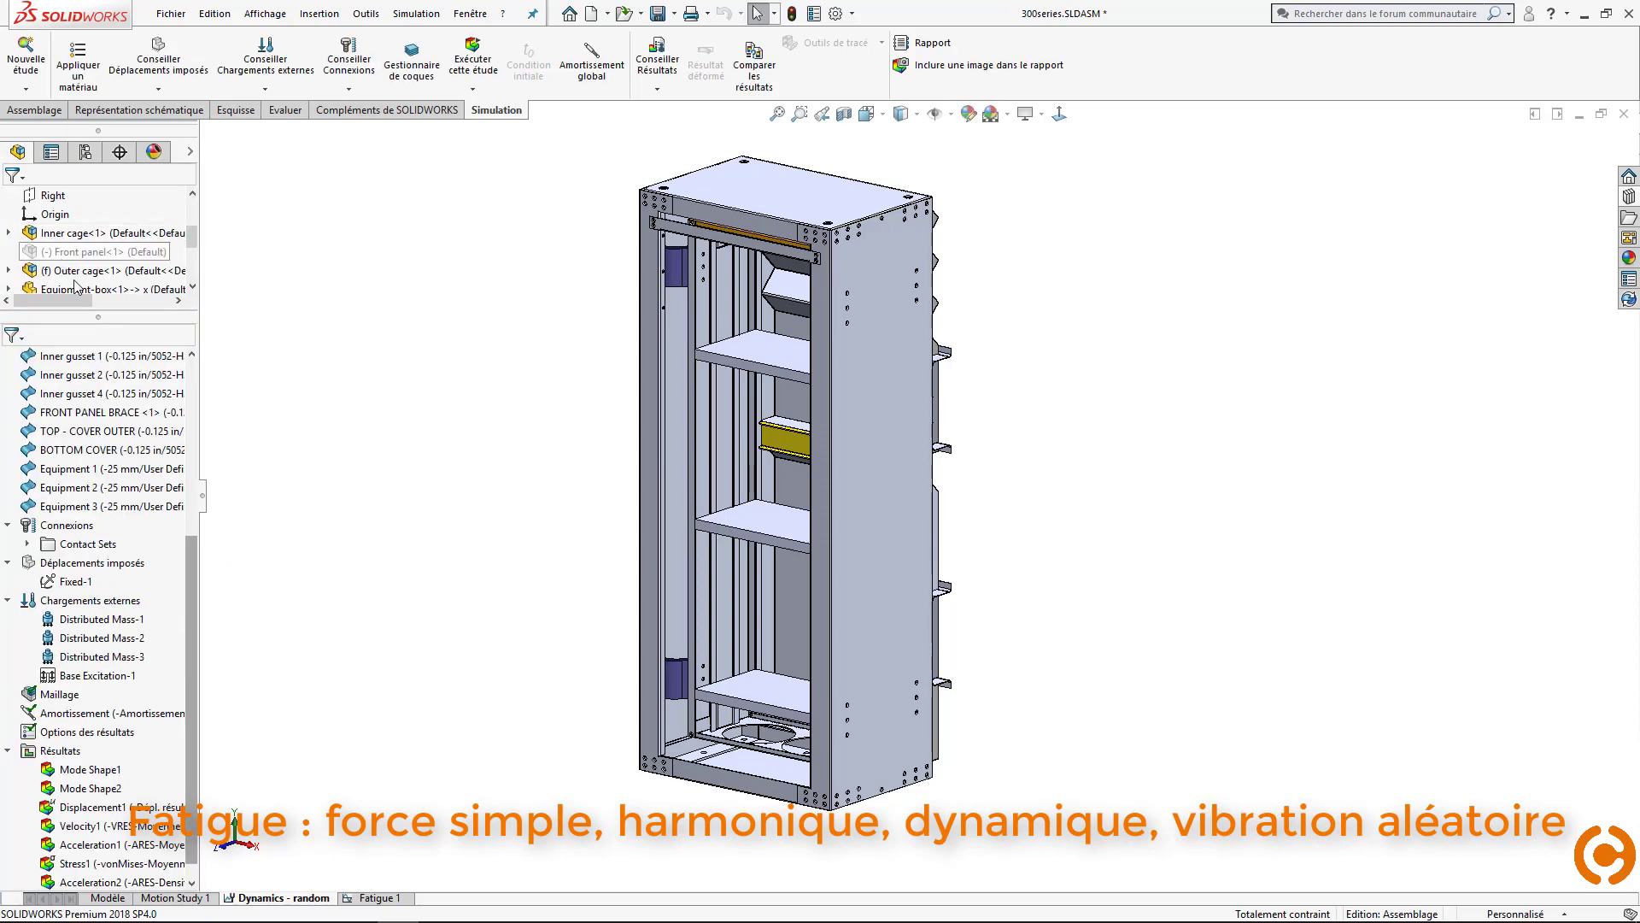
- Open the Fatigue 1 study and inspect the source study and duration of its random vibration Event-1, cancelling without changes
click(379, 898)
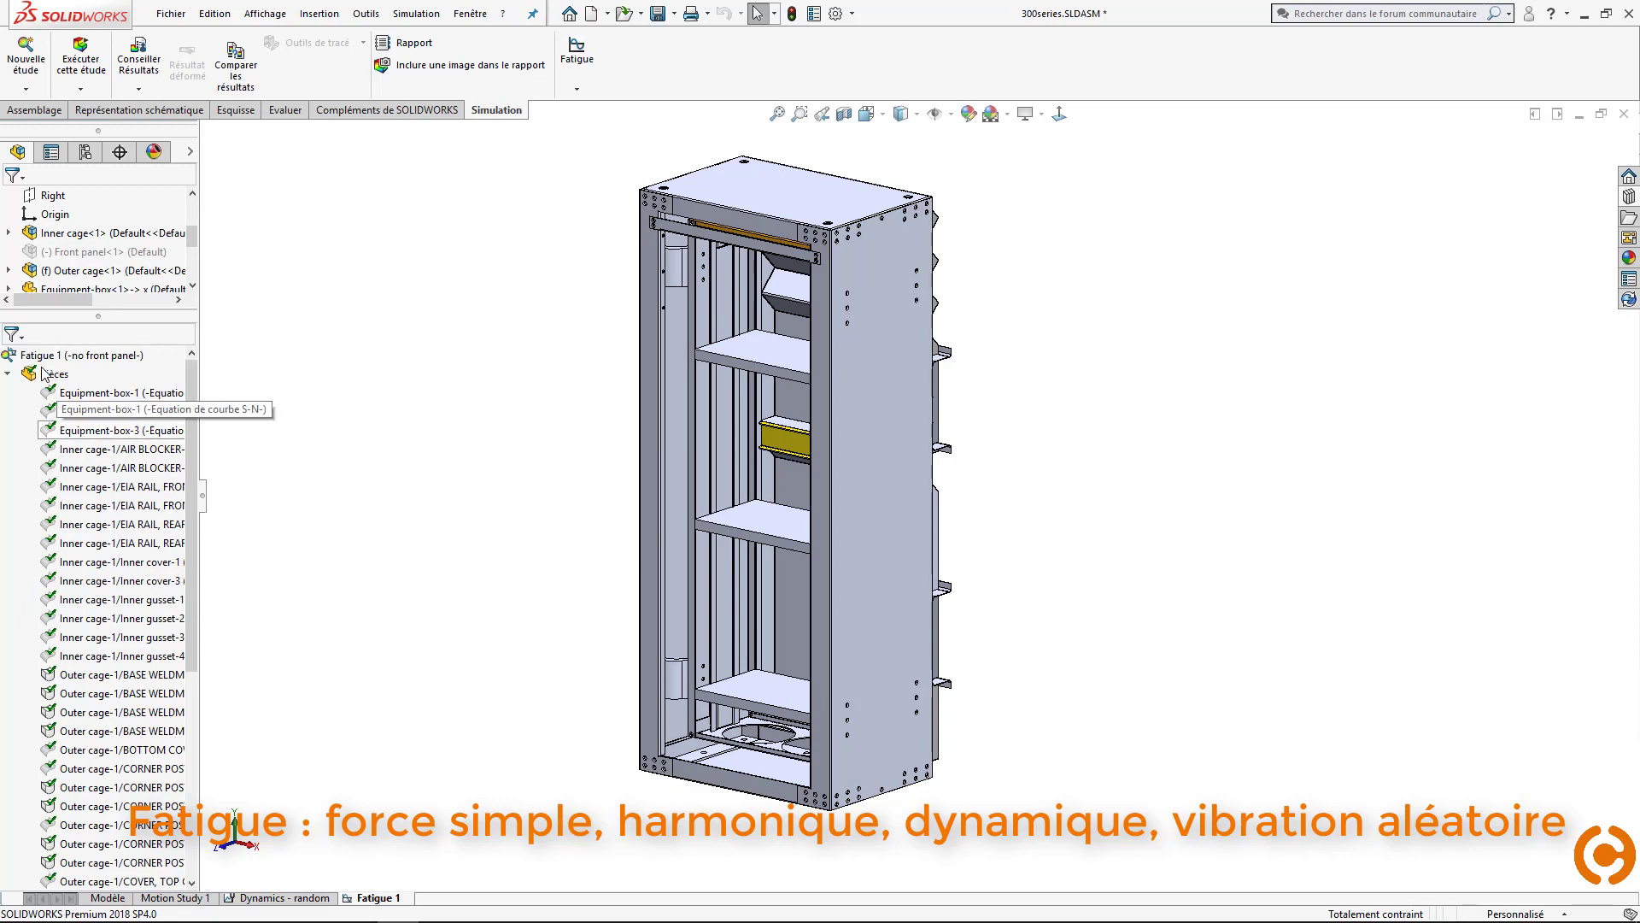
click(9, 375)
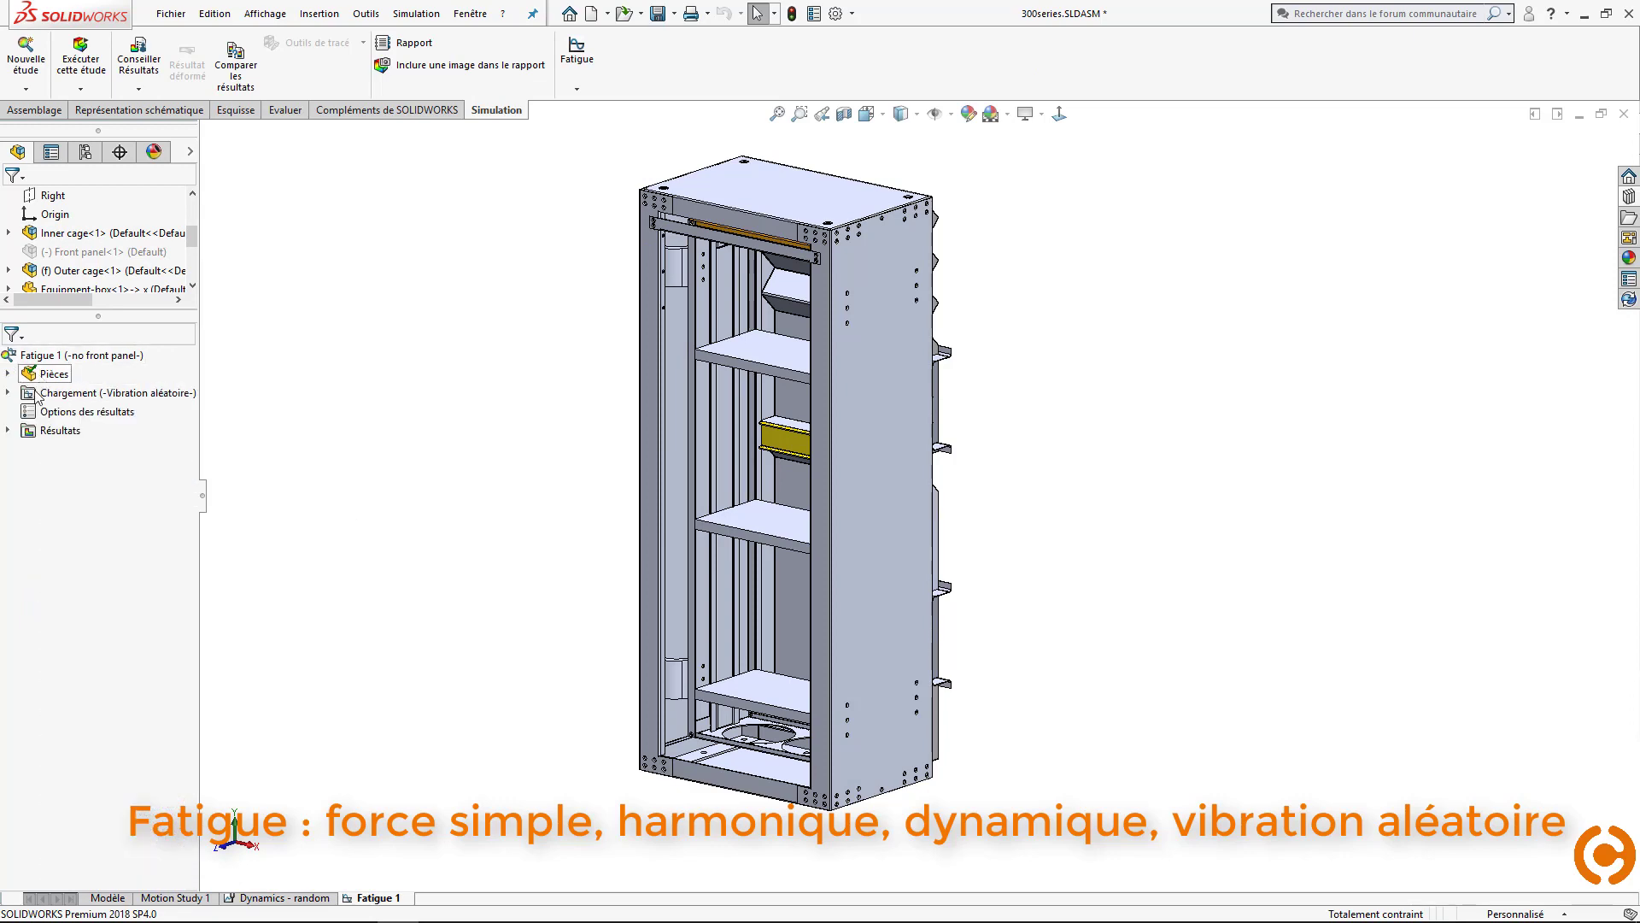
click(9, 393)
click(66, 412)
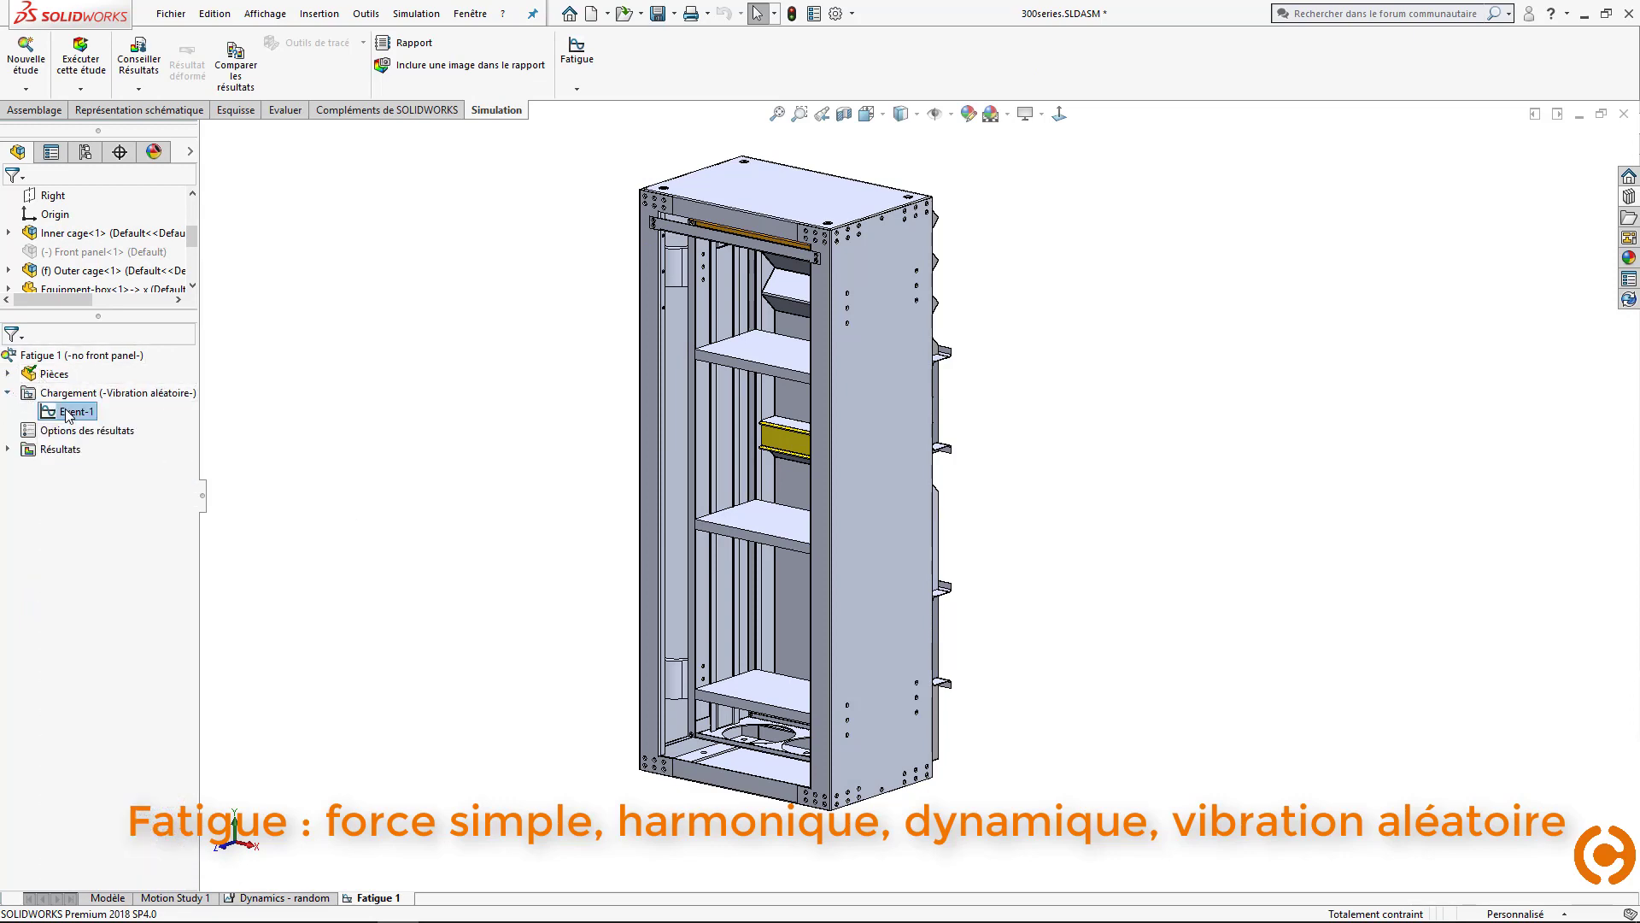
double_click(66, 412)
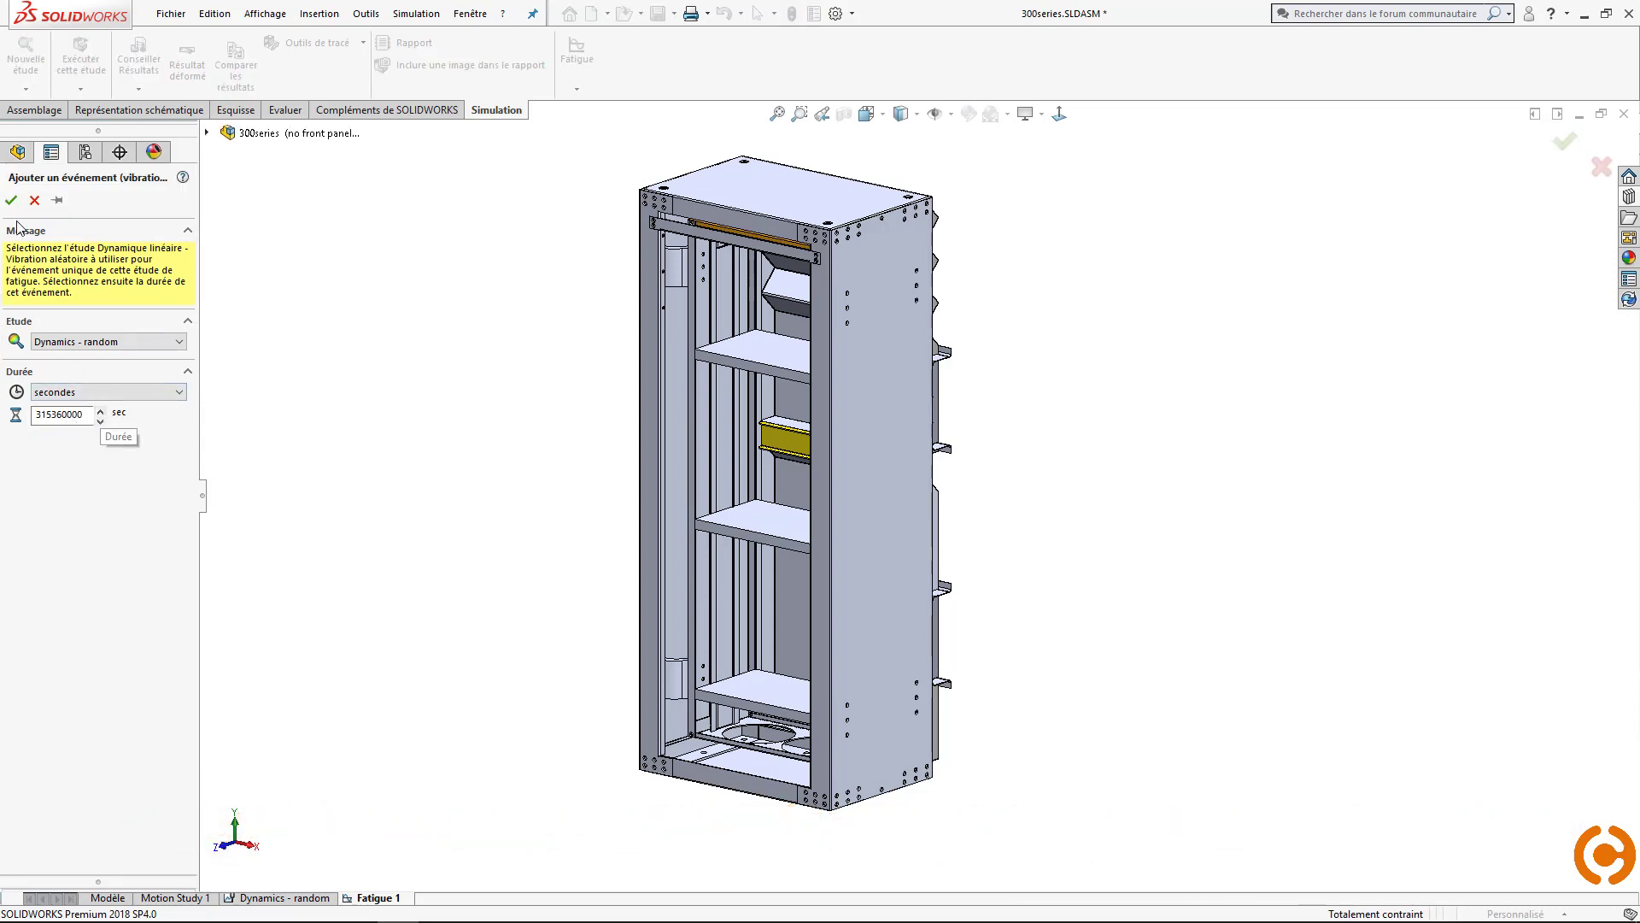
click(34, 200)
- Inspect the fatigue S-N data of the Fatigue 1 parts and plot the S-N curve, leaving the material unchanged
right_click(58, 374)
click(113, 393)
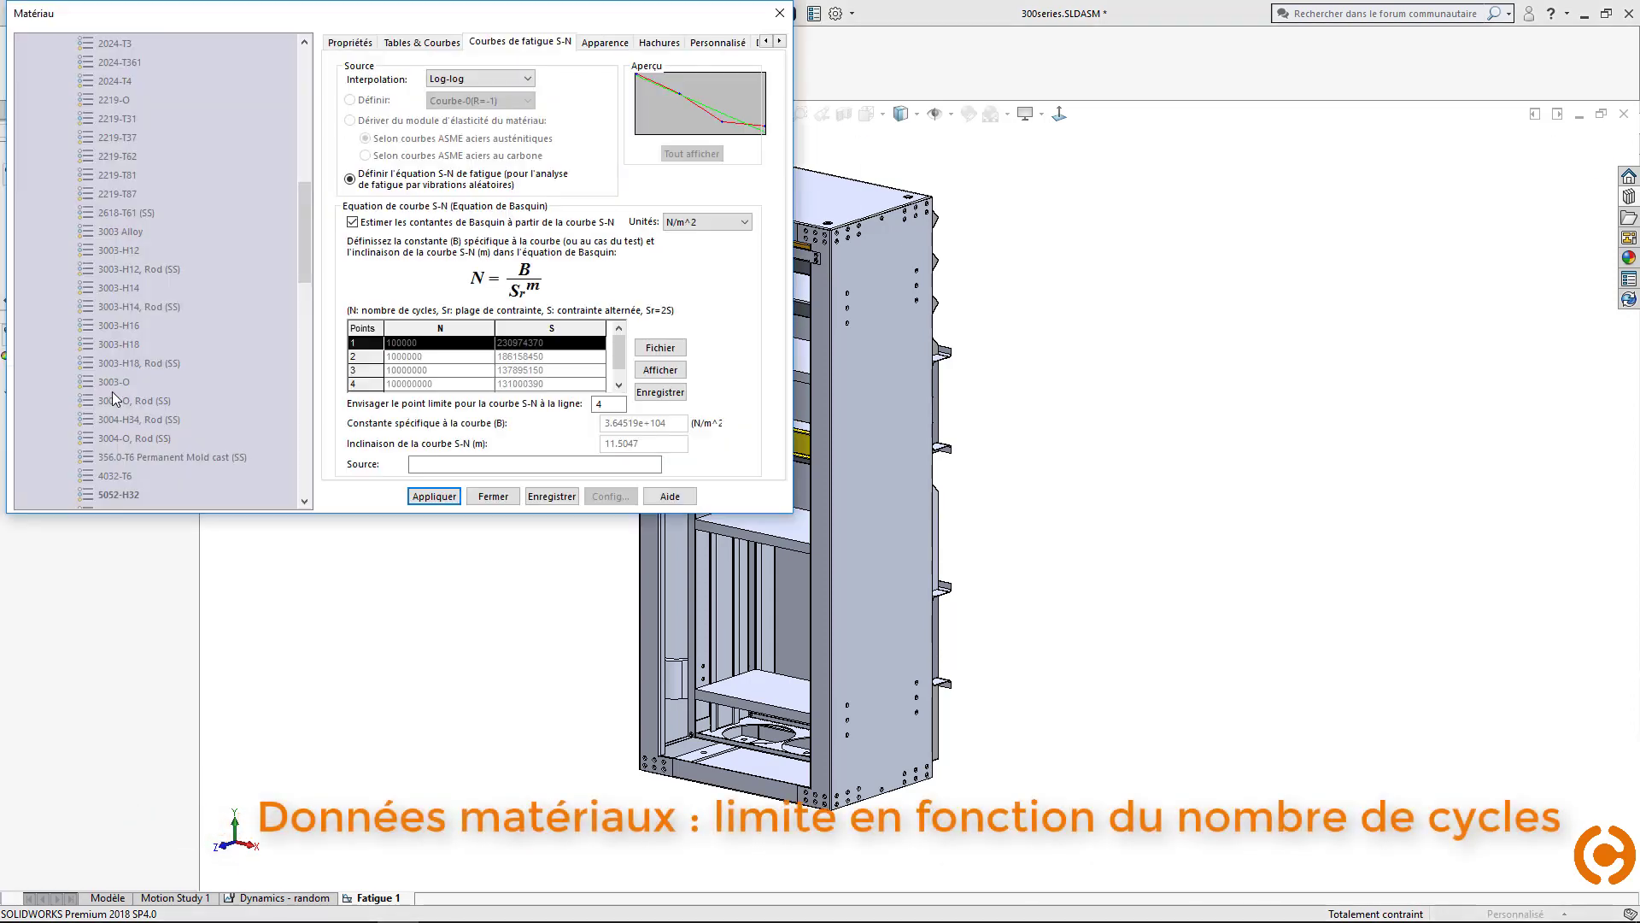
click(660, 369)
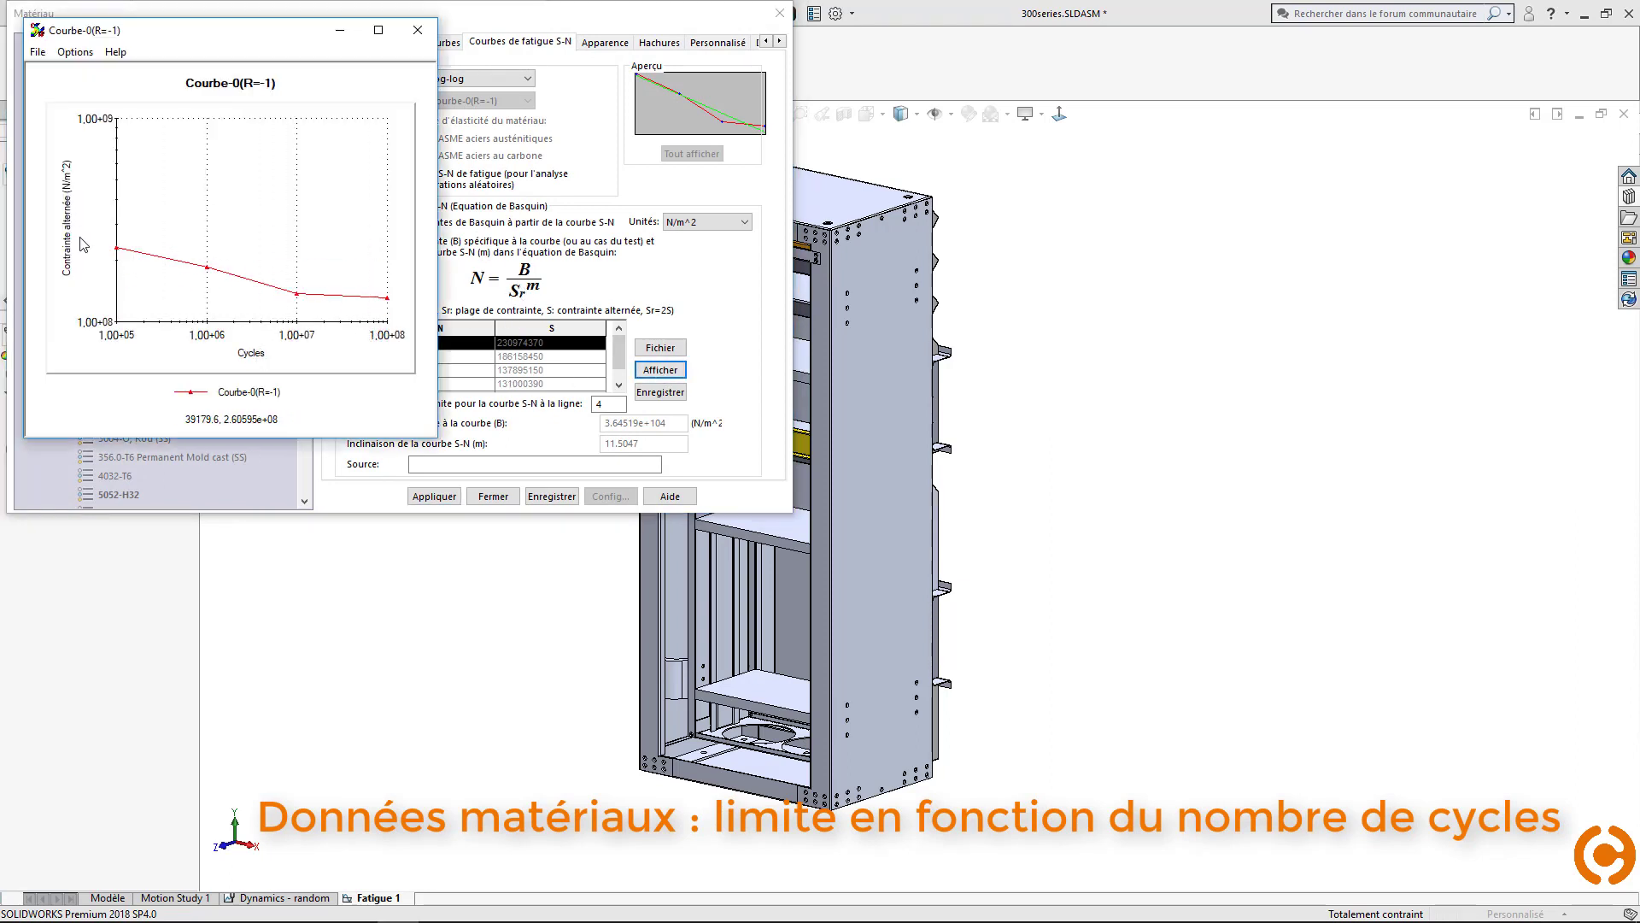
click(418, 30)
click(775, 17)
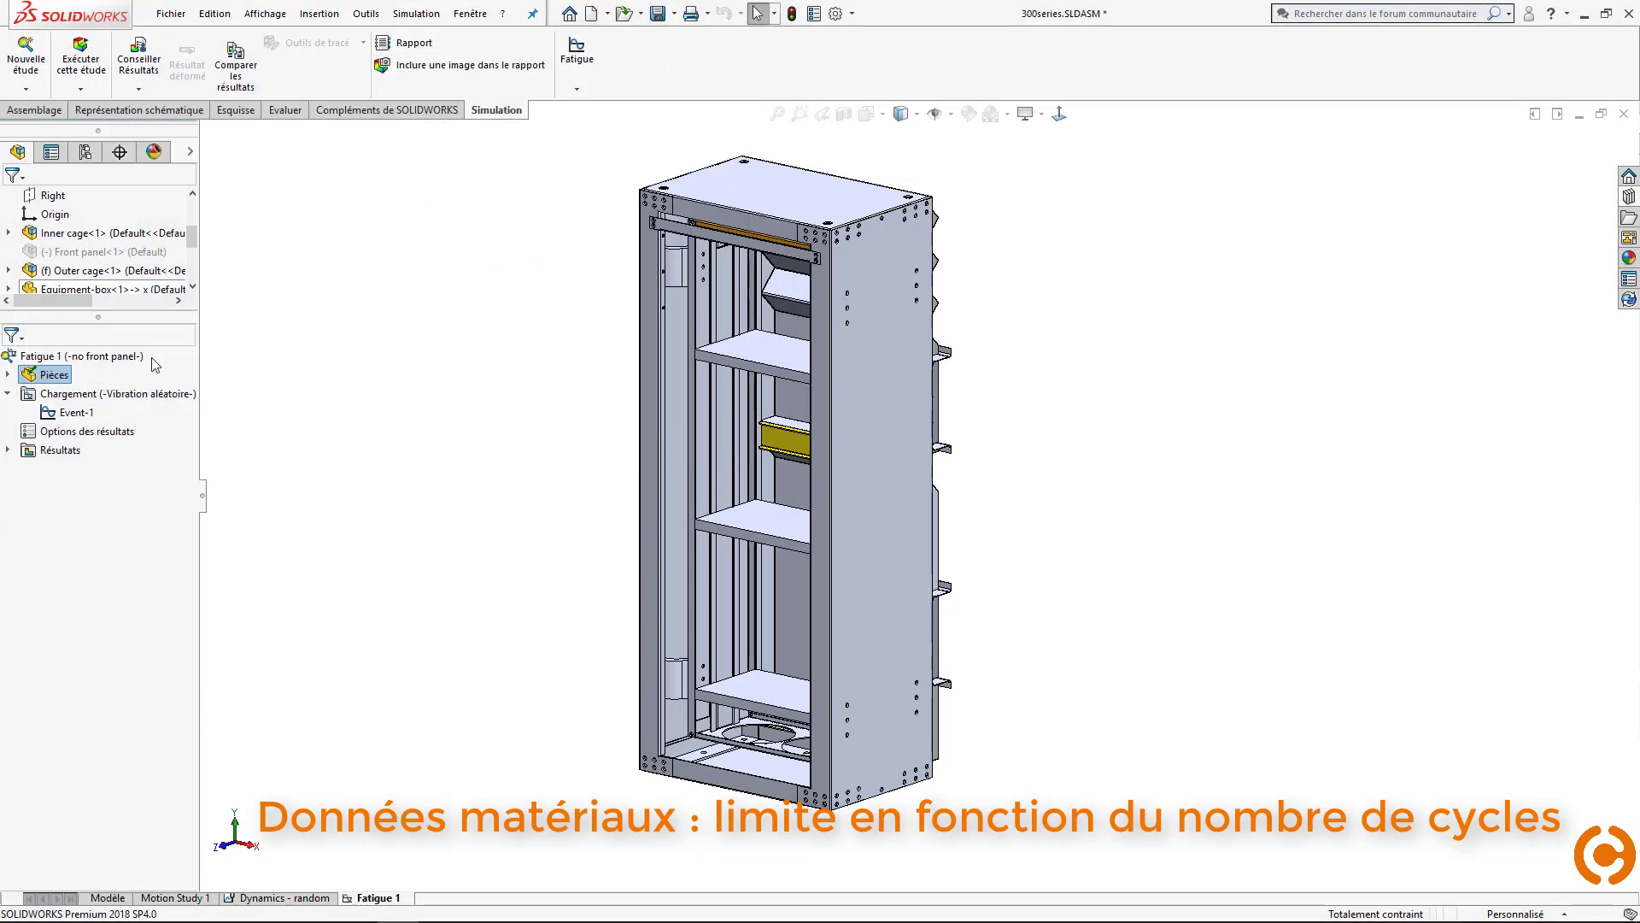
- Review the calculation method options in the Fatigue 1 study properties and keep them as they are
right_click(65, 357)
click(205, 485)
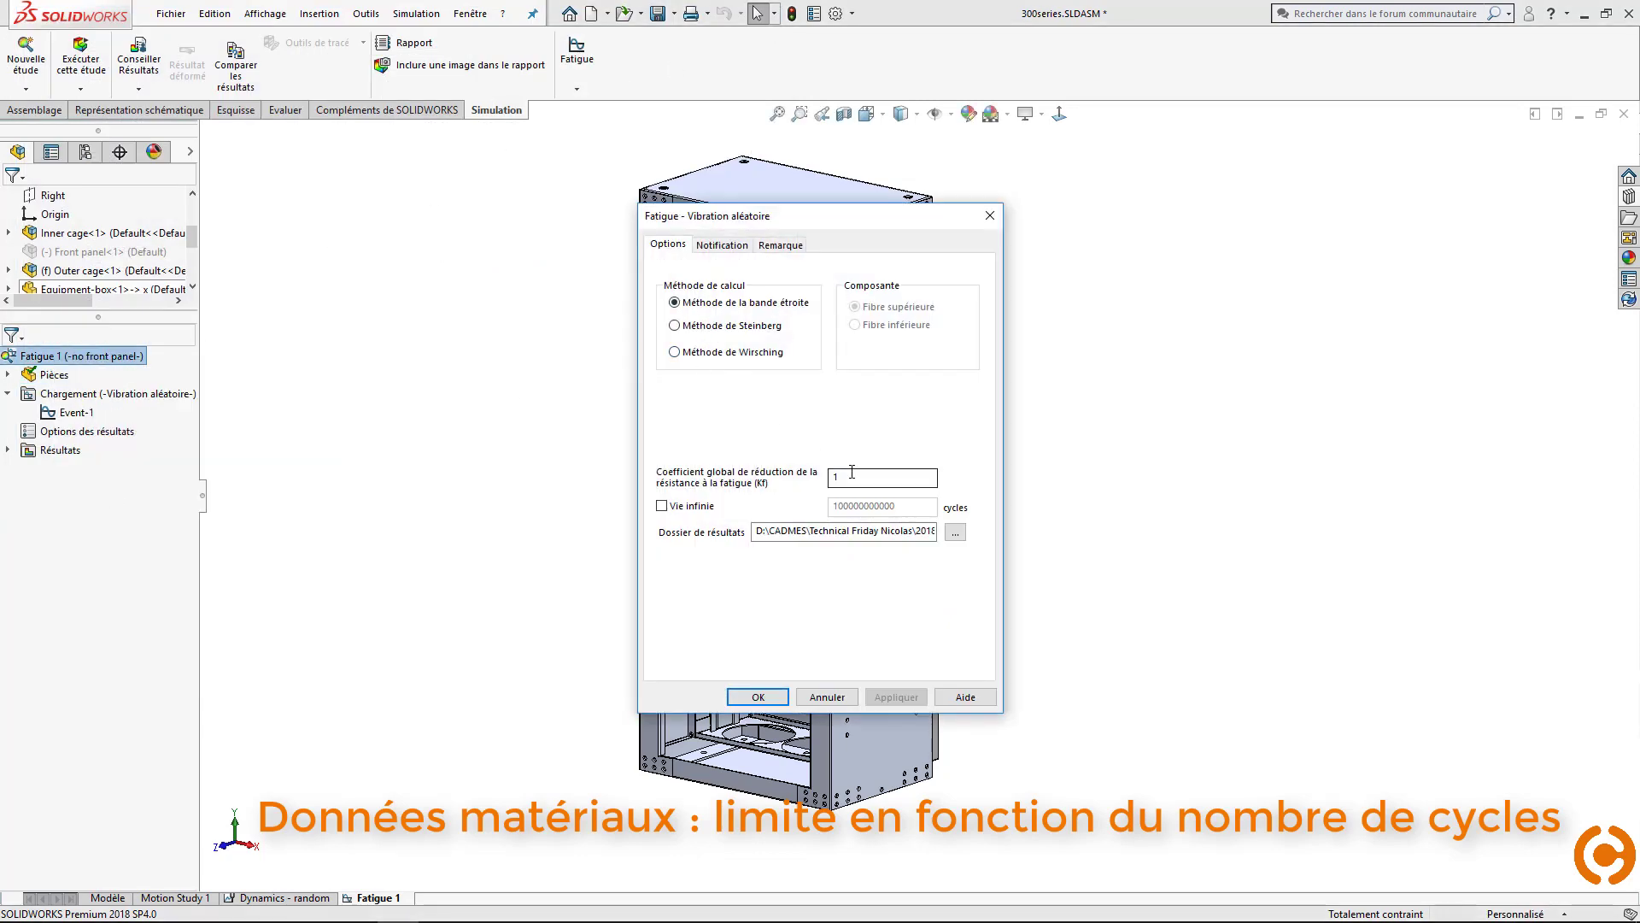
click(757, 696)
- Display the Results1 damage plot of Fatigue 1 and examine the maximum-damage area at the cabinet's rear fasteners
click(8, 450)
click(87, 469)
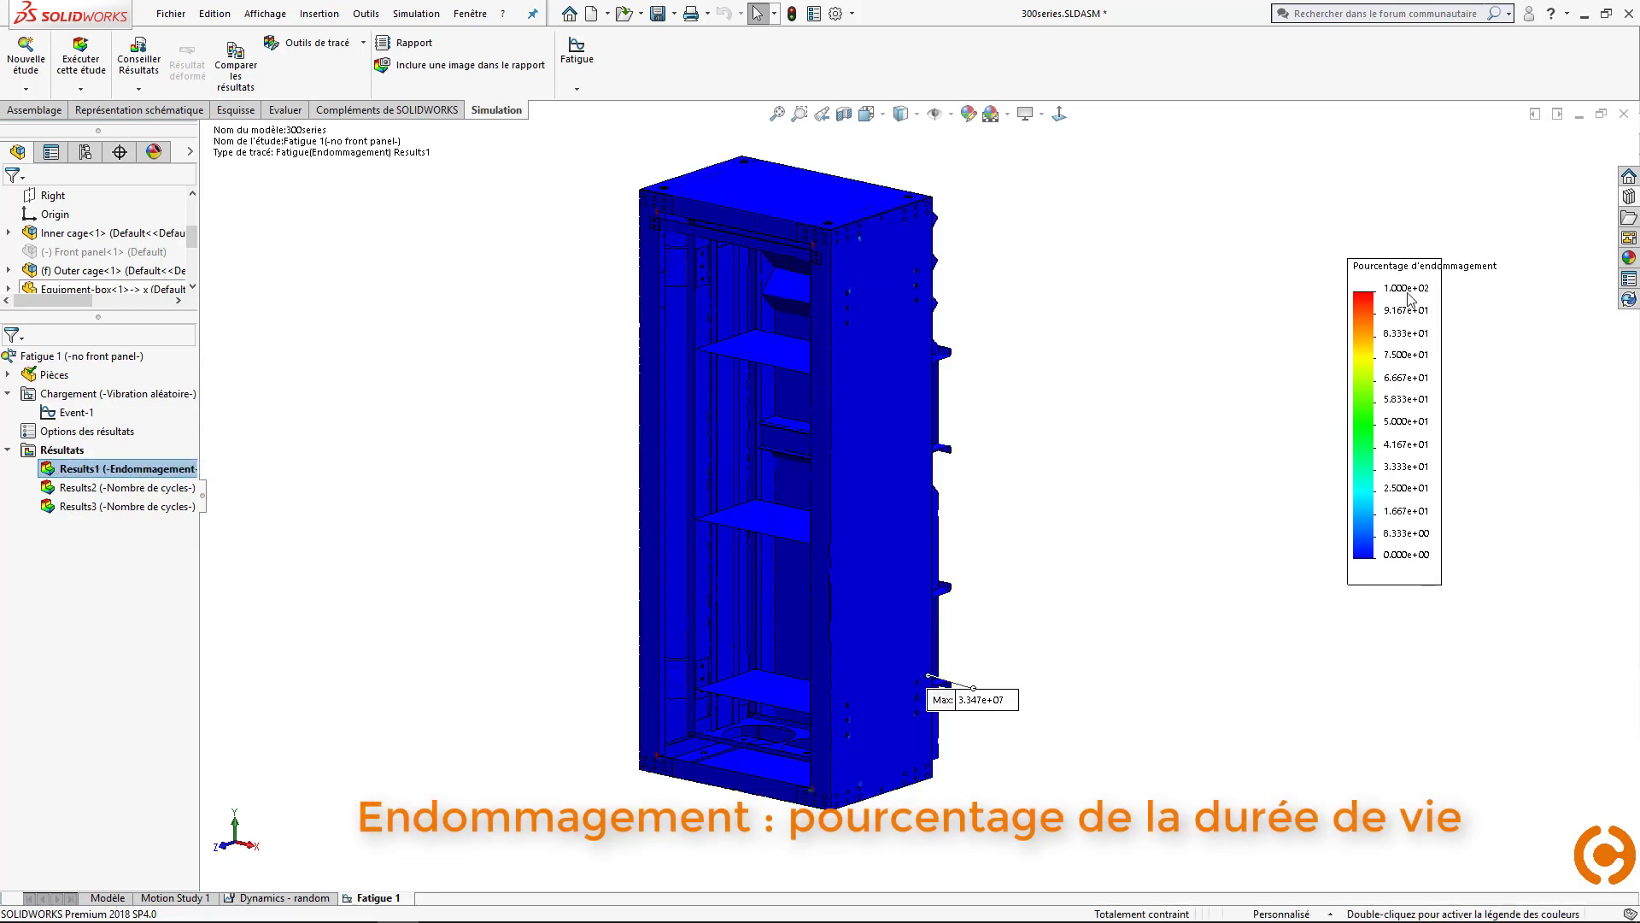
middle_drag(978, 649, 672, 619)
scroll(716, 706, down, 3)
scroll(716, 705, down, 10)
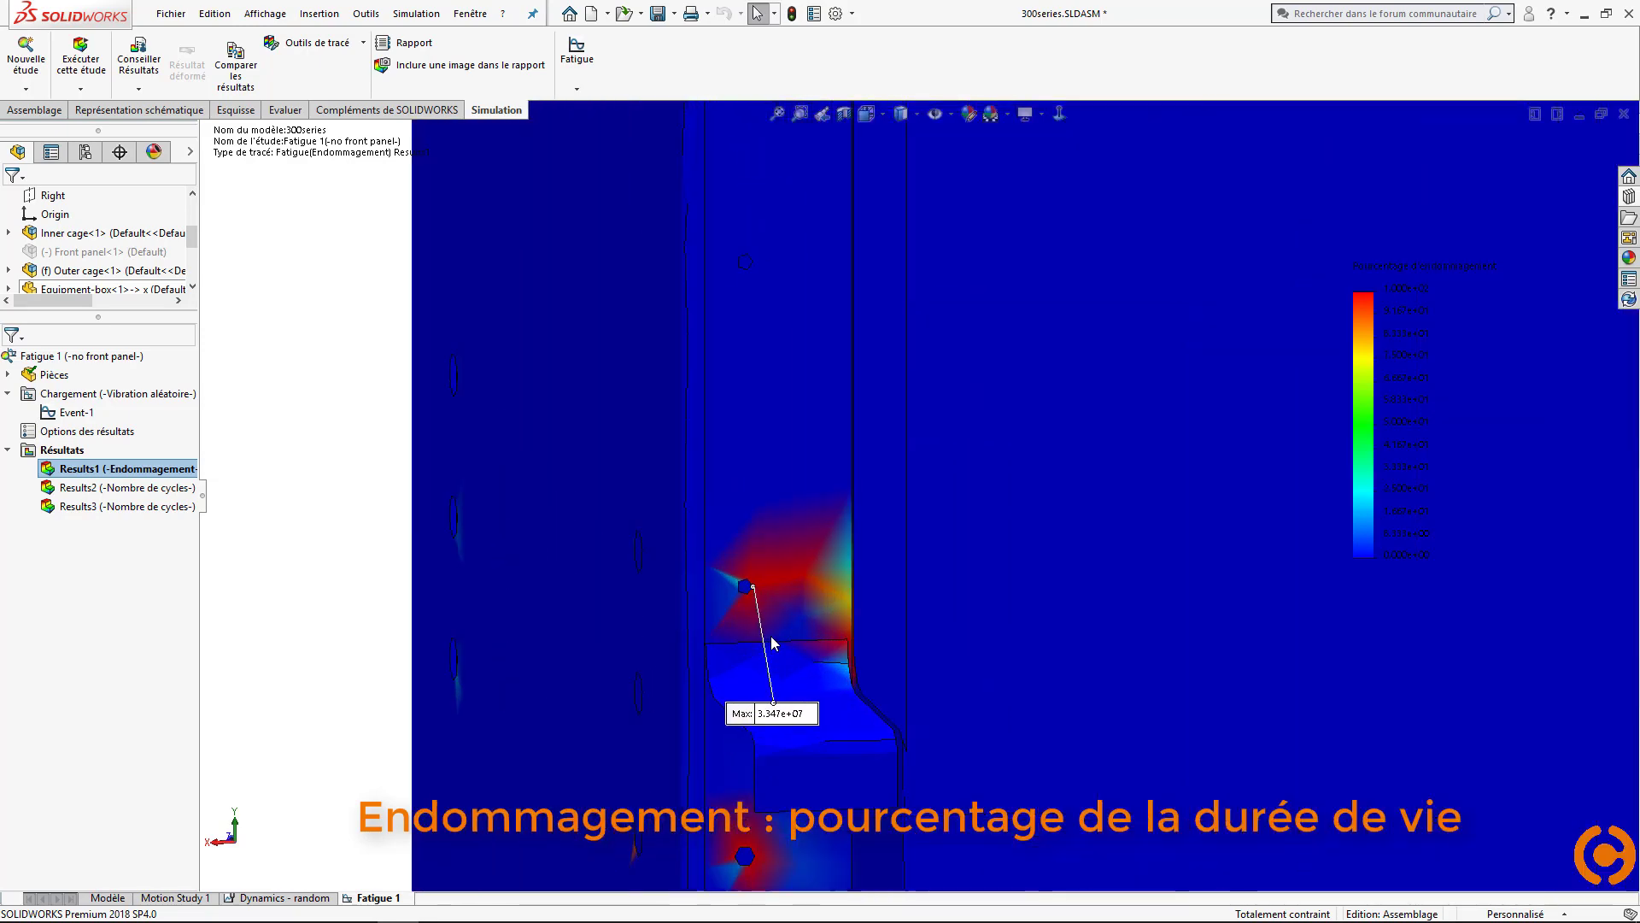
middle_drag(826, 516, 821, 533)
key(f)
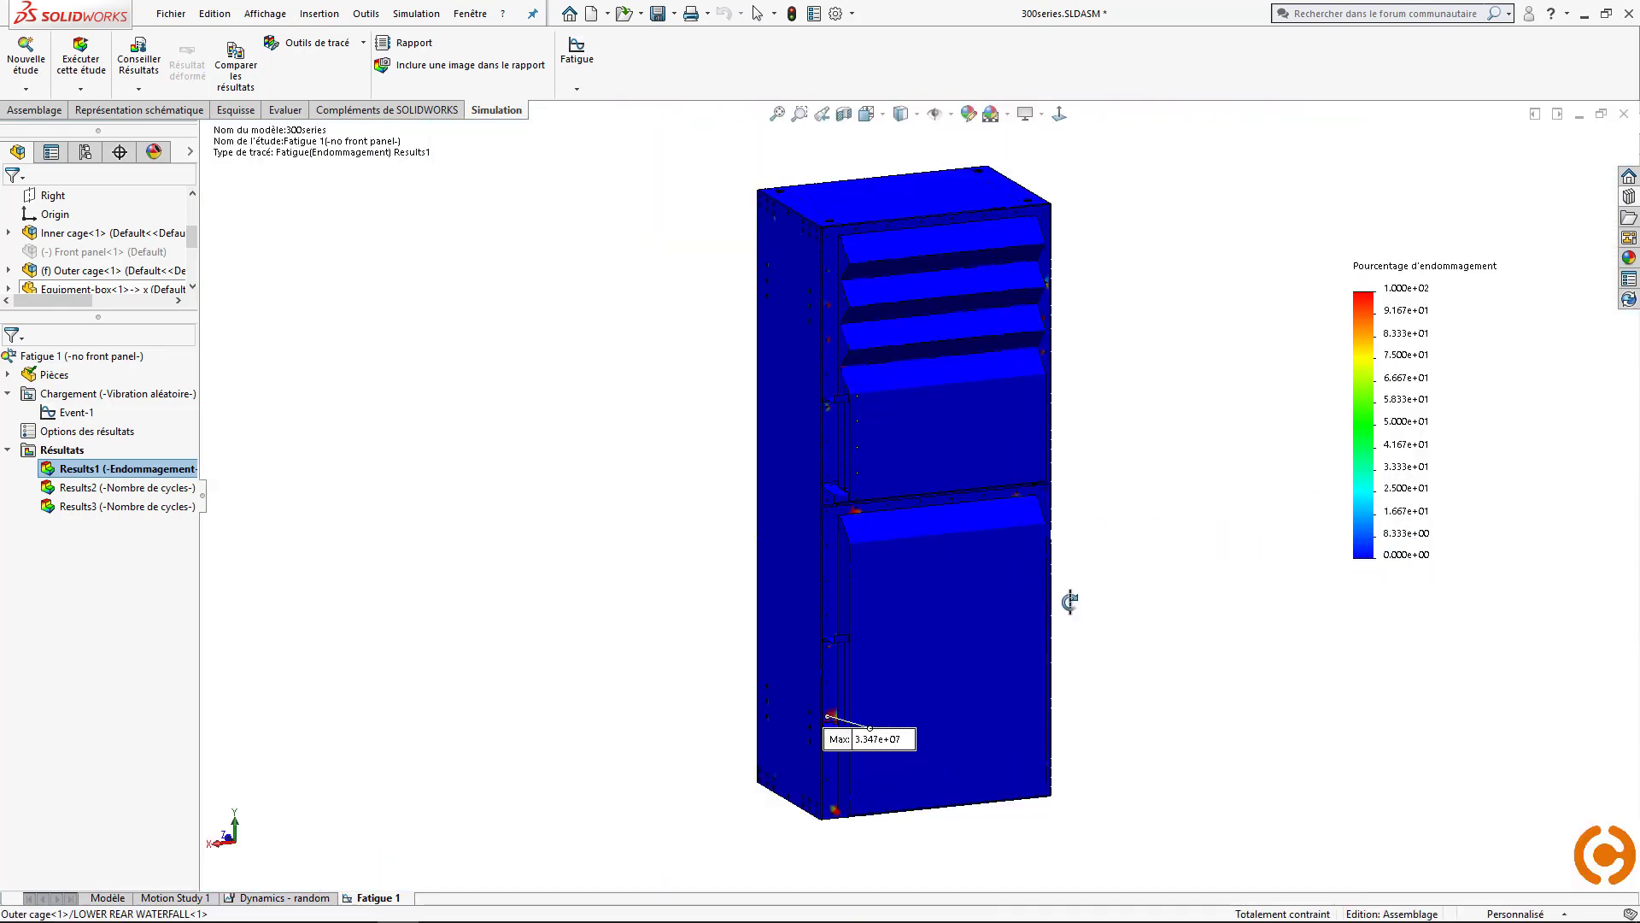
middle_drag(992, 634, 678, 610)
- Probe the damage percentage at one location on the cabinet's side panel
click(363, 42)
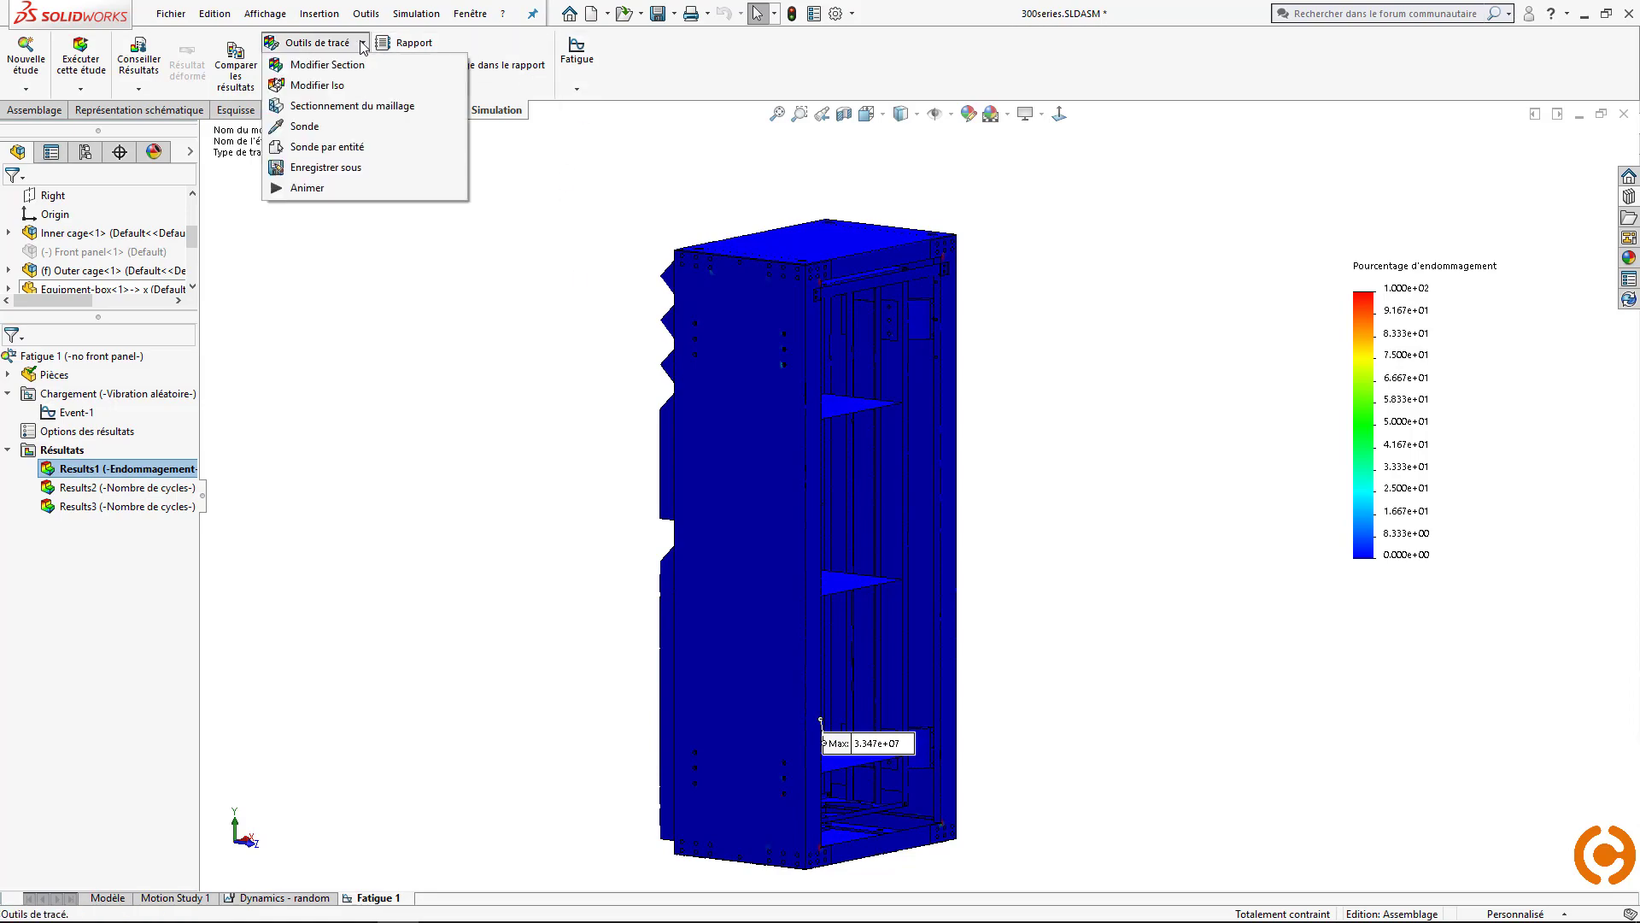
click(323, 125)
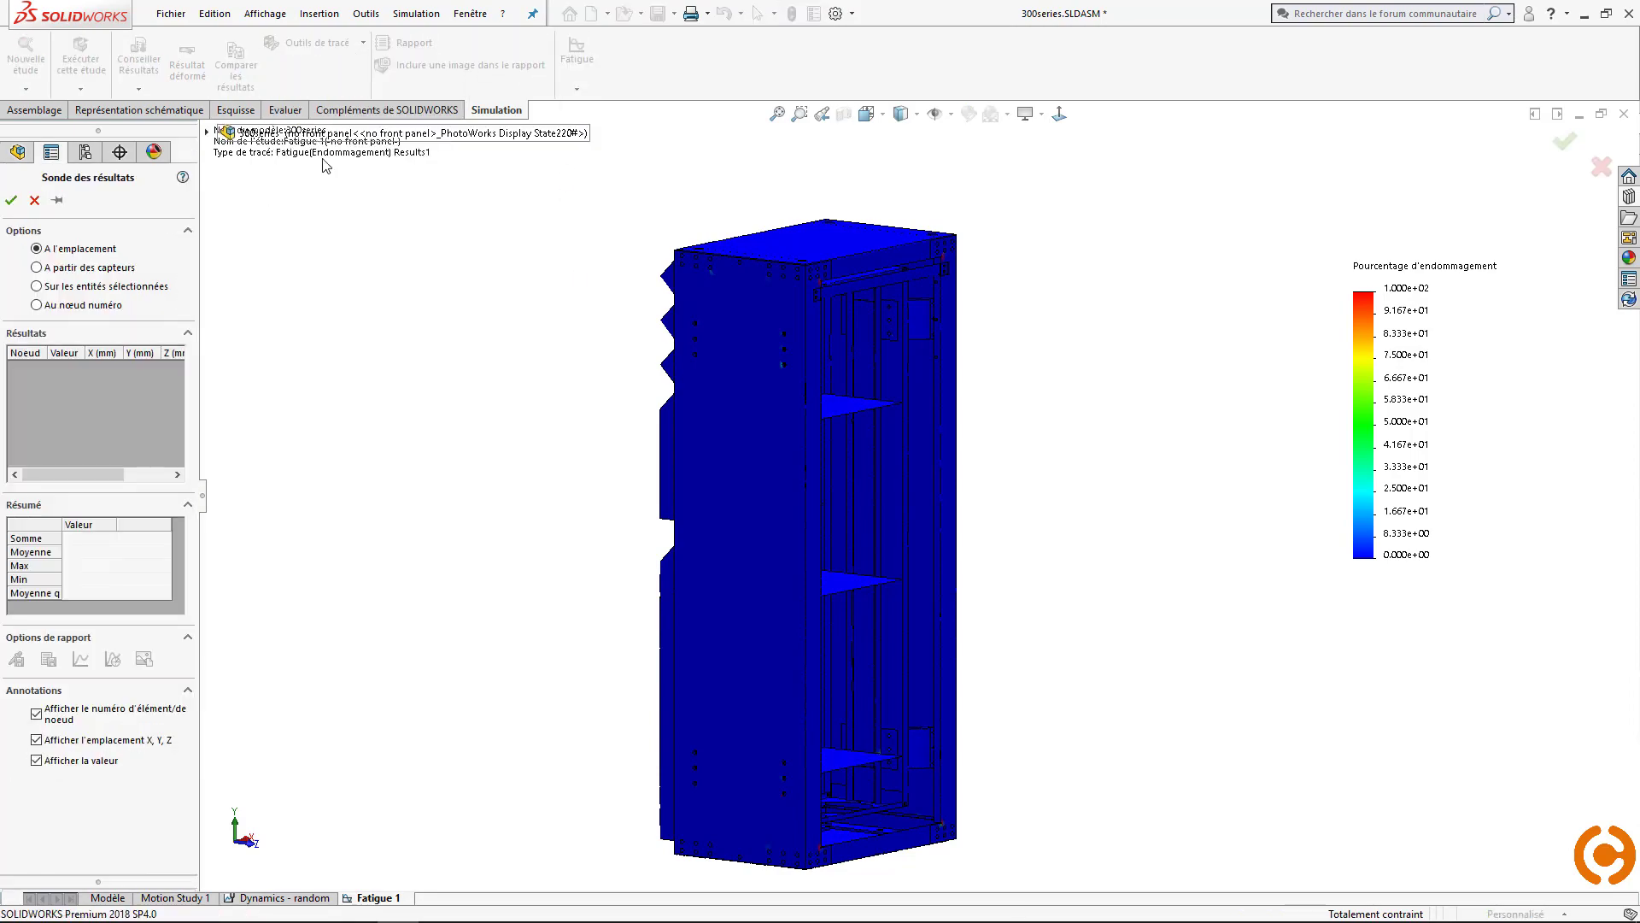
click(742, 586)
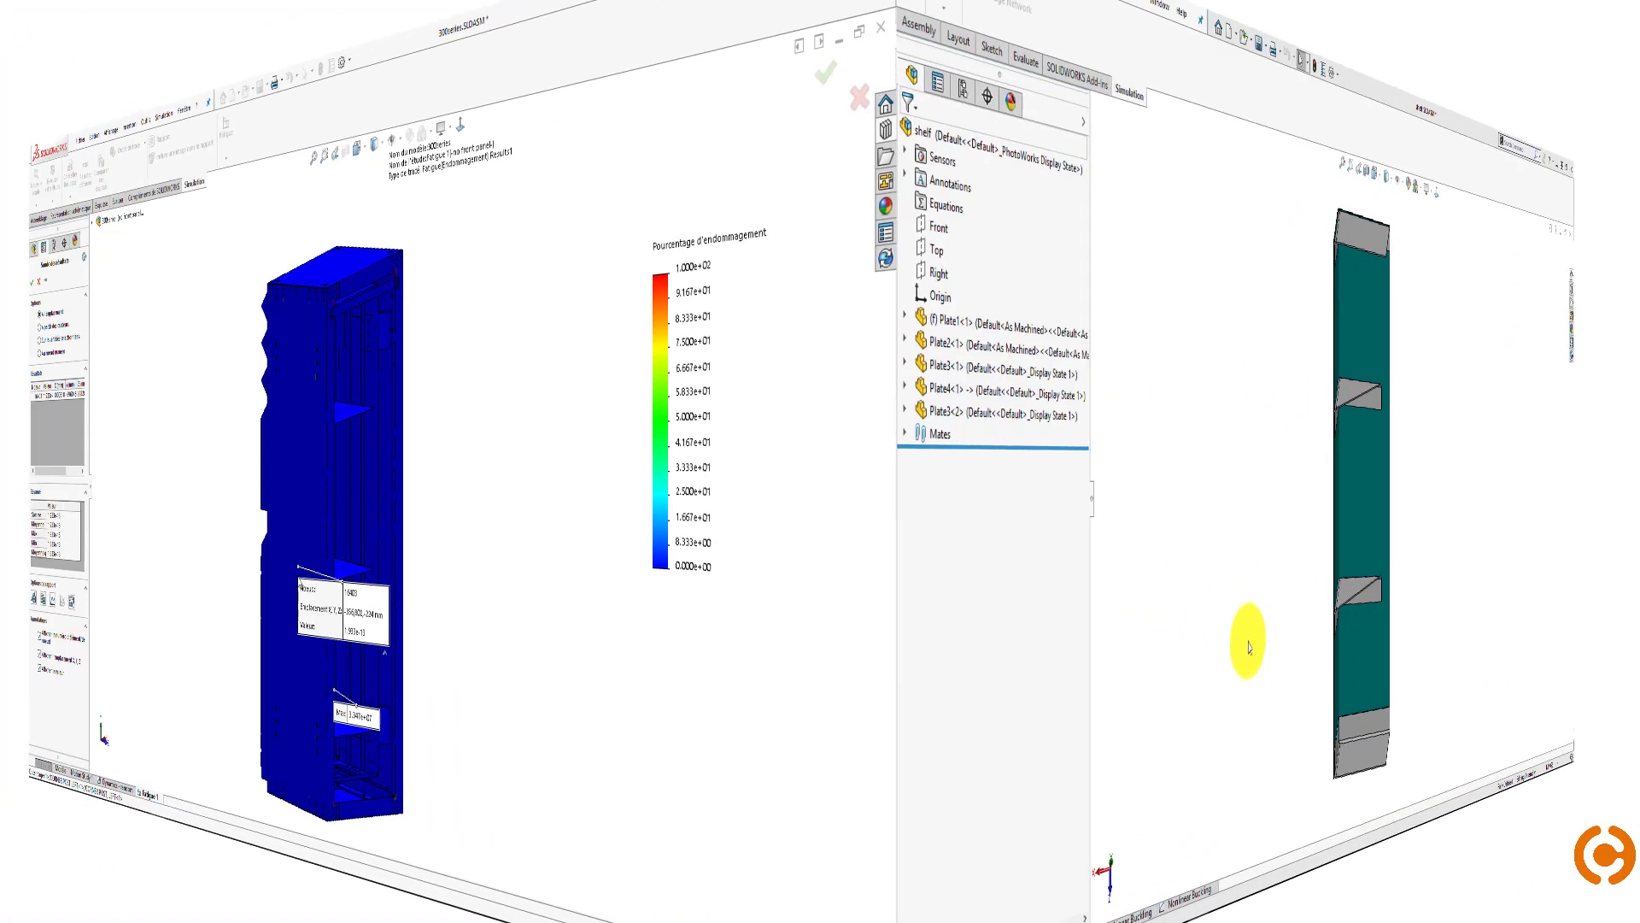
- Open the shelf assembly's Static Stress study and examine its Displacement1 and Stress1 (von Mises) plots
middle_drag(642, 660, 465, 663)
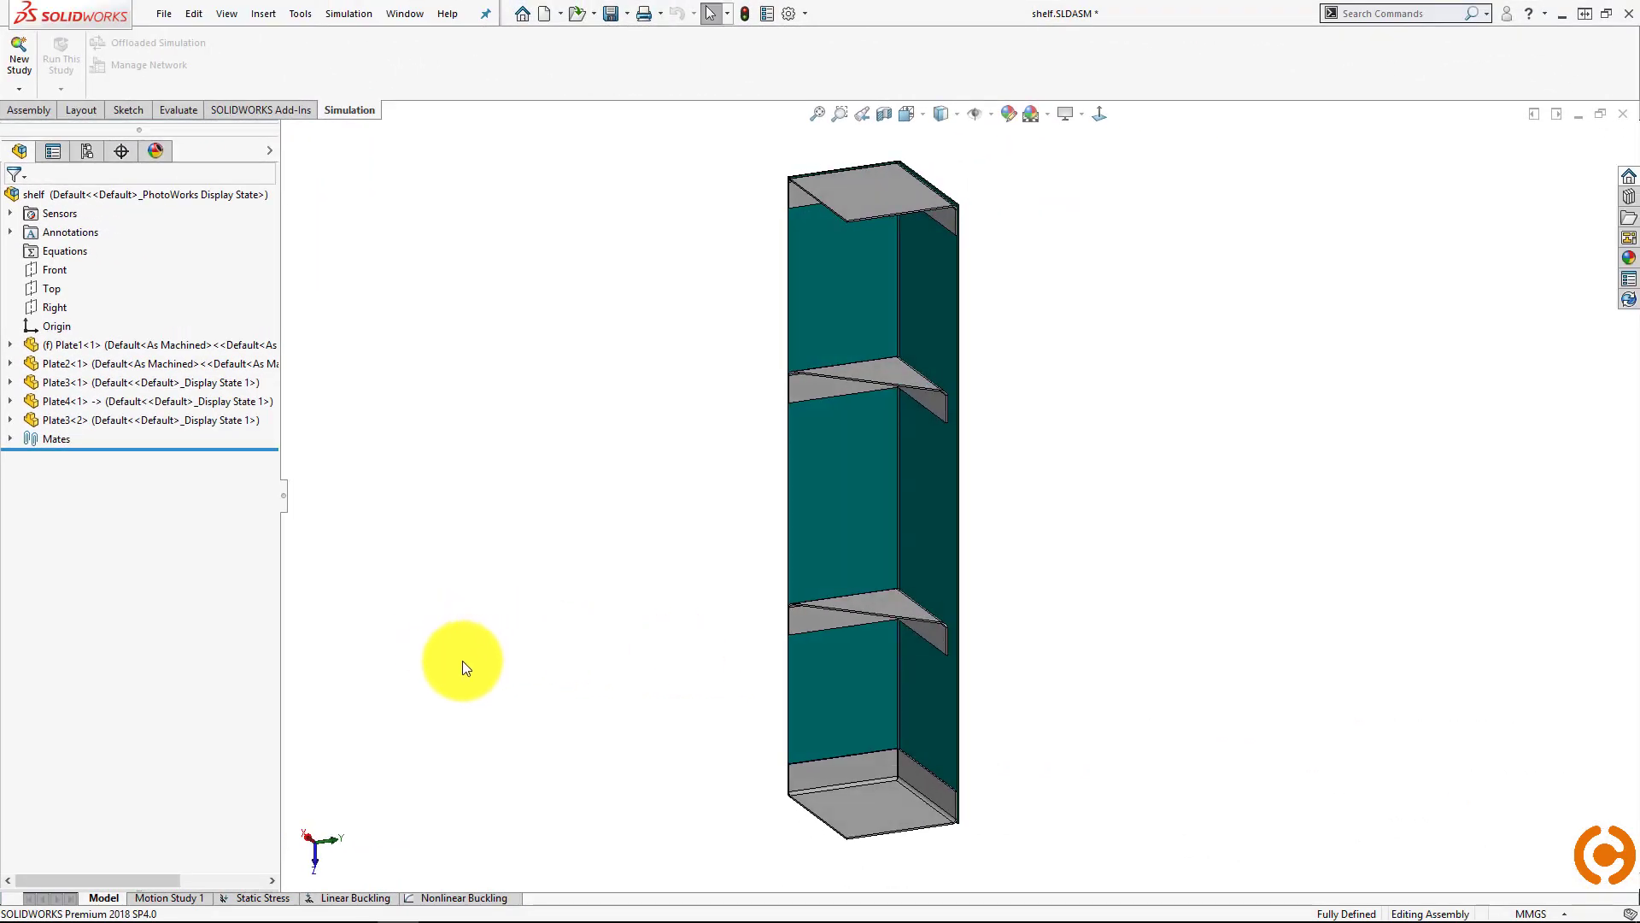
click(276, 898)
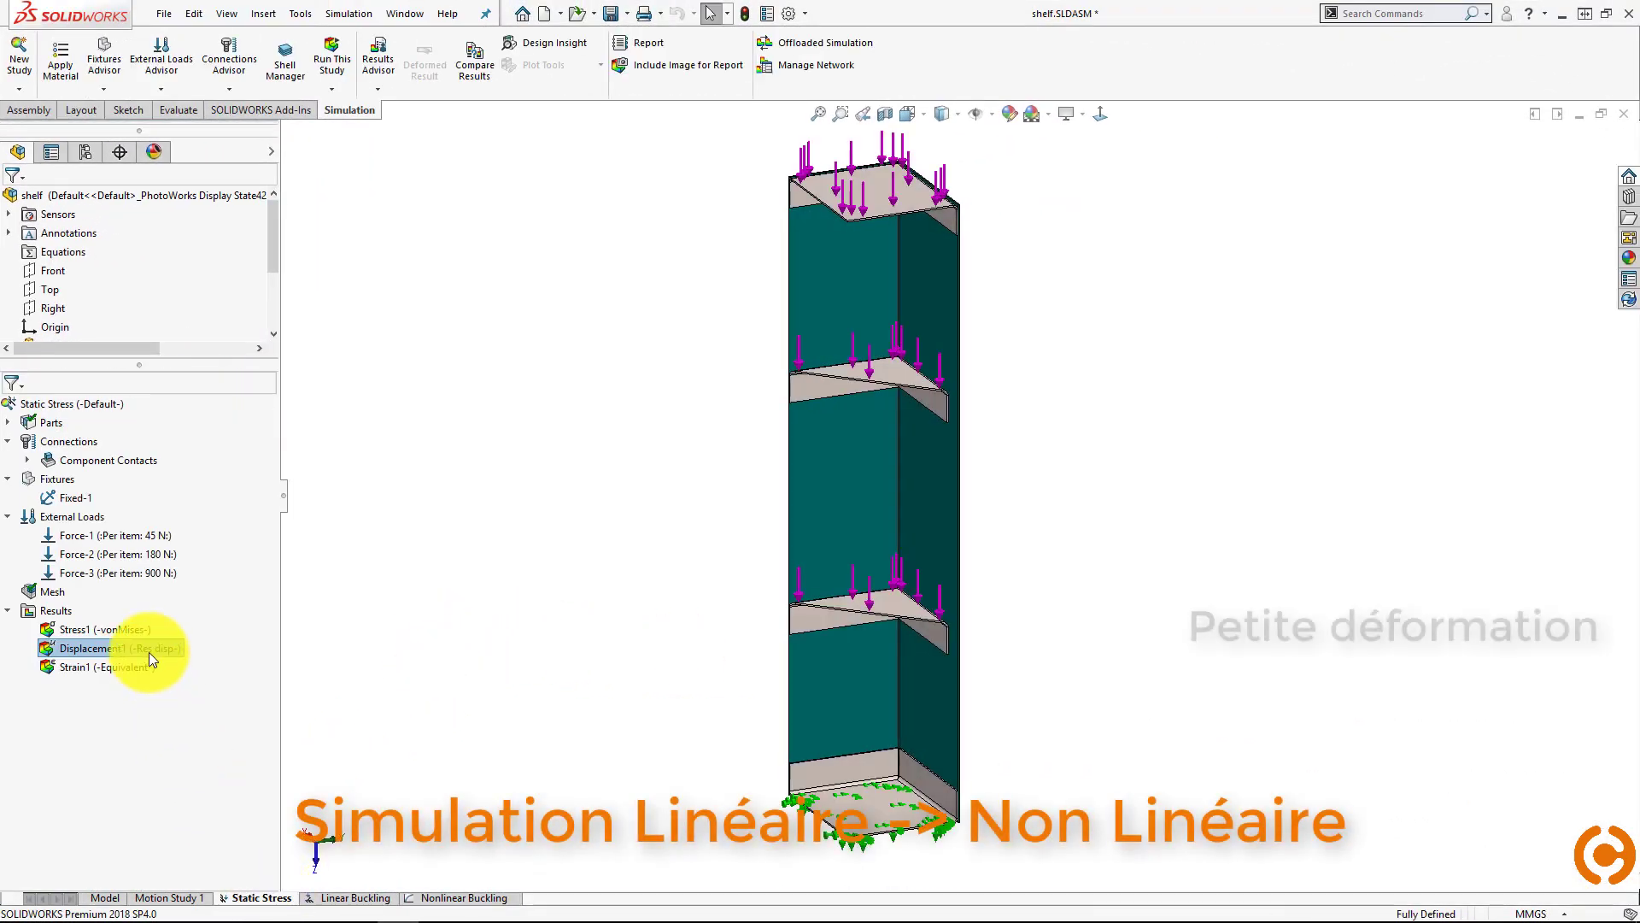
double_click(149, 649)
middle_drag(952, 694, 922, 696)
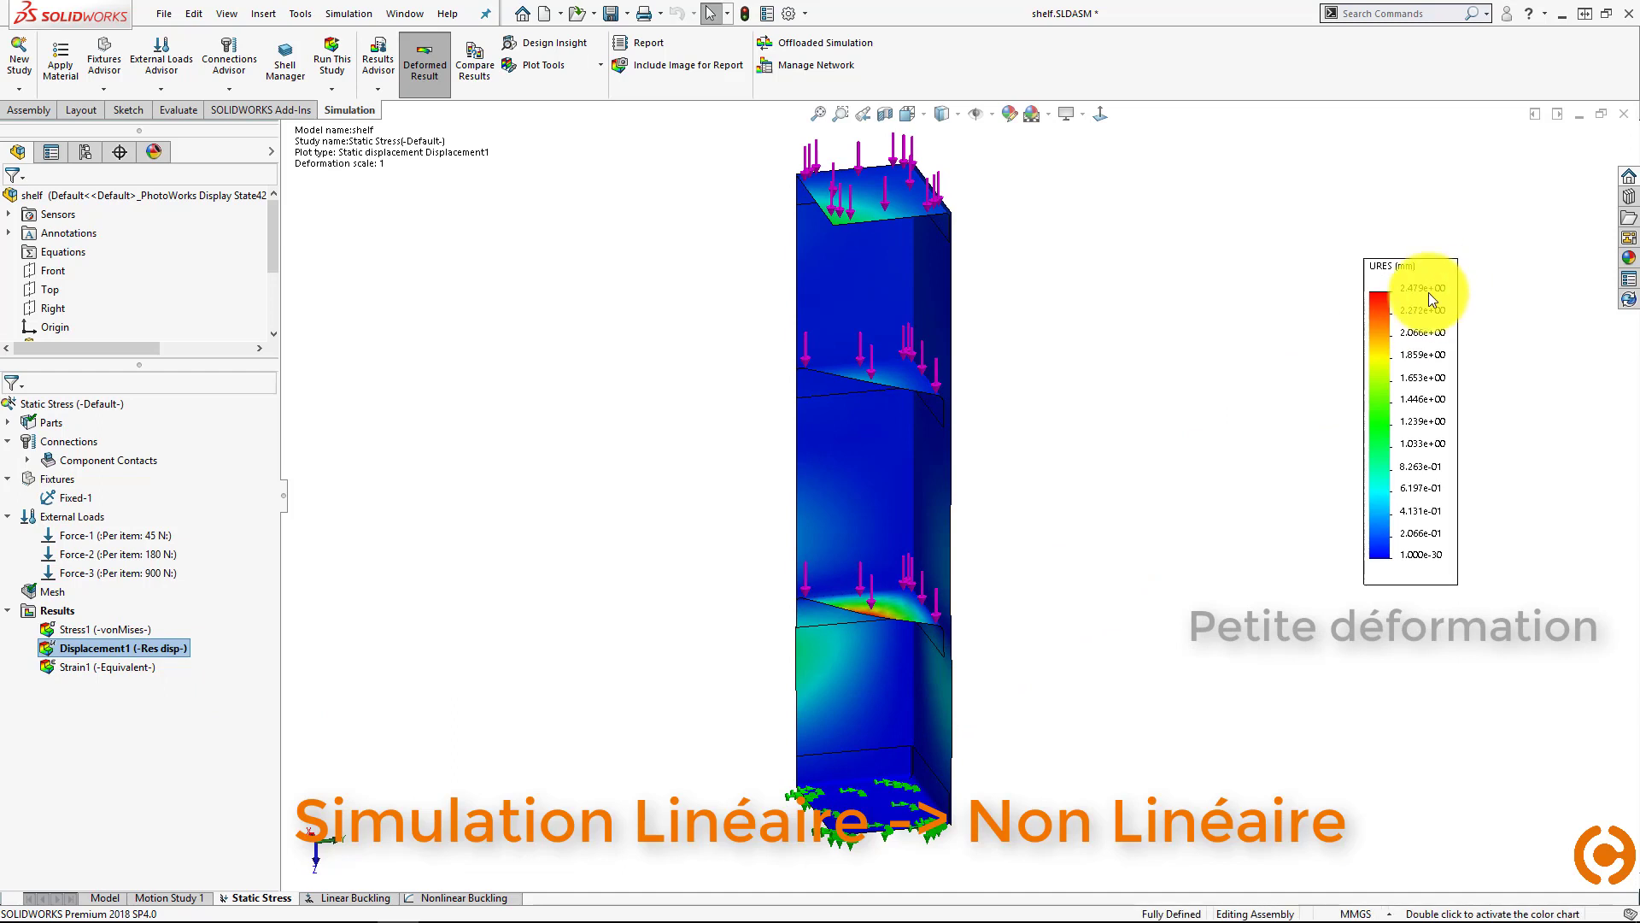
scroll(145, 291, down, 1)
double_click(118, 630)
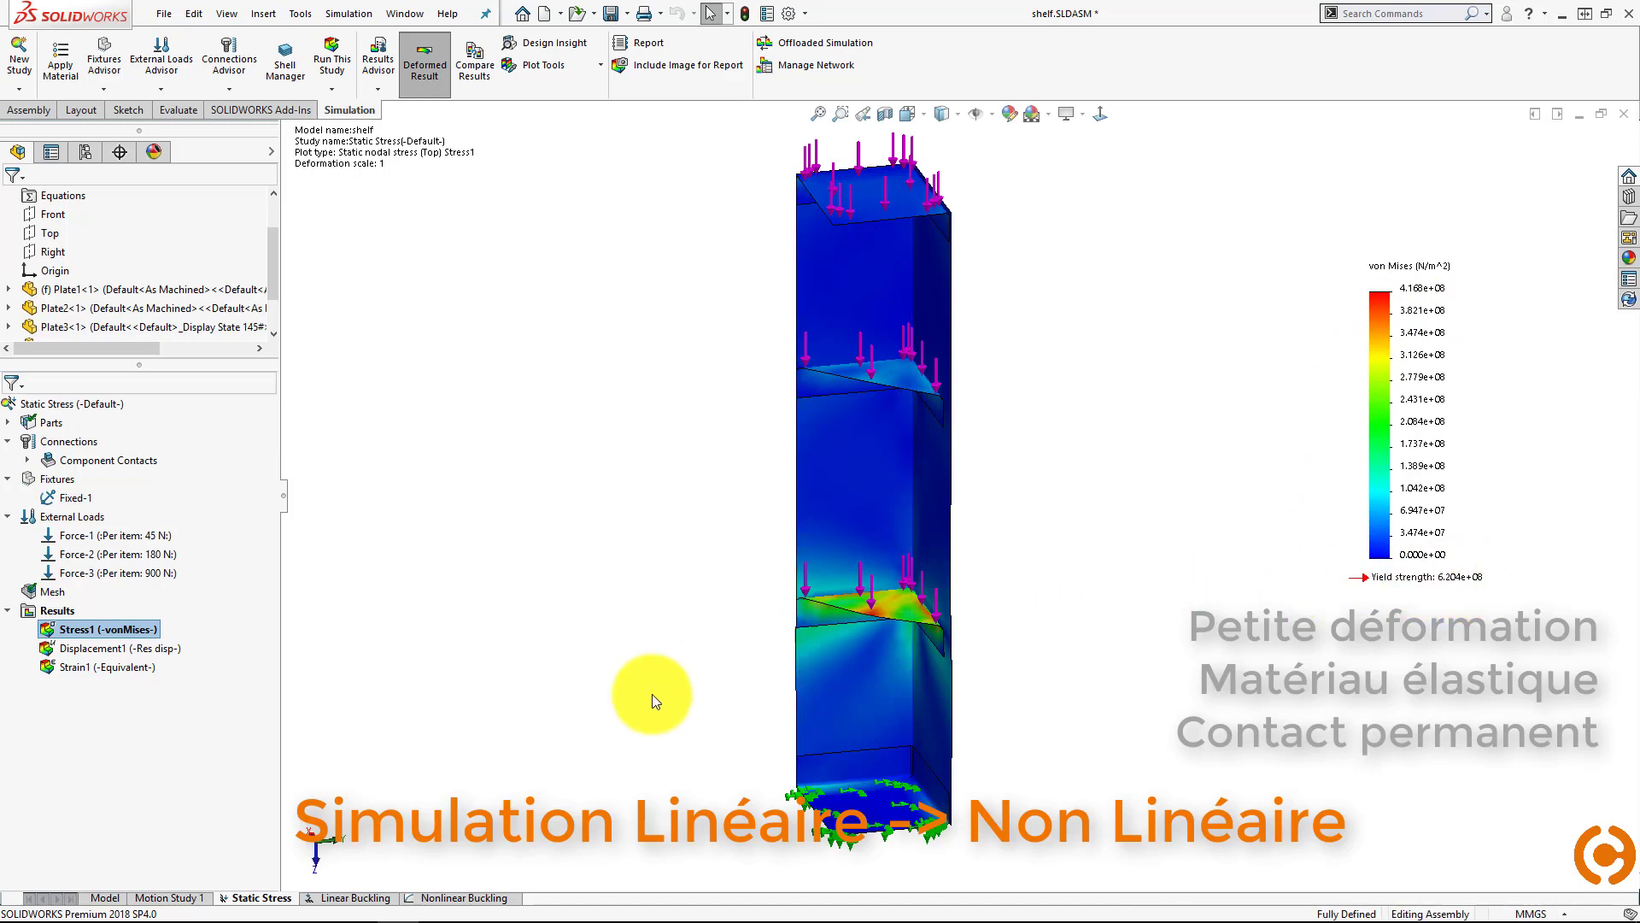
- Open the Linear Buckling study and examine the Amplitude1 plot of mode shape 1 on the shelf
click(359, 896)
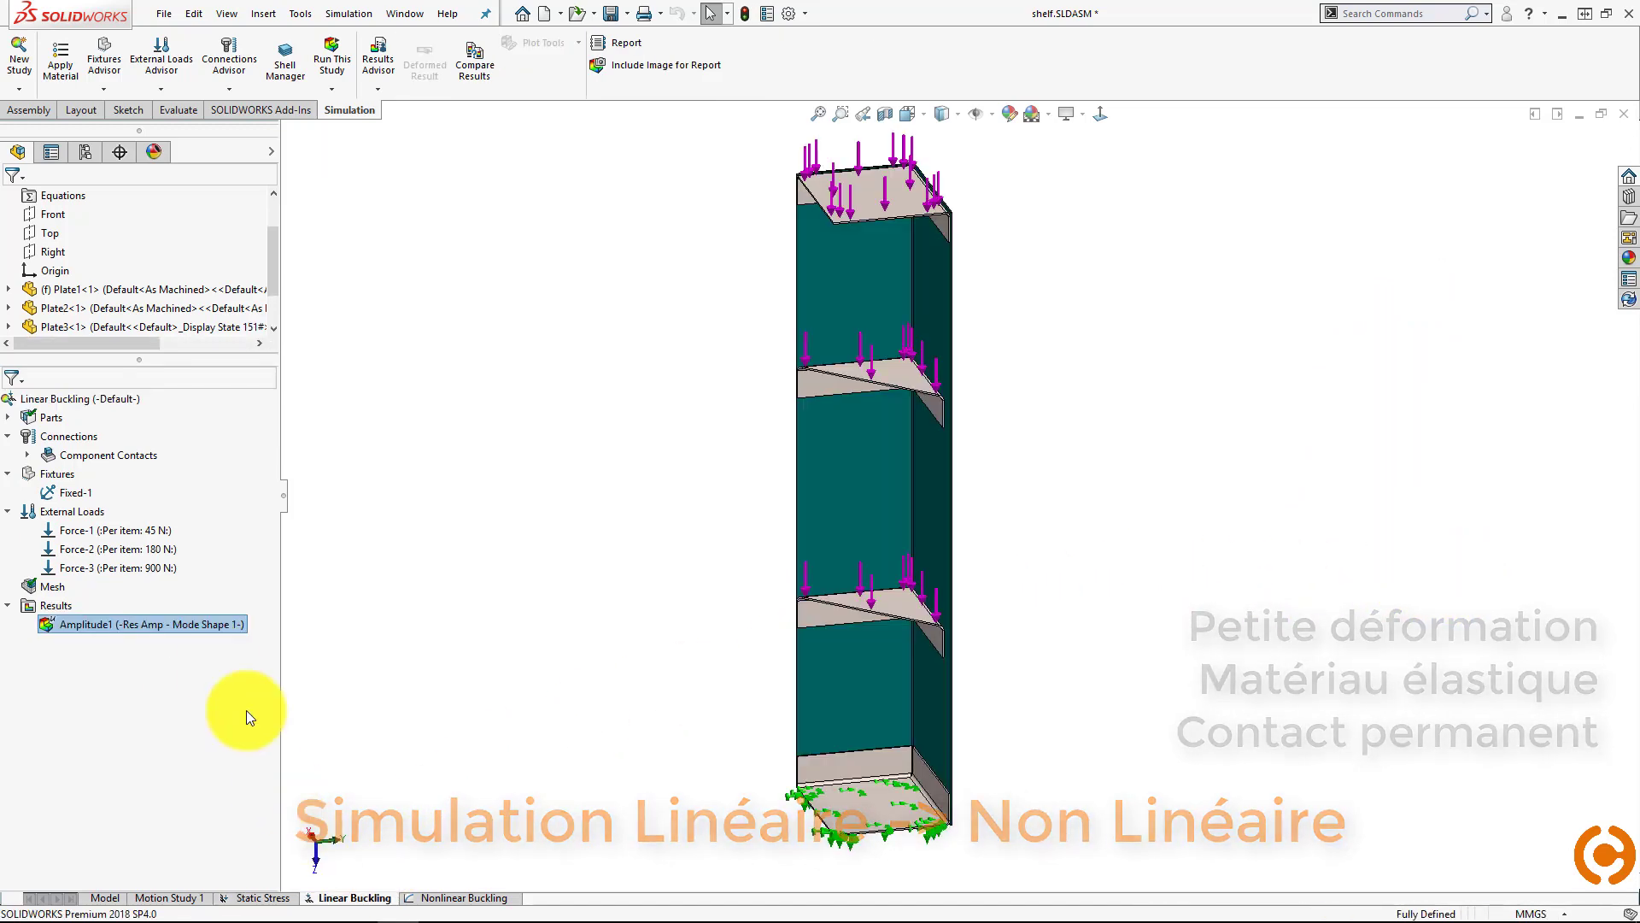
double_click(183, 624)
middle_drag(441, 599, 481, 590)
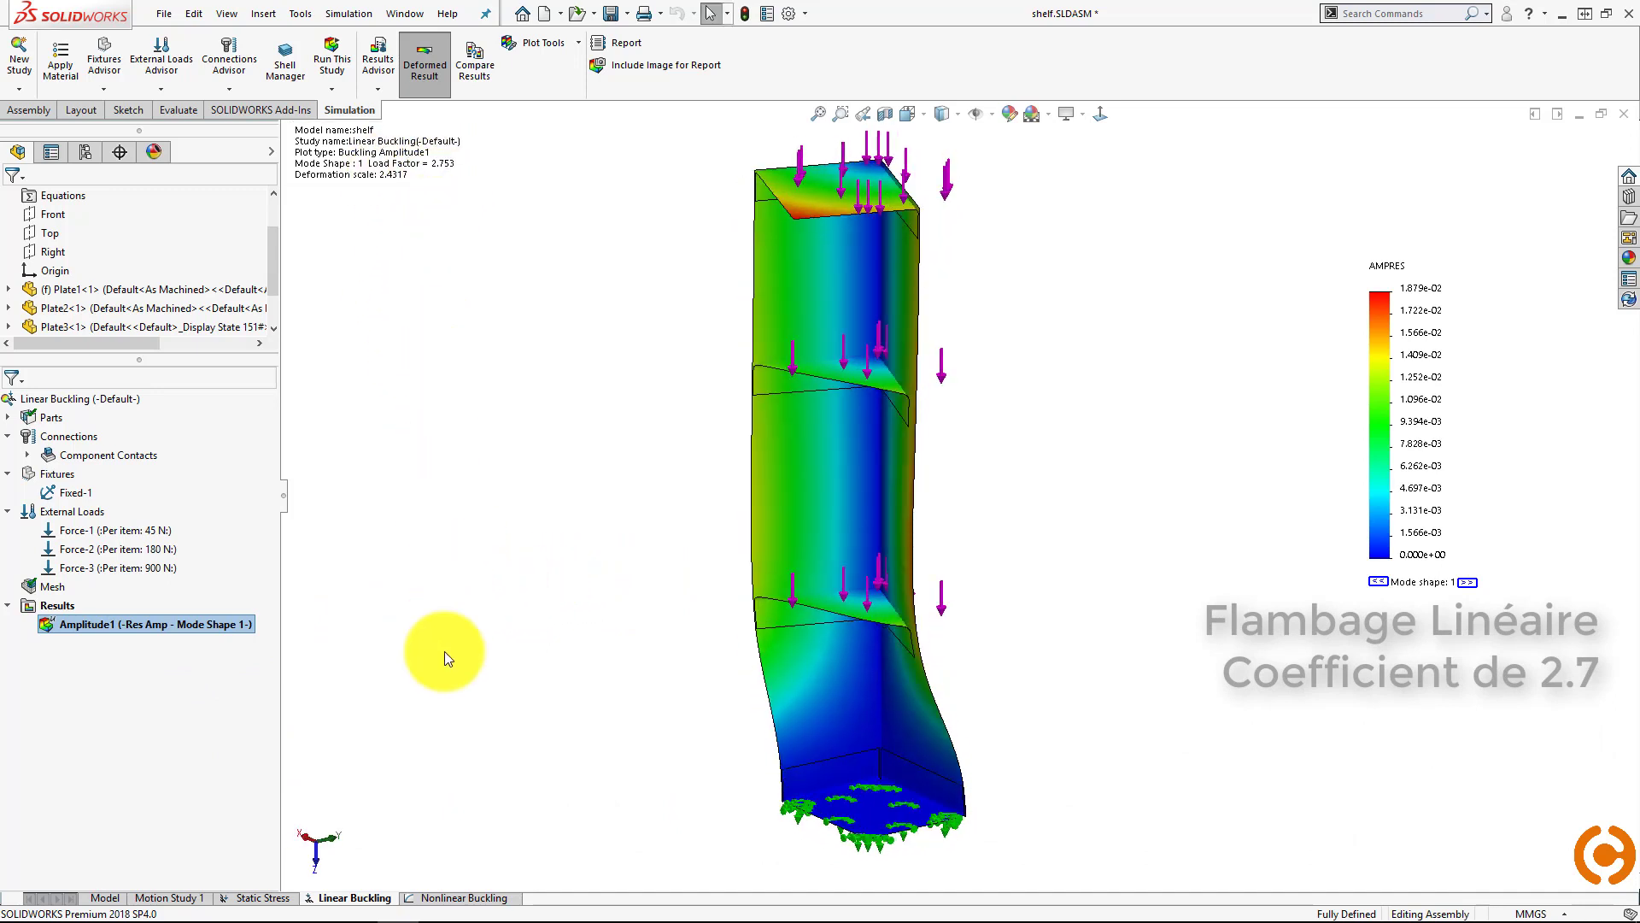
- Open the Nonlinear Buckling study, display its Displacement1 plot and animate the shelf's deformation
click(451, 899)
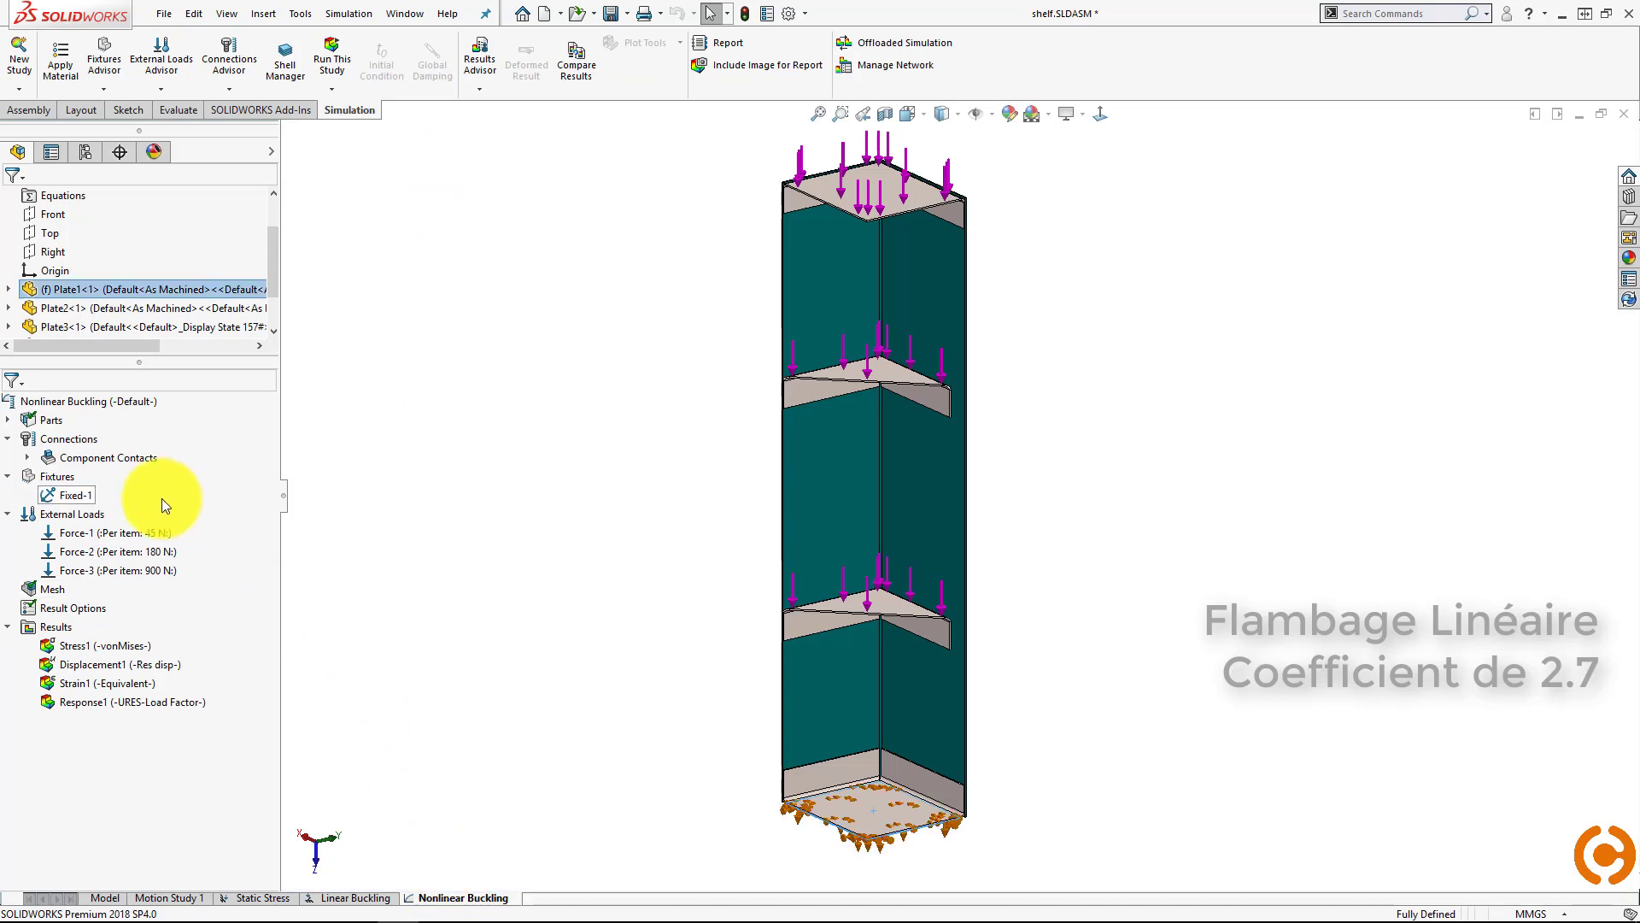
double_click(119, 665)
right_click(123, 662)
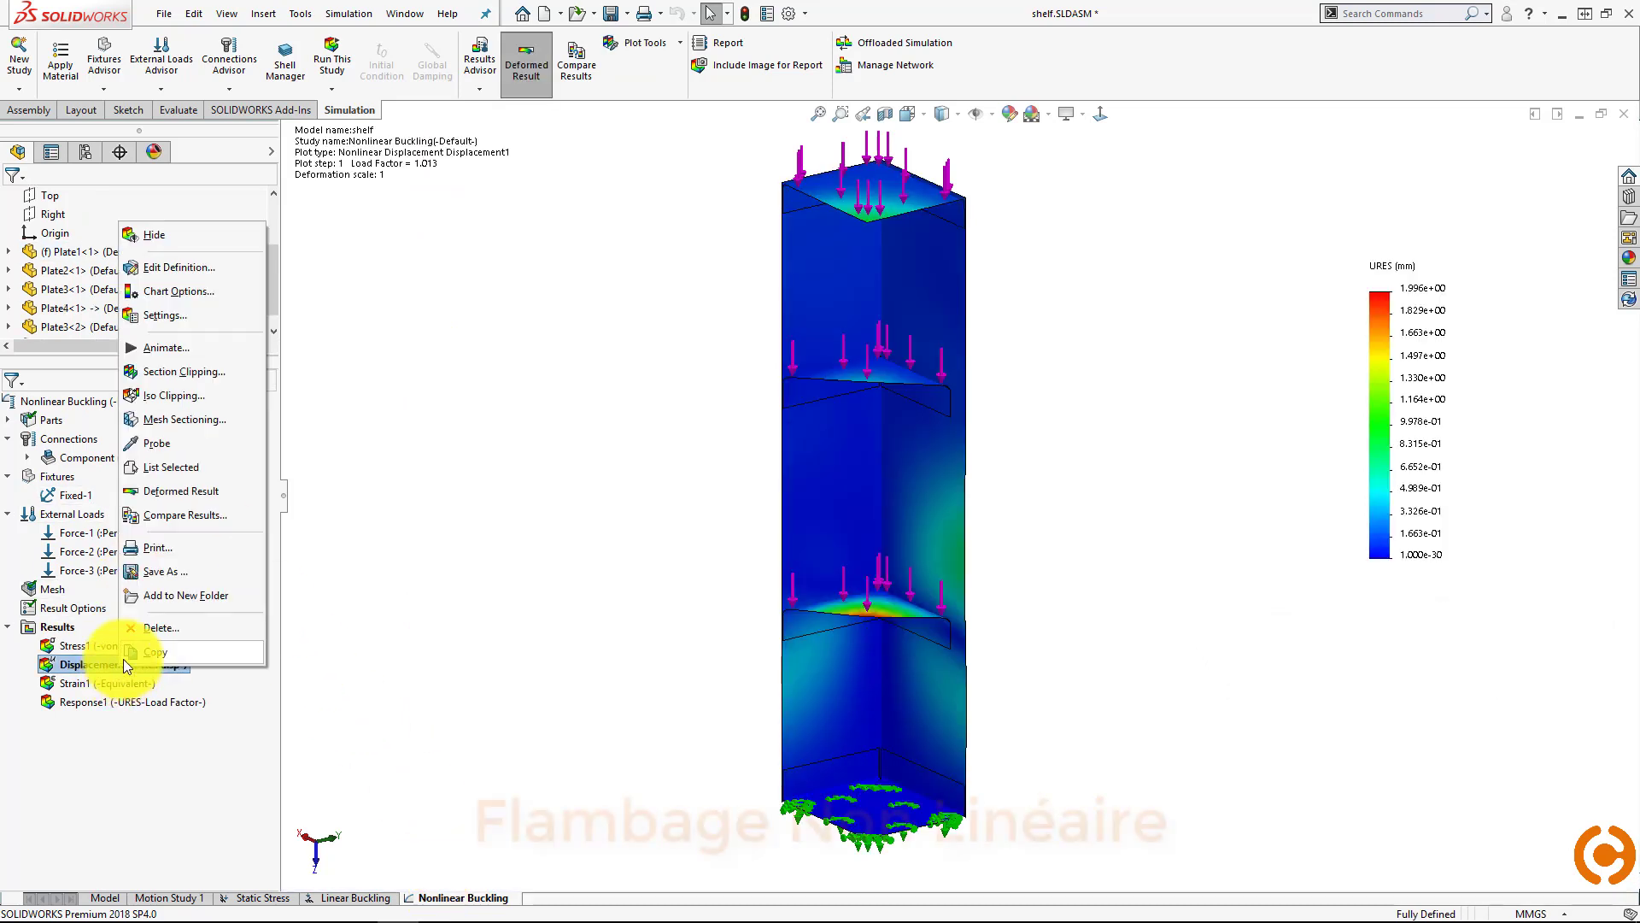
click(164, 347)
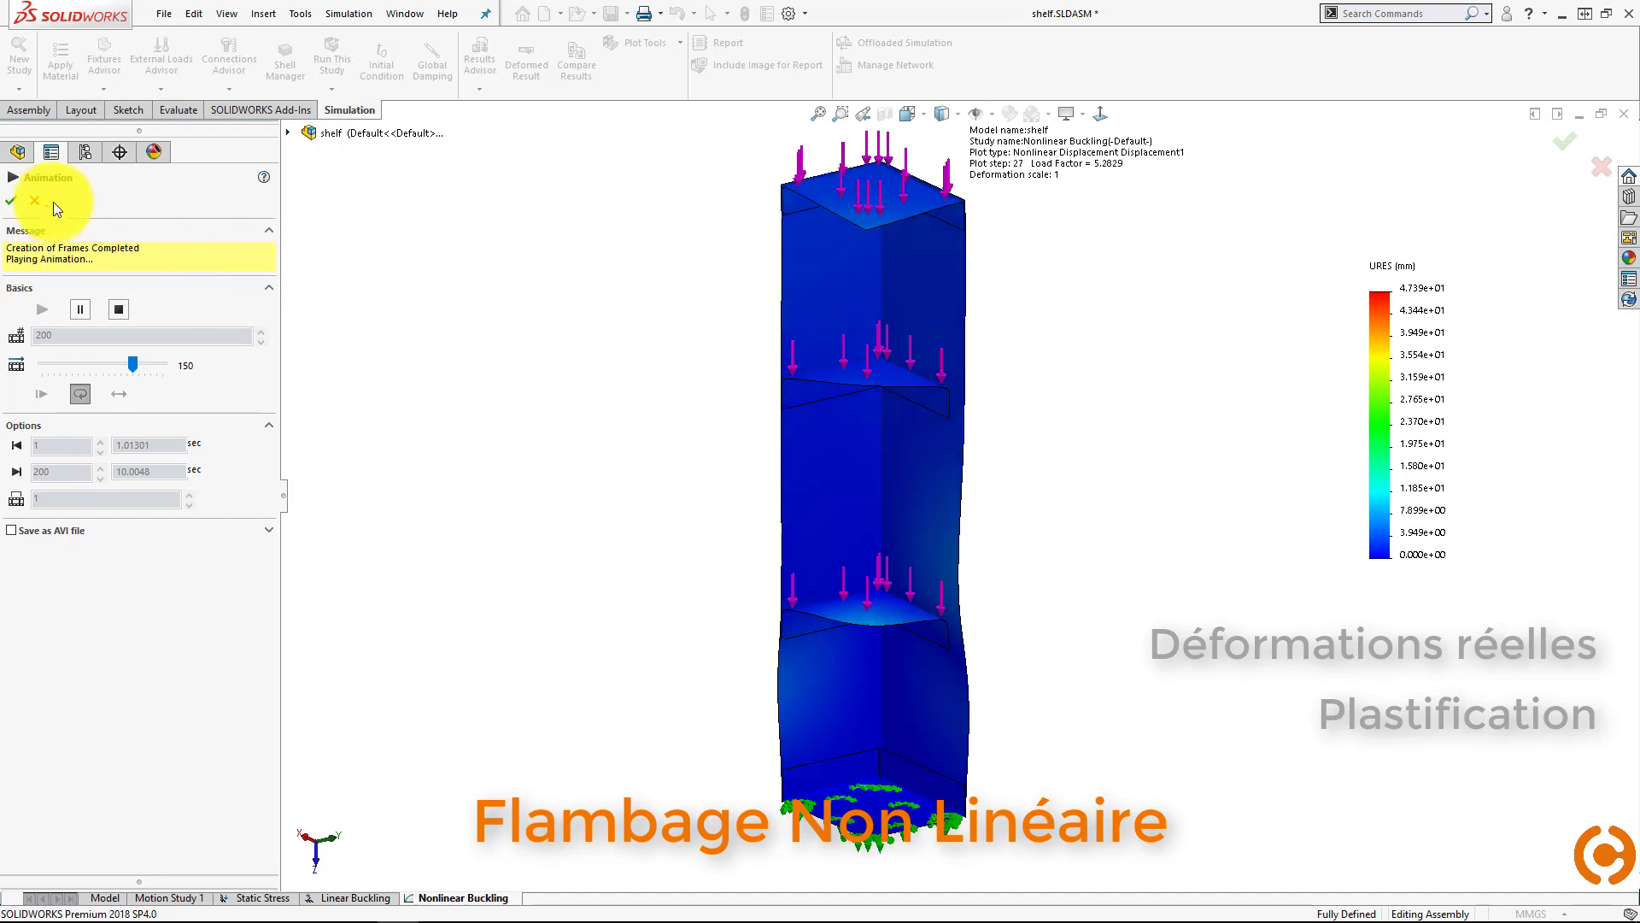
- Close the displacement animation and examine the shelf's Stress1 (von Mises) plot in the Nonlinear Buckling study
click(35, 200)
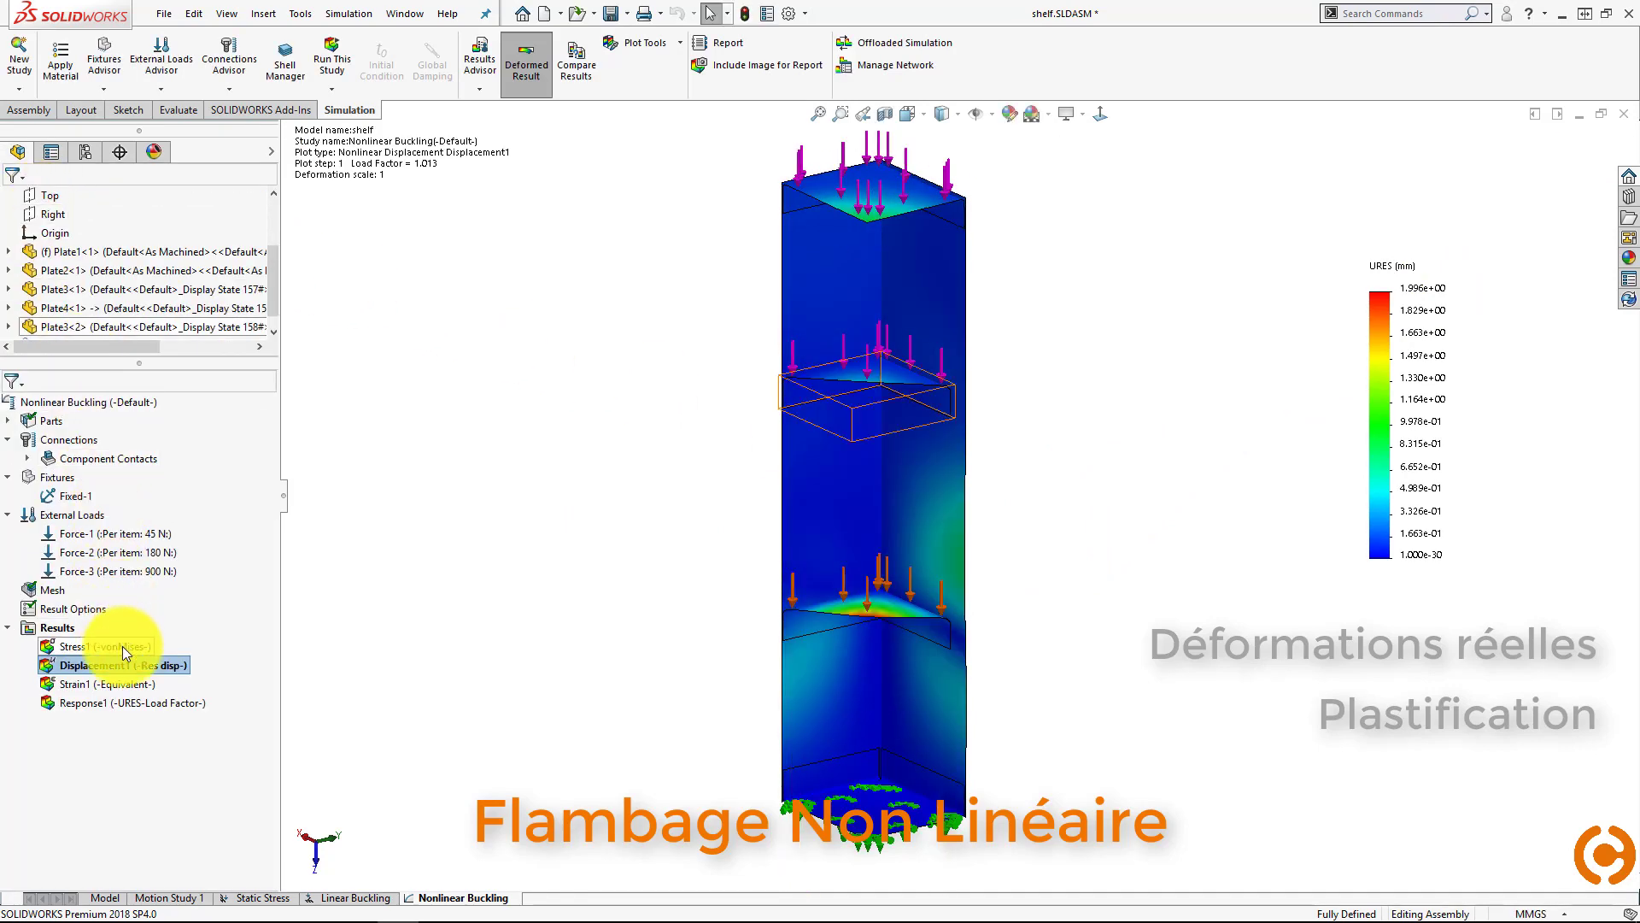
double_click(121, 646)
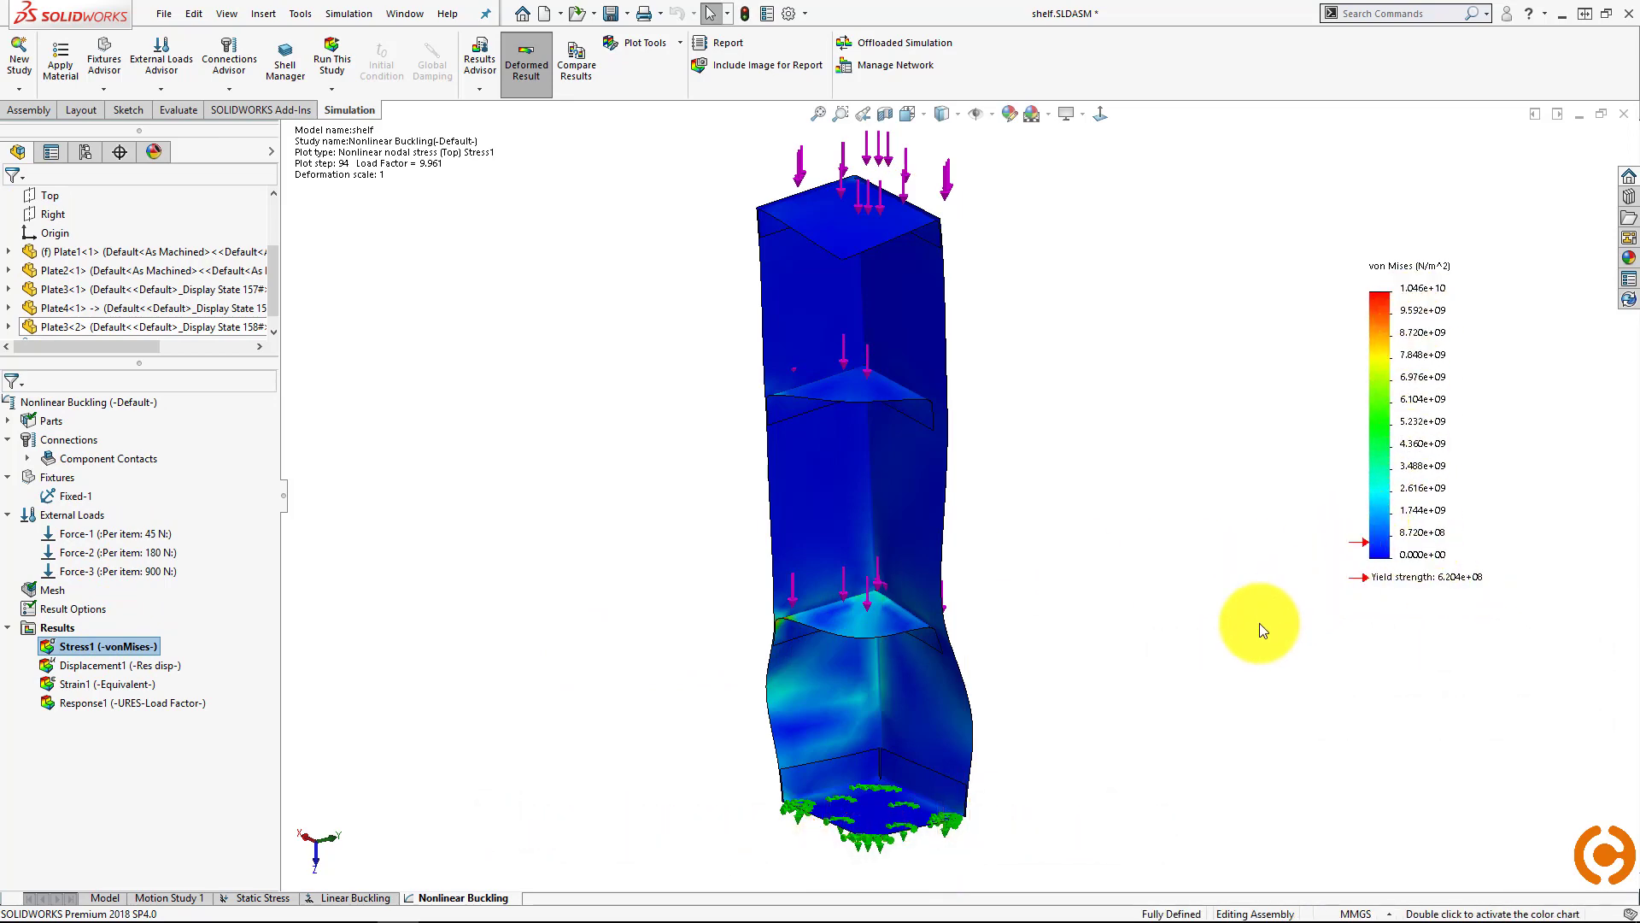
mouse_move(1225, 638)
middle_down()
mouse_move(1062, 630)
mouse_move(1204, 617)
middle_up()
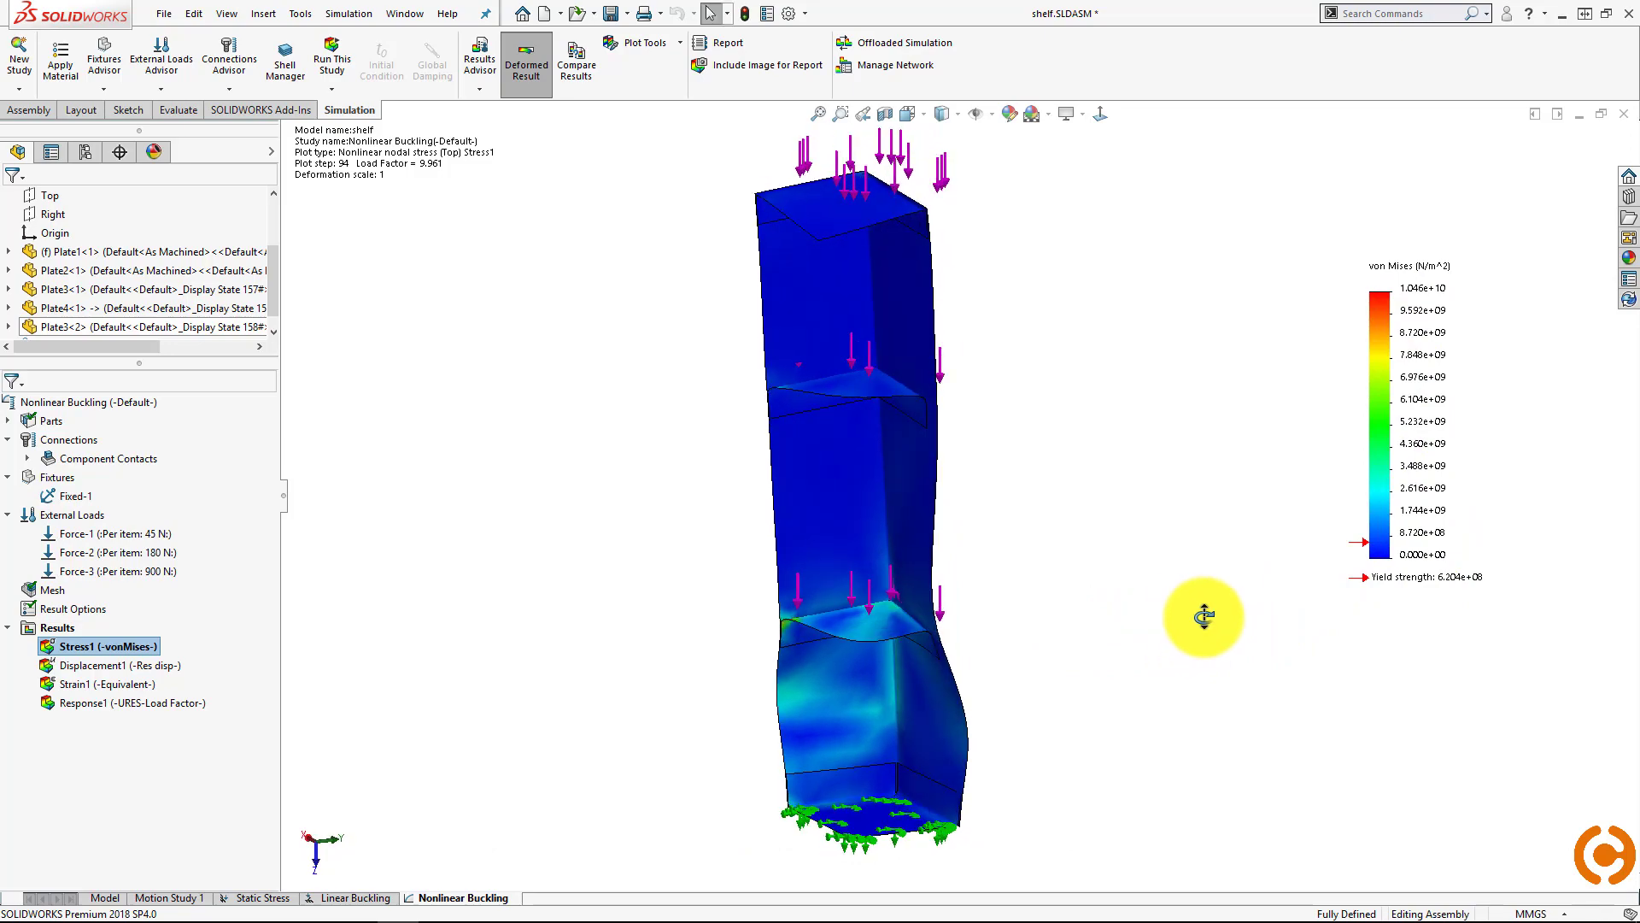
click(105, 898)
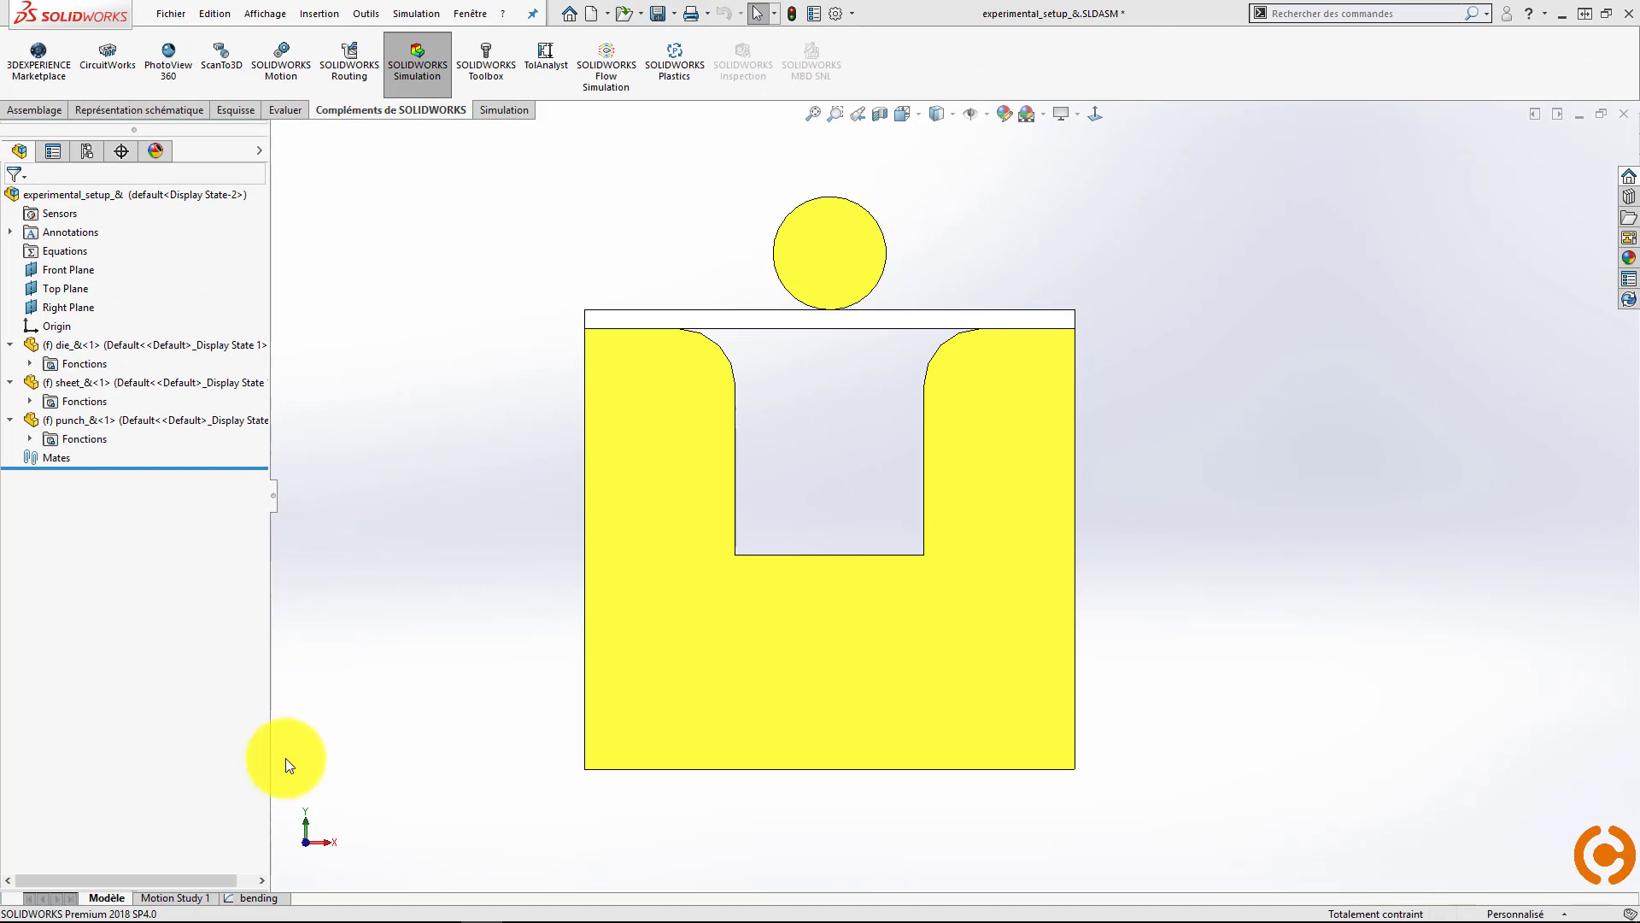
- Open the bending study of the experimental_setup_& assembly and activate its associated SOLIDWORKS configuration
click(262, 898)
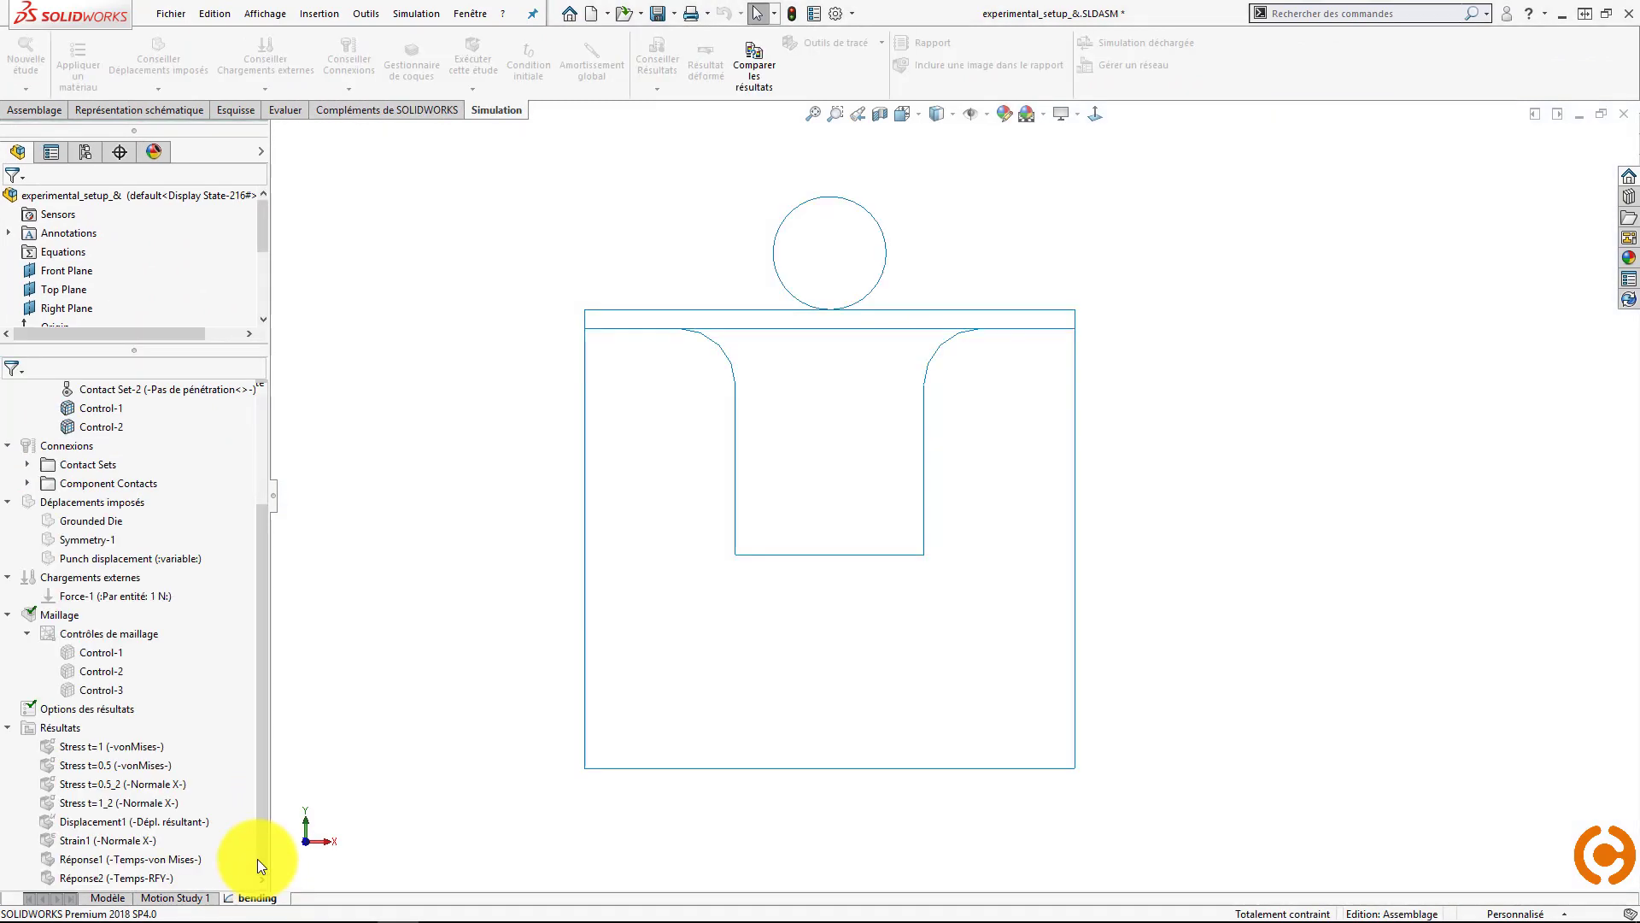
scroll(171, 464, up, 3)
right_click(102, 391)
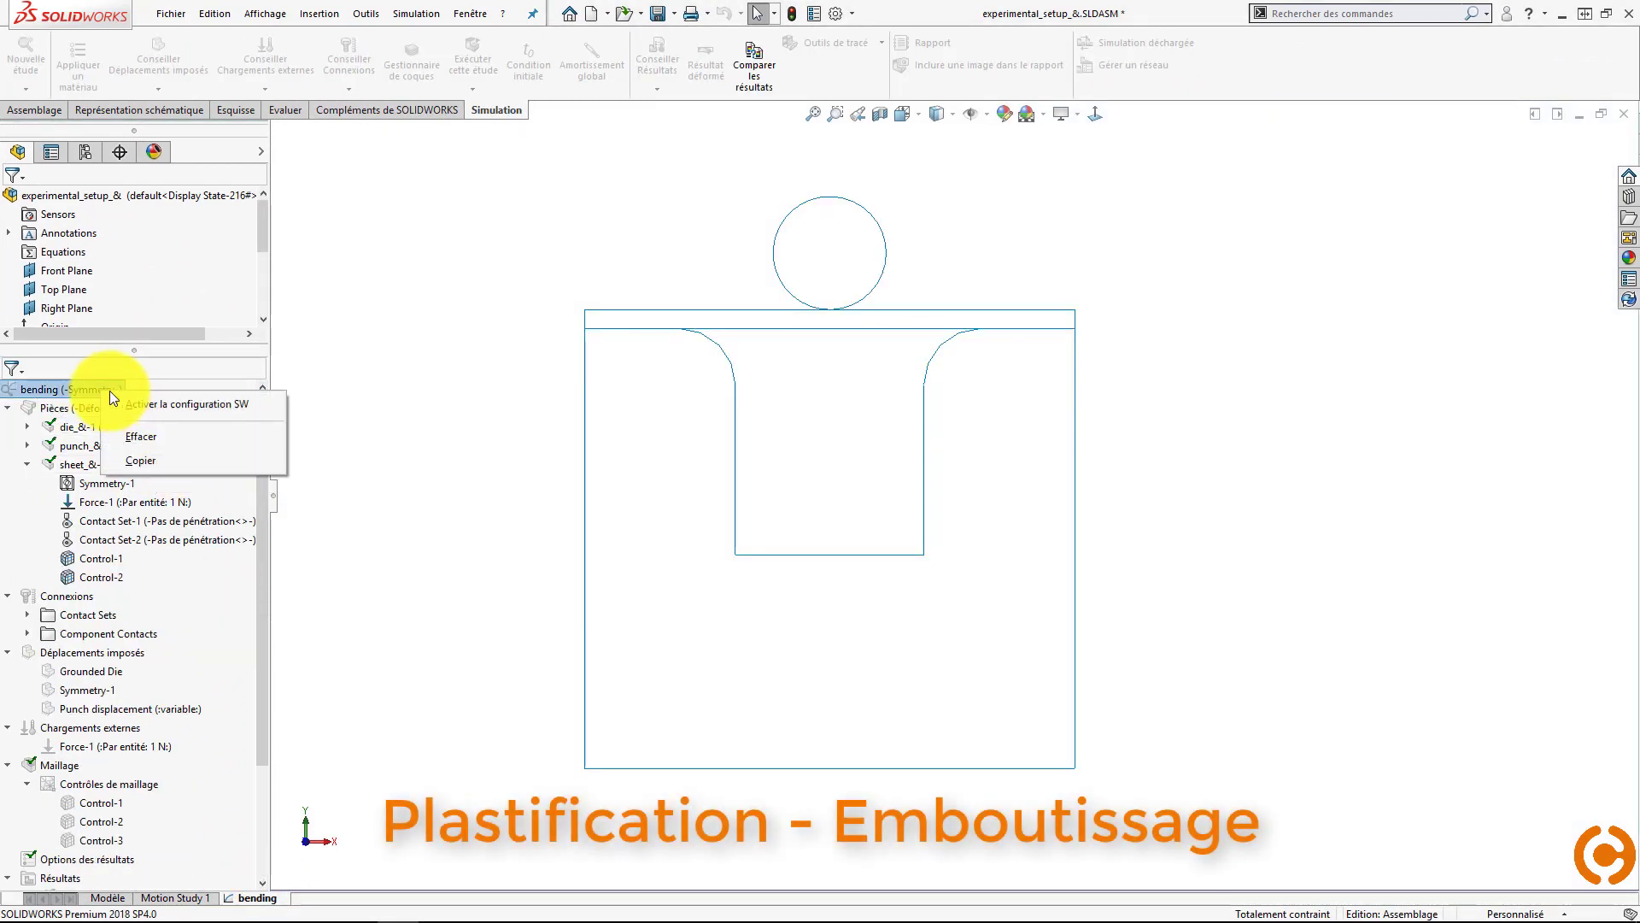
click(145, 407)
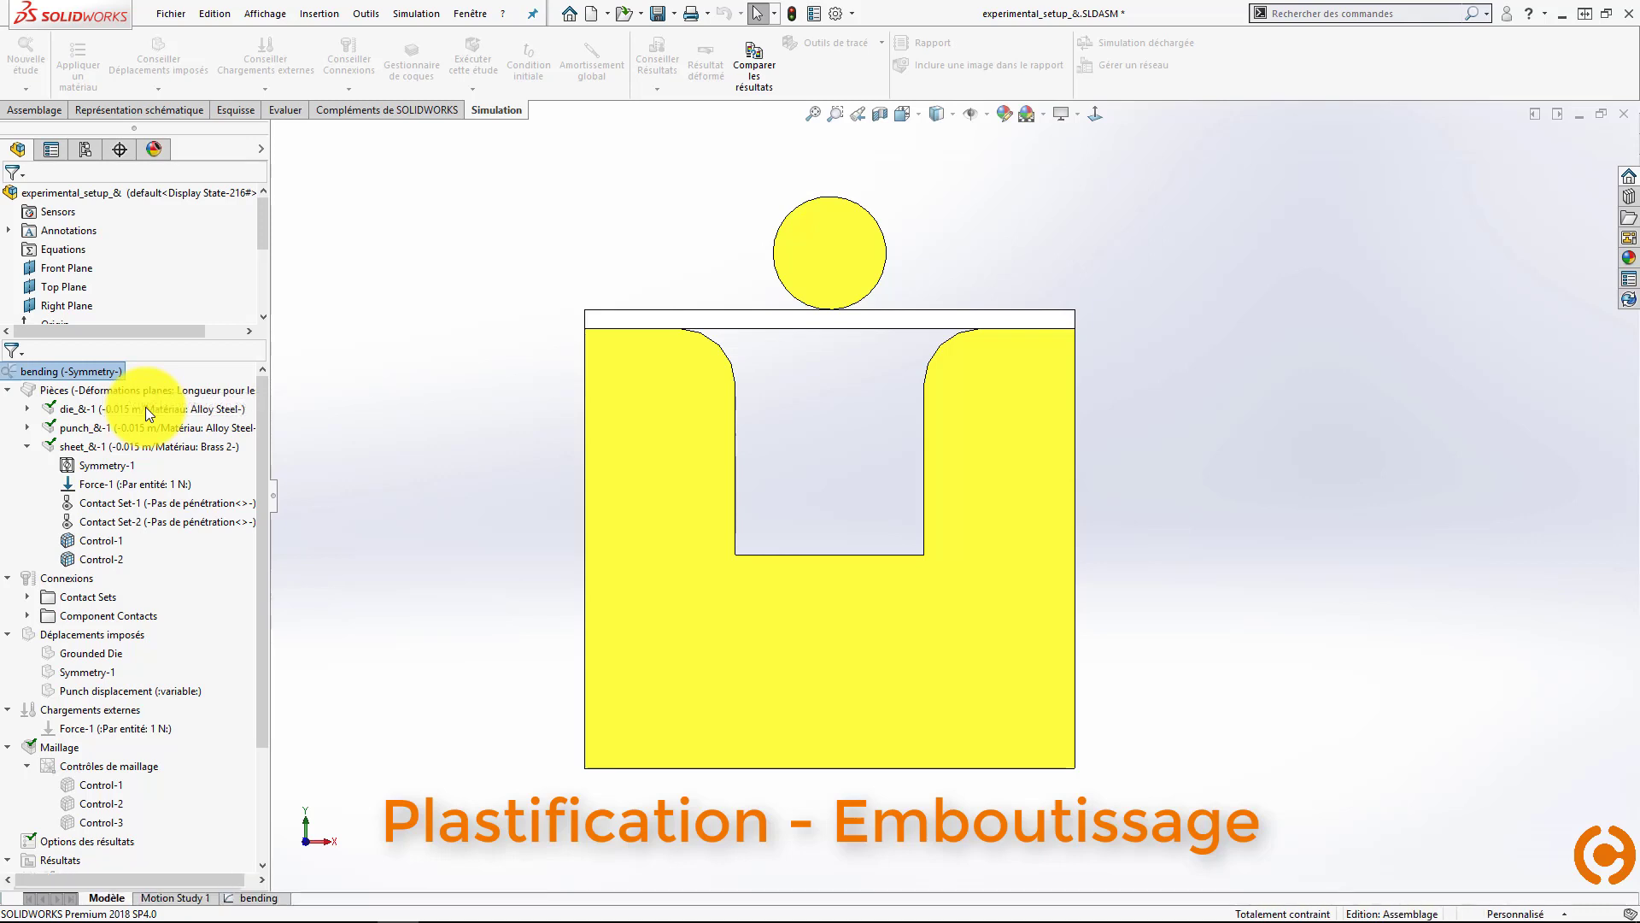
scroll(889, 396, down, 3)
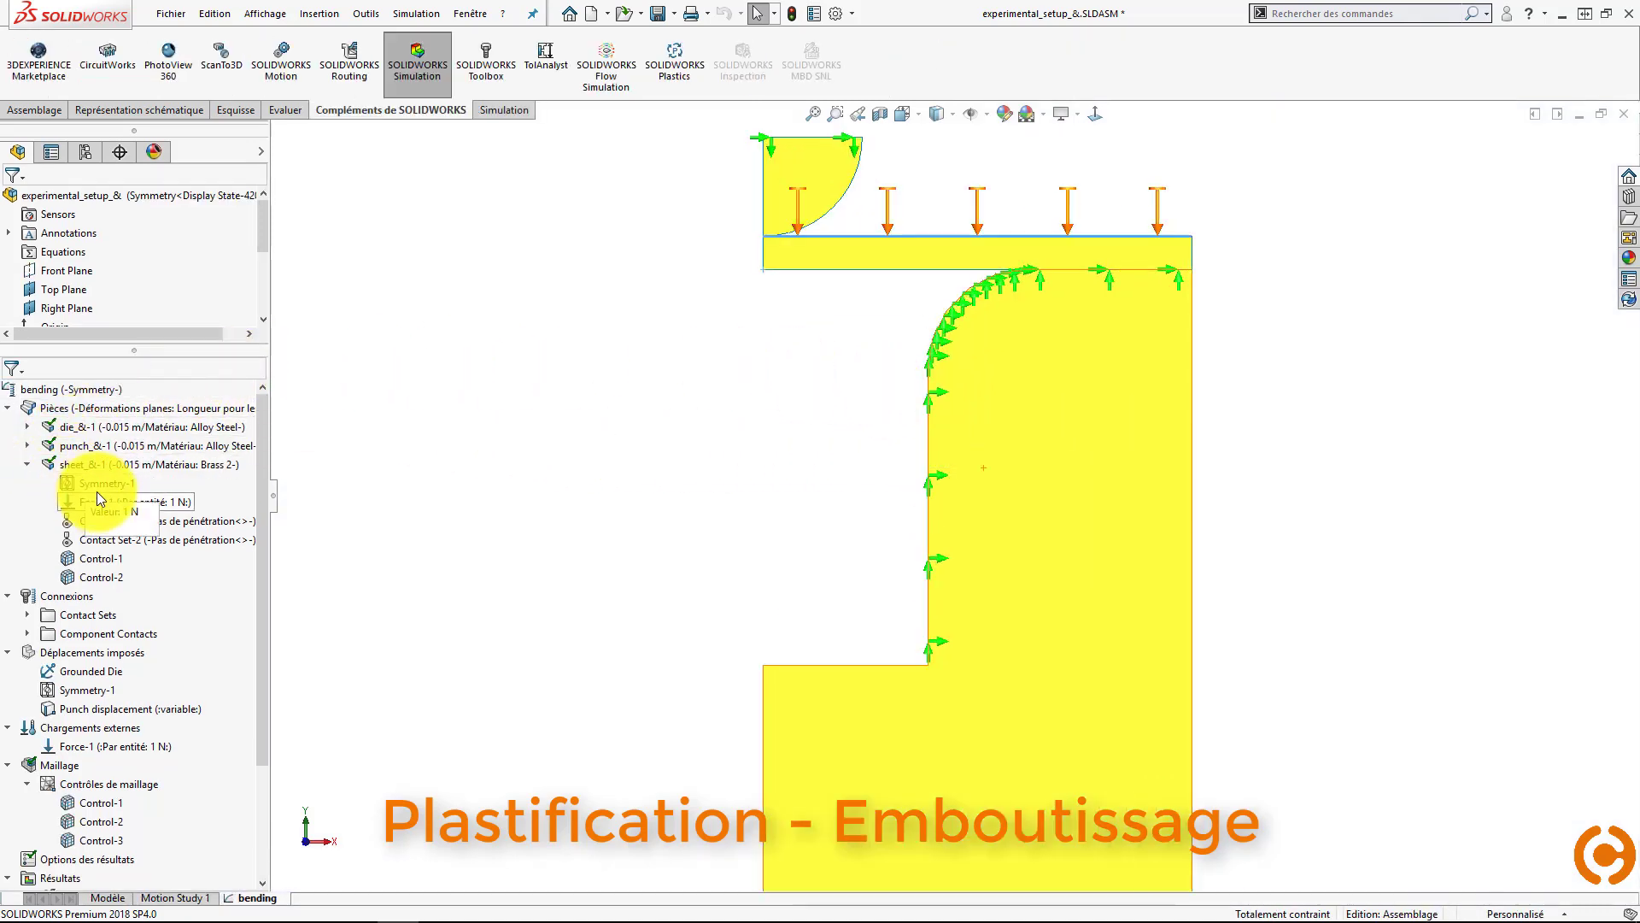
- Open the material definition of the sheet and examine the stress-strain curve of Brass 2
right_click(94, 467)
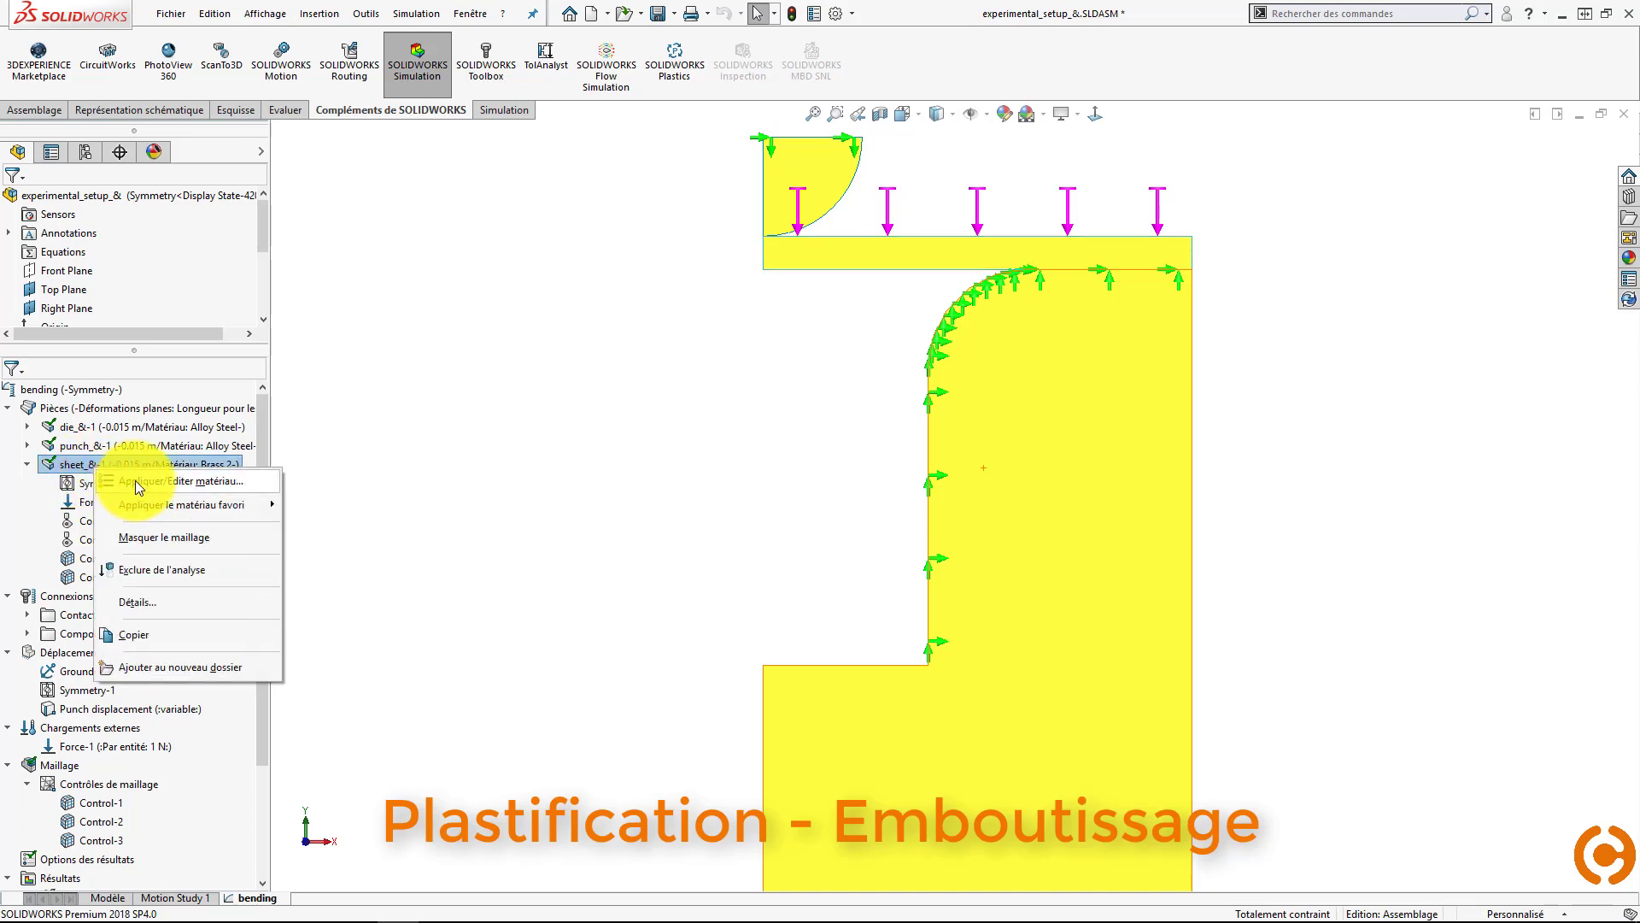
key(Escape)
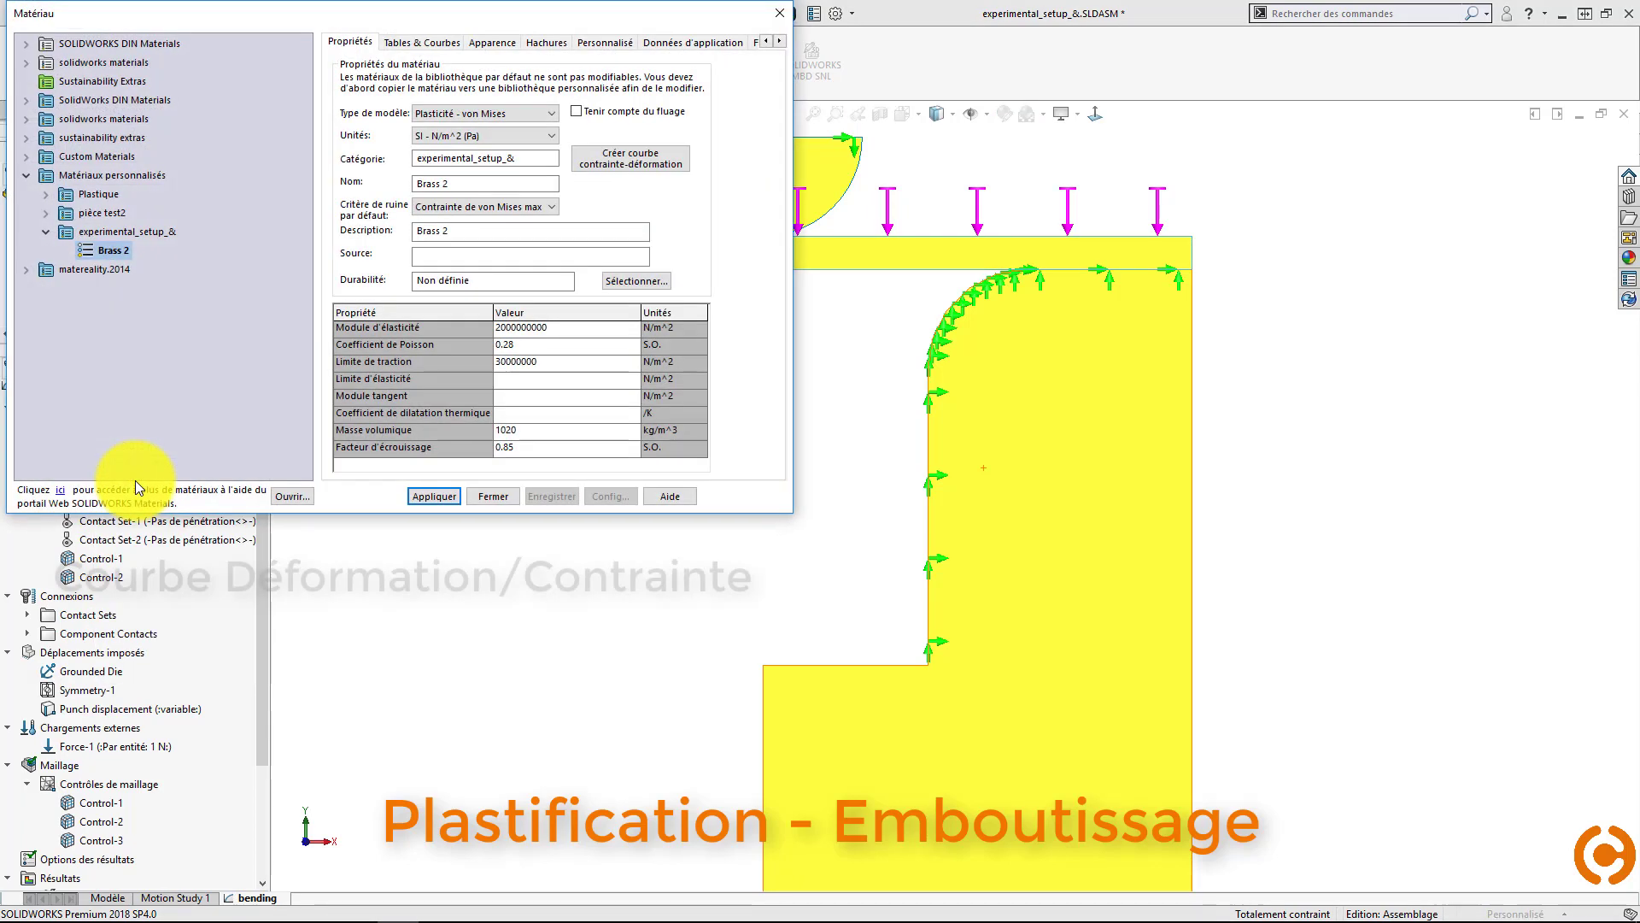
click(625, 161)
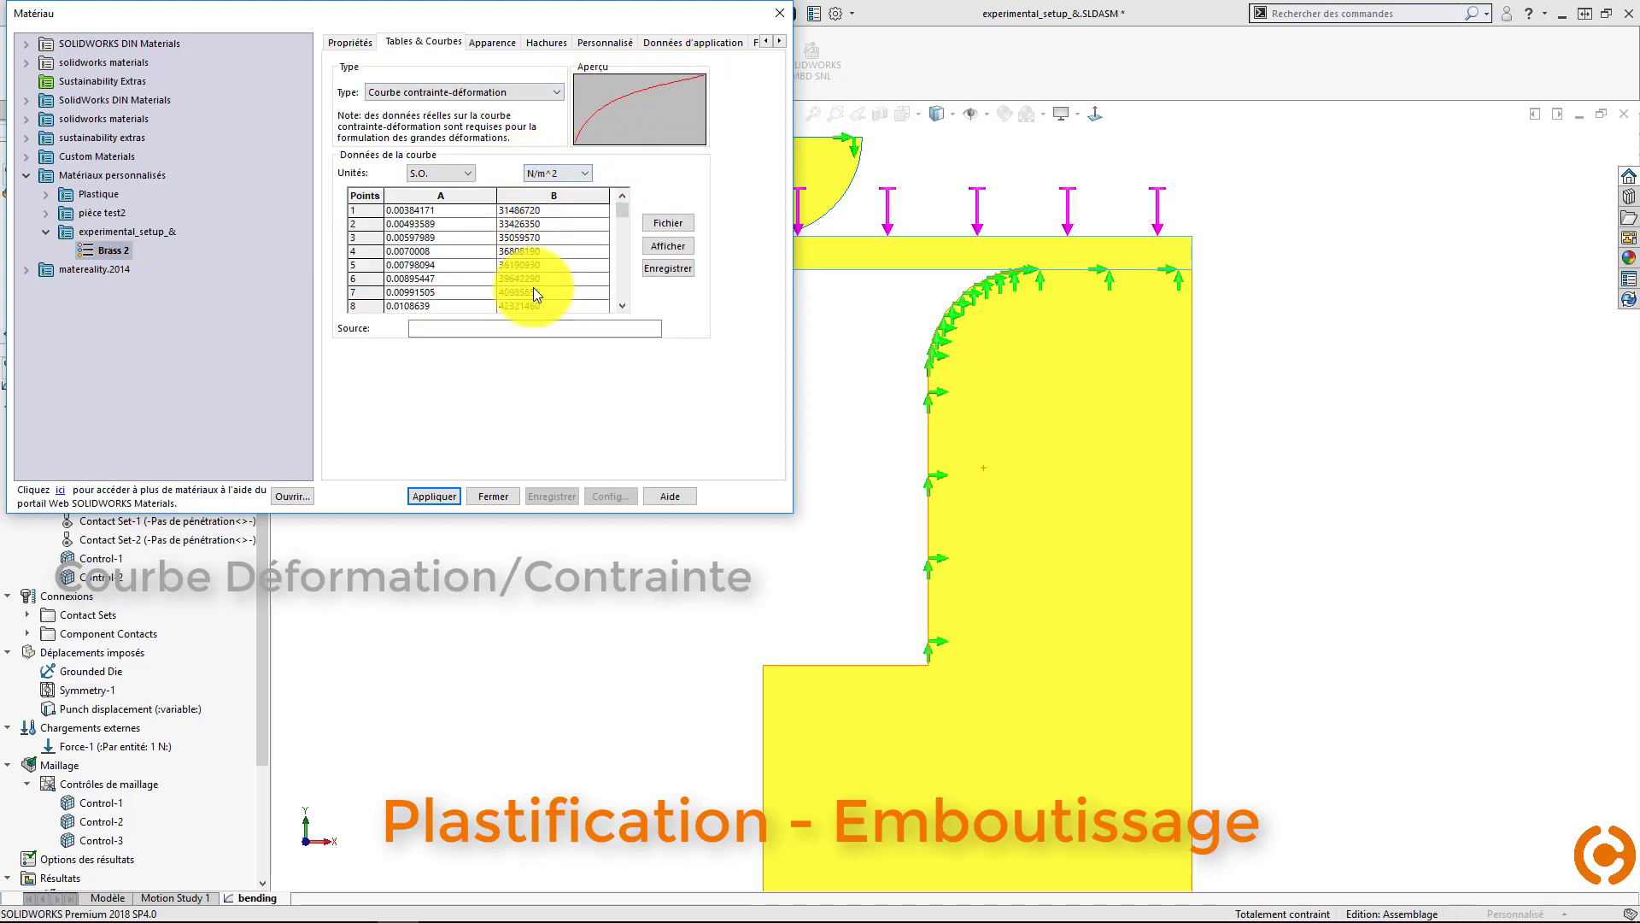
click(495, 497)
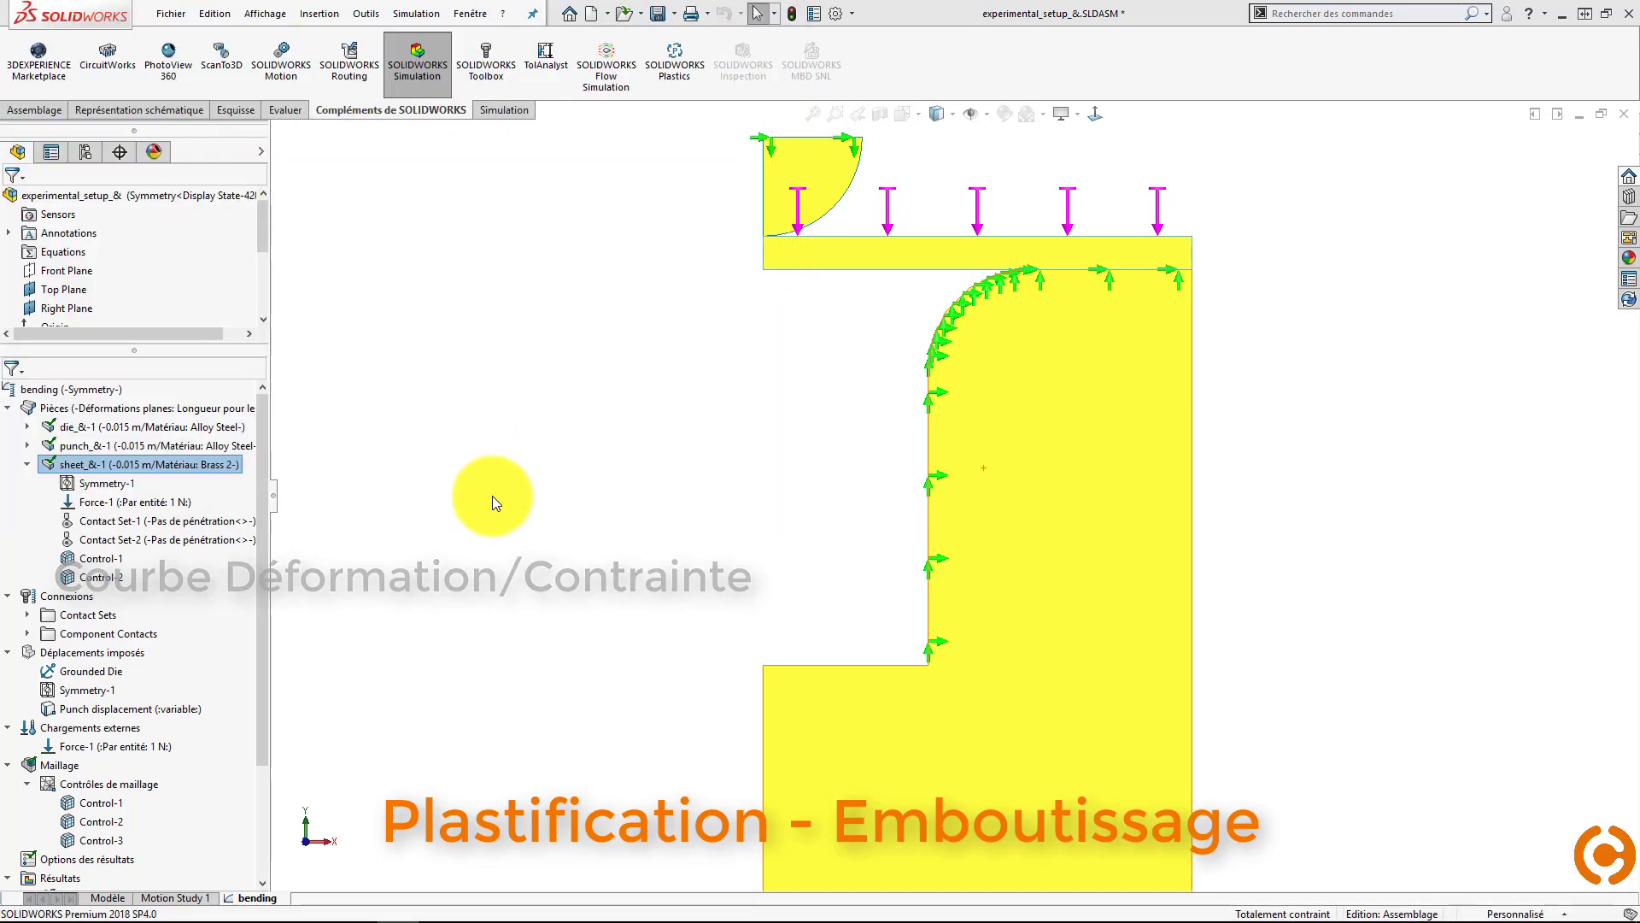
- Open the Punch displacement fixture's definition and examine its translation time curve, leaving the settings as they are
click(8, 408)
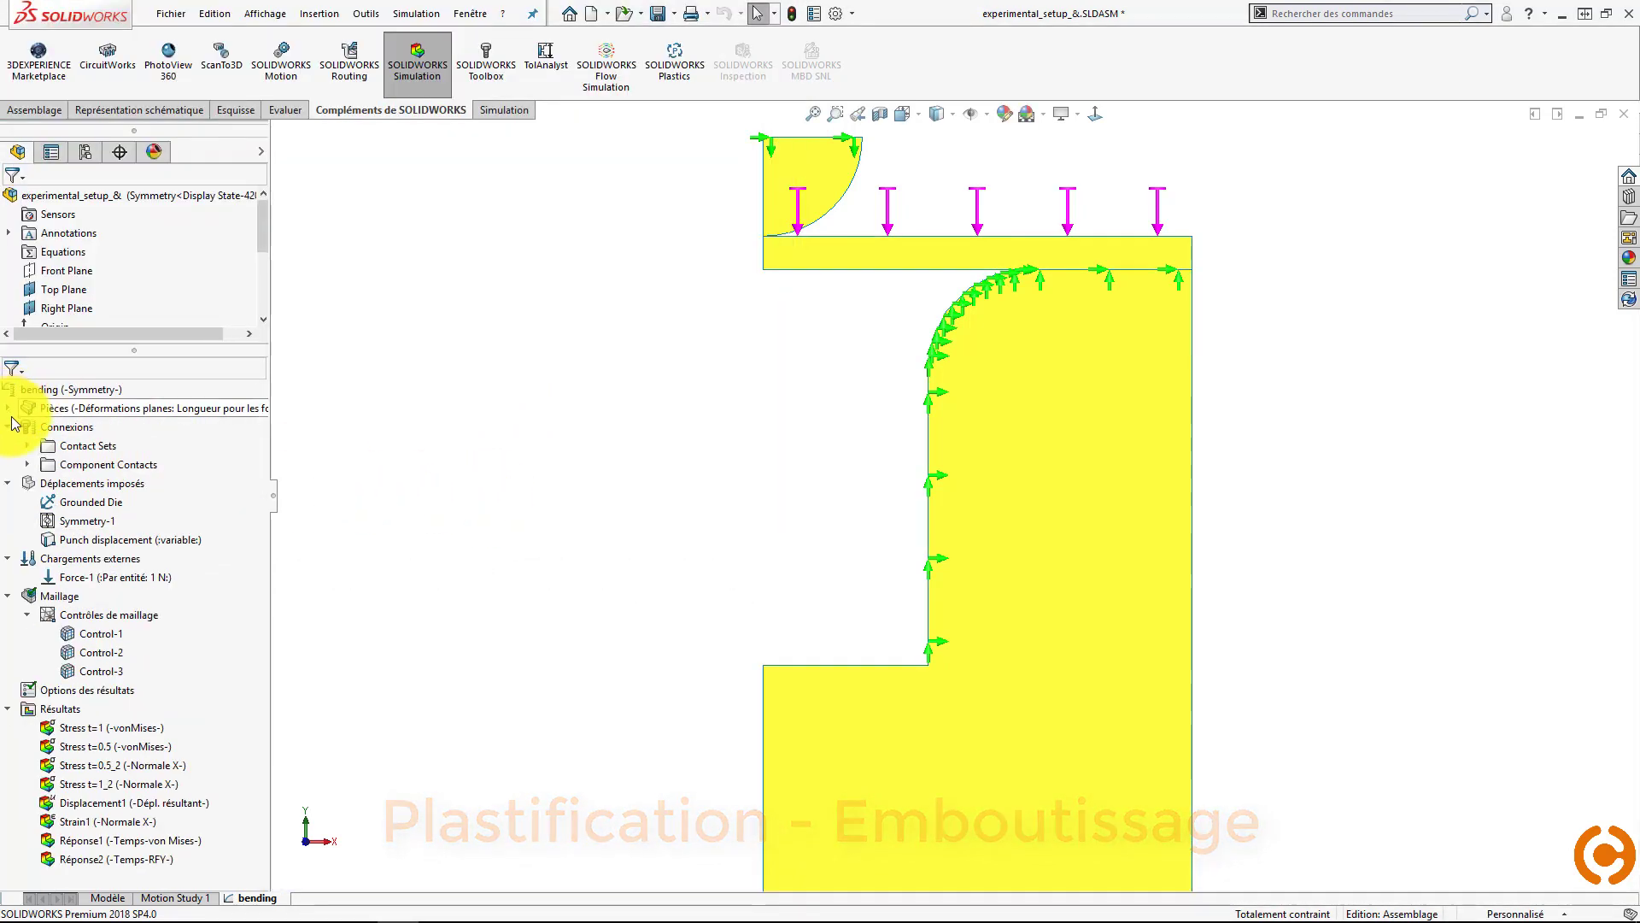
right_click(86, 544)
click(120, 557)
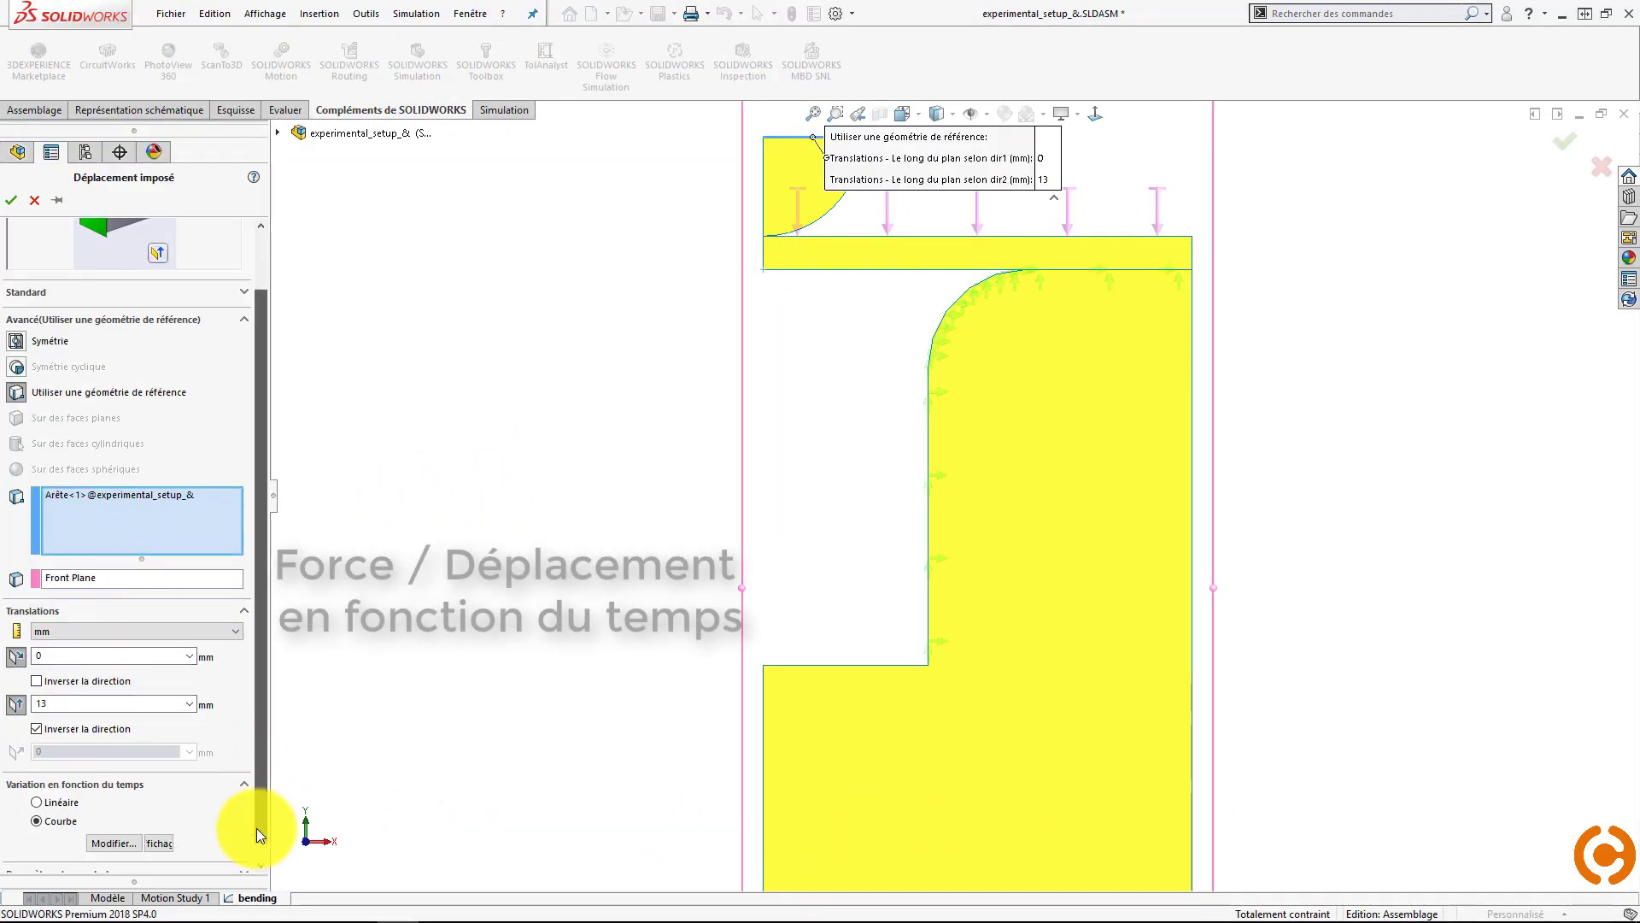
click(159, 826)
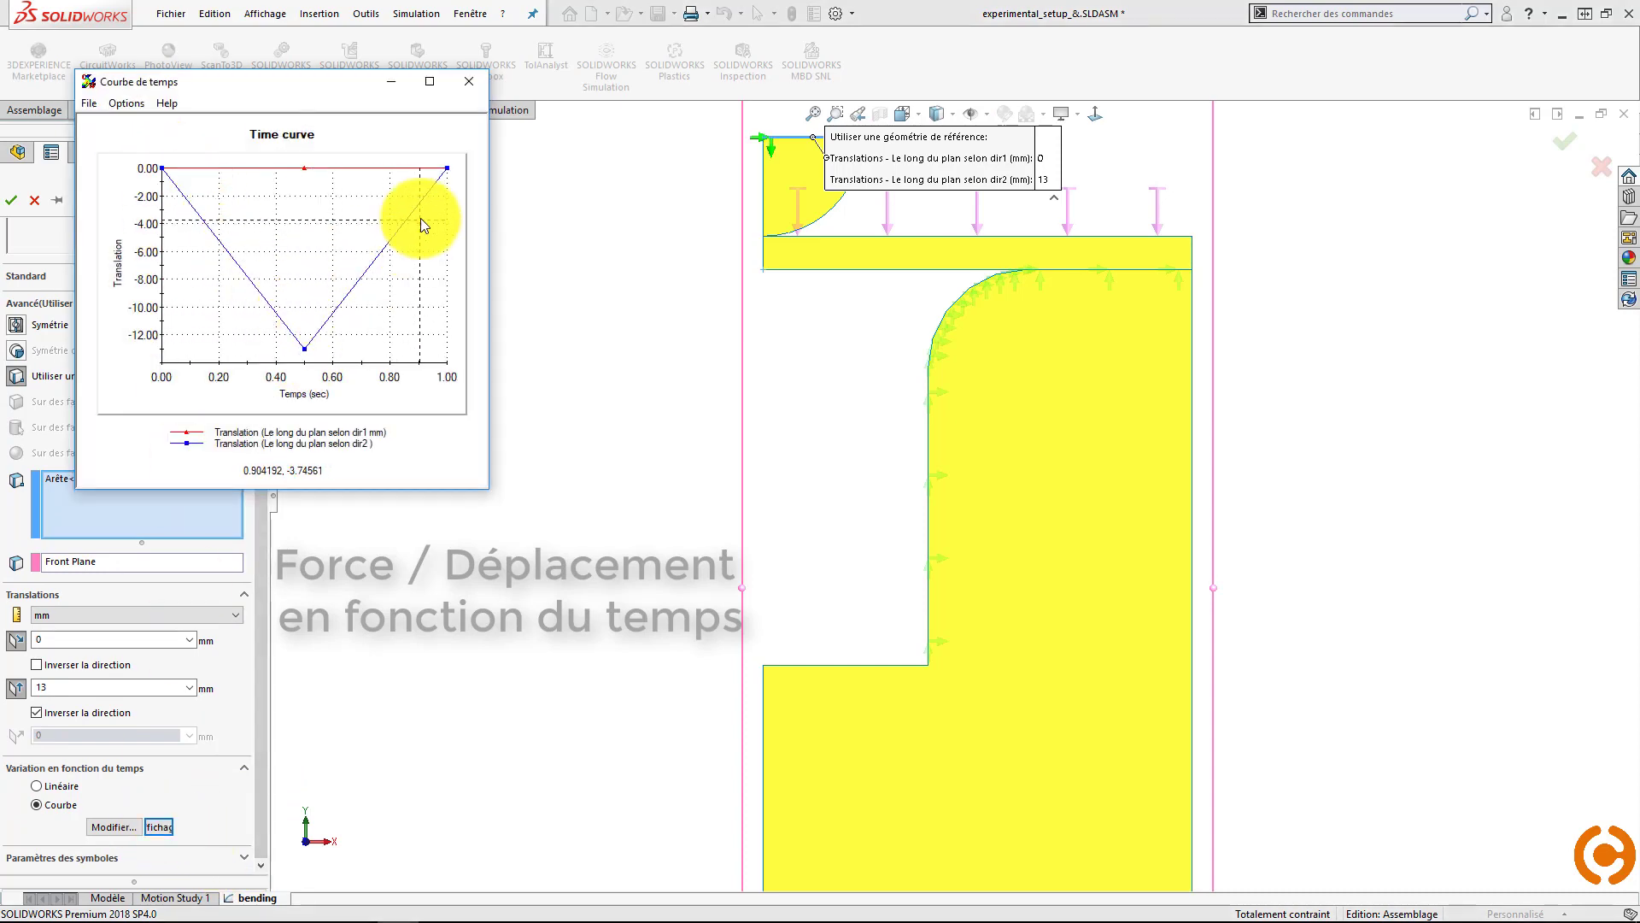
click(468, 81)
click(34, 200)
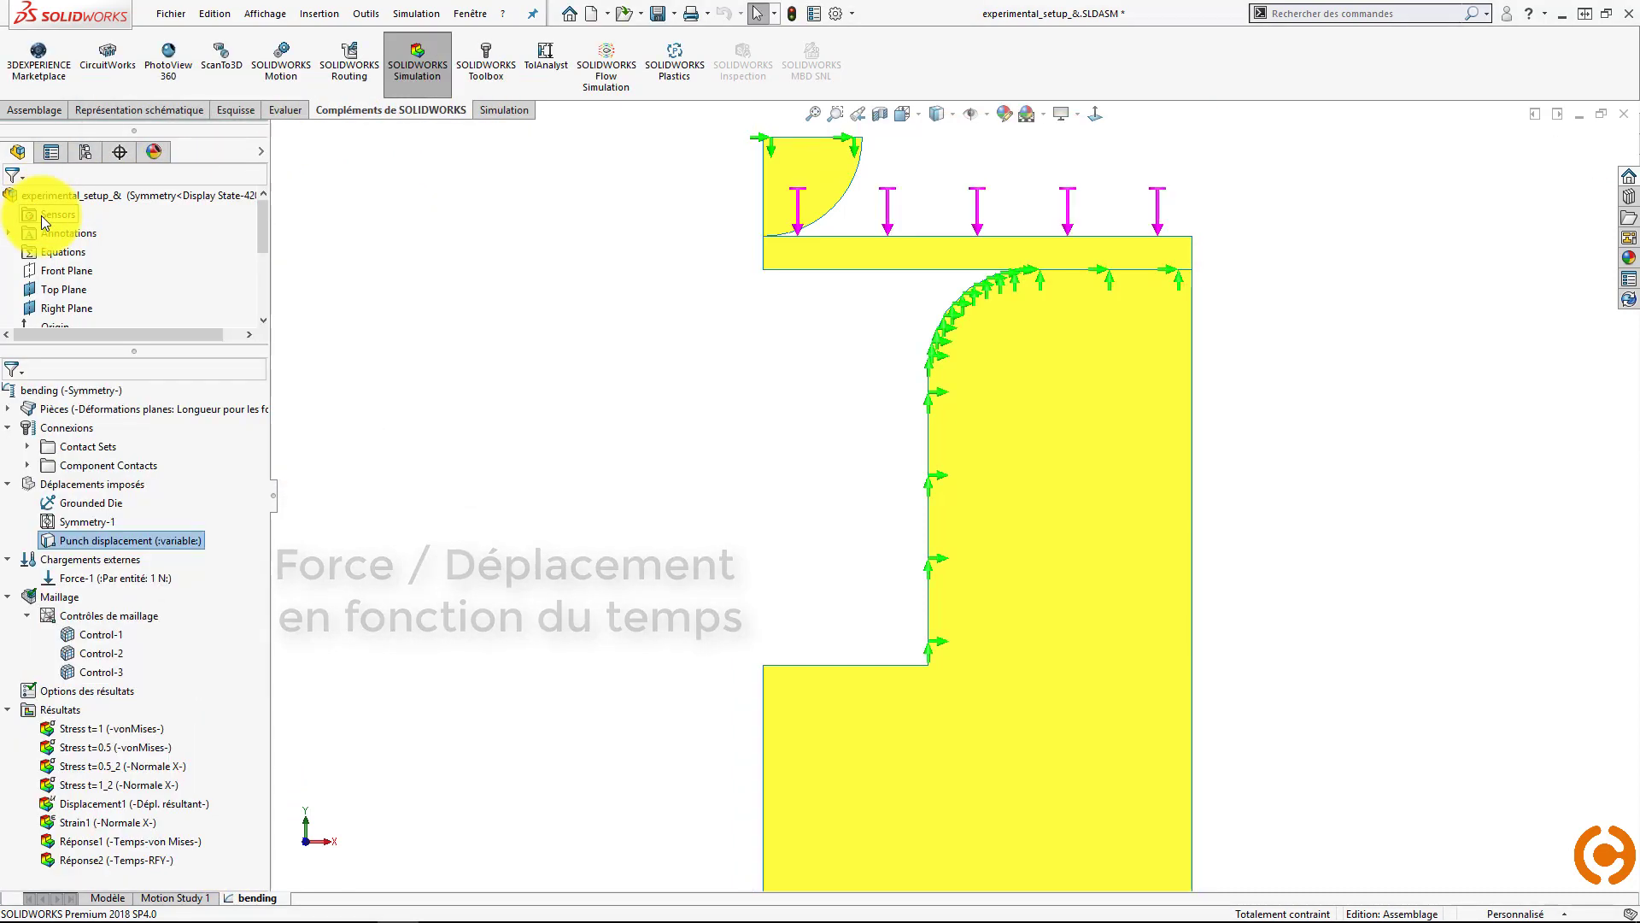
- Examine the bending study's von Mises plots Stress t=1 and Stress t=0.5, plus the Displacement1 plot
double_click(96, 725)
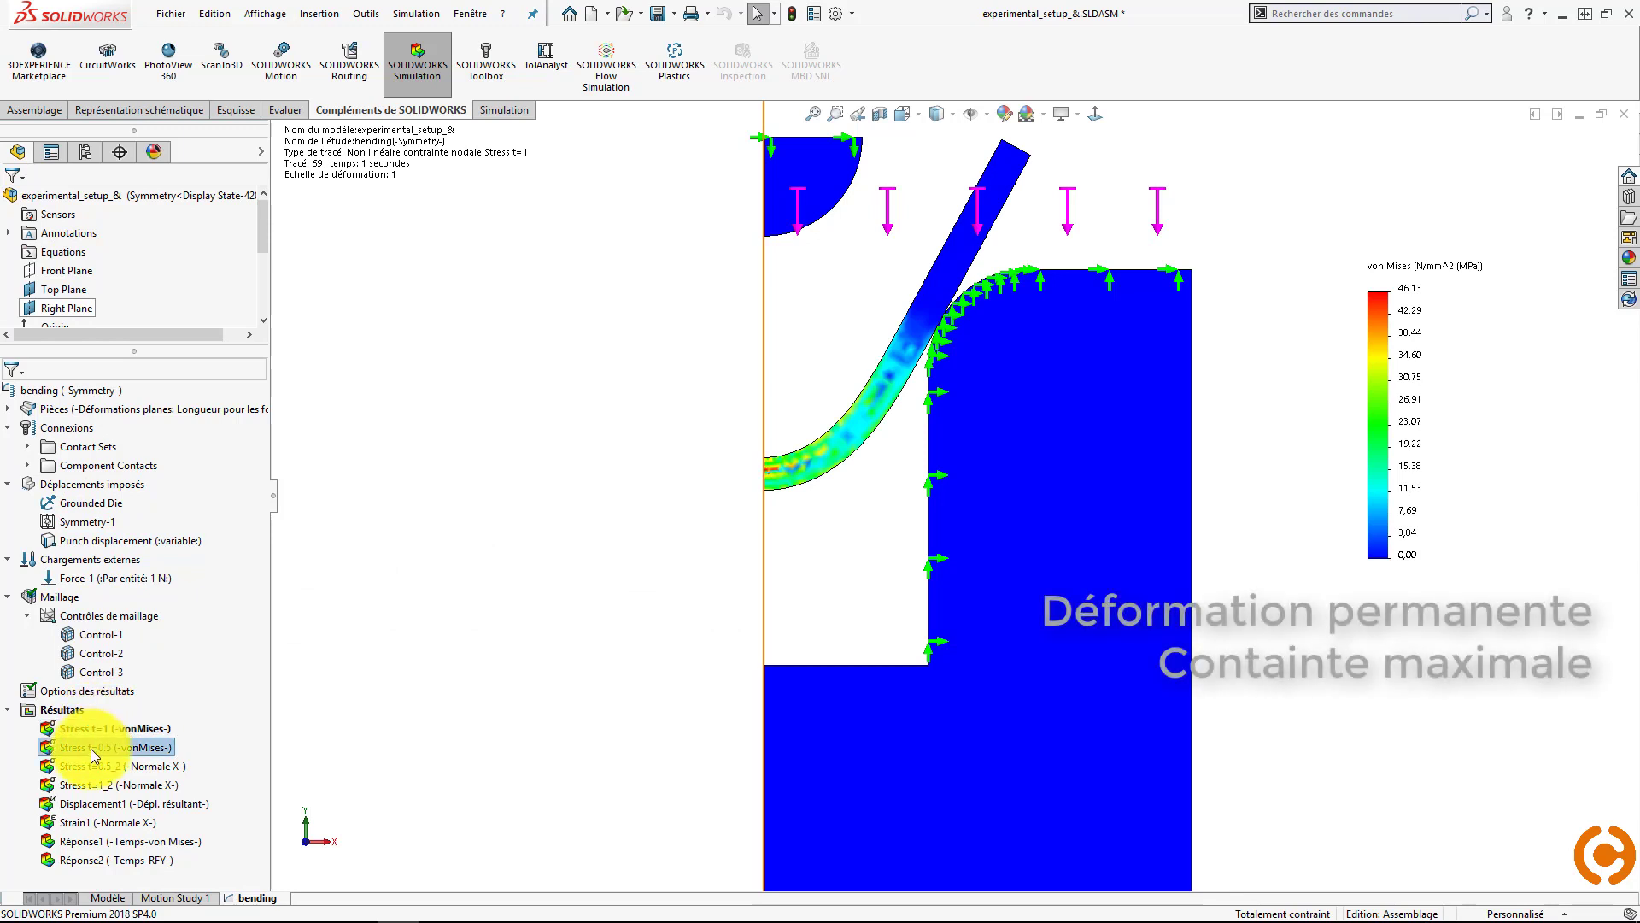
double_click(91, 748)
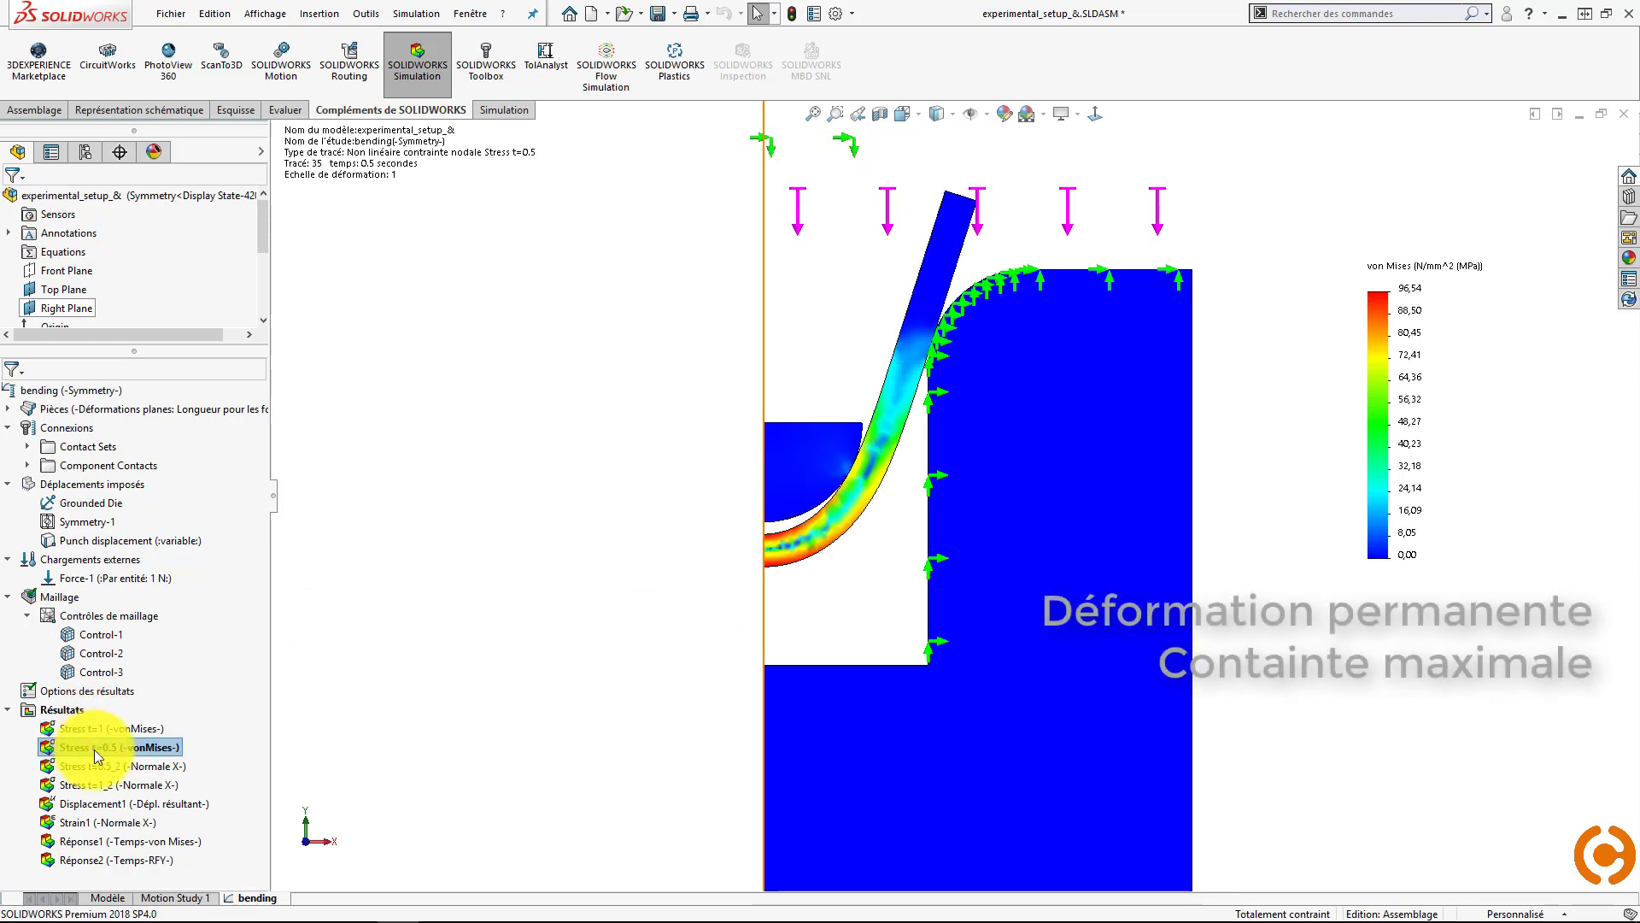
double_click(83, 804)
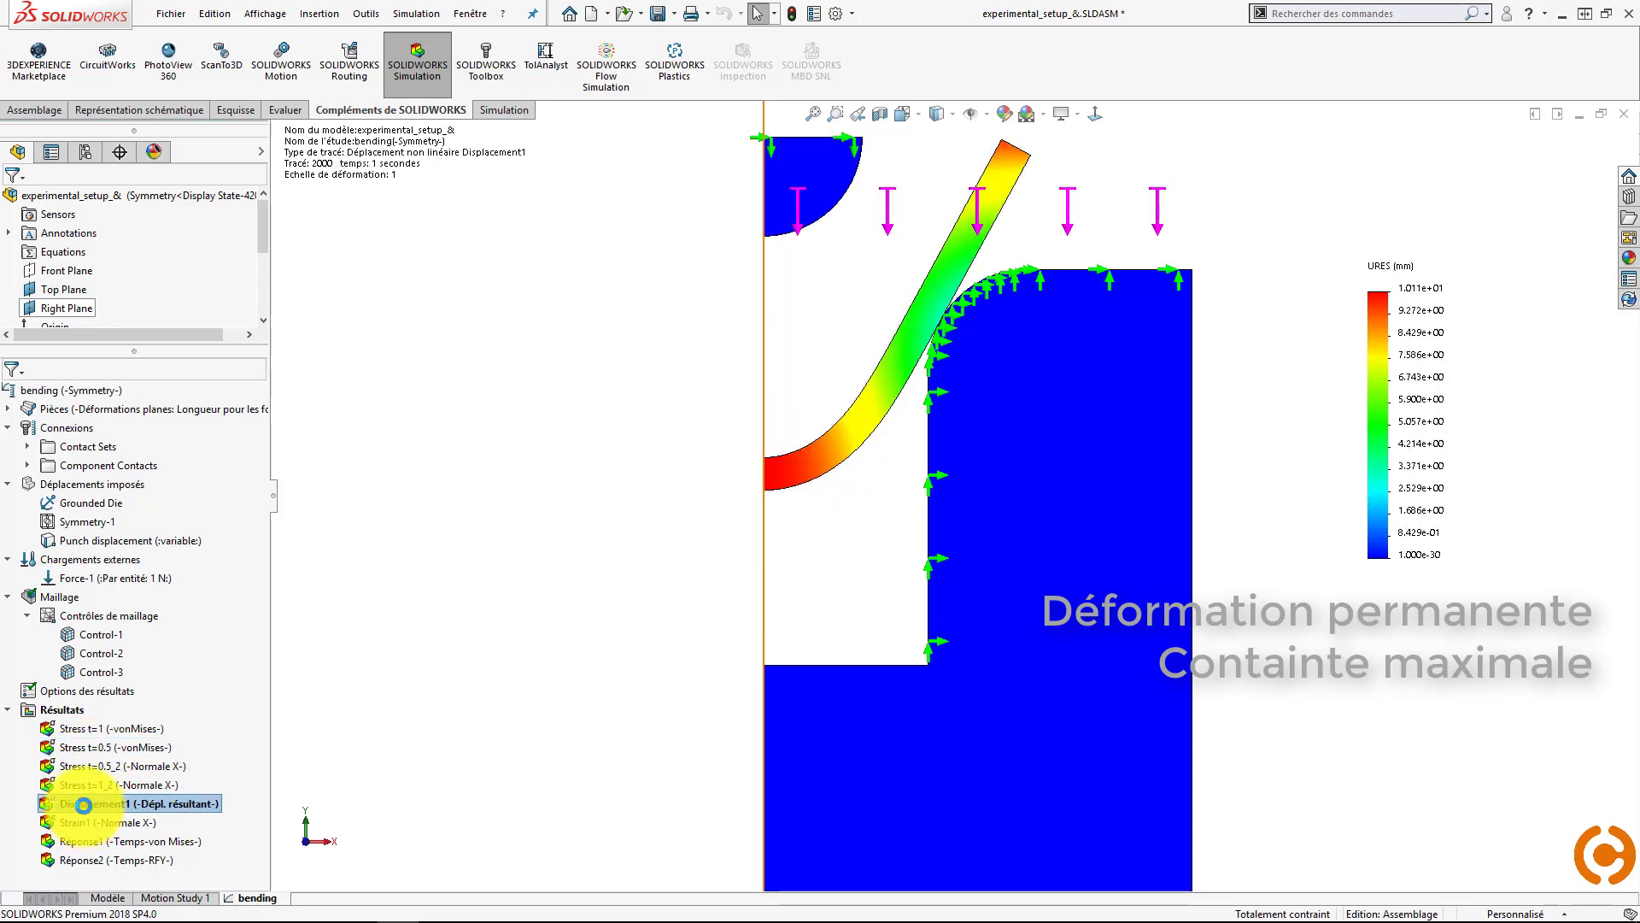
- Show the Réponse1 graph of von Mises stress over time and animate the bent sheet's Displacement1 plot
right_click(89, 839)
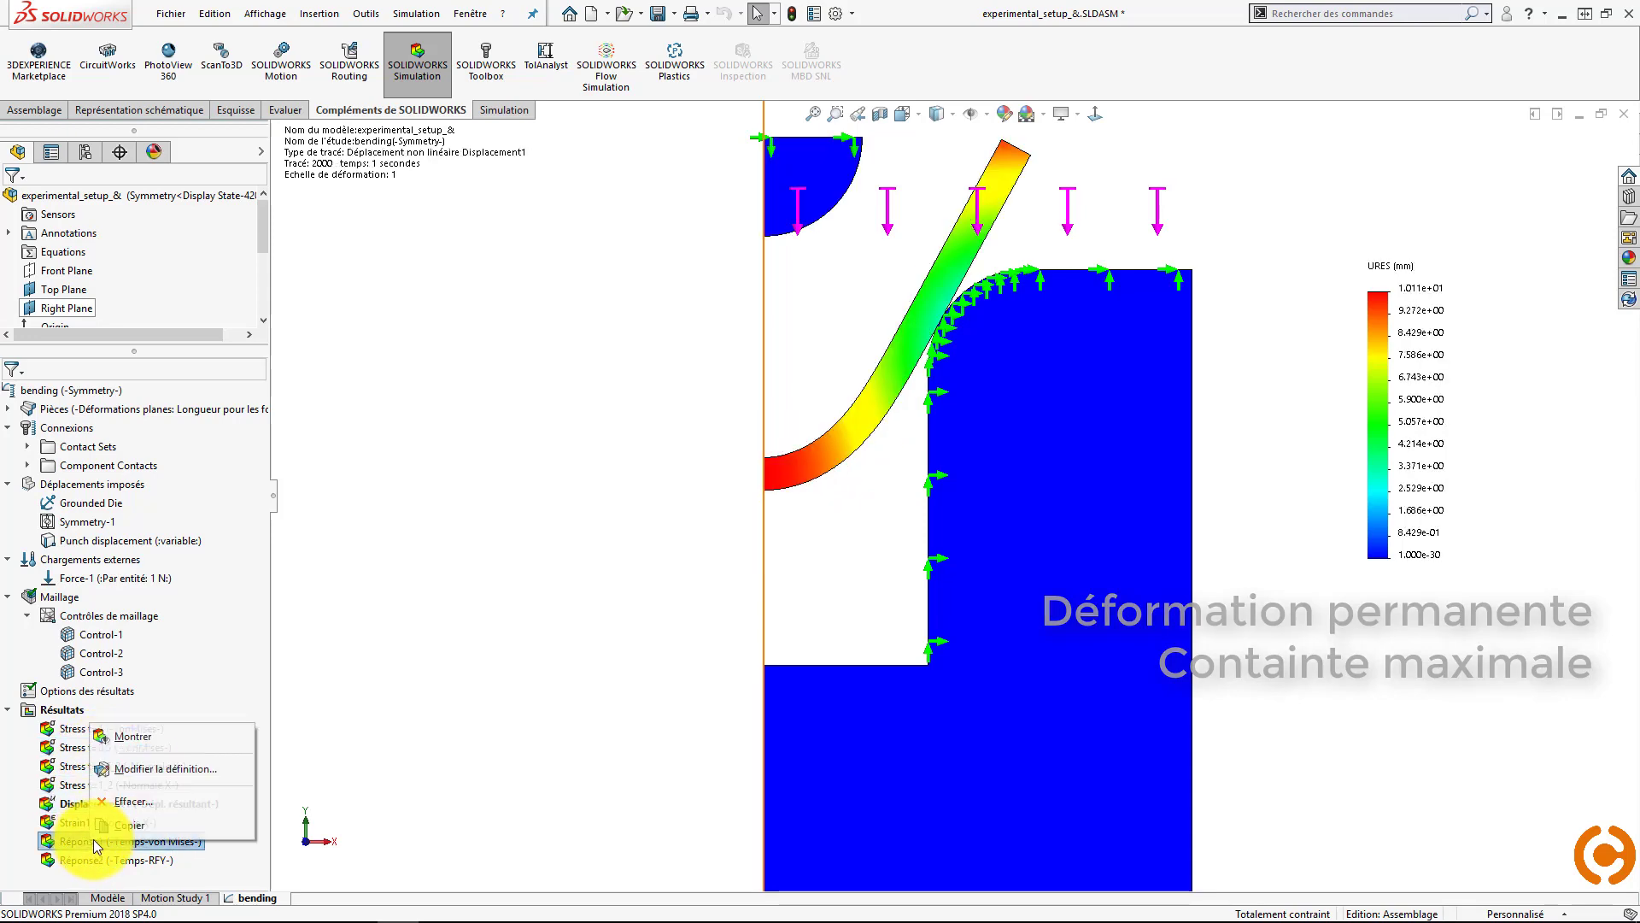
click(120, 741)
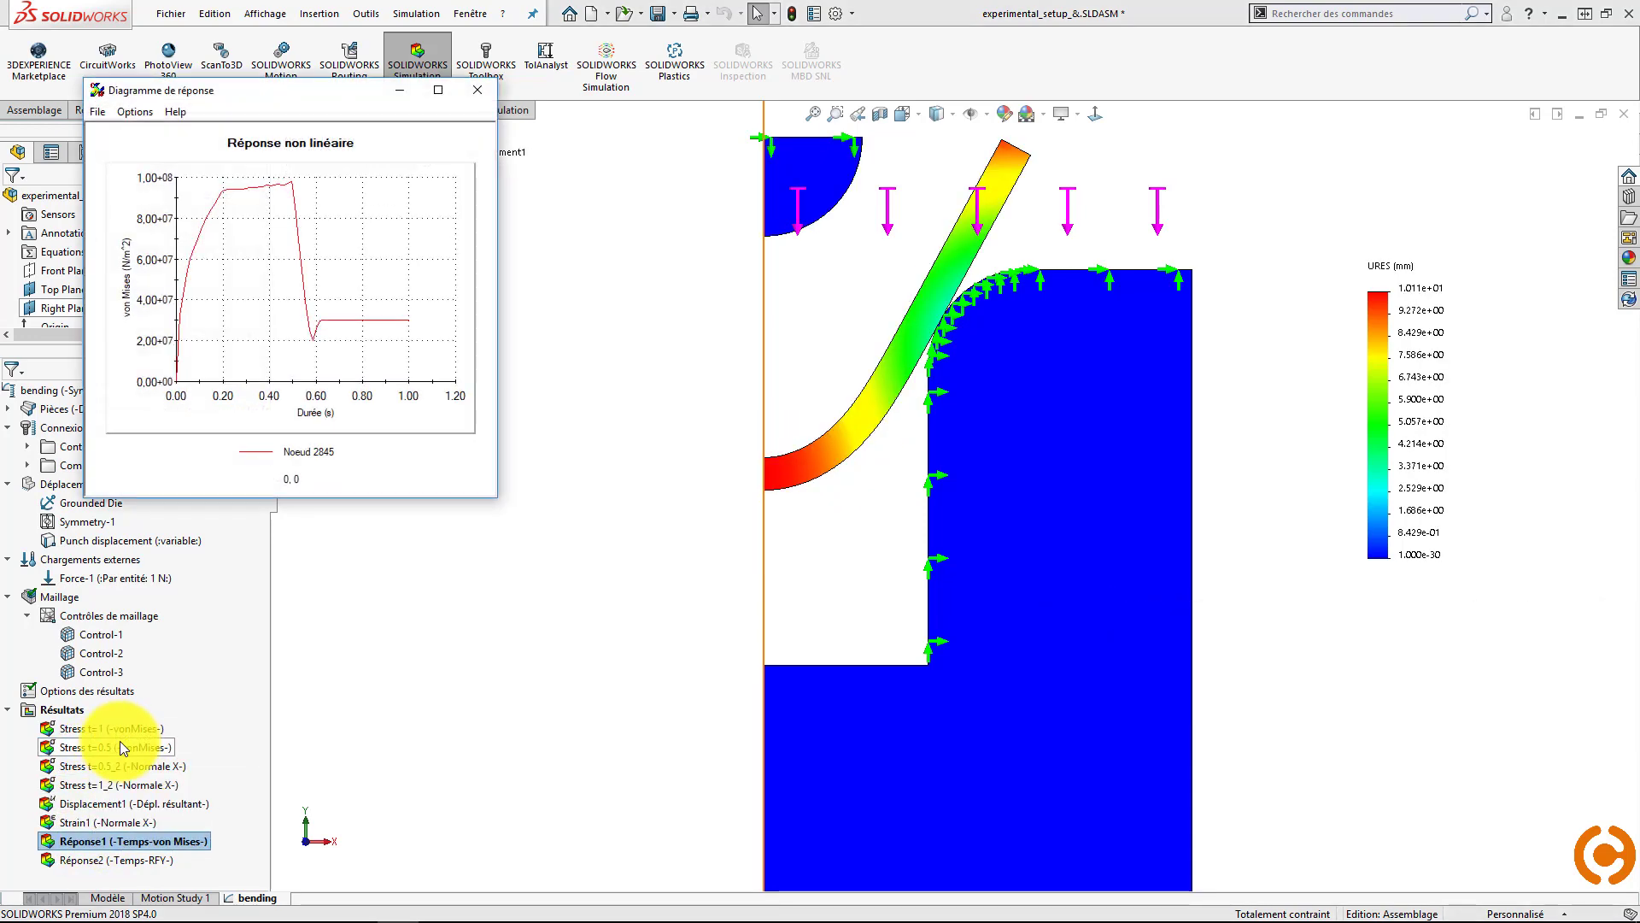
right_click(104, 805)
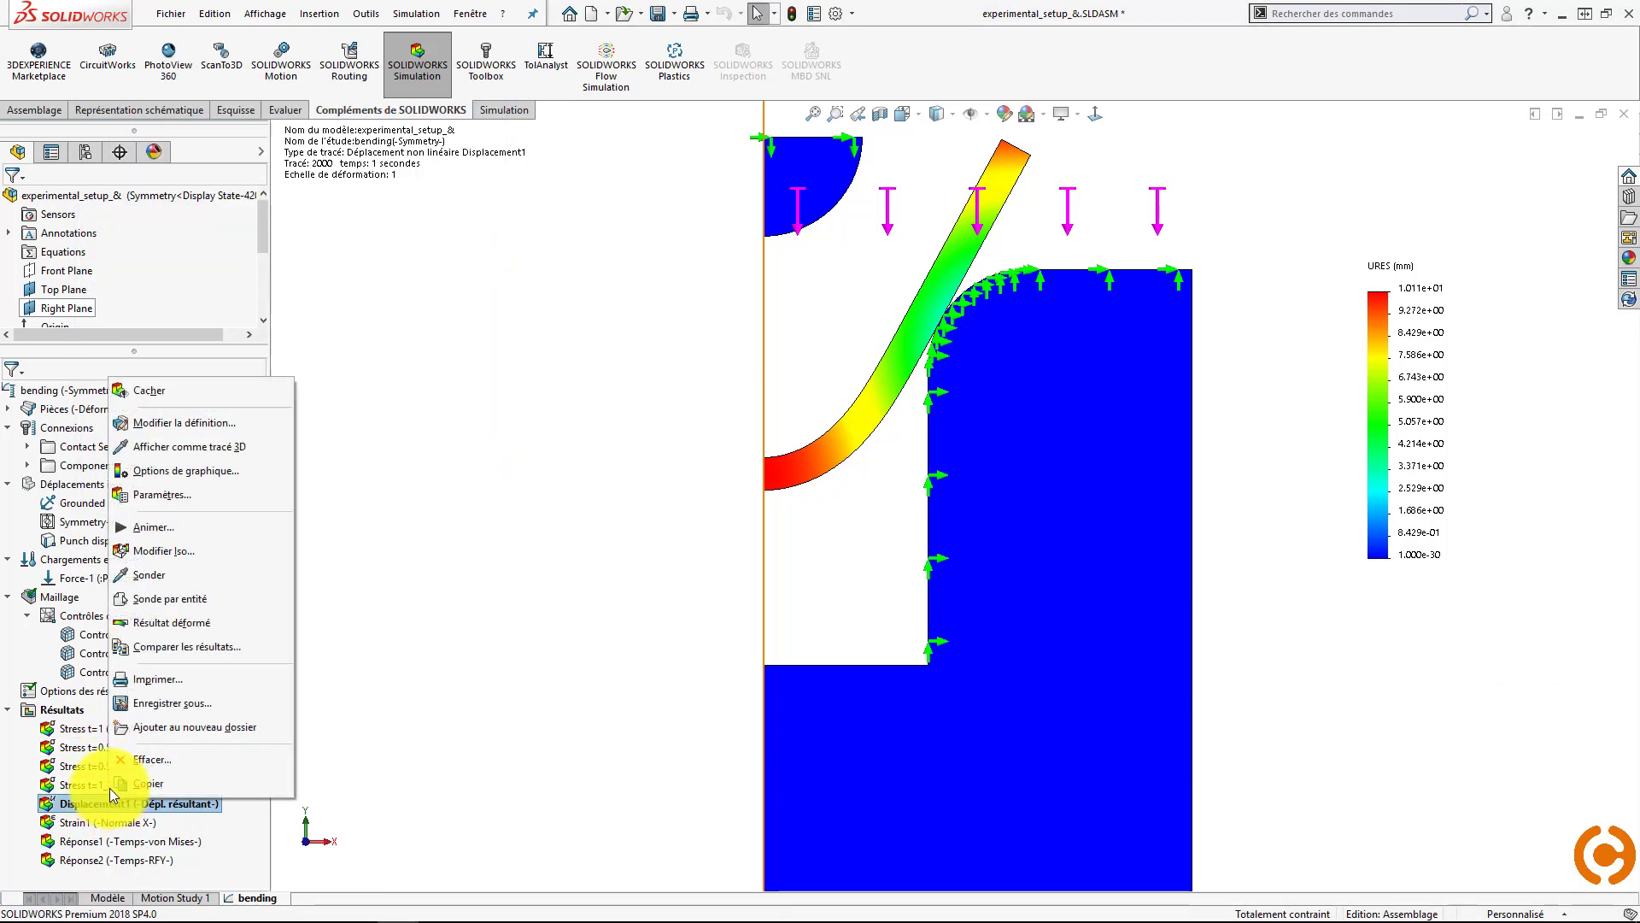
click(141, 528)
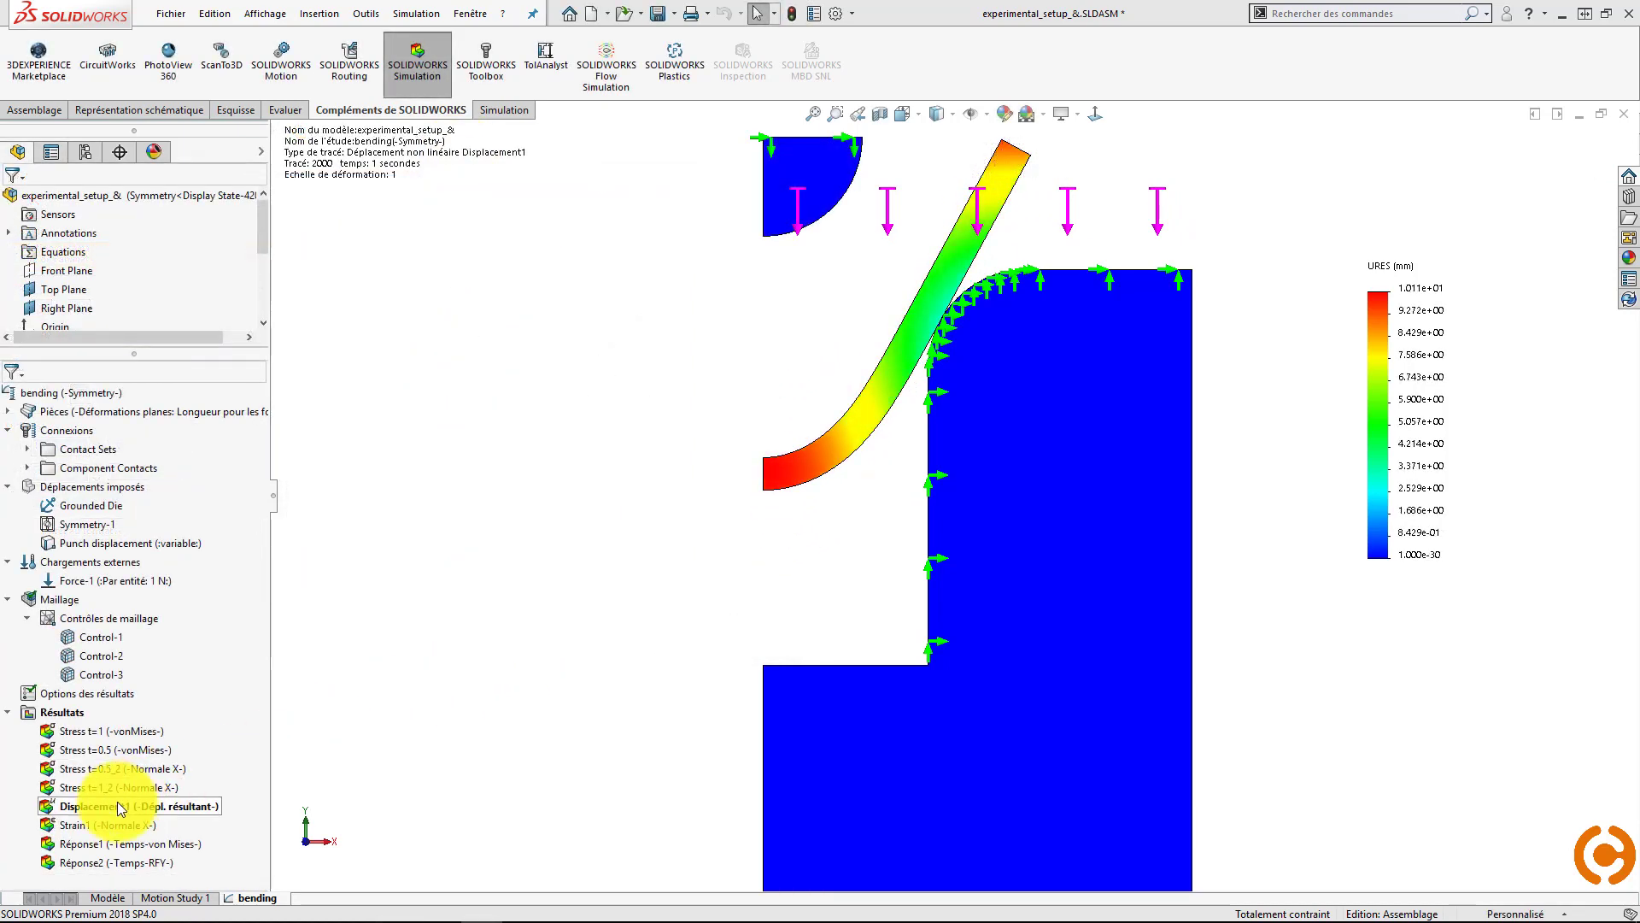
- Hide the Displacement1 plot and chart the reaction force over time for the punch's top edge
right_click(116, 806)
click(146, 454)
right_click(65, 714)
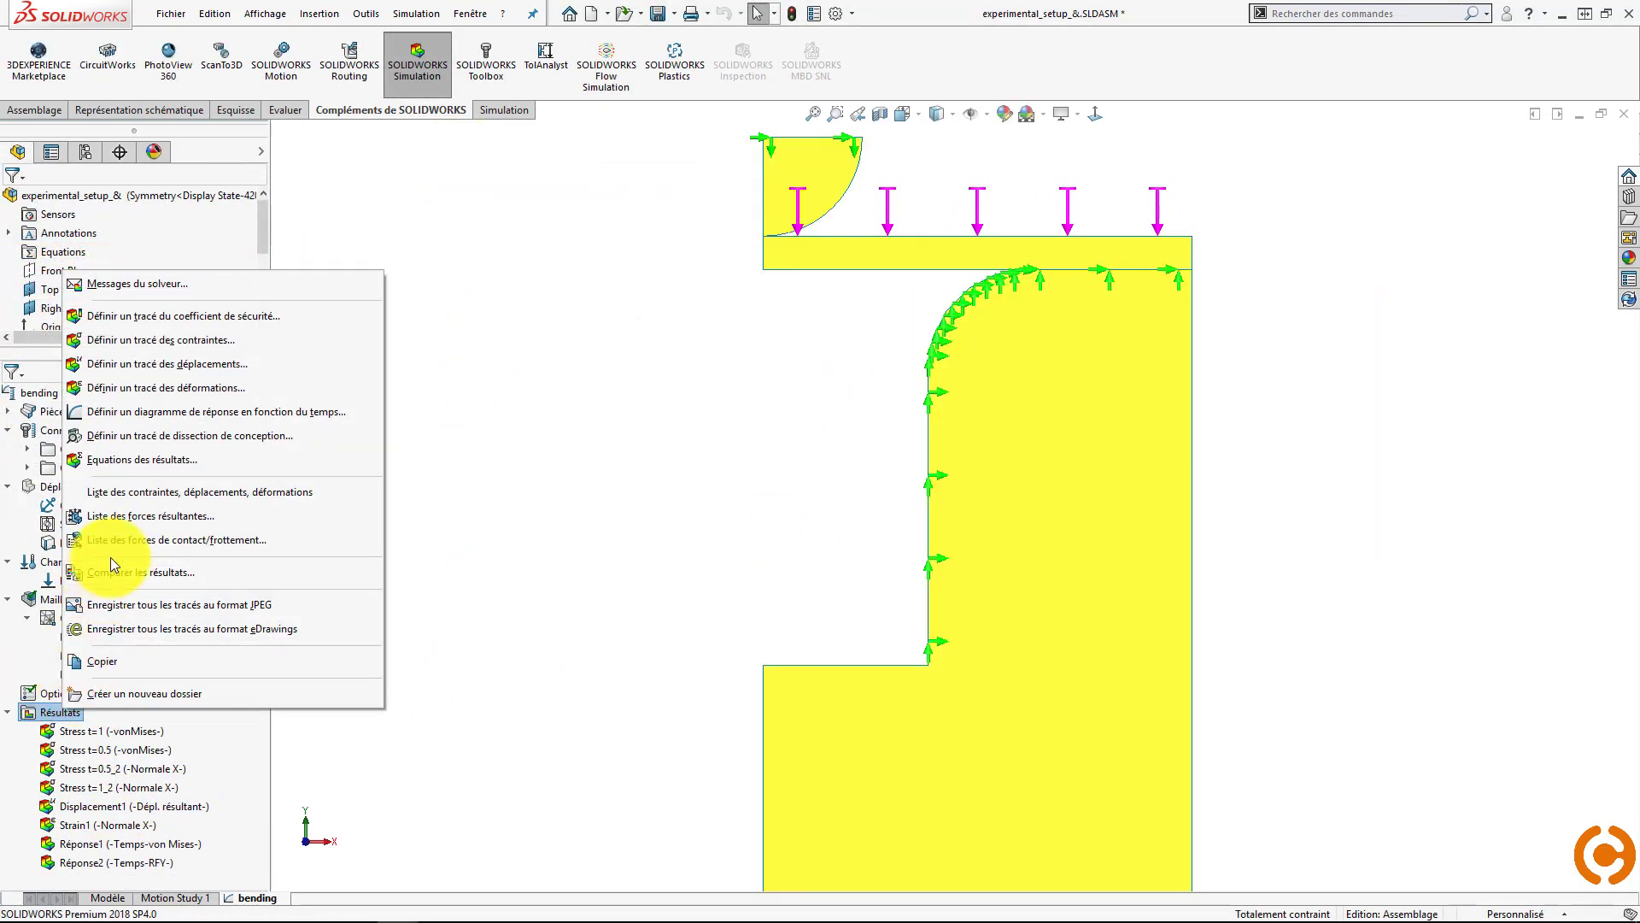
click(119, 517)
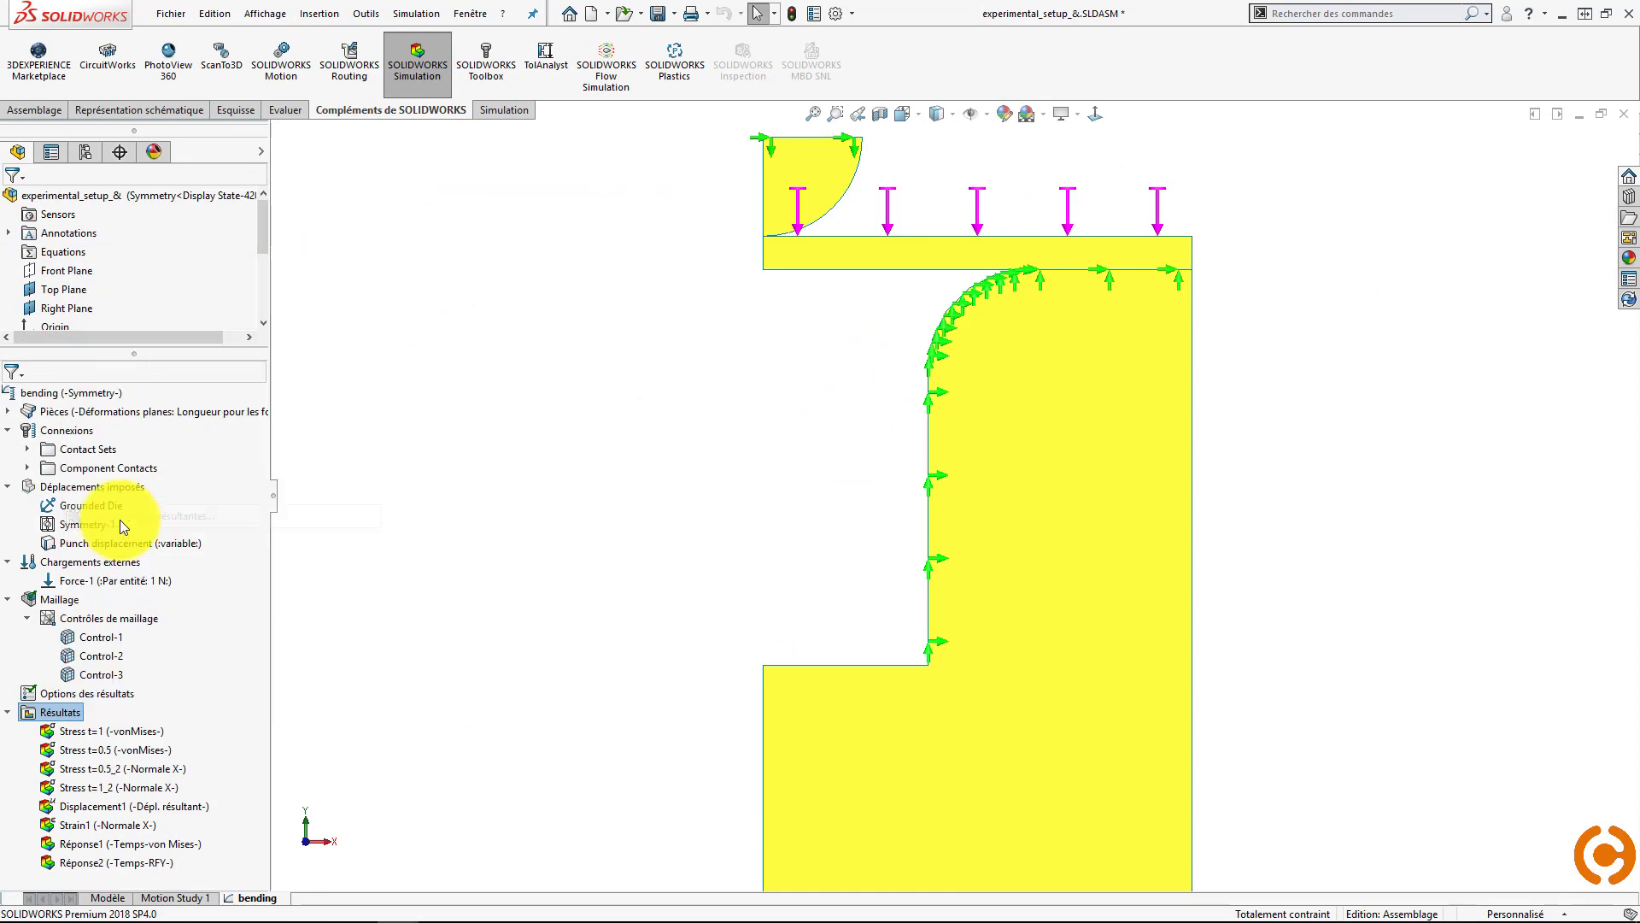
click(784, 141)
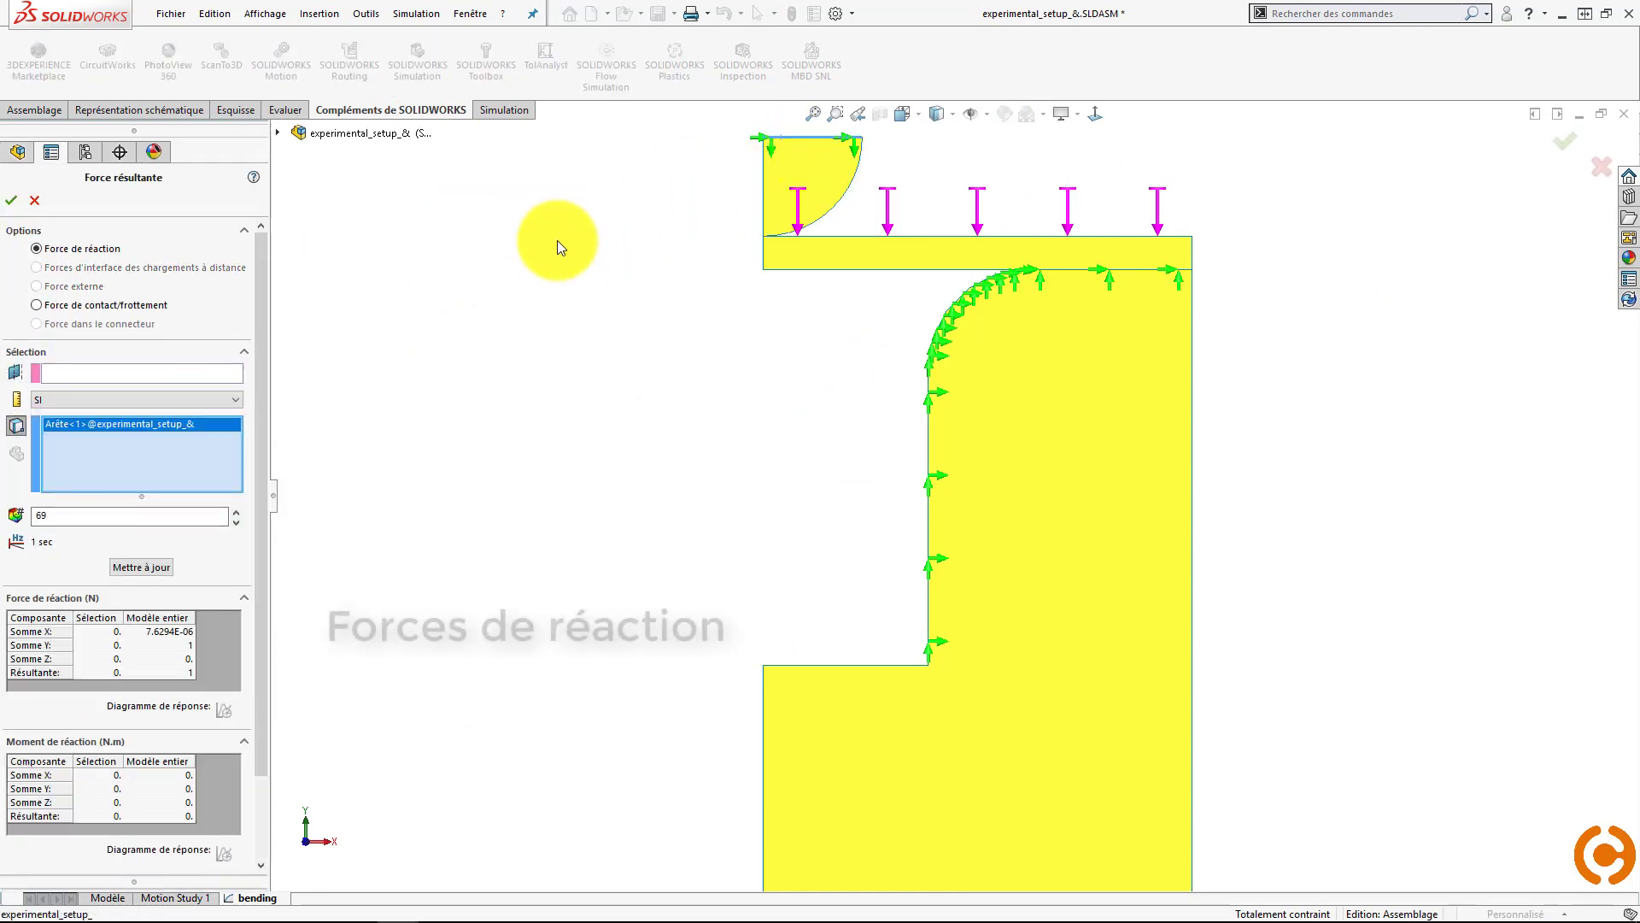
click(226, 712)
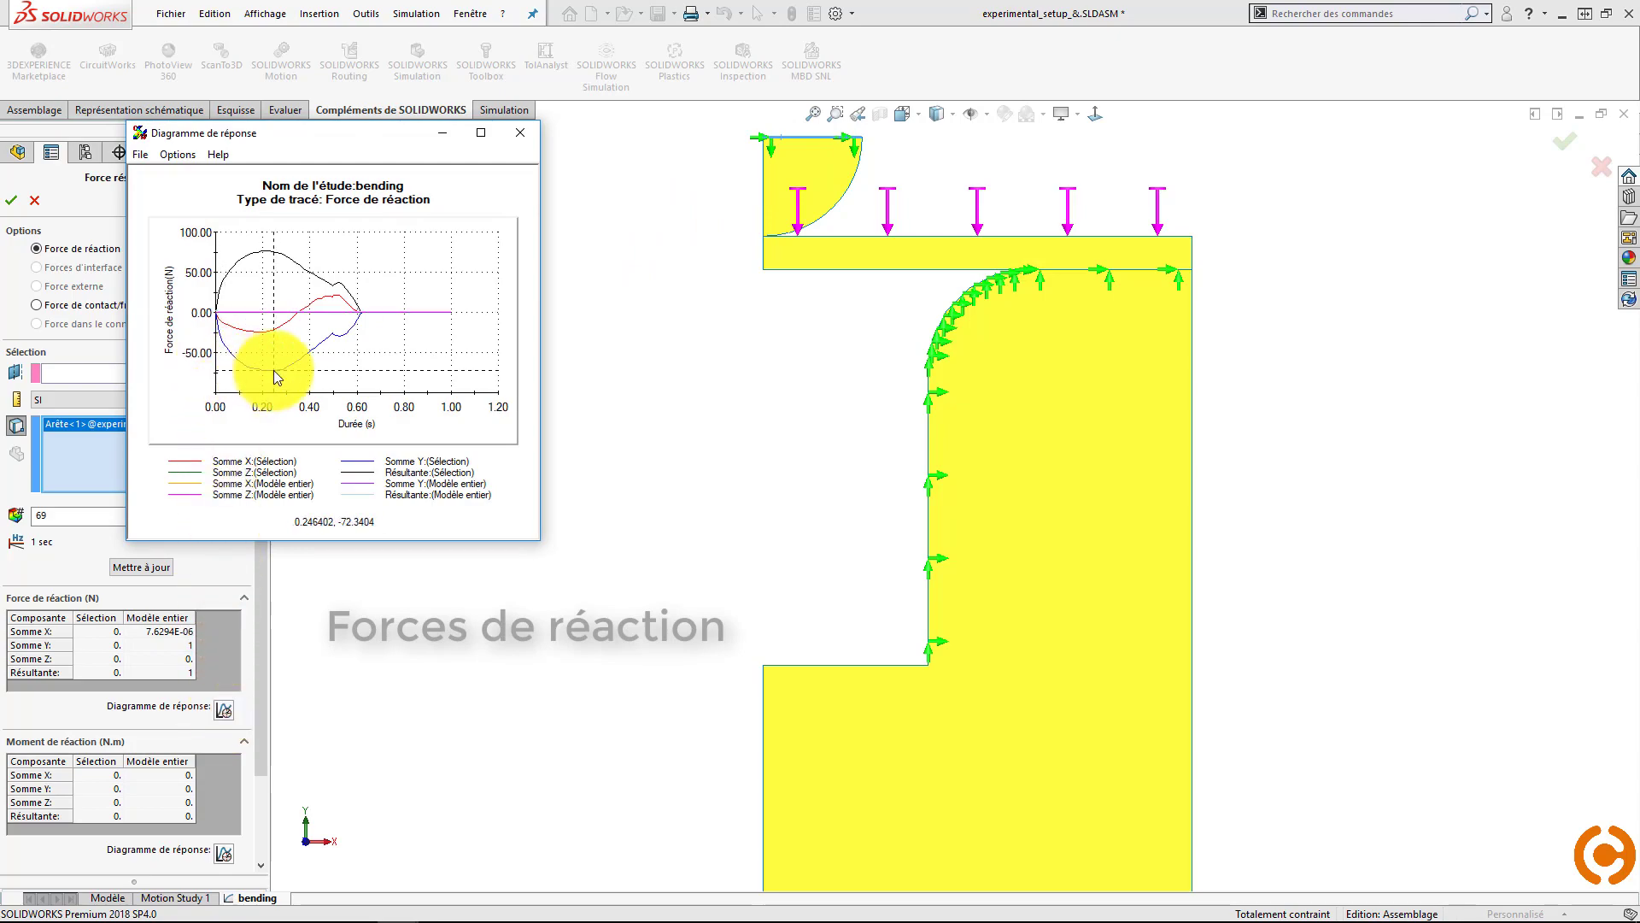
click(520, 133)
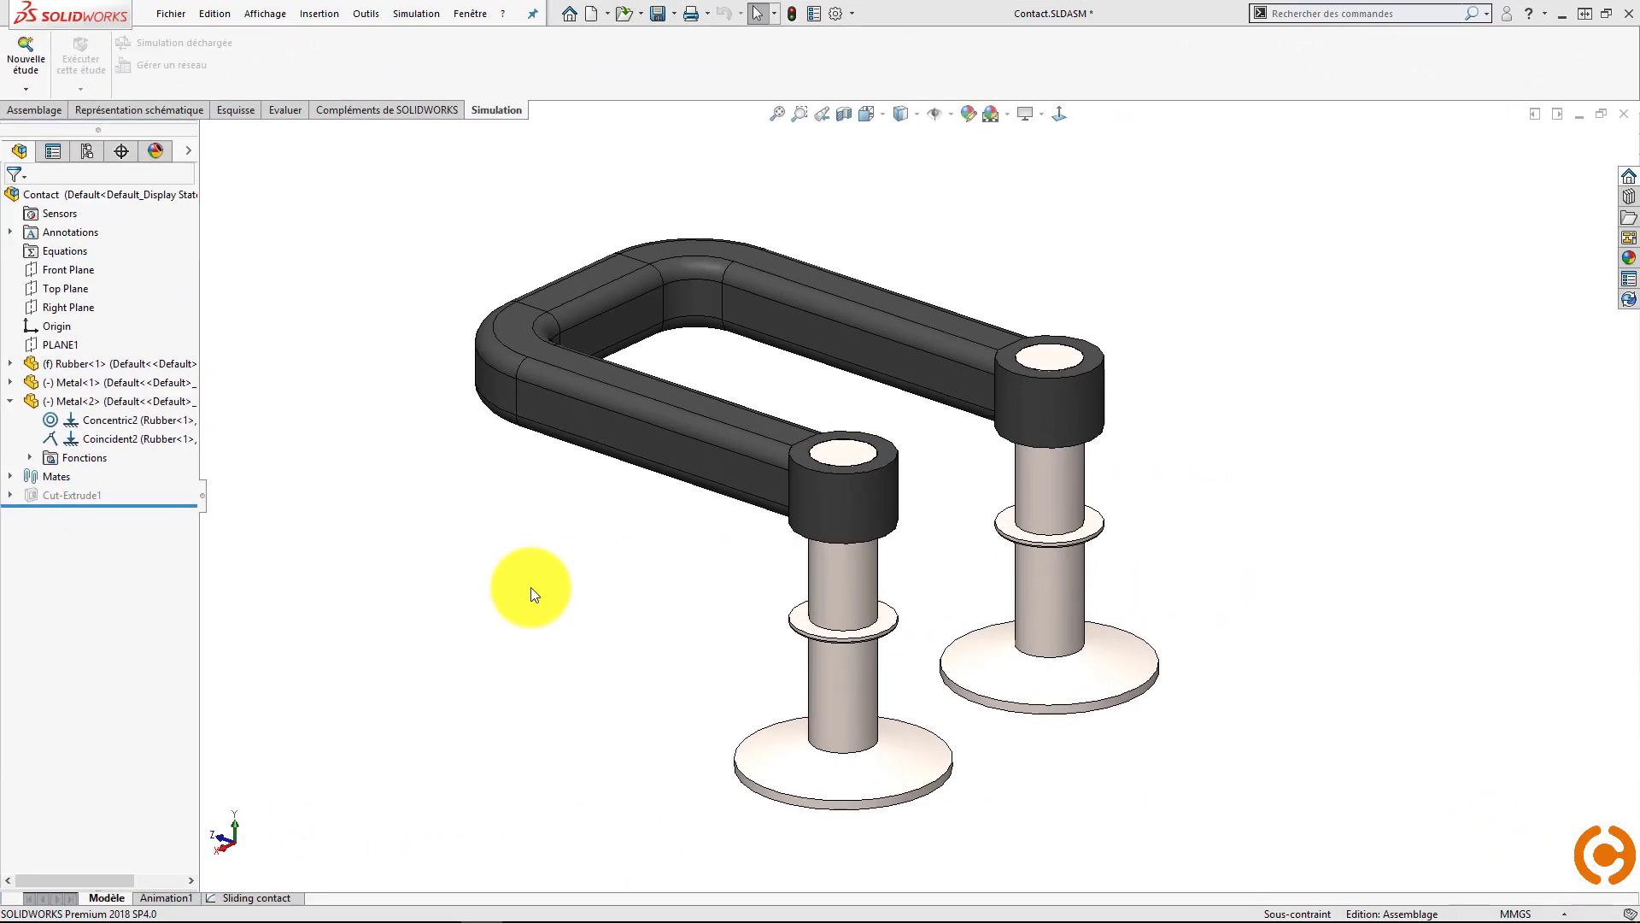
- Open the Contact assembly's Sliding contact study and activate its Symmetry configuration
click(272, 892)
right_click(90, 353)
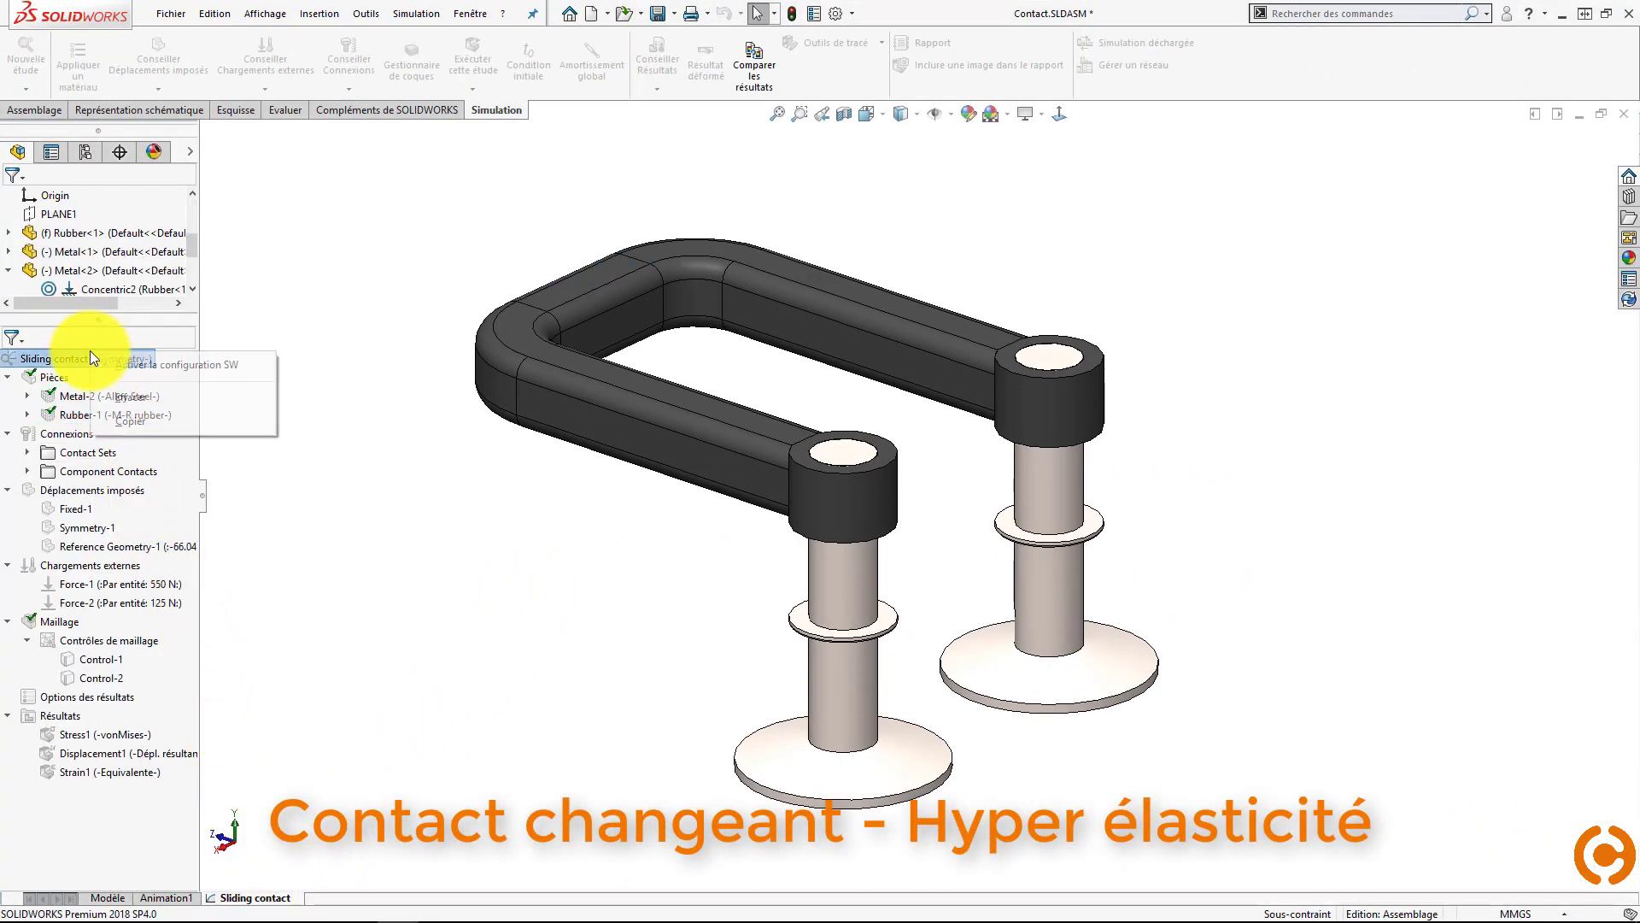
click(123, 364)
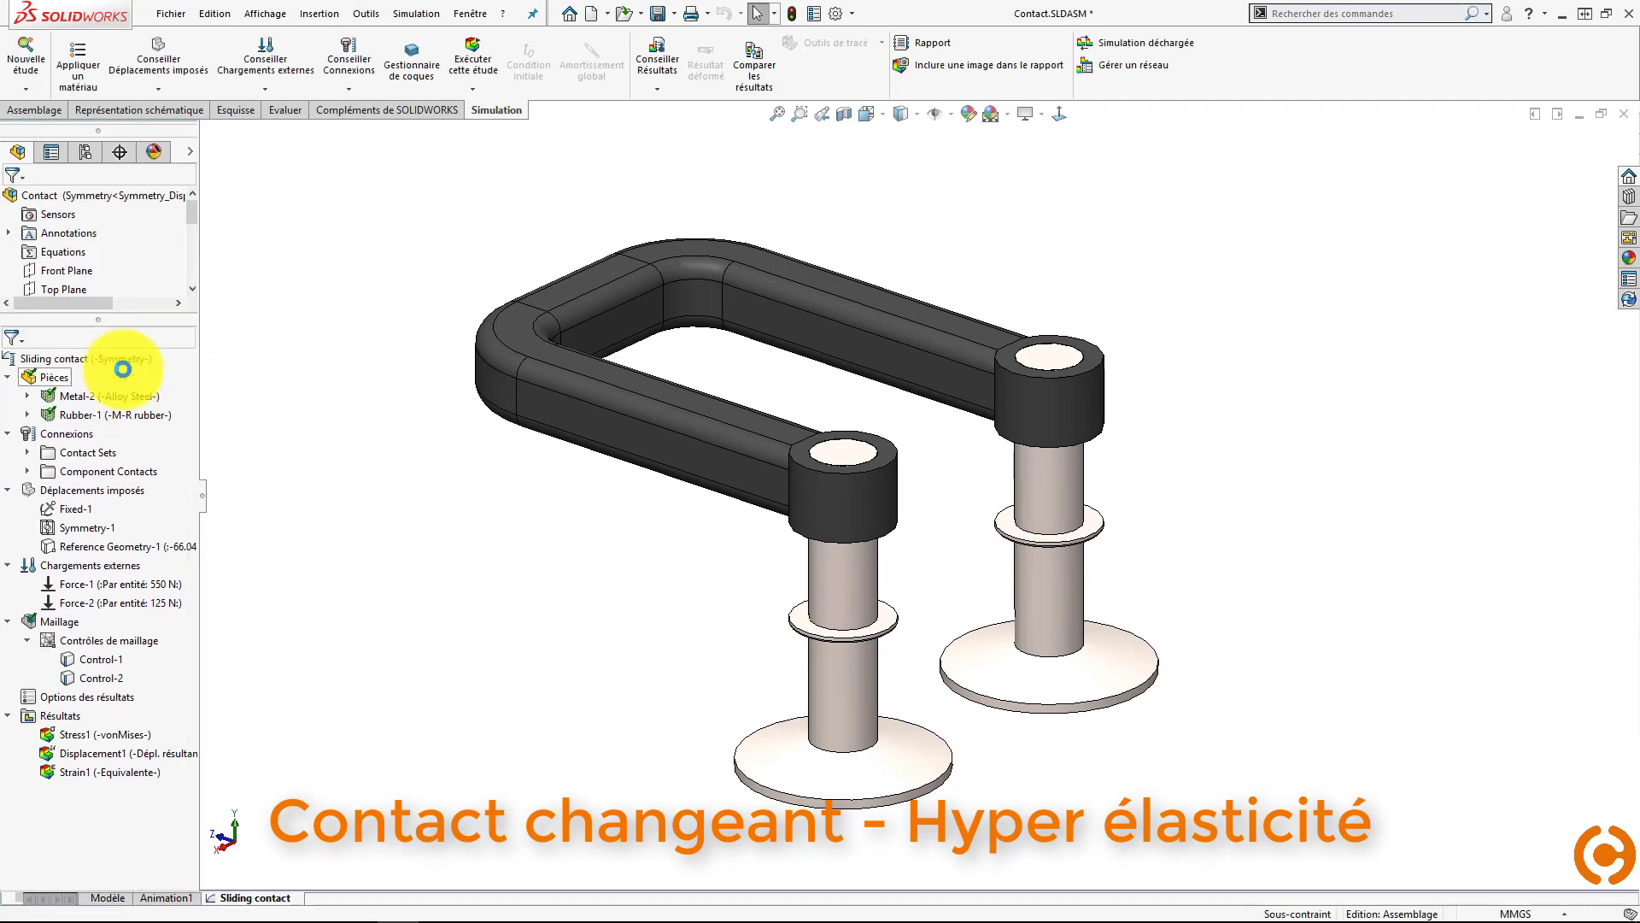
middle_drag(366, 505, 524, 522)
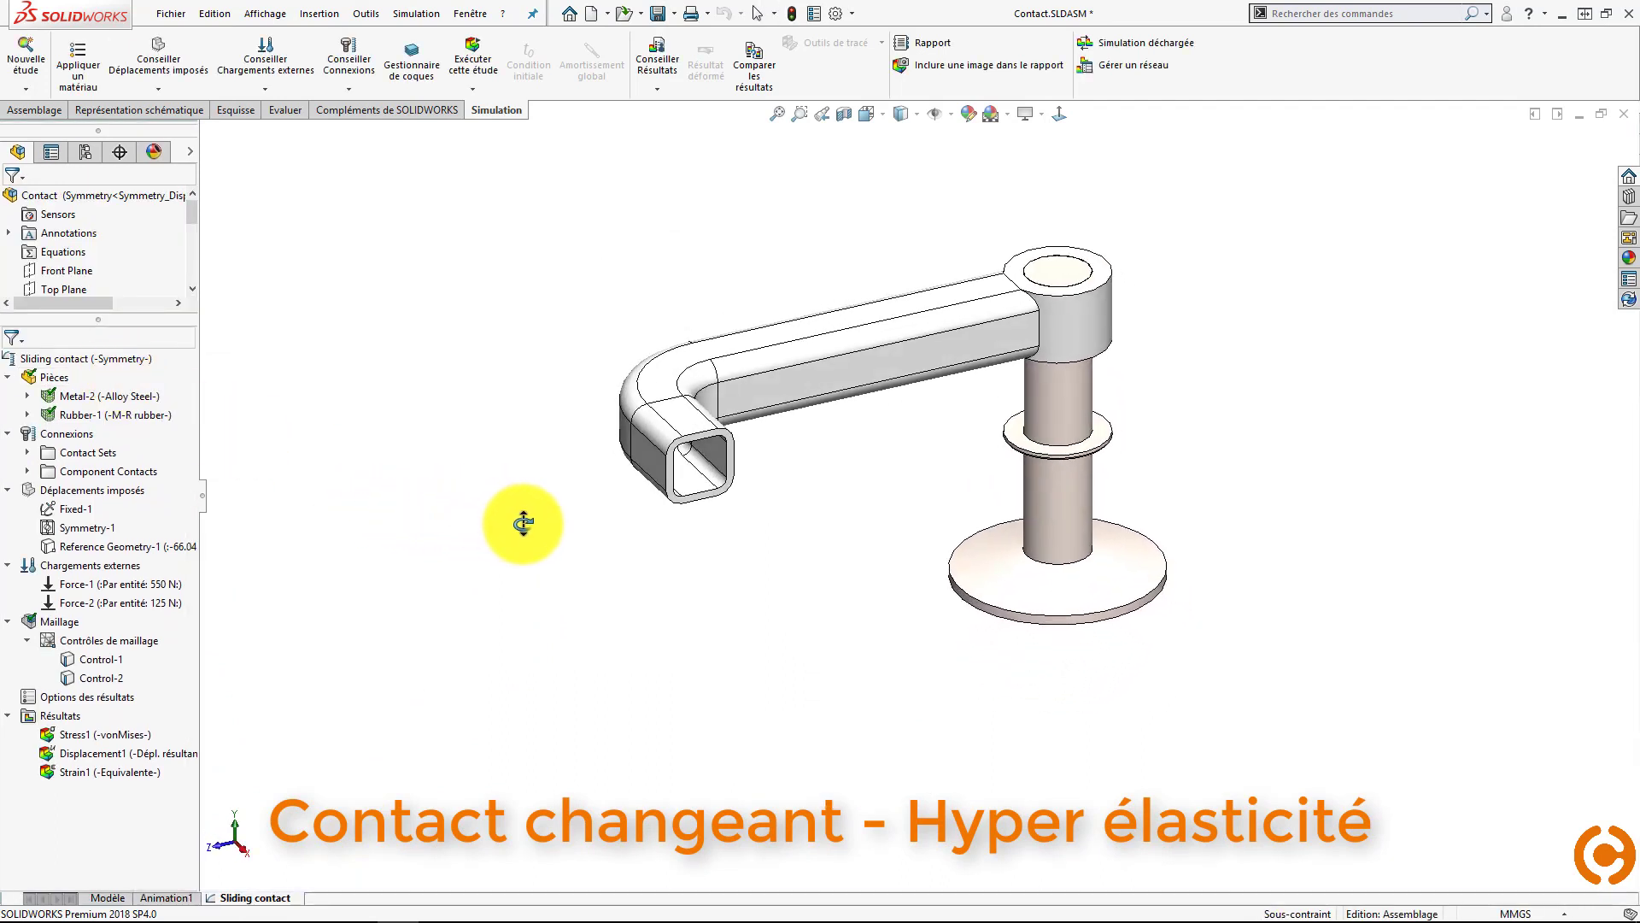
- Display the Sliding contact study's Displacement1 plot and animate it, examining the contact between the rubber ring and the metal collar
double_click(141, 747)
right_click(139, 750)
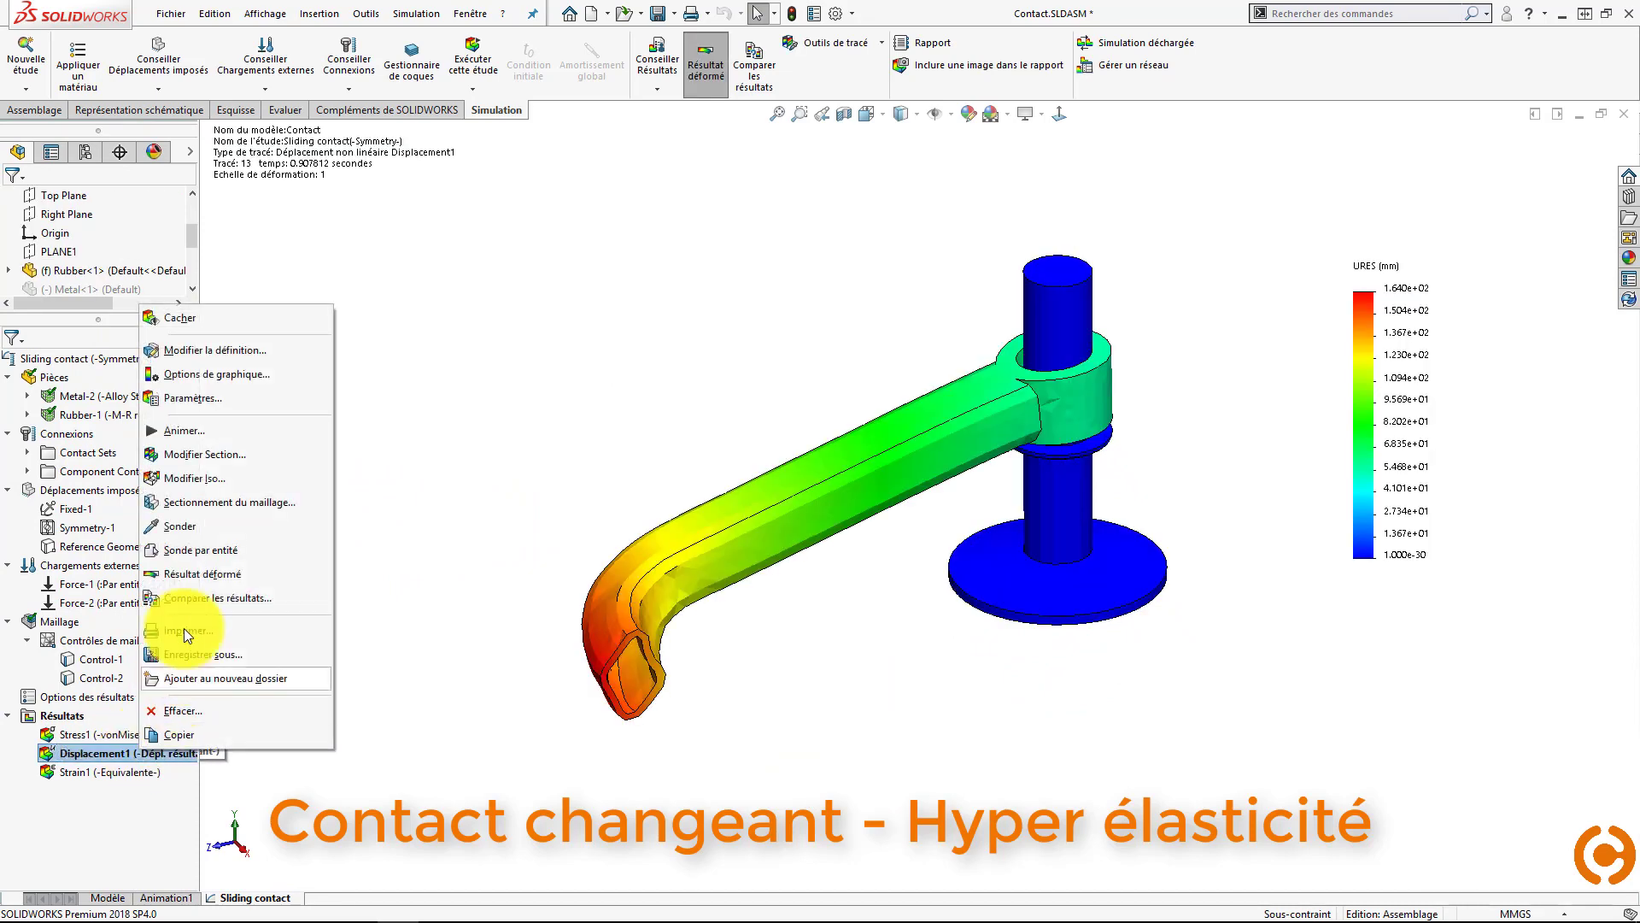
click(202, 429)
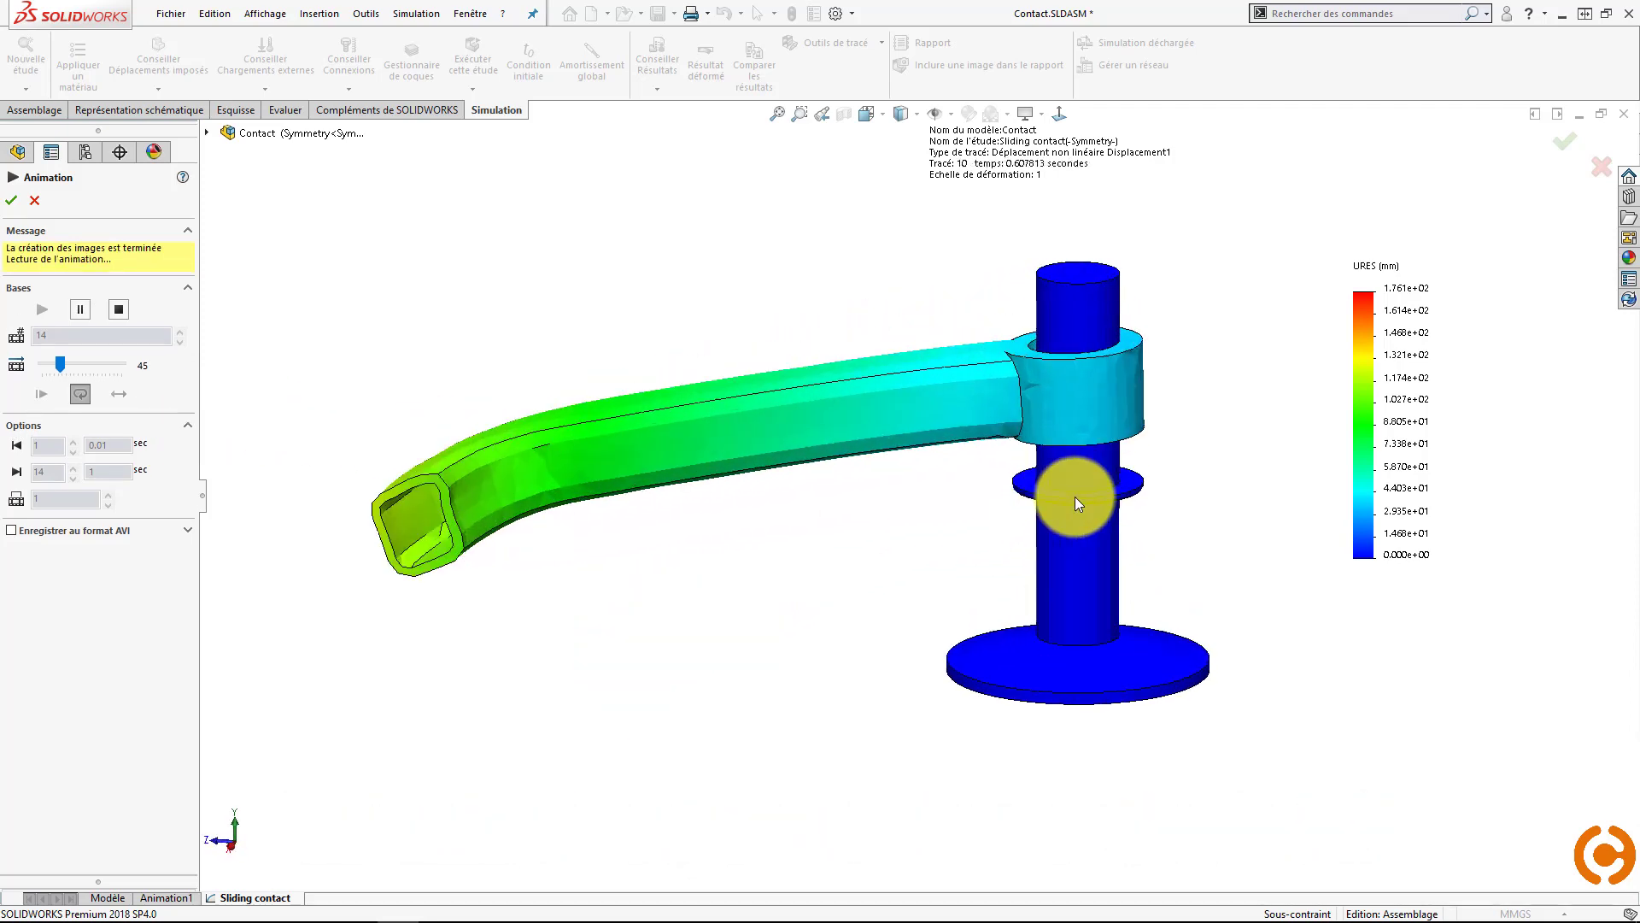
scroll(1075, 495, down, 6)
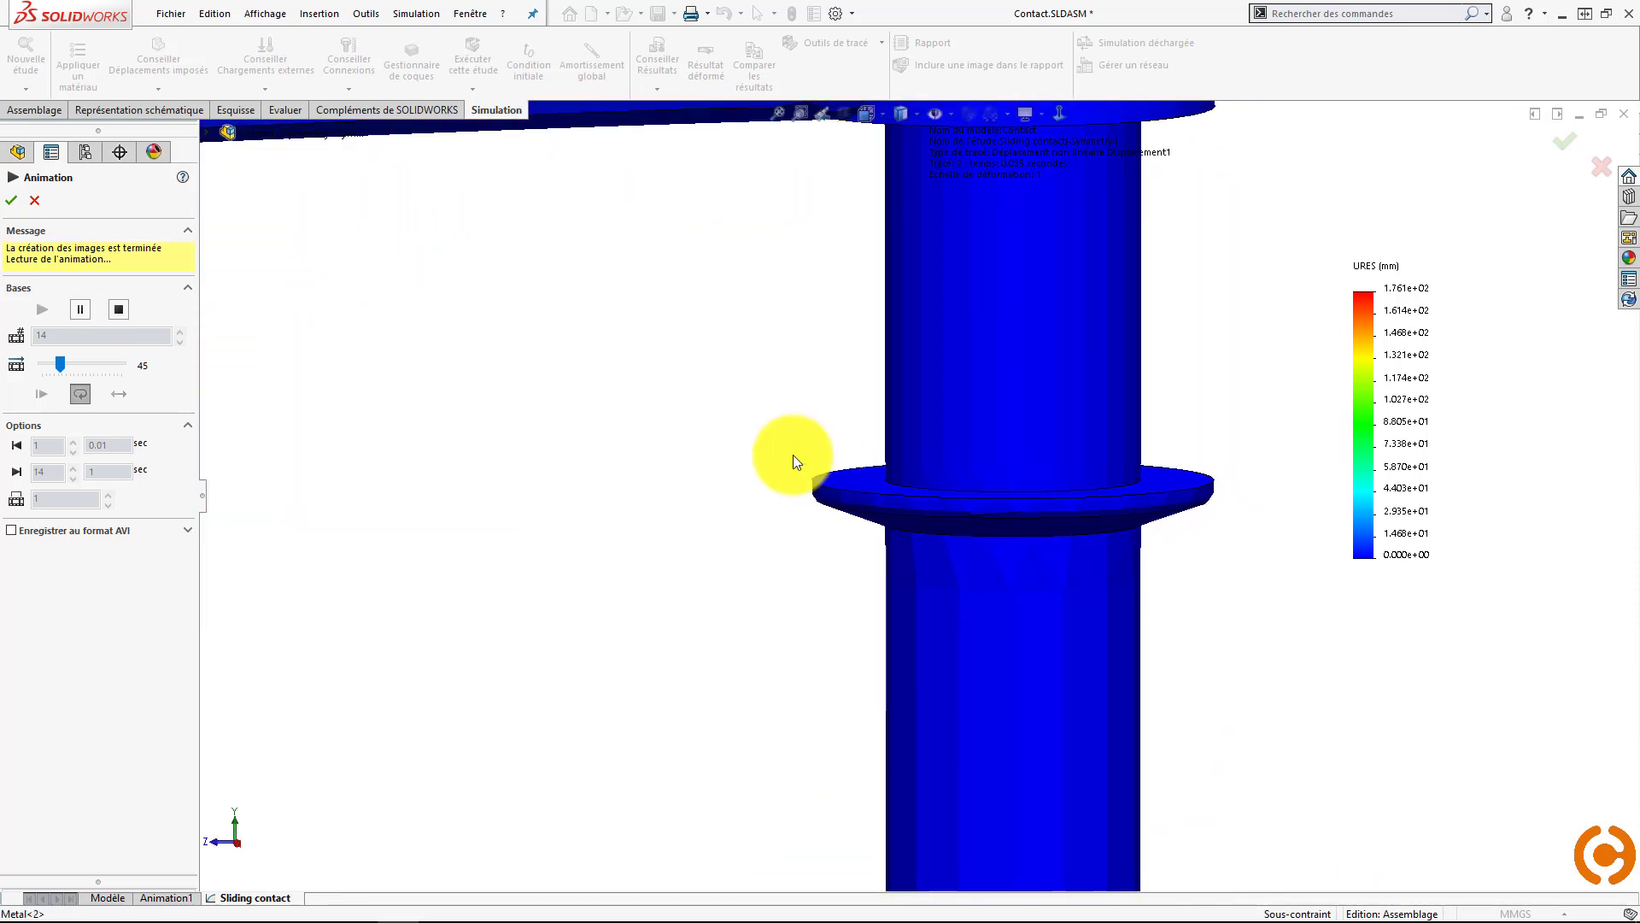
click(120, 311)
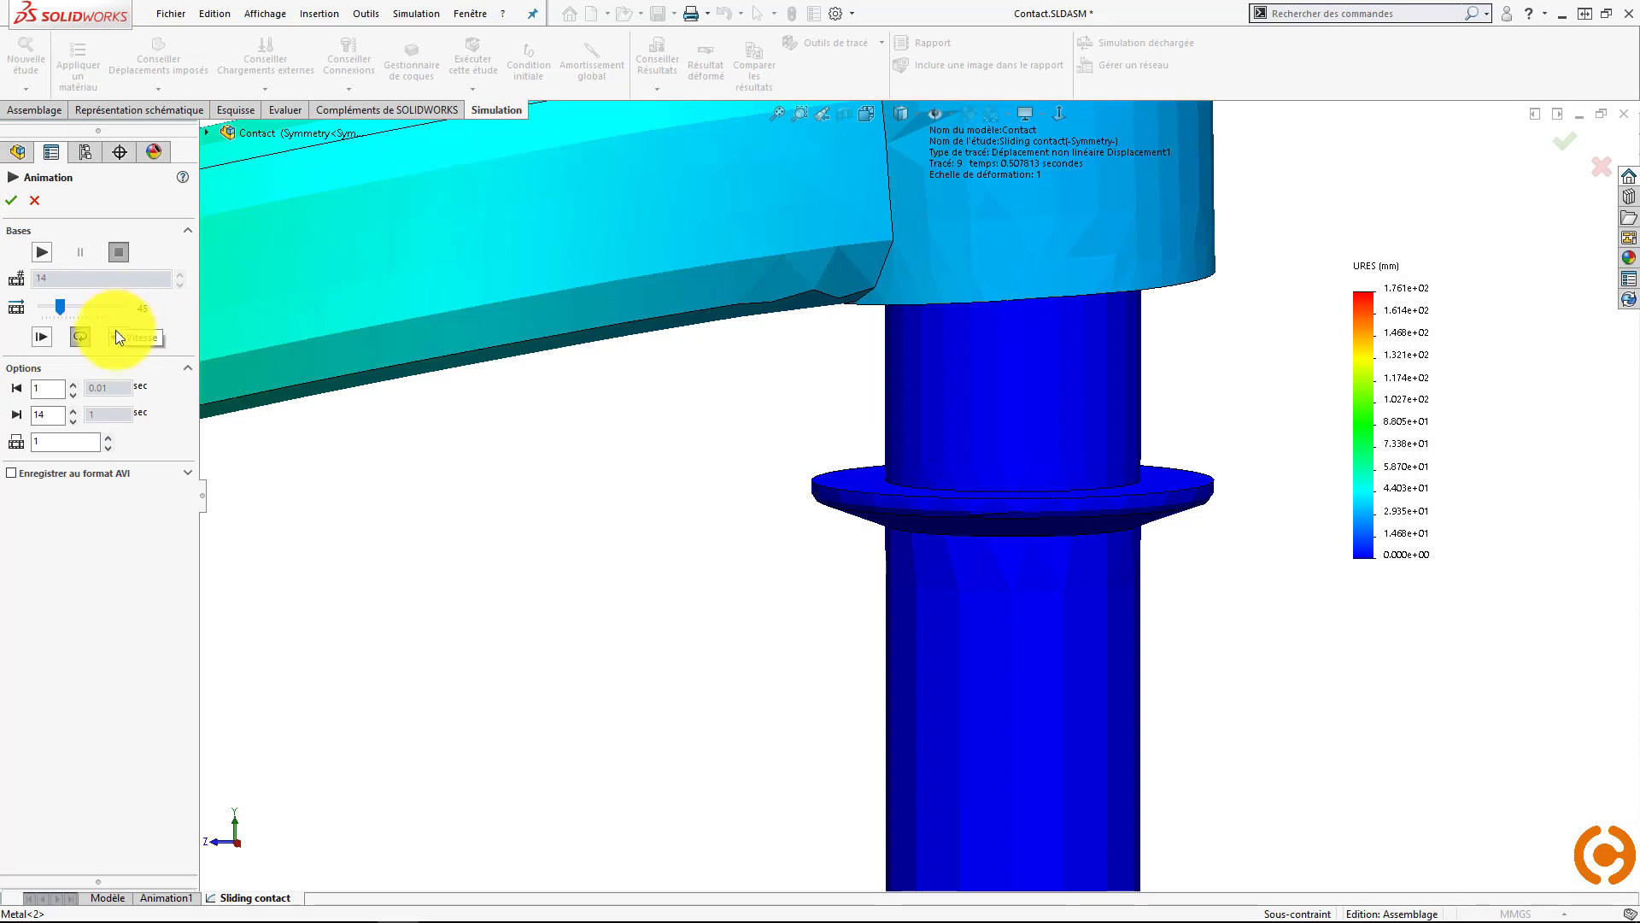
click(35, 207)
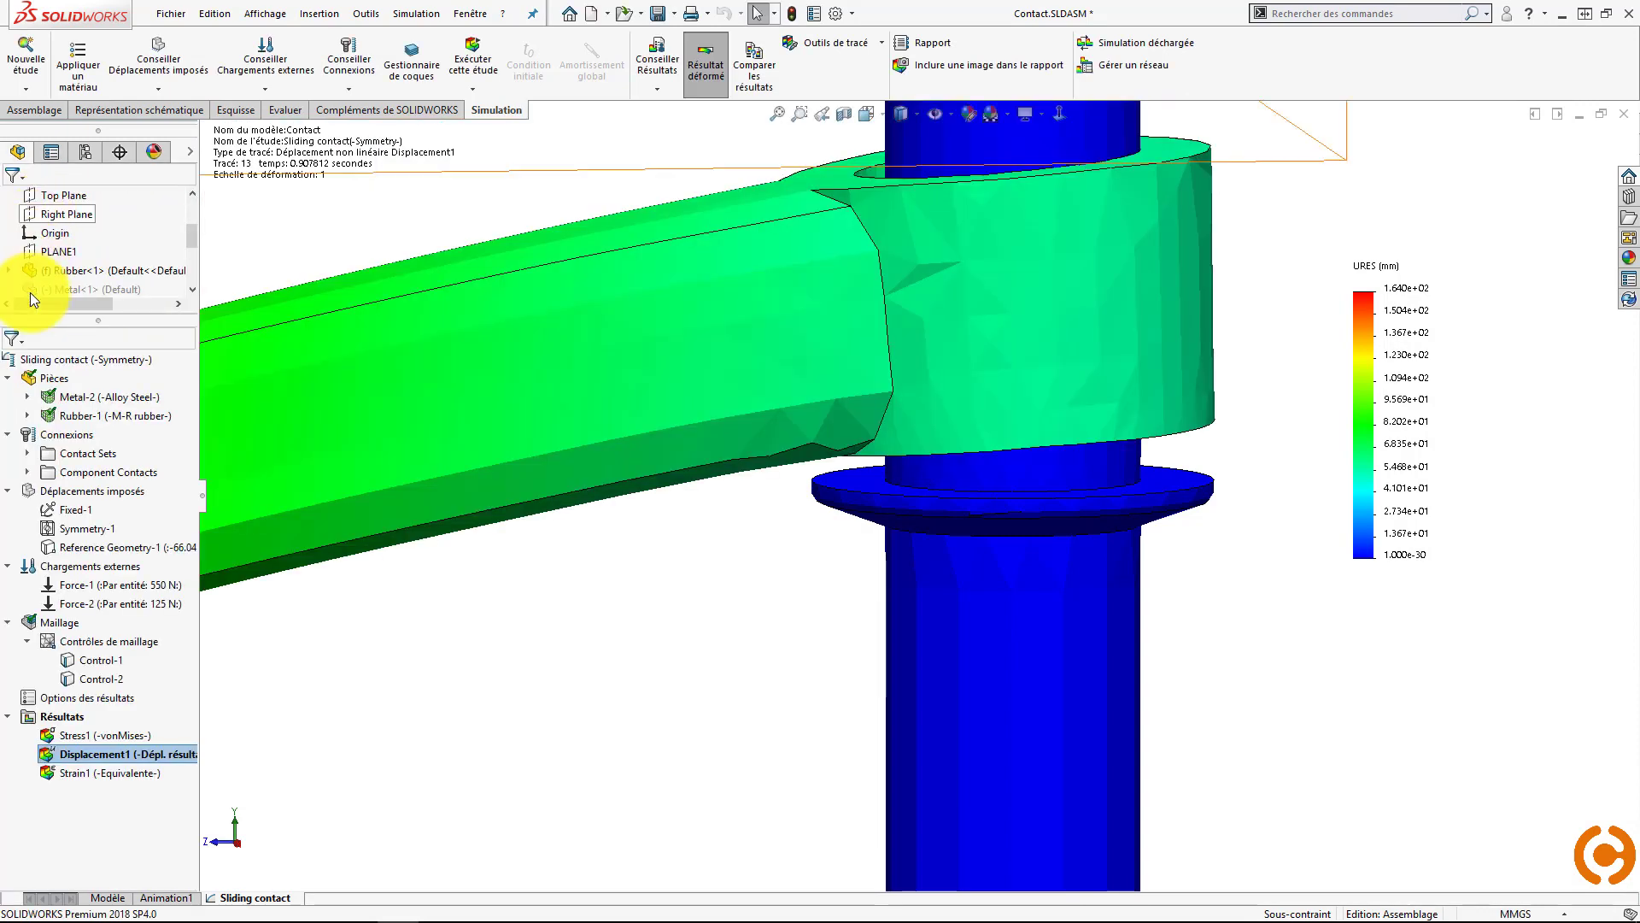
- Display the Sliding contact study's Stress1 (von Mises) plot and examine the stresses on the rubber arm and metal post
double_click(96, 735)
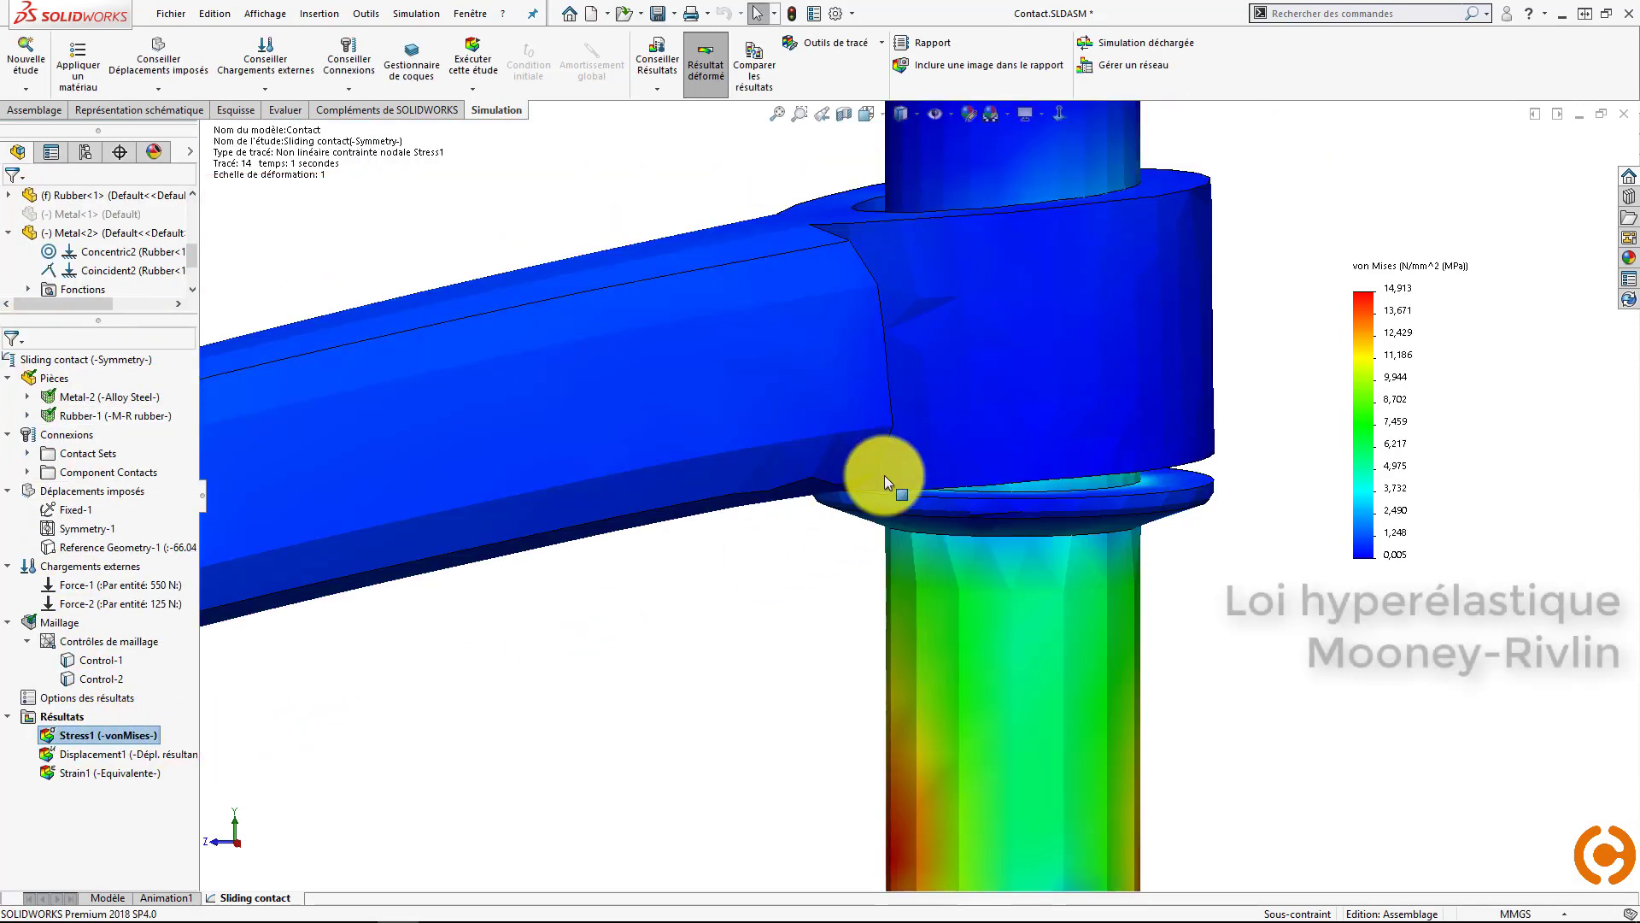
middle_drag(952, 370, 892, 543)
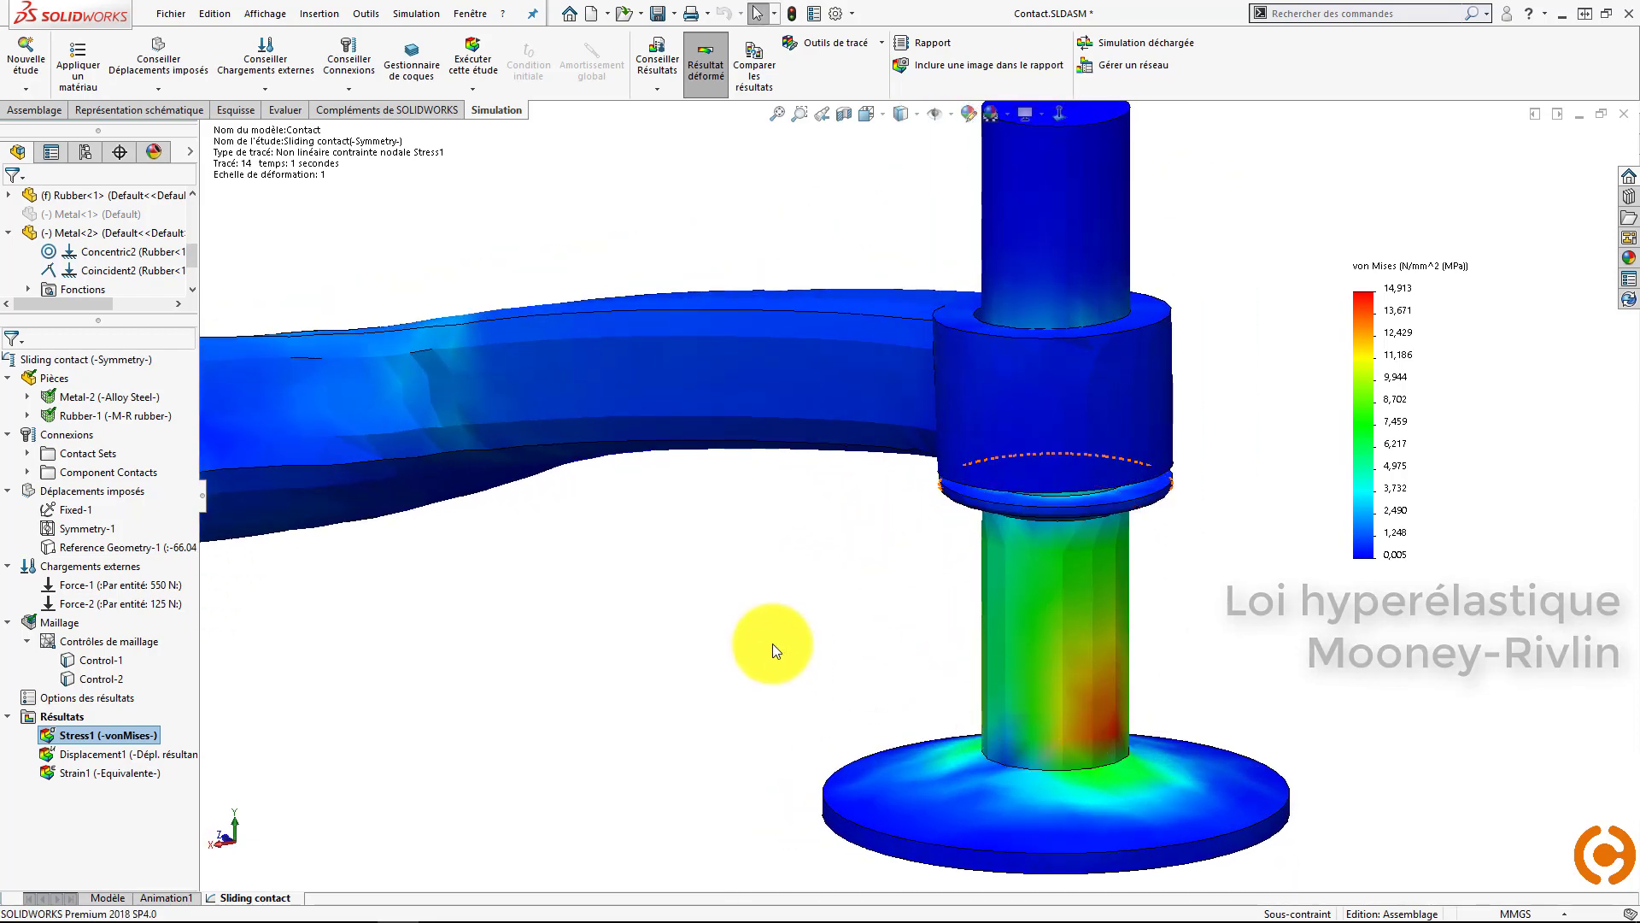
scroll(772, 643, up, 3)
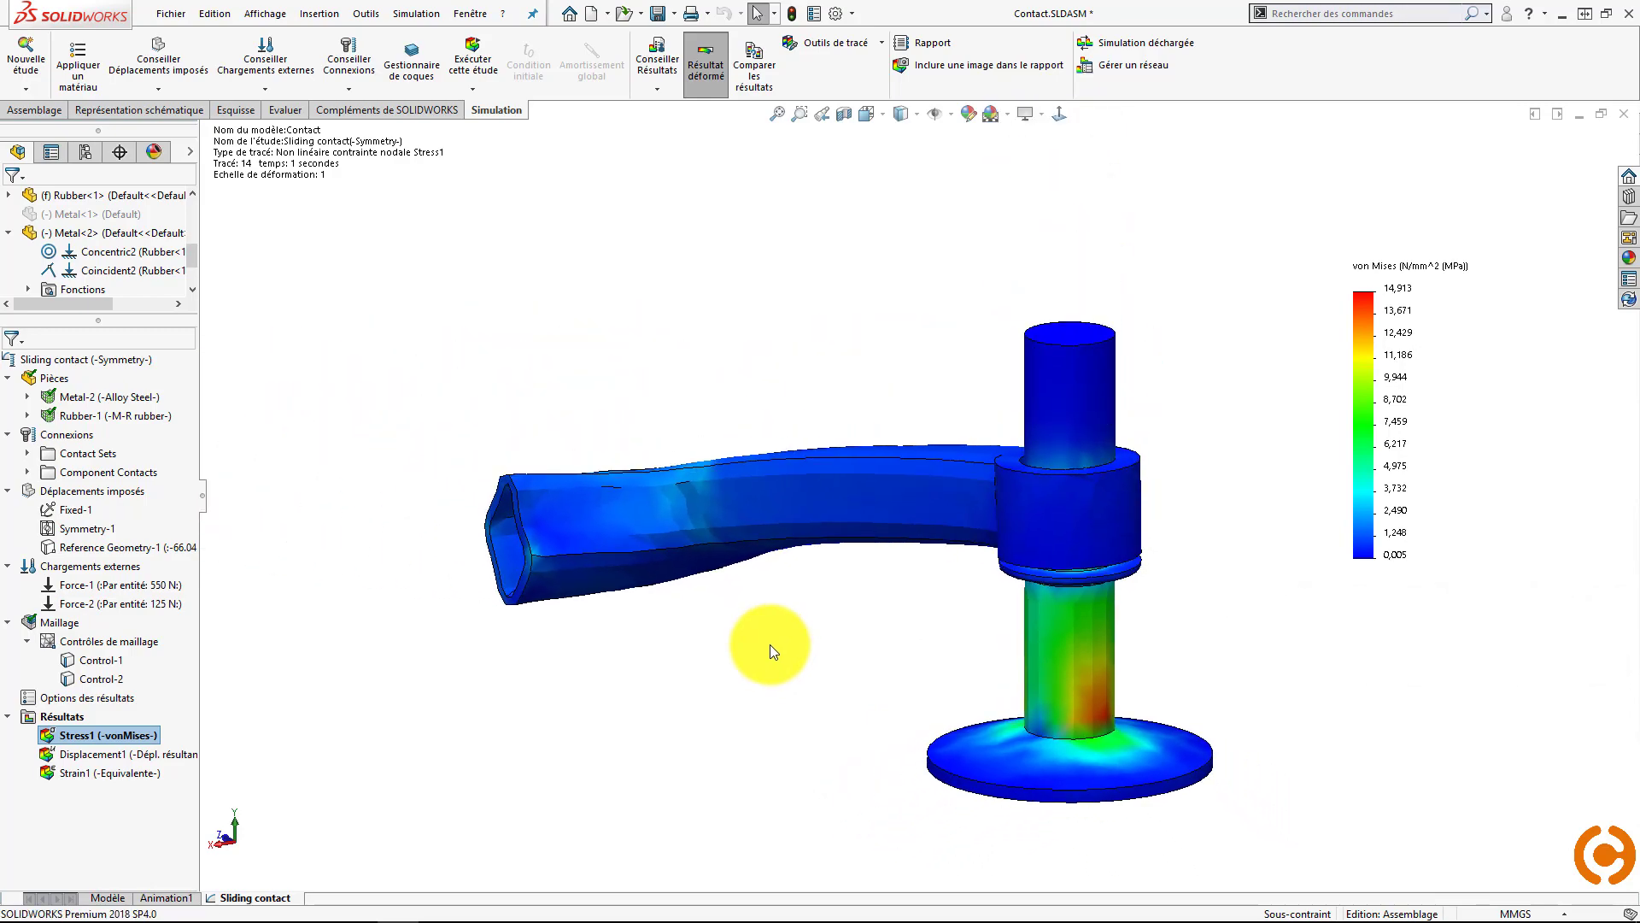